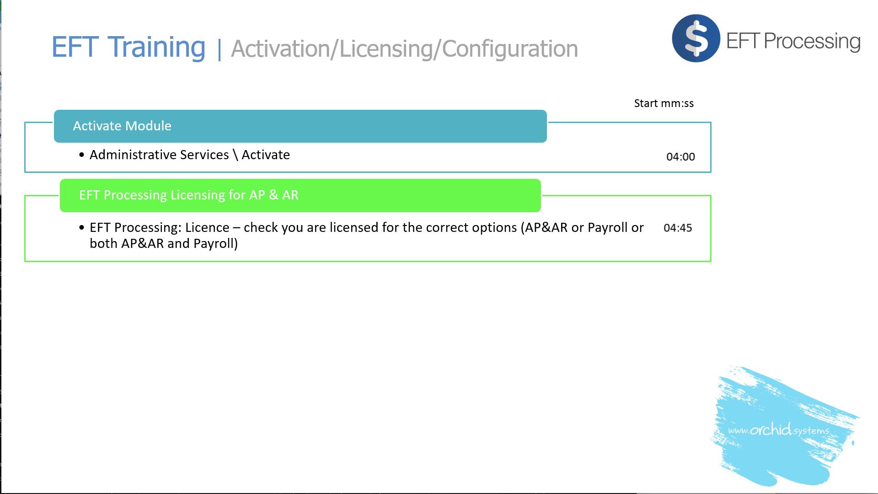
Step: Advance the slide to show the Configure EFT Processing block with its start times
{"action": "key", "text": "Right"}
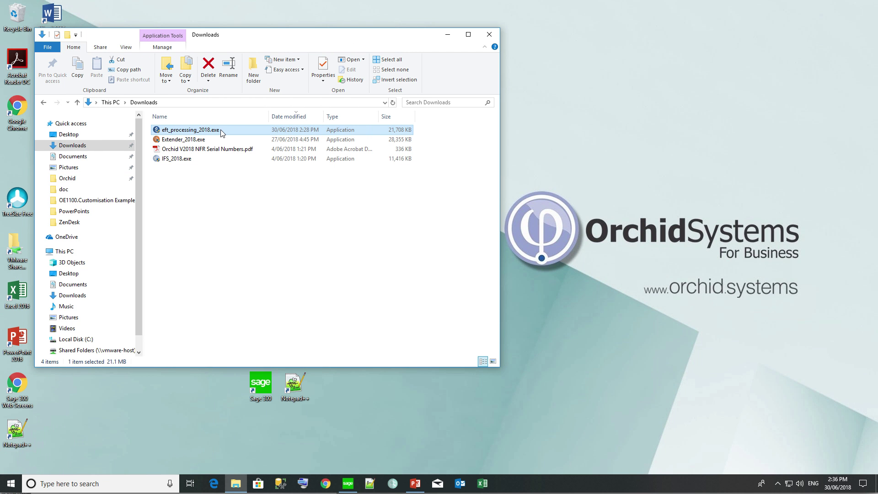
Step: Install Orchid EFT Processing 2018 PU2.06 from eft_processing_2018.exe using the default components
{"action": "double_click", "coordinate": [222, 131]}
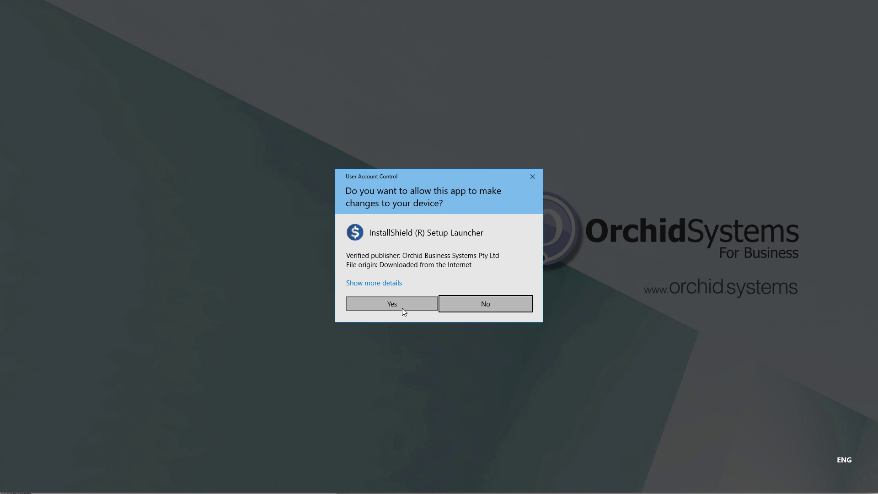
{"action": "left_click", "coordinate": [401, 309]}
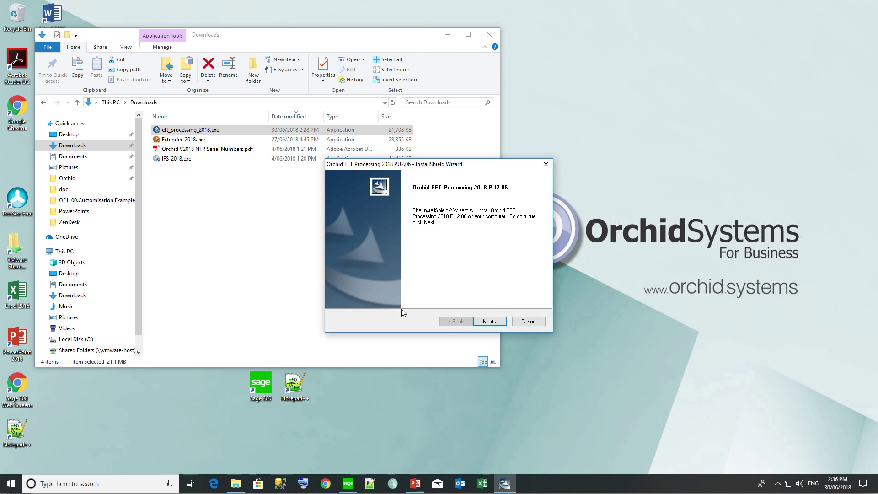
{"action": "left_click", "coordinate": [489, 321]}
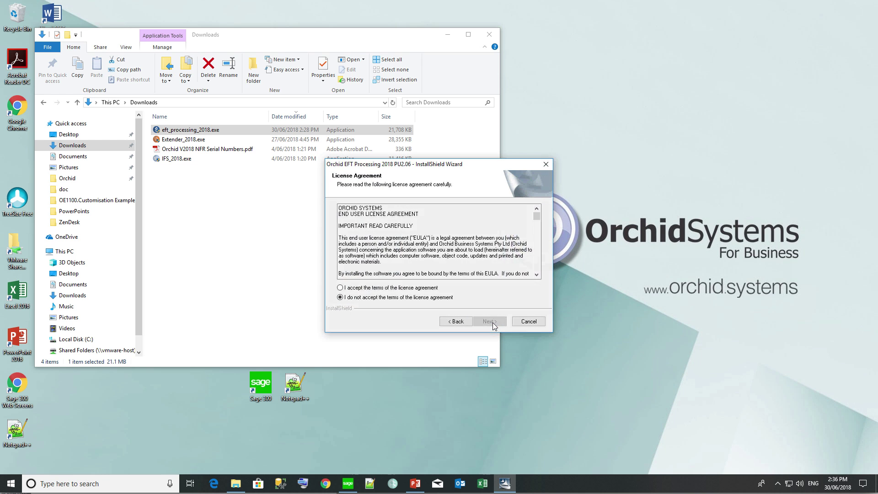
{"action": "left_click", "coordinate": [496, 322]}
{"action": "left_click", "coordinate": [498, 324]}
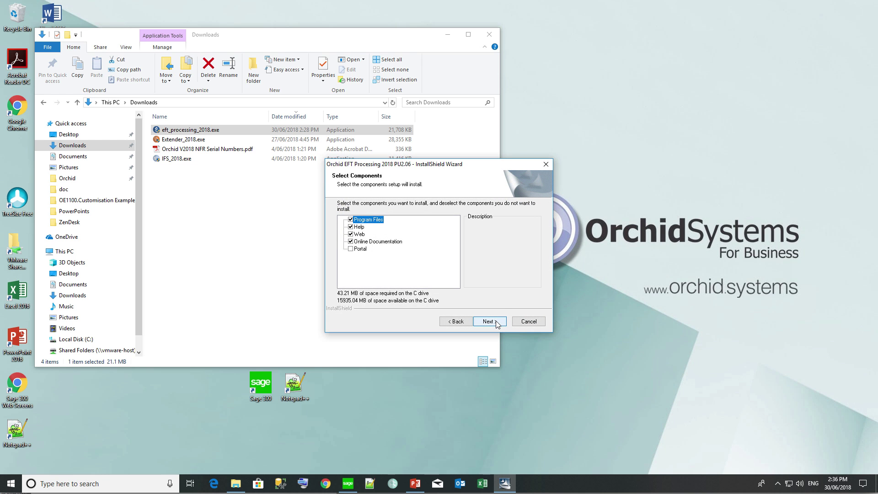
{"action": "left_click", "coordinate": [497, 323]}
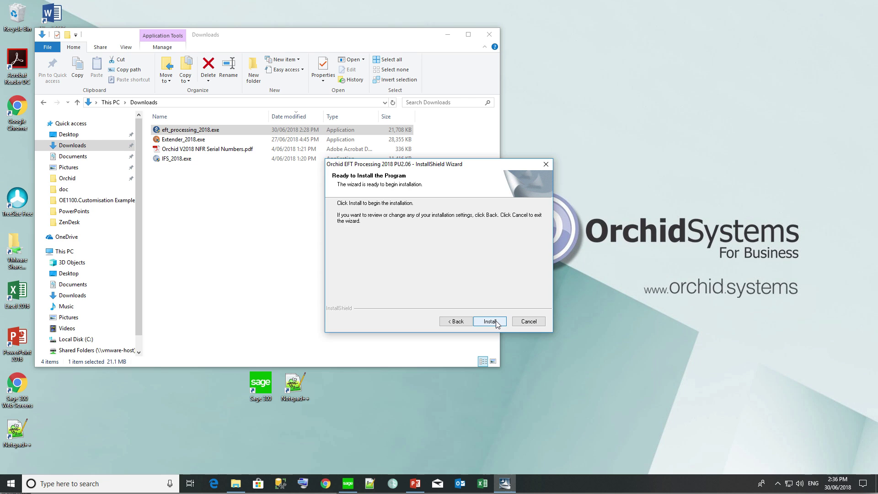
{"action": "left_click", "coordinate": [497, 323]}
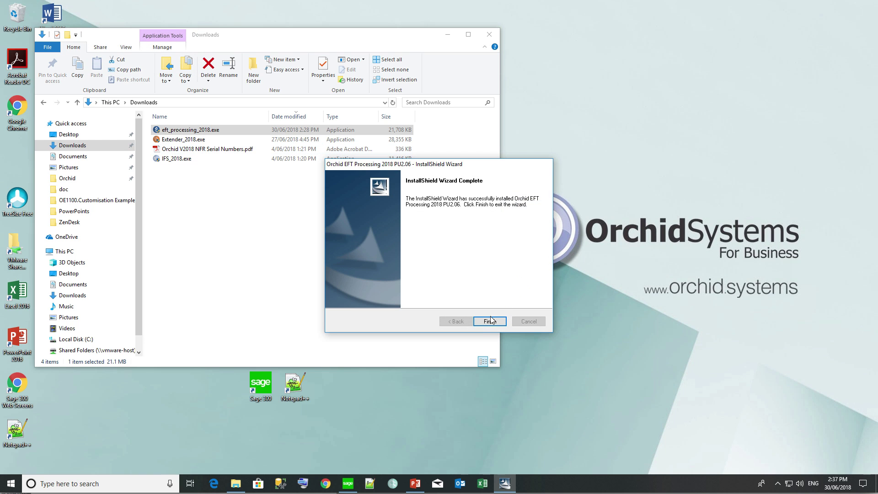
{"action": "left_click", "coordinate": [488, 322]}
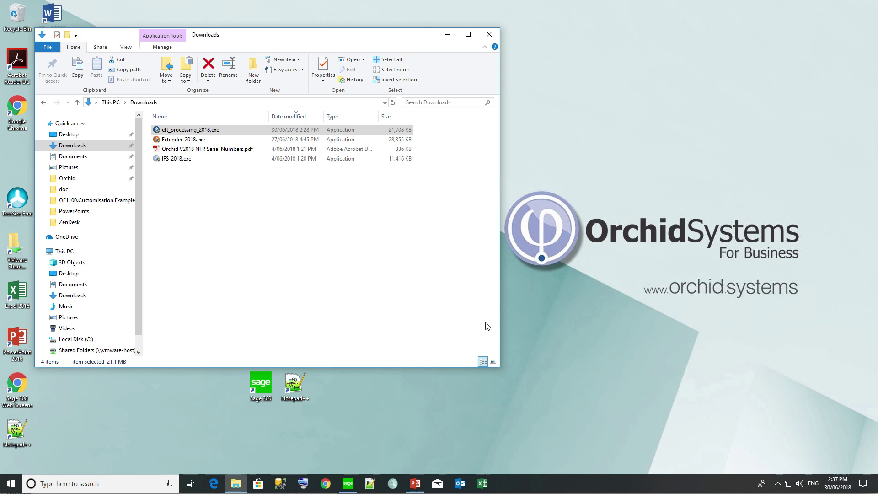
Step: Activate EFT Processing 6.5A via Data Activation, confirming the database backup first
{"action": "left_click", "coordinate": [348, 486]}
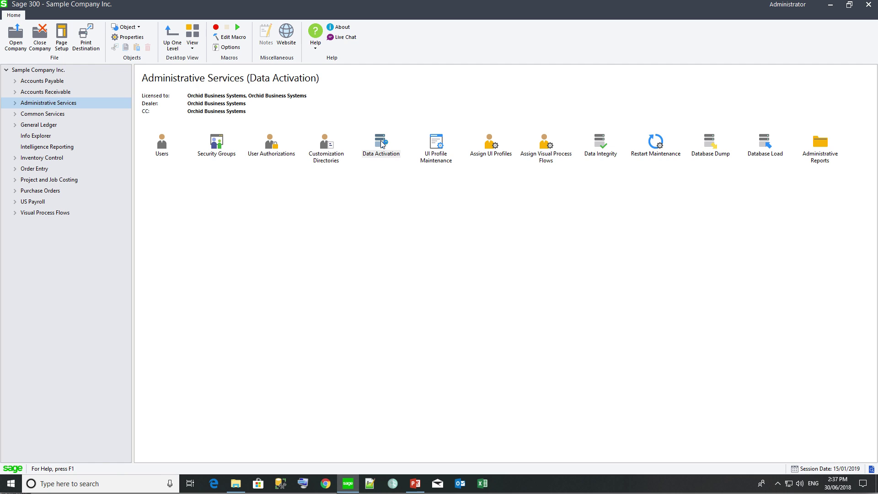
{"action": "double_click", "coordinate": [382, 143]}
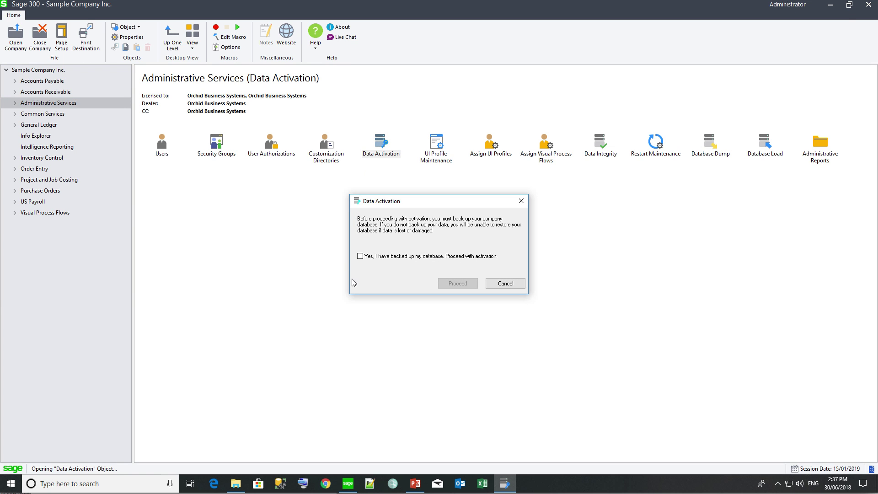
{"action": "left_click", "coordinate": [359, 256]}
{"action": "left_click", "coordinate": [457, 284]}
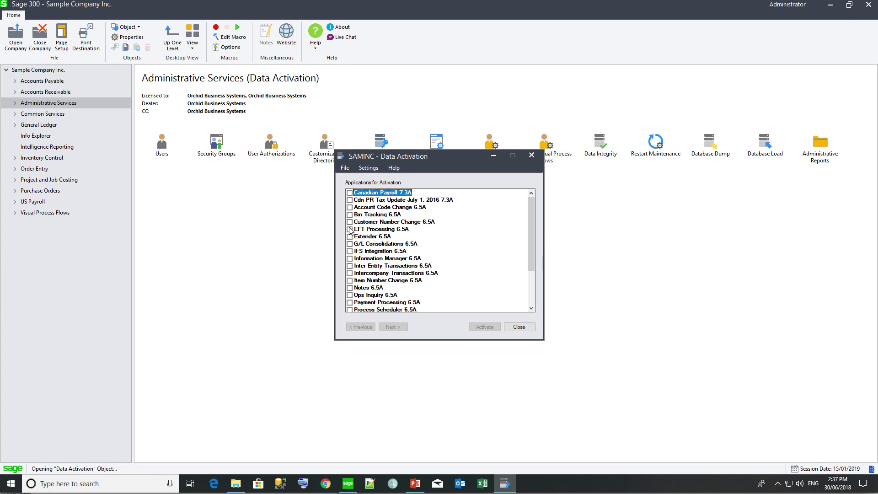
{"action": "left_click", "coordinate": [393, 327]}
{"action": "left_click", "coordinate": [480, 327]}
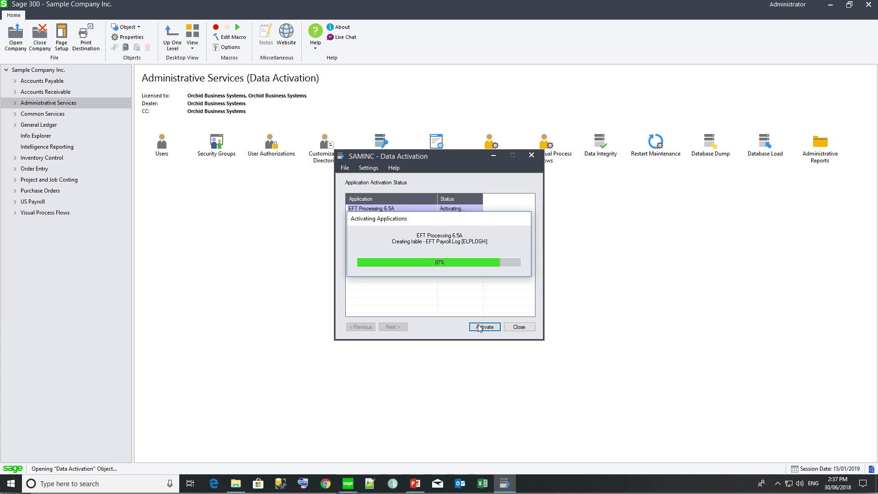
{"action": "left_click", "coordinate": [516, 254]}
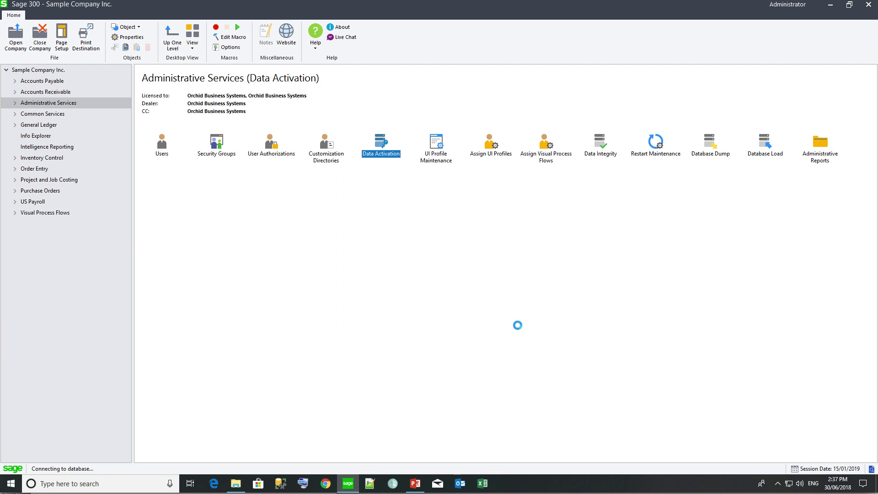
{"action": "left_click", "coordinate": [519, 327]}
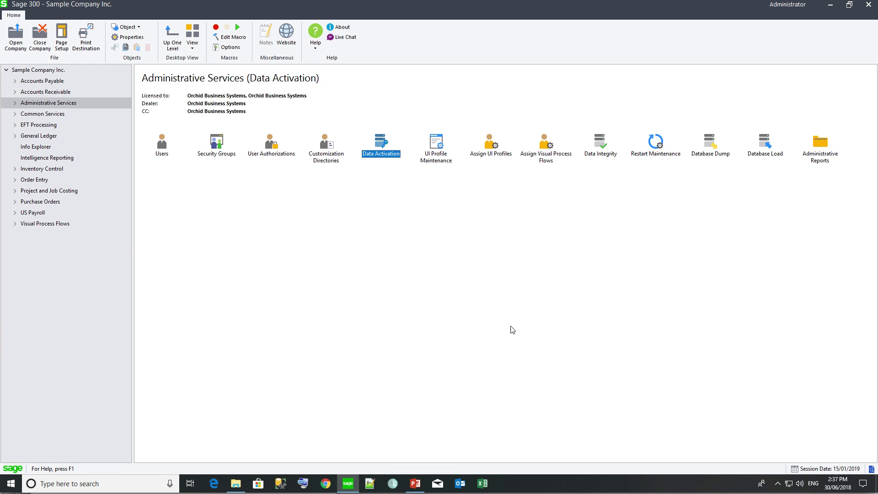
Step: View the EFT Processing licence to confirm it covers A/P and A/R
{"action": "left_click", "coordinate": [32, 127]}
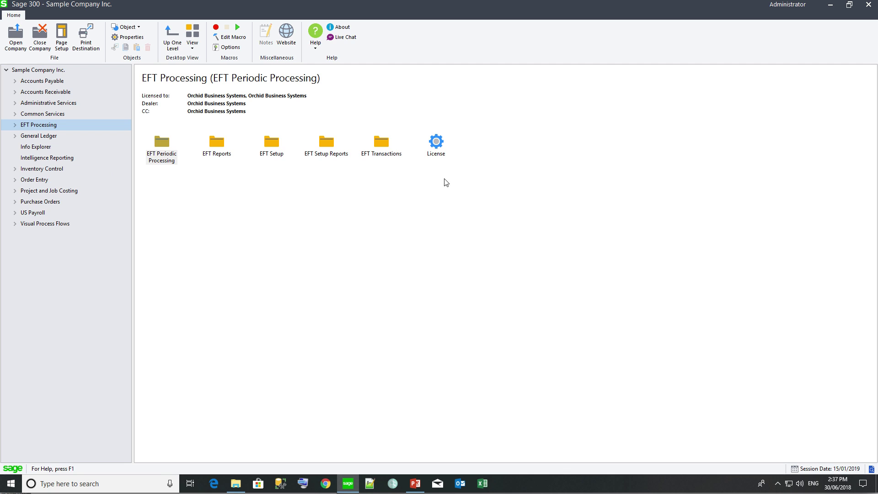
{"action": "double_click", "coordinate": [436, 141]}
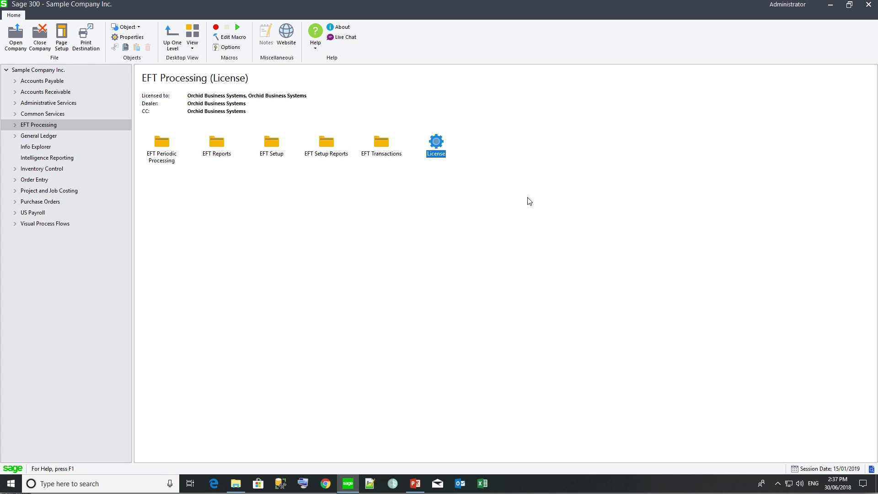
{"action": "left_click", "coordinate": [62, 103]}
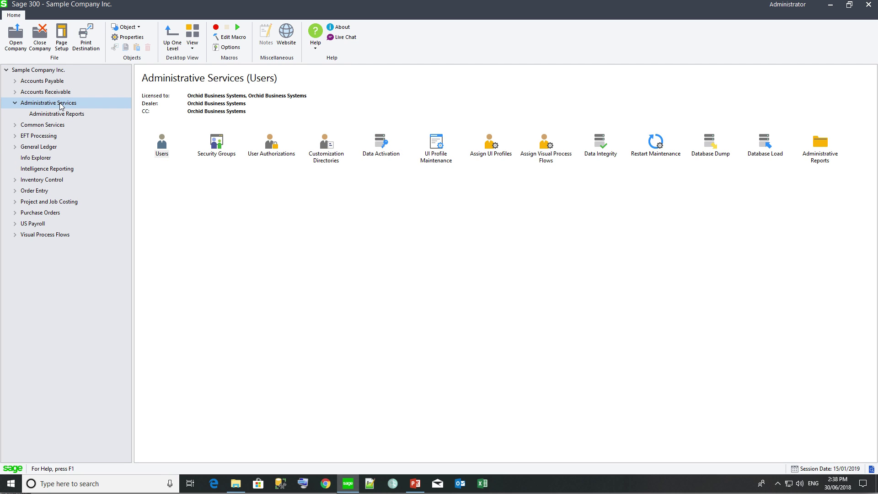
Step: Assign the EFT Processing - A/P and A/R visual process flow to the ADMIN user and save
{"action": "left_click", "coordinate": [546, 145]}
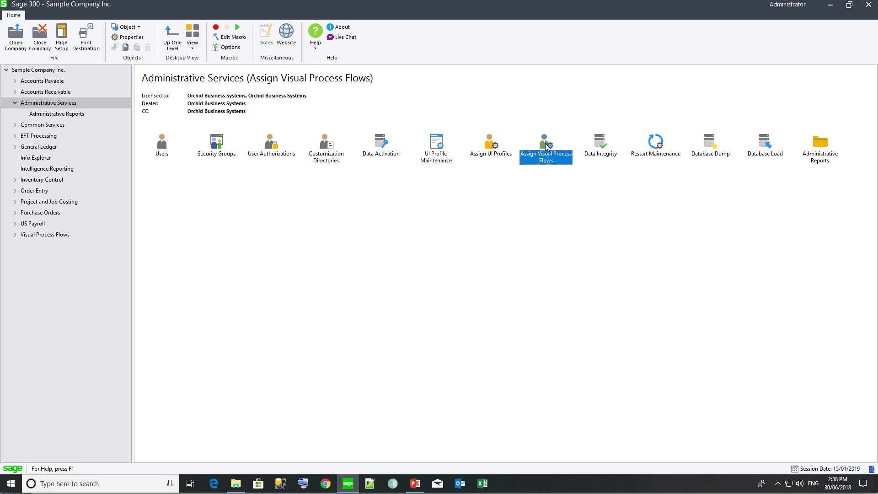
{"action": "double_click", "coordinate": [547, 145]}
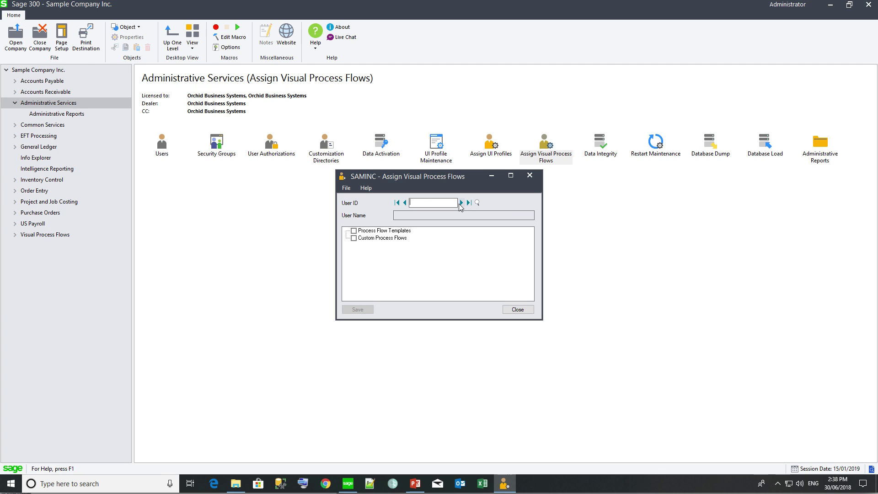
{"action": "left_click", "coordinate": [461, 202]}
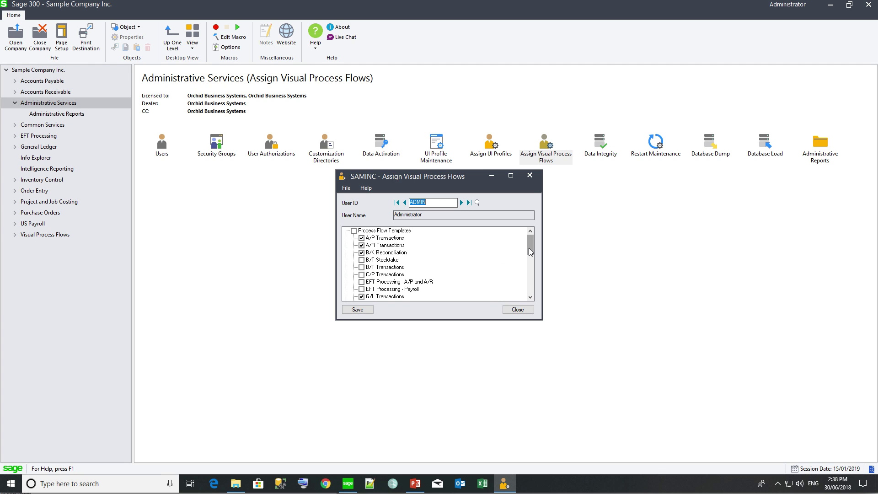
{"action": "left_click_drag", "start_coordinate": [531, 251], "coordinate": [530, 266]}
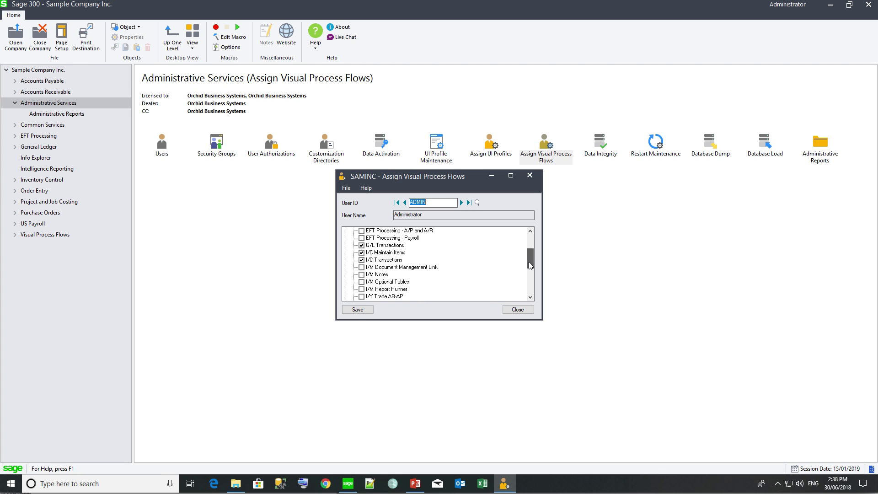
{"action": "left_click", "coordinate": [362, 230]}
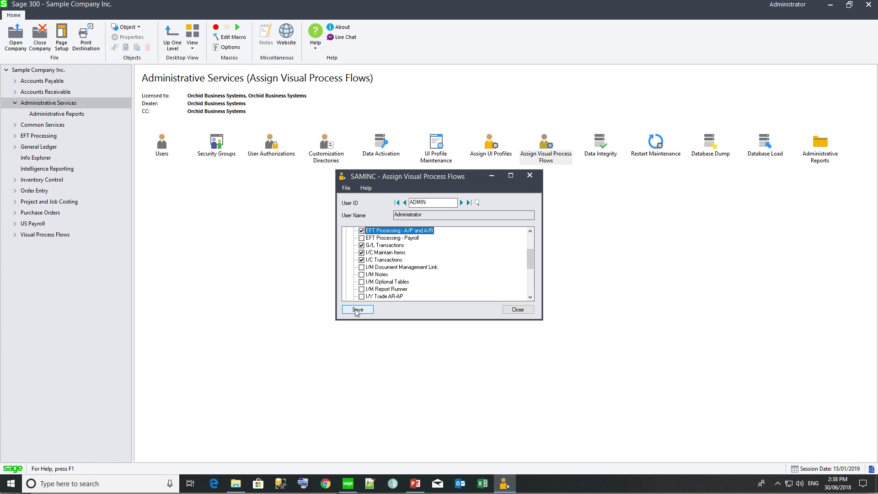
{"action": "left_click", "coordinate": [356, 309]}
{"action": "left_click", "coordinate": [531, 177]}
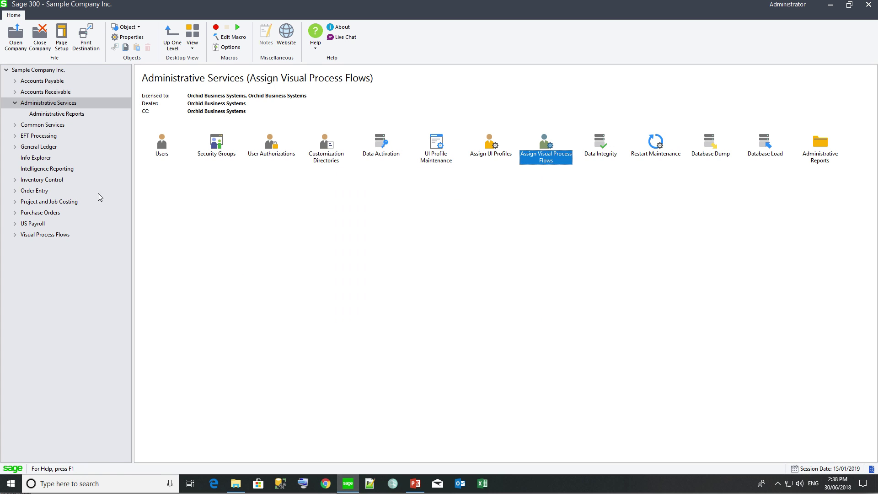
Step: Open the EFT Processing - A/P and A/R flow and its Security Groups for EFT Processing 6.5A
{"action": "left_click", "coordinate": [15, 234]}
{"action": "left_click", "coordinate": [55, 279]}
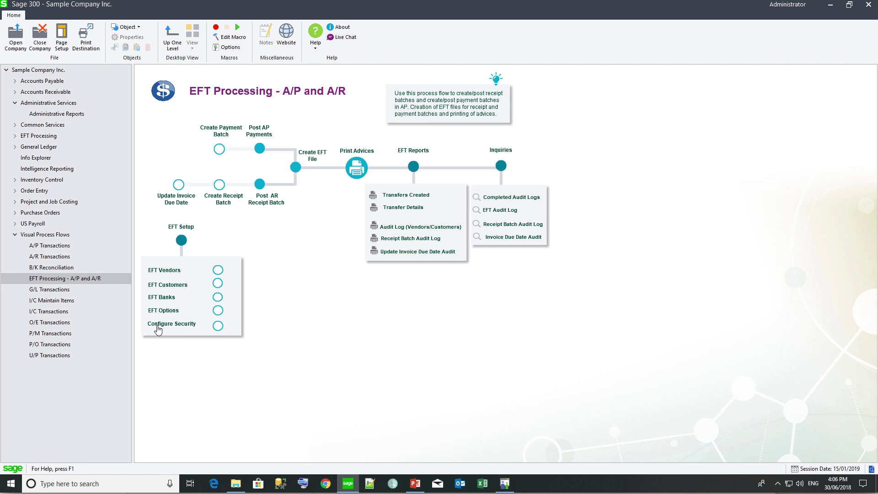
{"action": "left_click", "coordinate": [156, 326]}
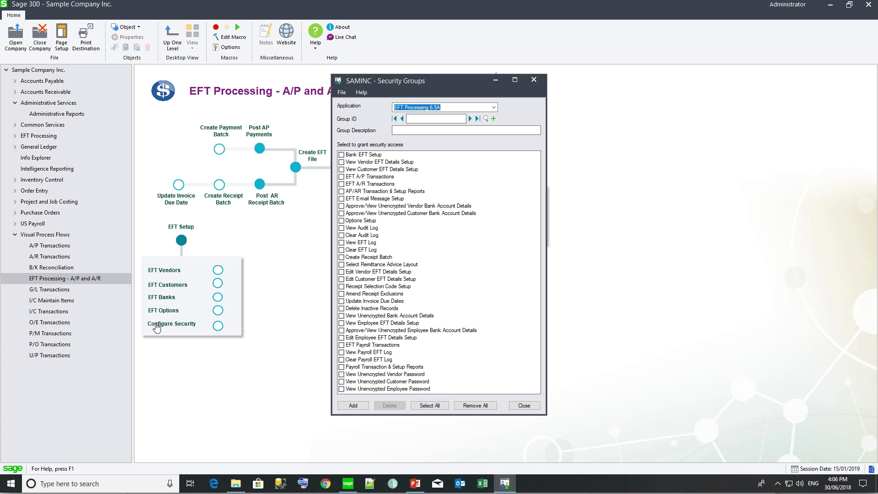
{"action": "left_click", "coordinate": [494, 108]}
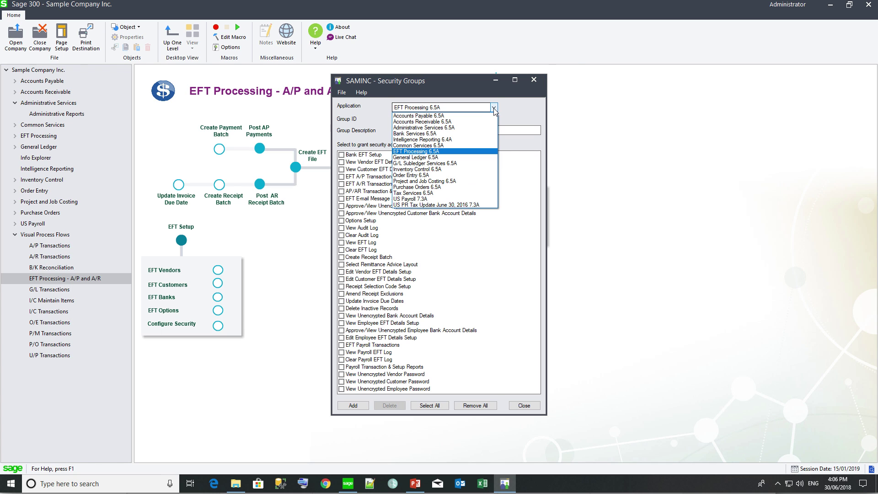
{"action": "left_click", "coordinate": [450, 152]}
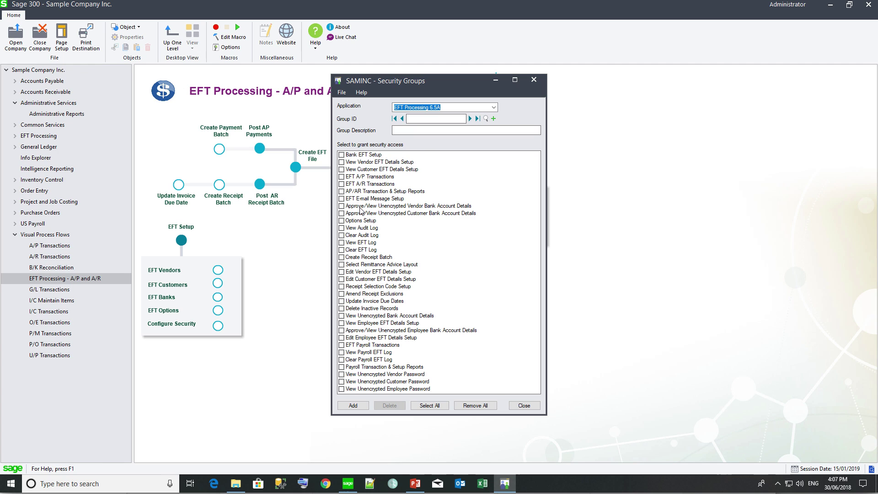
{"action": "left_click", "coordinate": [533, 81]}
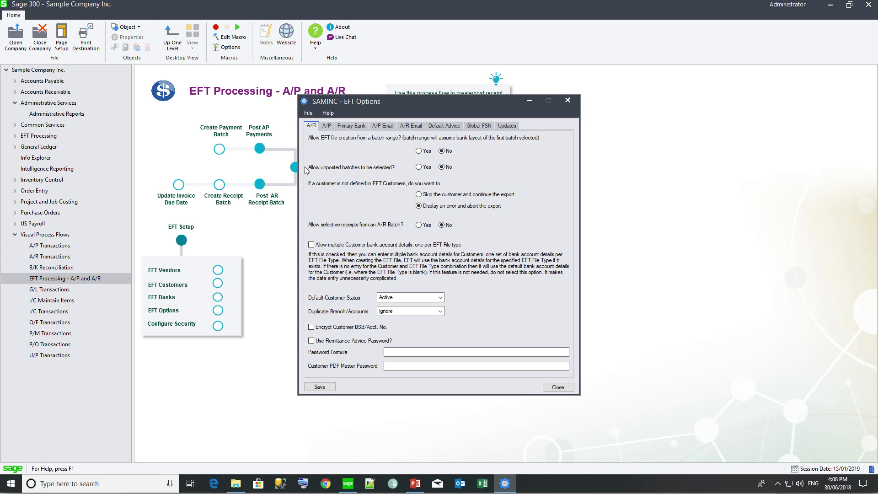
Step: Switch the EFT Options window to its A/P vendor settings
{"action": "left_click", "coordinate": [326, 126]}
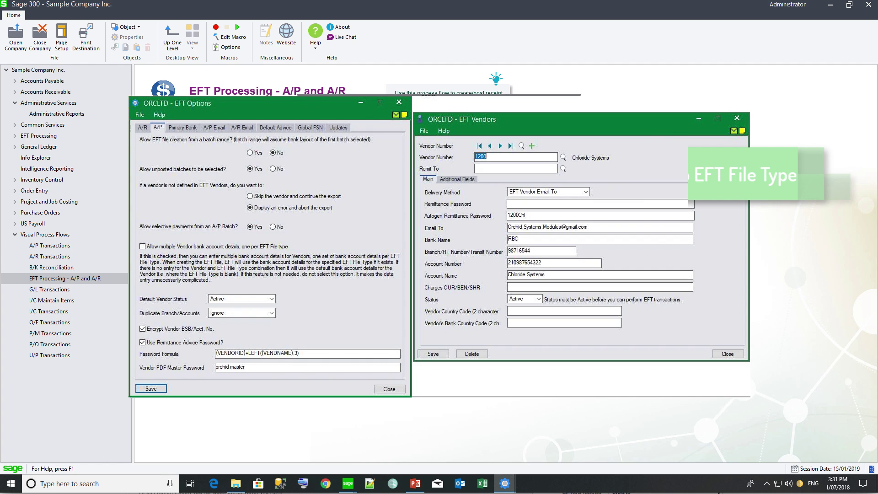
Step: Set Default Vendor Status to Active
{"action": "left_click", "coordinate": [440, 297]}
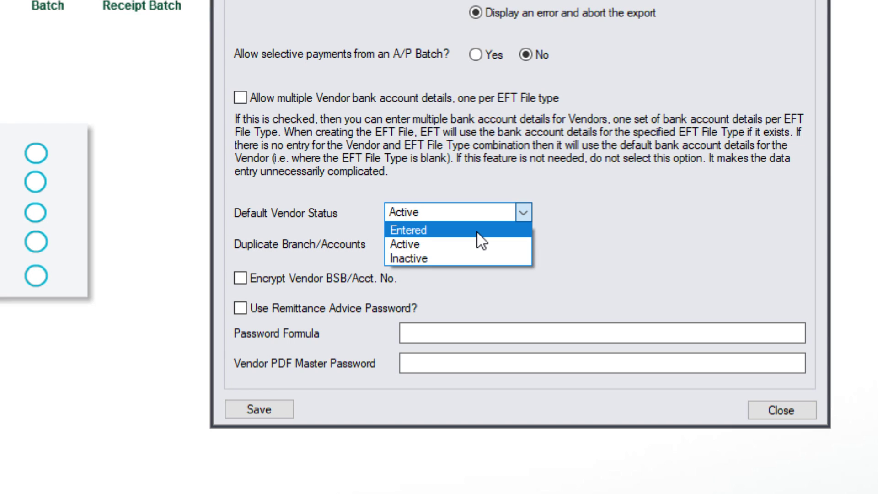
{"action": "left_click", "coordinate": [447, 244]}
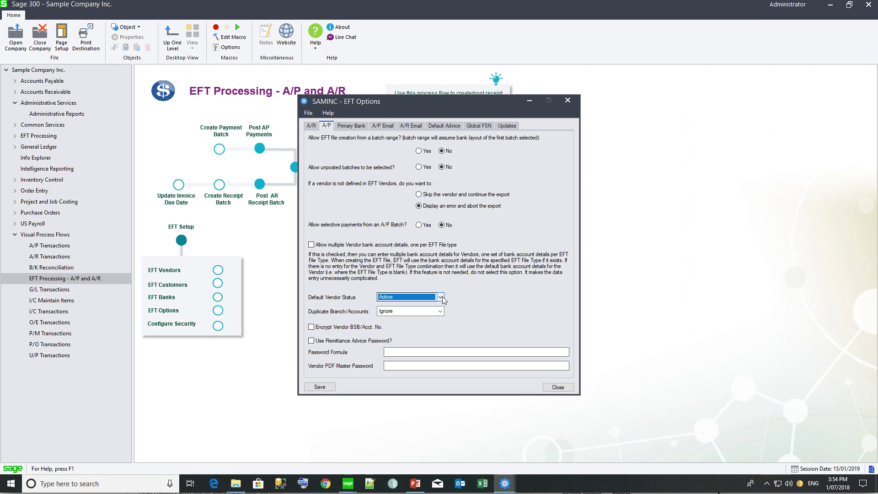
Step: Leave Duplicate Branch/Accounts at Ignore and enable Encrypt Vendor BSB/Acct. No
{"action": "left_click", "coordinate": [441, 310]}
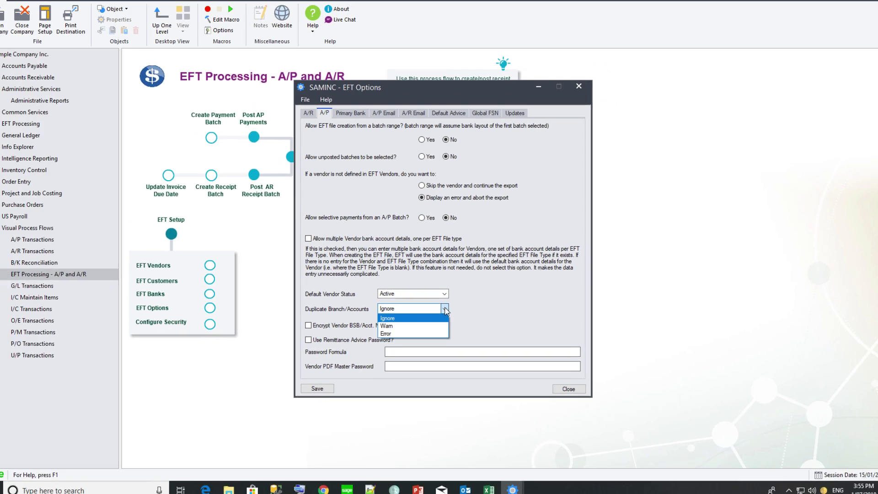
{"action": "left_click", "coordinate": [260, 300]}
{"action": "left_click", "coordinate": [312, 328]}
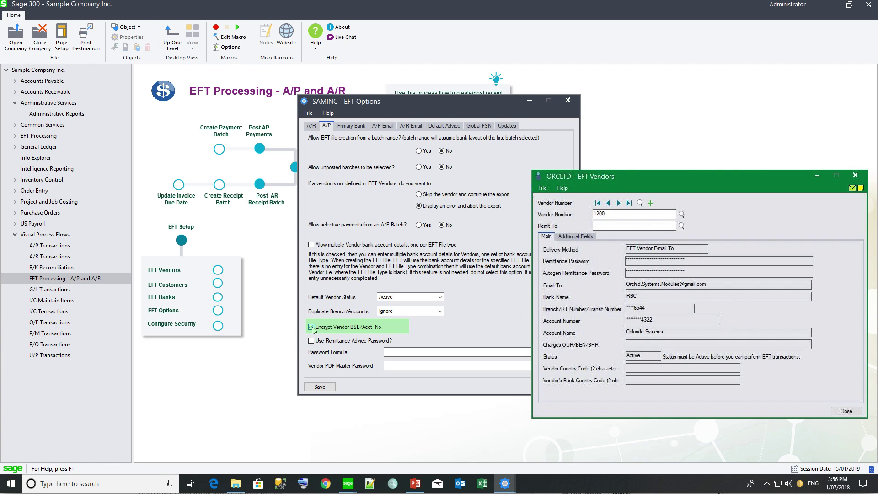
Step: Enable Use Remittance Advice Password with Password Formula {VENDORID}+{LEFT(VENDNAME),3}
{"action": "left_click", "coordinate": [312, 342]}
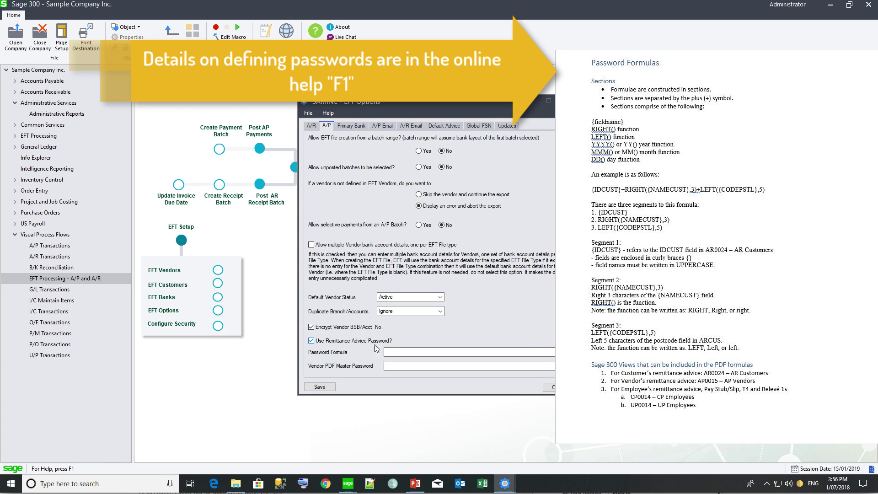
{"action": "left_click", "coordinate": [421, 352]}
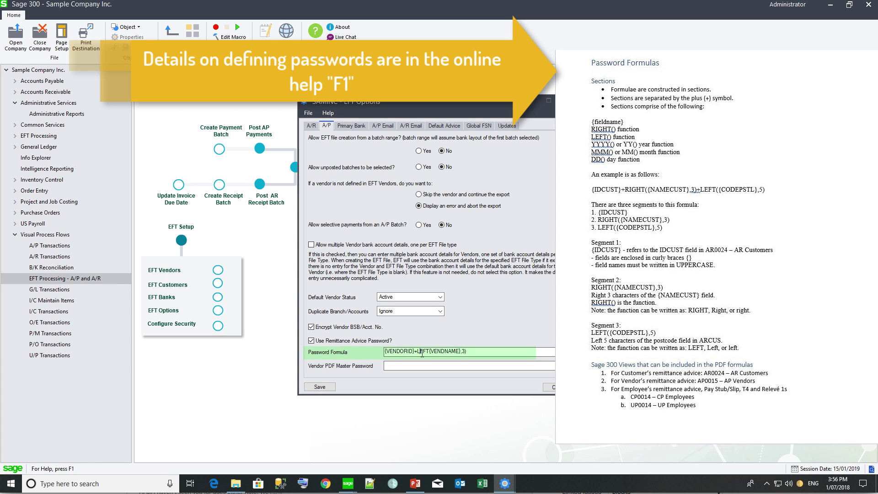
{"action": "type", "text": "(LEFT{VENDNAME},3"}
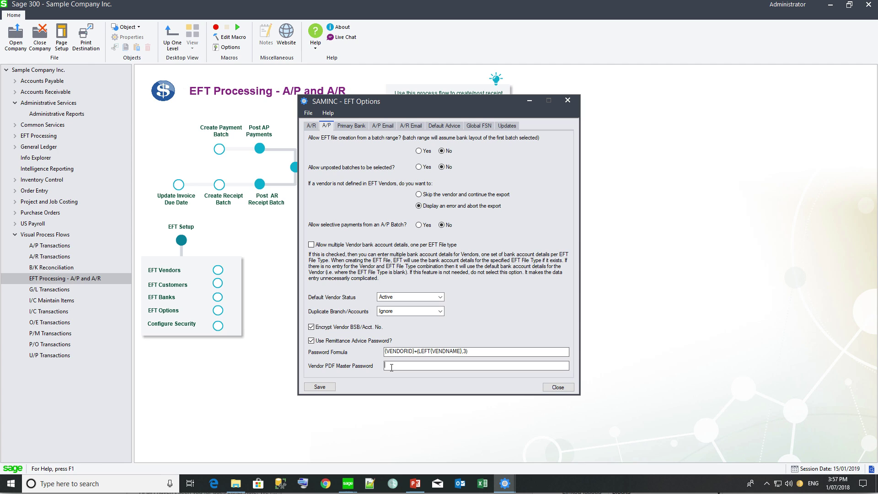
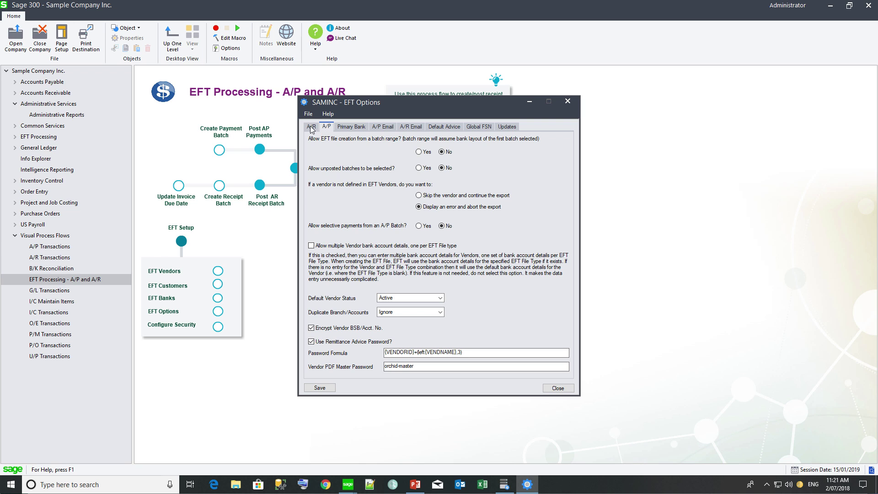
Step: Enter the vendor PDF master password and bring up the A/R EFT options
{"action": "left_click", "coordinate": [312, 127]}
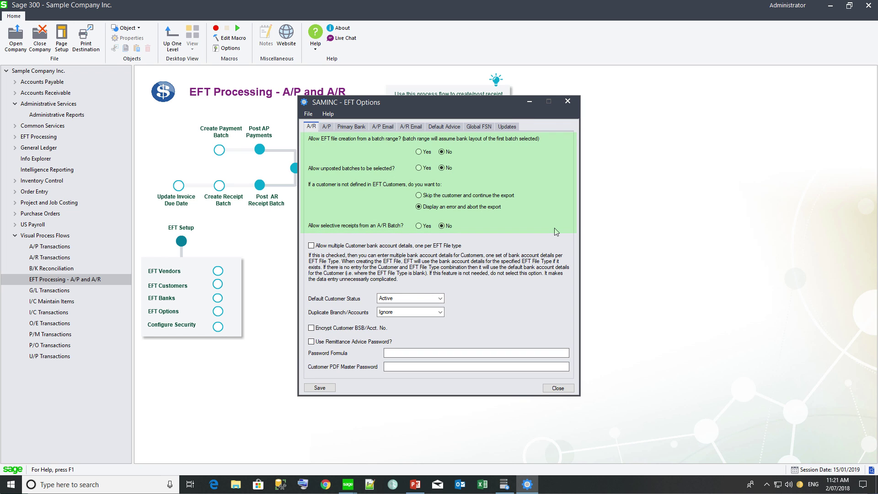
{"action": "left_click", "coordinate": [419, 152]}
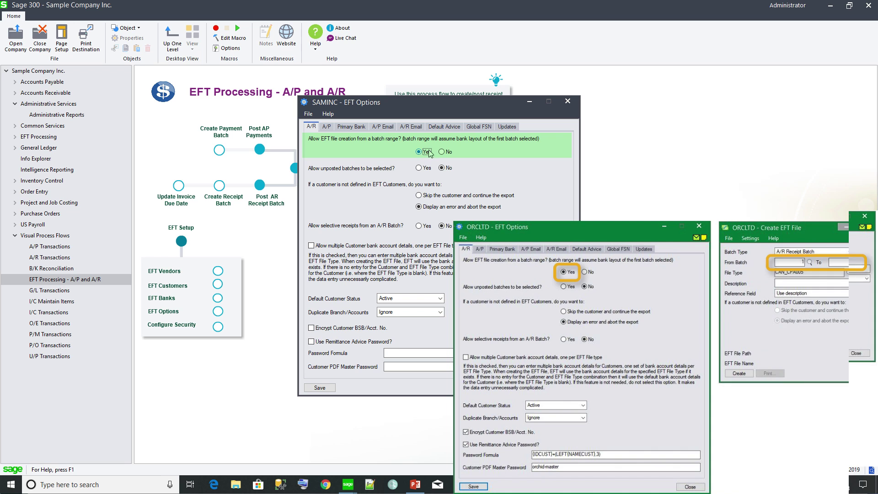
{"action": "left_click", "coordinate": [441, 152]}
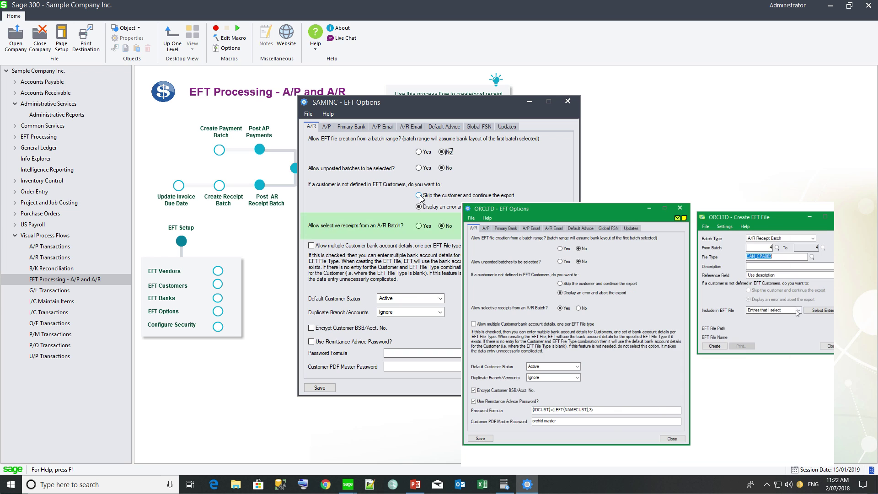
{"action": "left_click", "coordinate": [419, 226]}
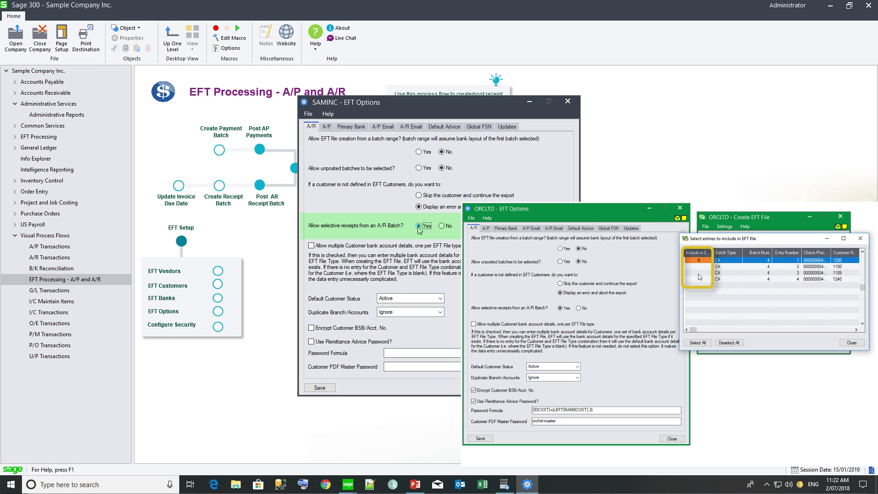
{"action": "left_click", "coordinate": [442, 226]}
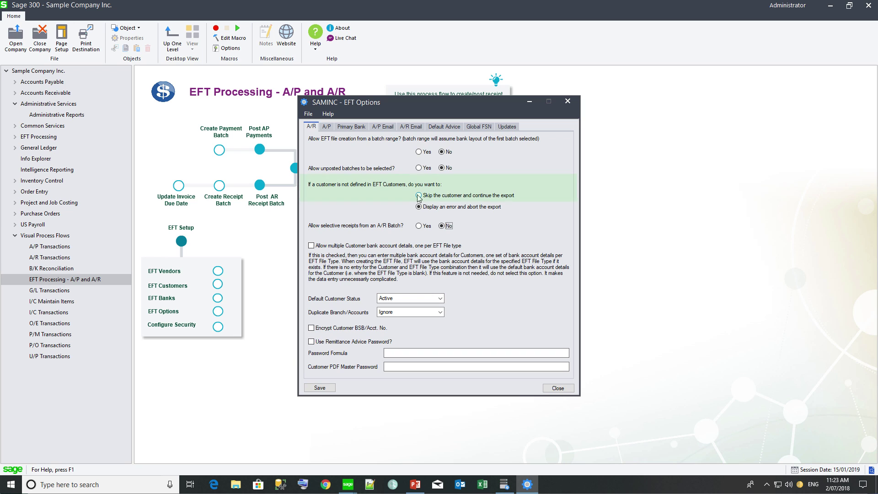
Step: Make exports display an error and abort for customers missing from EFT Customers
{"action": "left_click", "coordinate": [419, 197]}
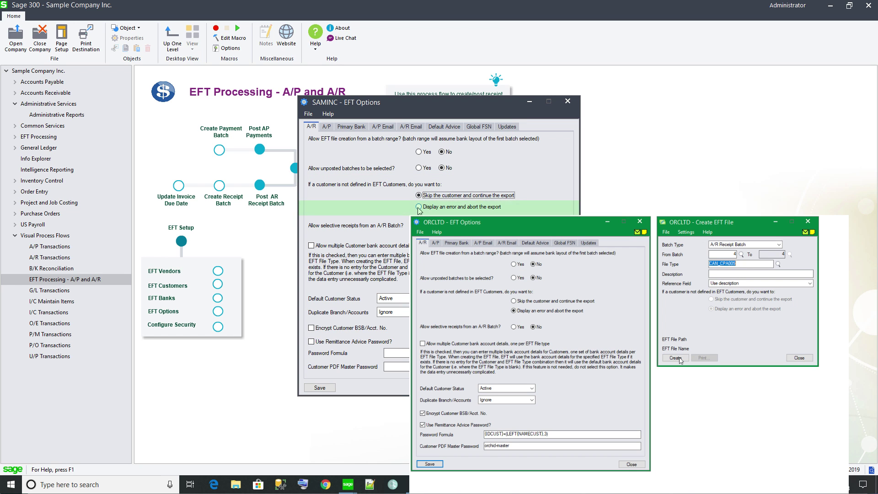
{"action": "left_click", "coordinate": [418, 206]}
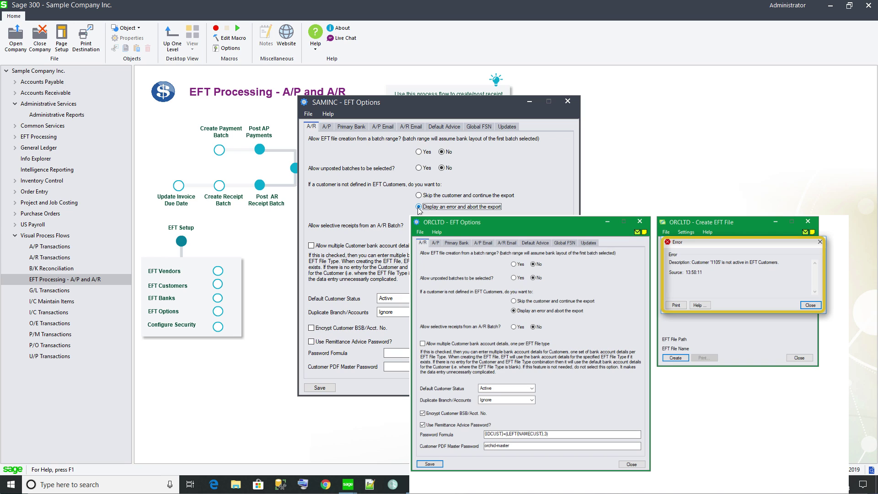
{"action": "left_click", "coordinate": [311, 246]}
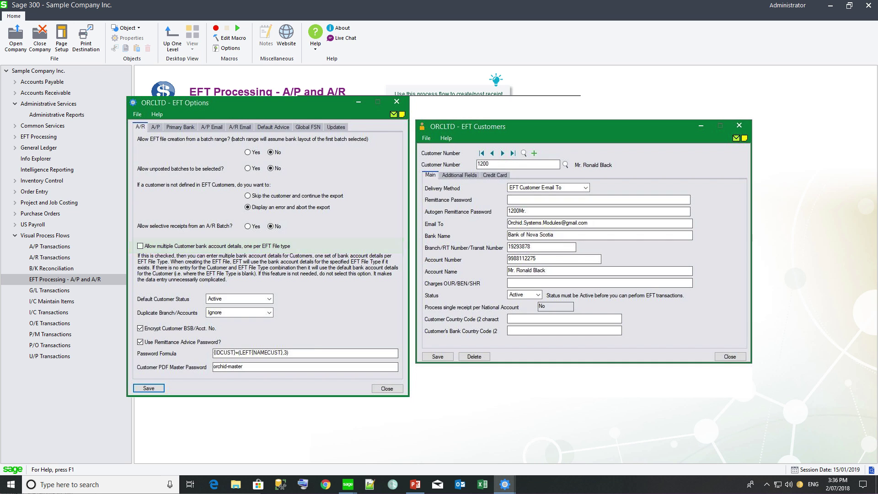
Step: Keep Active as default customer status and set duplicate branch/account handling to Error
{"action": "left_click", "coordinate": [440, 299]}
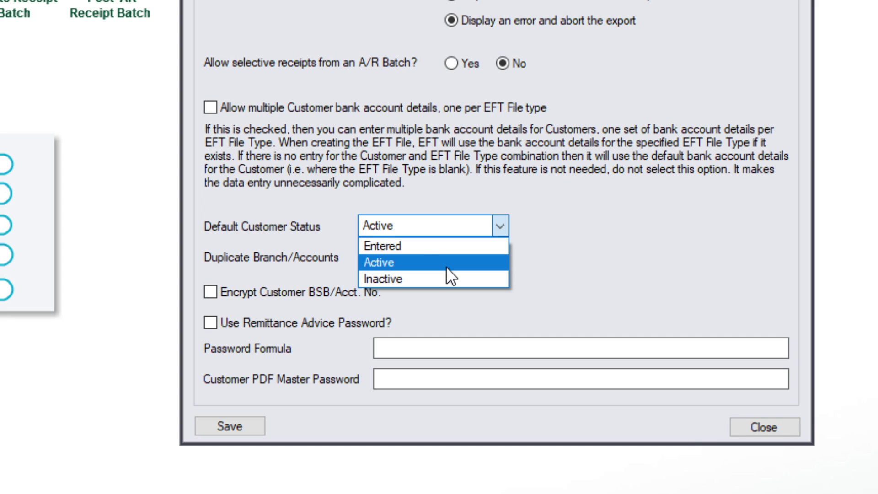
{"action": "left_click", "coordinate": [446, 264]}
{"action": "left_click", "coordinate": [499, 256]}
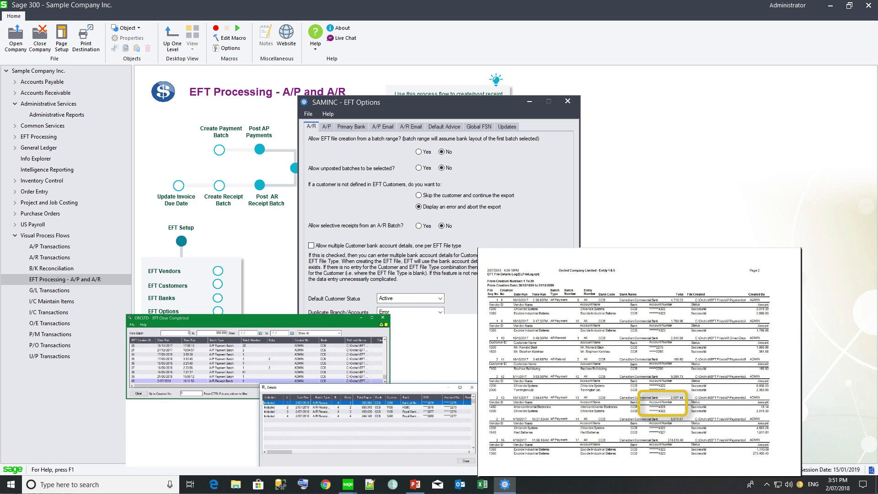
Step: Require remittance advice passwords with formula {IDCUST}+{LEFT(NAMECUST),3}, and enter the customer PDF master password
{"action": "left_click", "coordinate": [312, 342]}
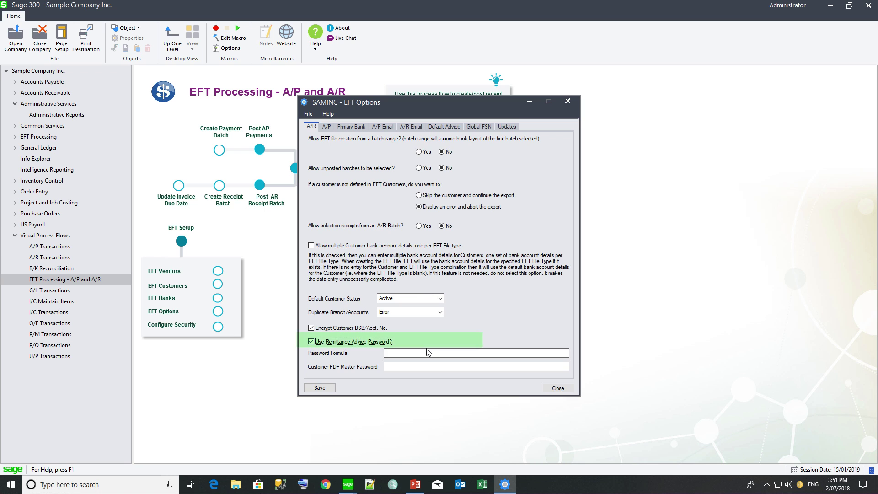
{"action": "left_click", "coordinate": [413, 356]}
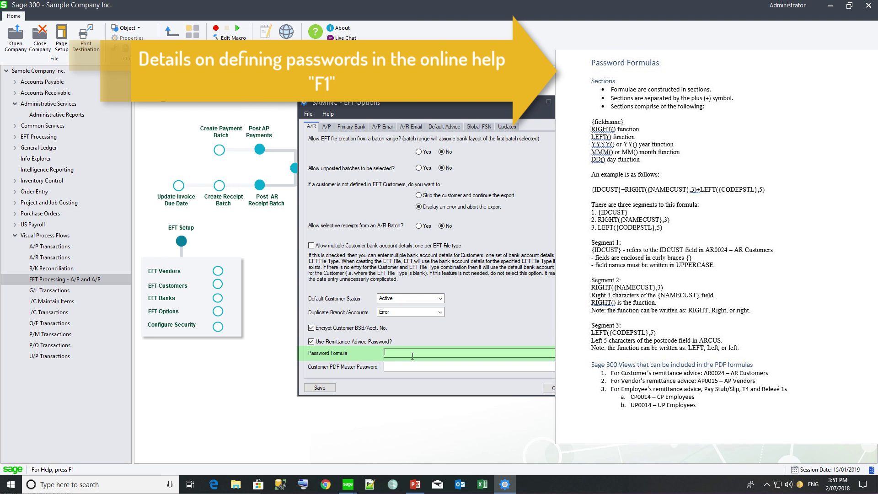
{"action": "type", "text": "IDCU"}
{"action": "type", "text": "ST"}
{"action": "type", "text": "+"}
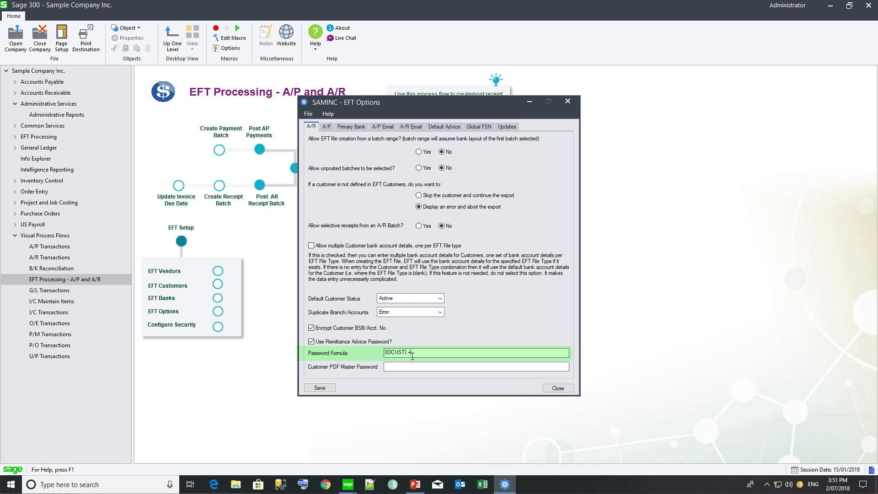
{"action": "type", "text": "(L"}
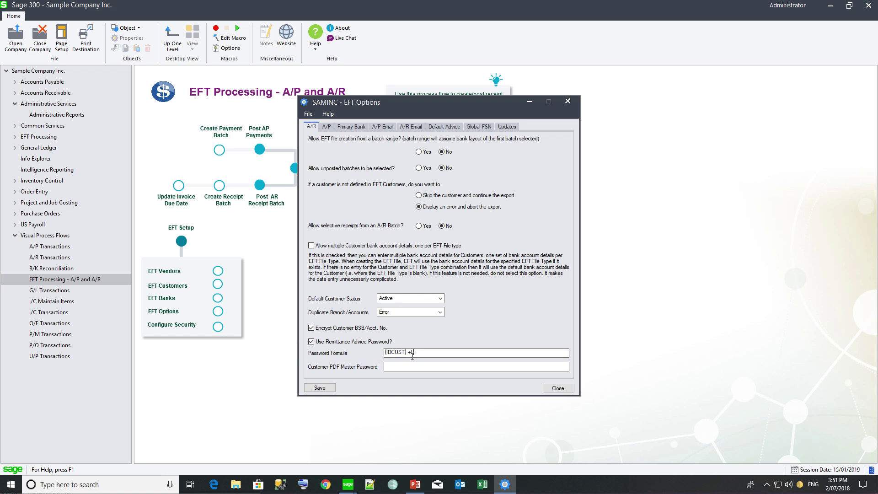
{"action": "type", "text": "EFT(NAMECUST},3)"}
{"action": "left_click", "coordinate": [411, 352]}
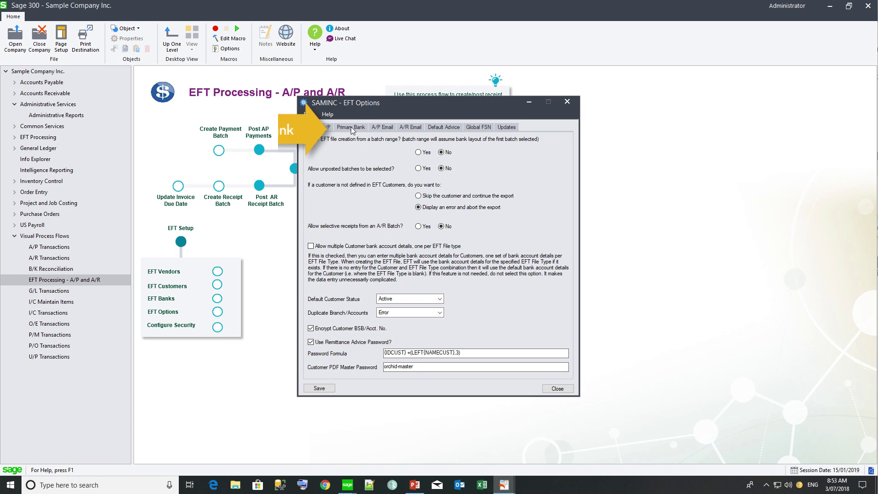
Step: Set primary bank to CAN_CIBC_WIREMT103, enable BSB/account number encryption, and save
{"action": "left_click", "coordinate": [352, 128]}
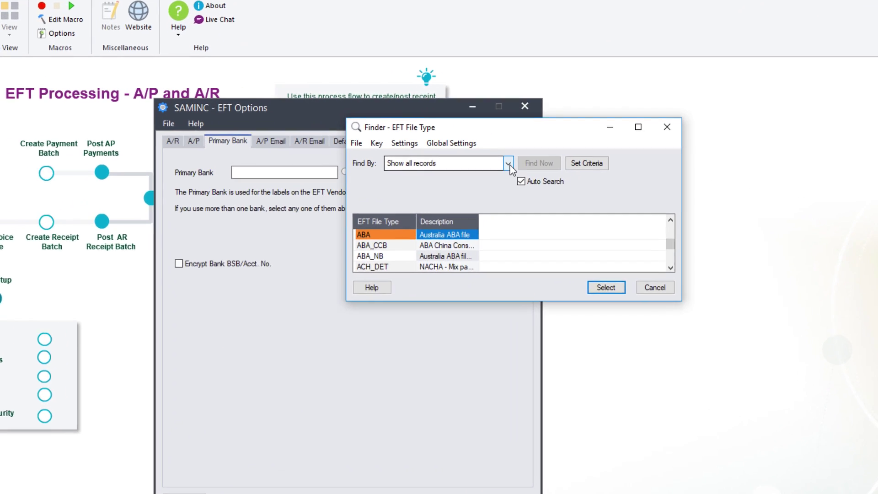
{"action": "left_click", "coordinate": [554, 143]}
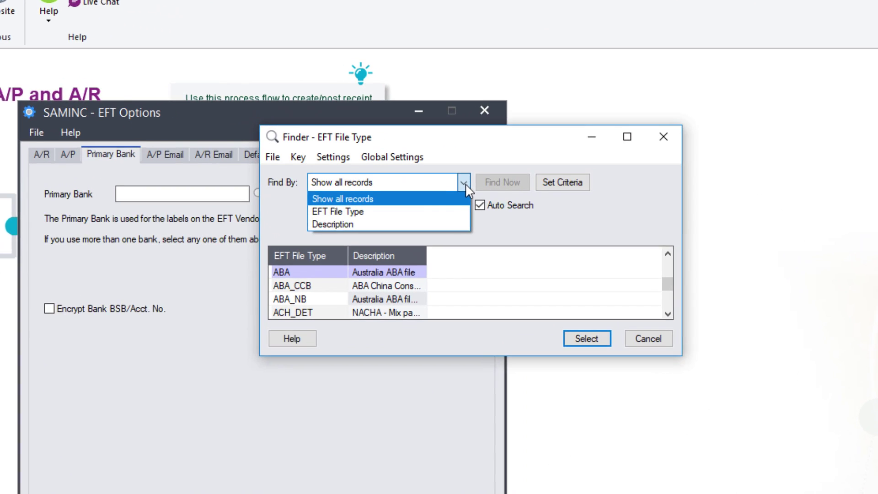
{"action": "left_click", "coordinate": [389, 224]}
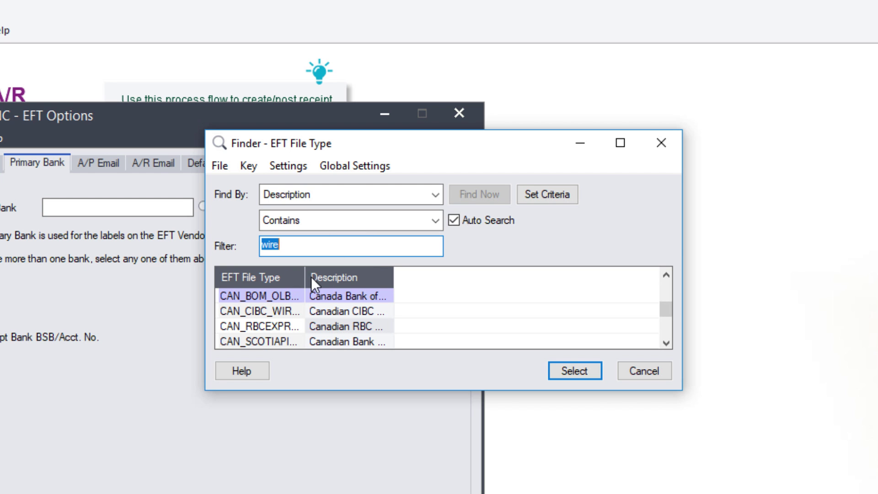
{"action": "left_click_drag", "start_coordinate": [304, 277], "coordinate": [396, 277]}
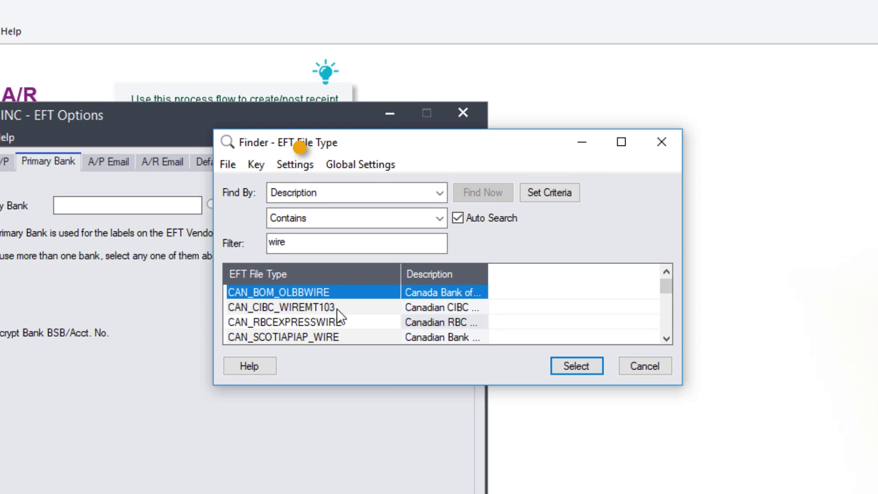
{"action": "double_click", "coordinate": [337, 308]}
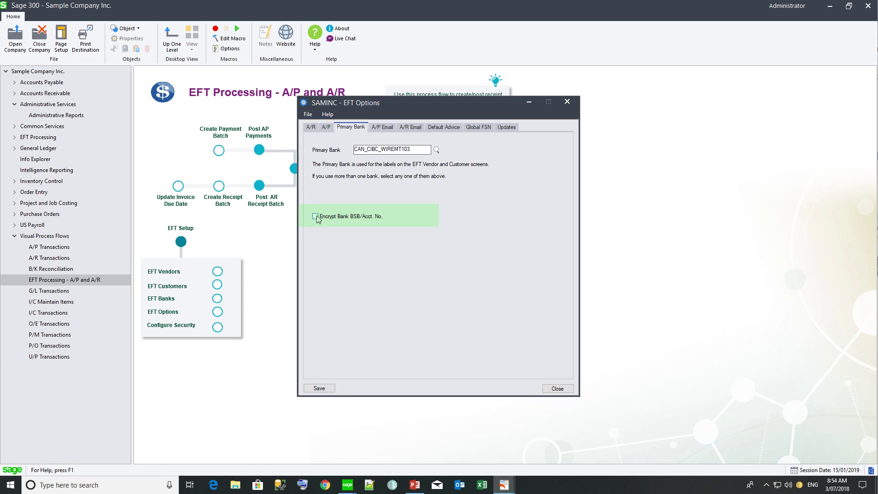
{"action": "left_click", "coordinate": [316, 217]}
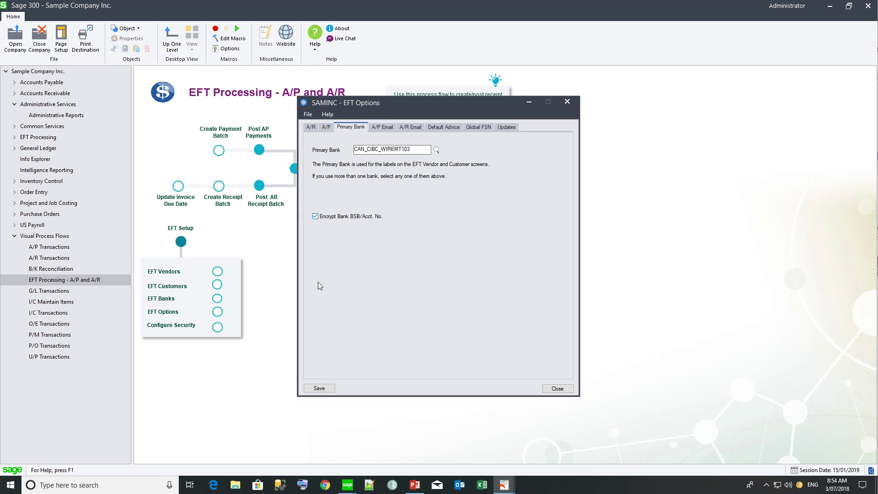
{"action": "left_click", "coordinate": [325, 389]}
Step: Review the A/P e-mail server smtp.gmail.com:587 and move on to the sending account
{"action": "left_click", "coordinate": [393, 127]}
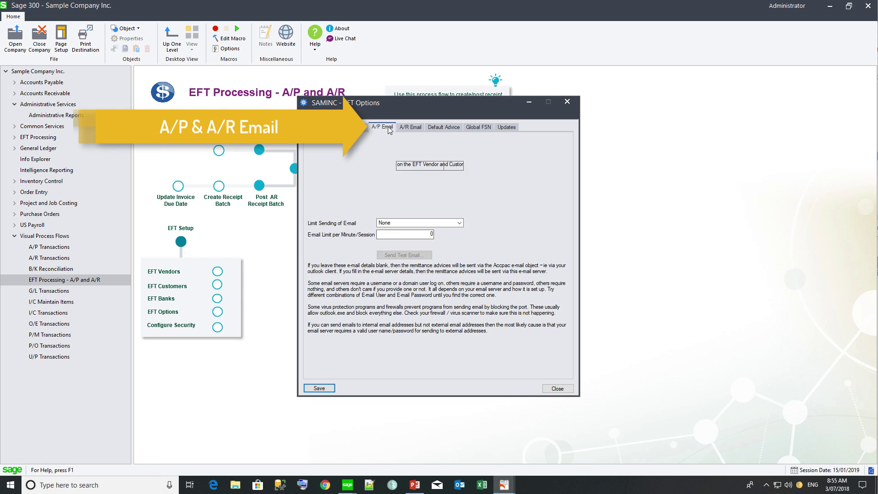
{"action": "left_click", "coordinate": [404, 127]}
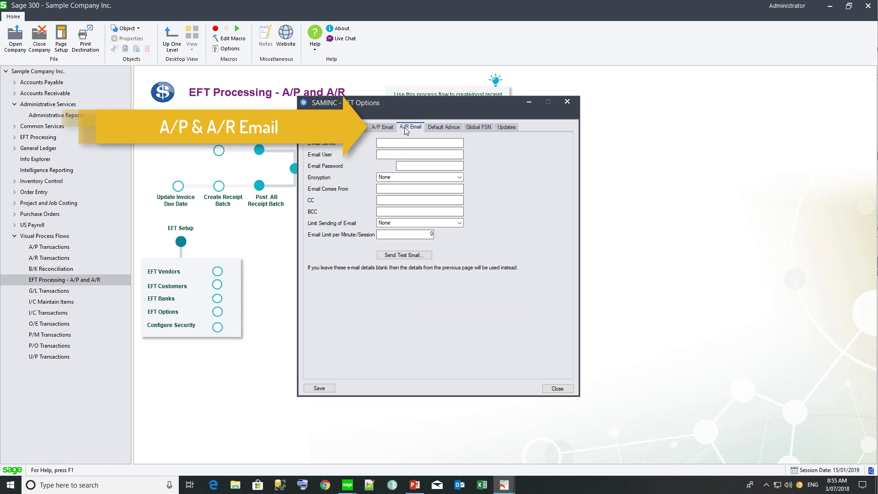
{"action": "left_click", "coordinate": [391, 127]}
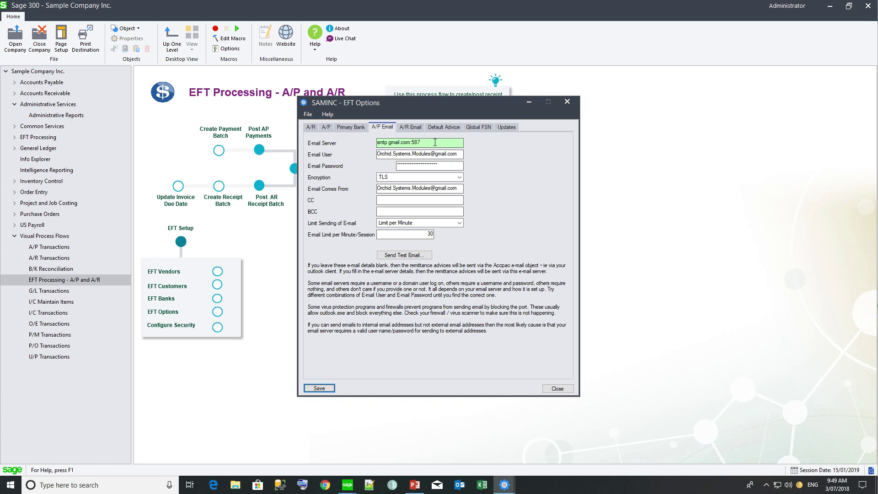
{"action": "left_click_drag", "start_coordinate": [435, 142], "coordinate": [413, 142]}
{"action": "left_click", "coordinate": [443, 155]}
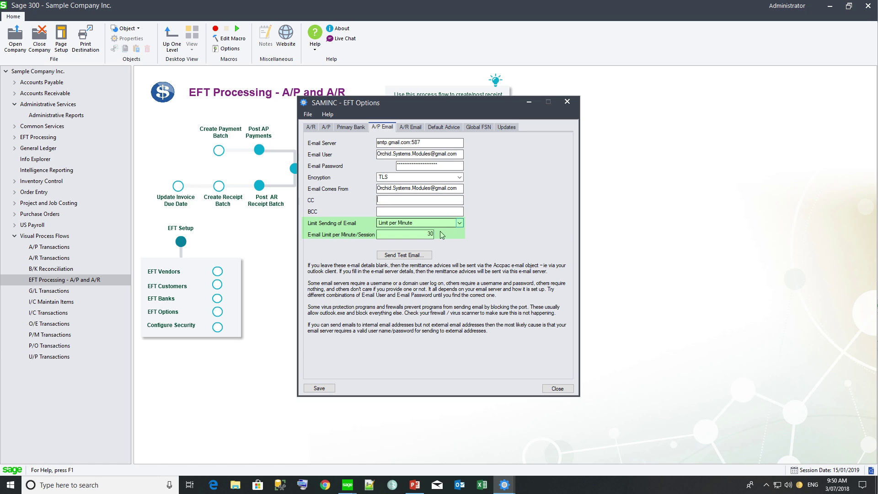
Step: Send a test e-mail to a recipient address and dismiss the sent confirmation
{"action": "left_click", "coordinate": [412, 256]}
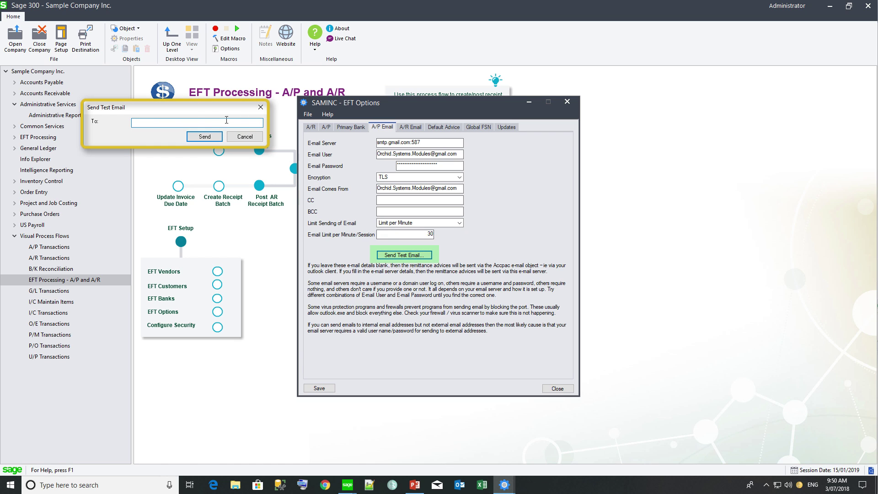
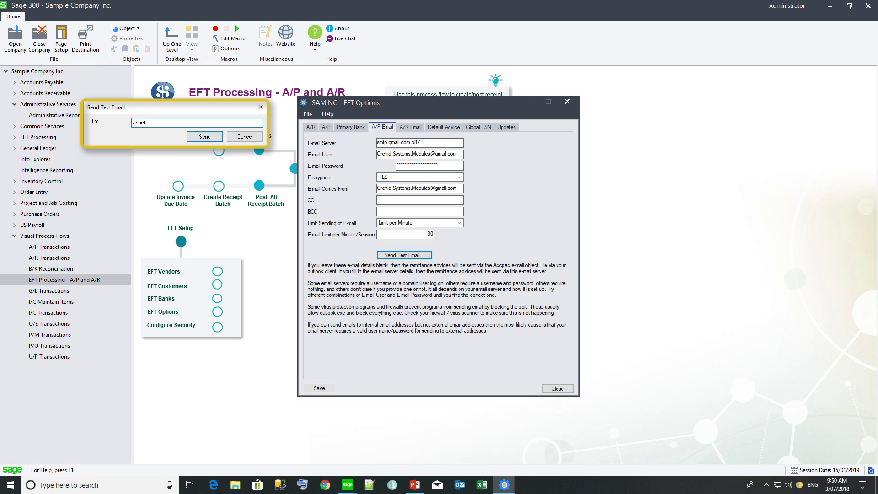
{"action": "left_click", "coordinate": [200, 139]}
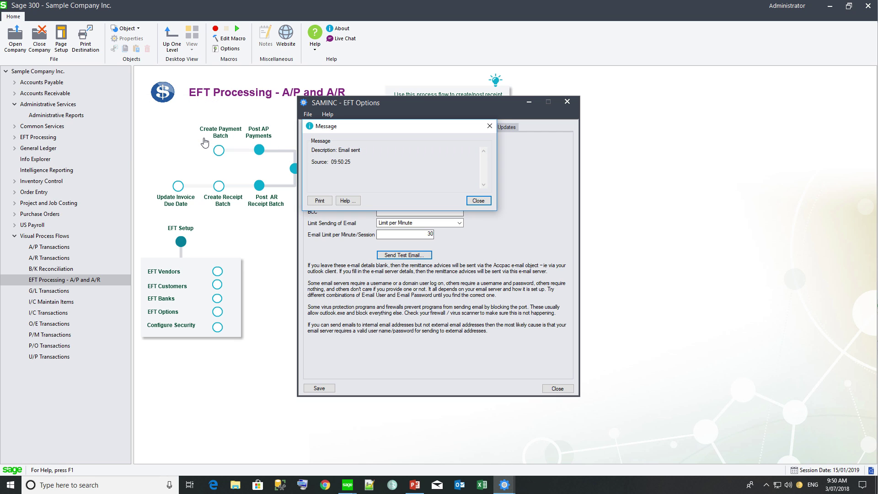
{"action": "left_click", "coordinate": [478, 198]}
Step: Check the default advice reports ELPAY01.RPT, ELREC01.RPT and ELREF01.RPT
{"action": "left_click", "coordinate": [443, 126]}
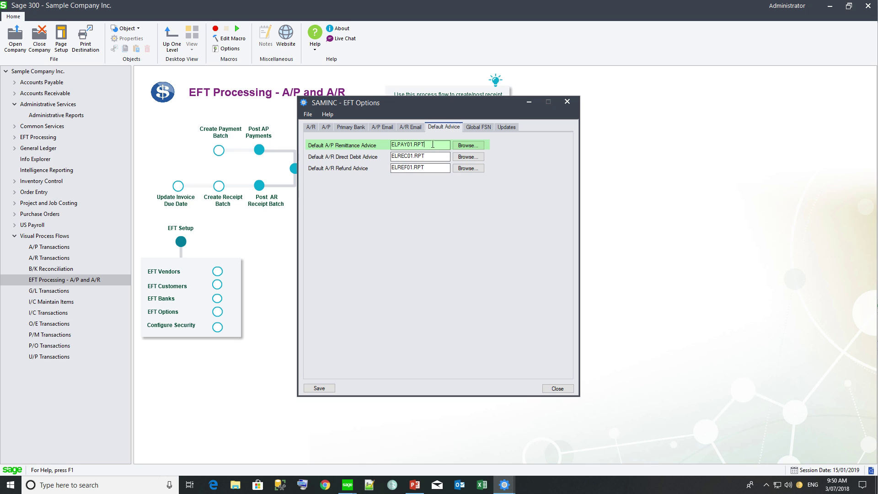
{"action": "left_click_drag", "start_coordinate": [432, 145], "coordinate": [361, 142]}
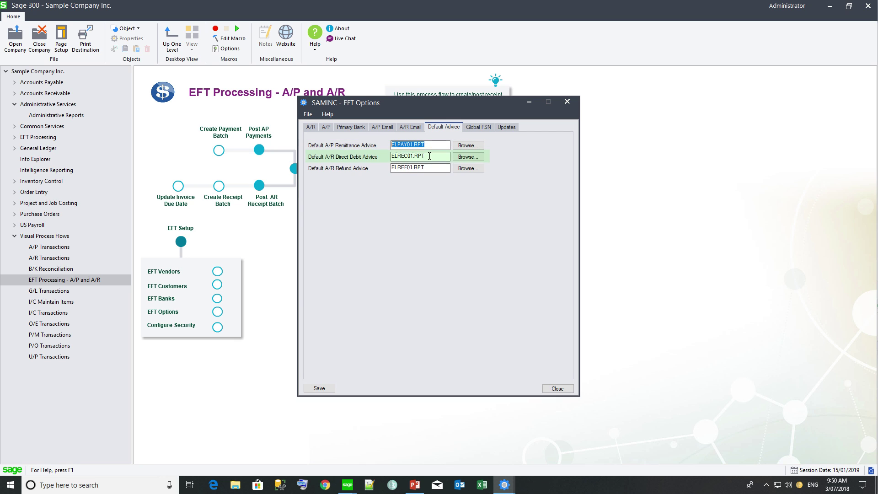
{"action": "left_click_drag", "start_coordinate": [429, 156], "coordinate": [381, 156]}
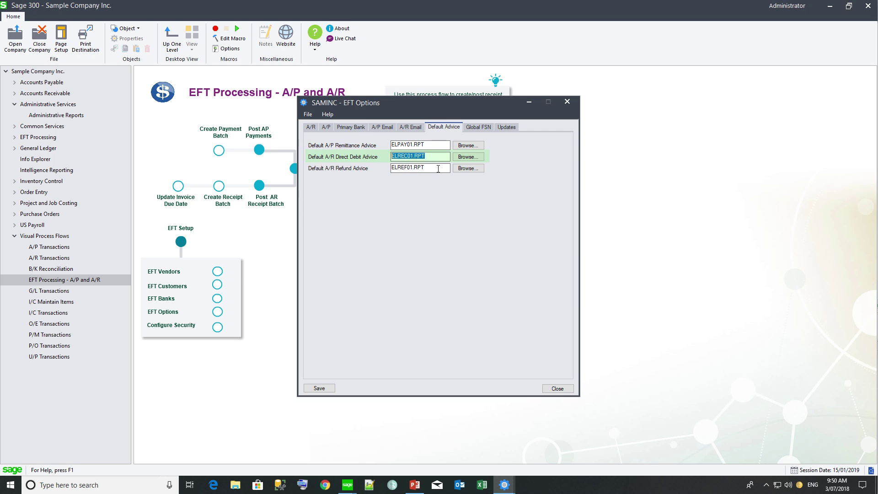
{"action": "left_click_drag", "start_coordinate": [438, 169], "coordinate": [375, 164]}
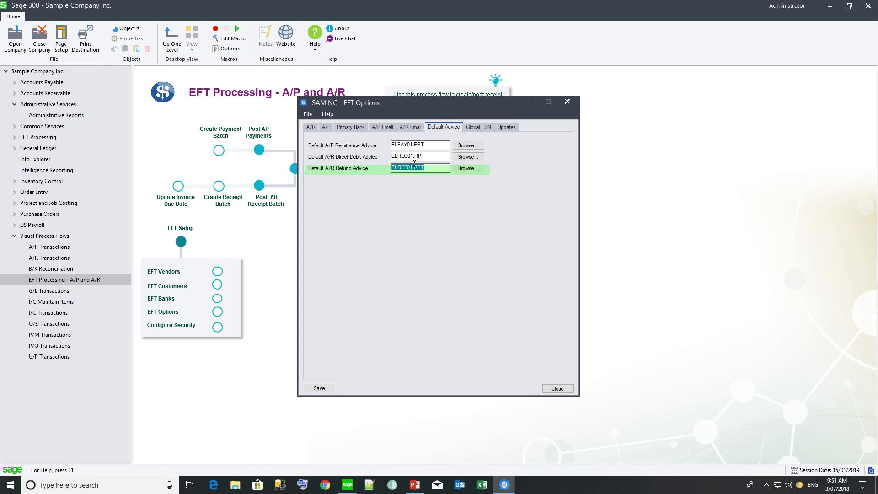
Step: View the global file sequence numbers and the installed EFT update
{"action": "left_click", "coordinate": [482, 131]}
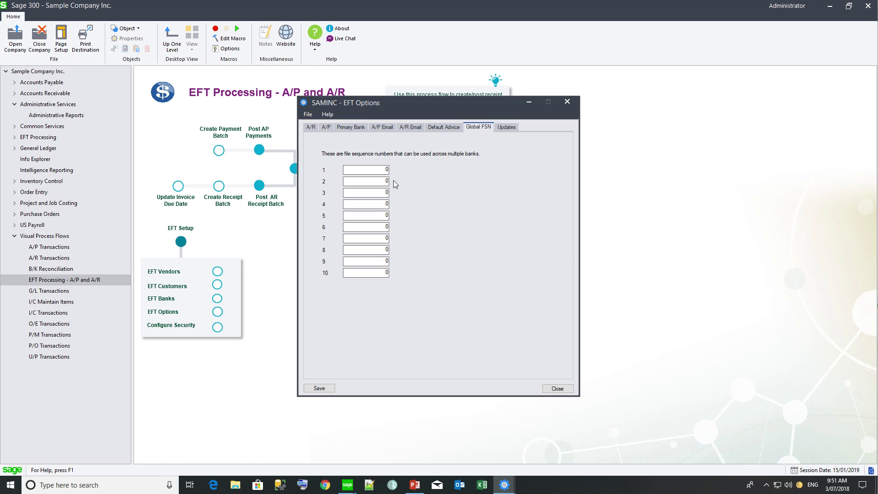
{"action": "left_click", "coordinate": [505, 127]}
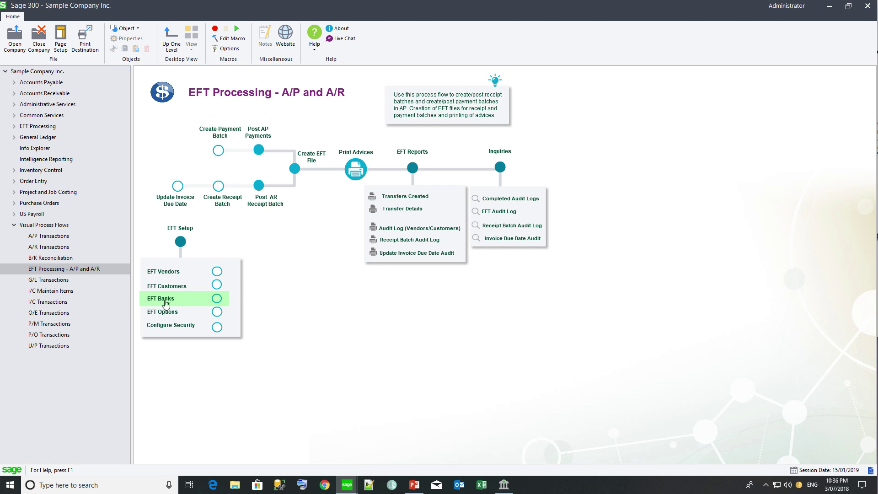
Step: Open EFT Banks and load bank code FCBANK (First Canadian Bank)
{"action": "left_click", "coordinate": [166, 303]}
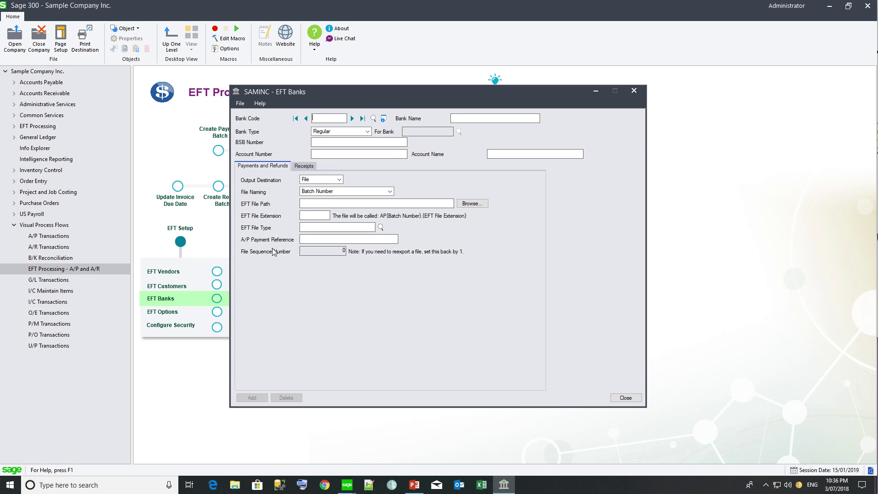
{"action": "left_click", "coordinate": [383, 119]}
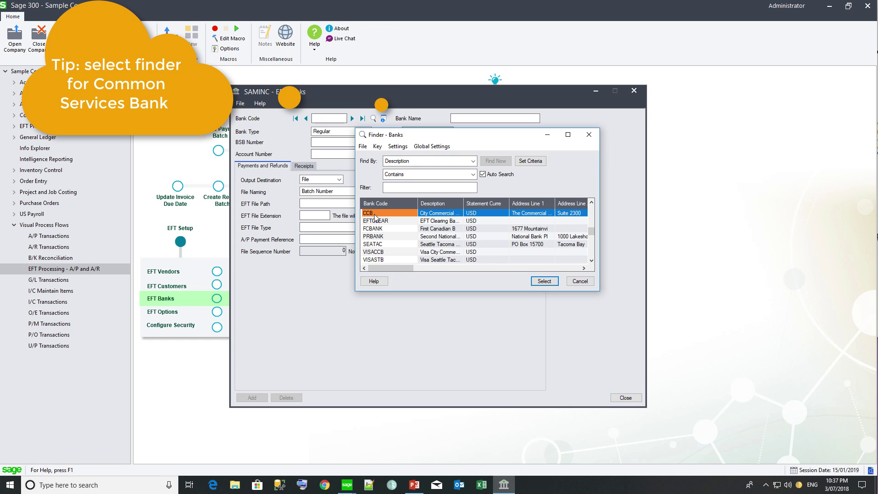
{"action": "left_click", "coordinate": [372, 228]}
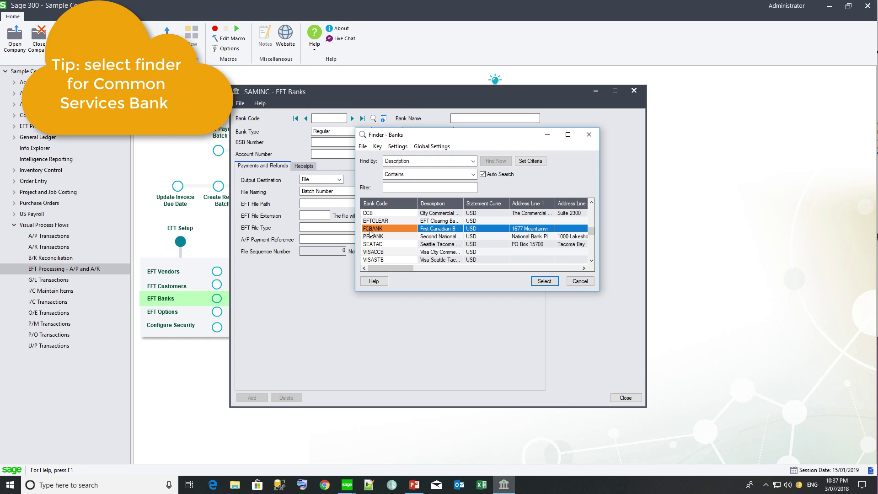
{"action": "left_click", "coordinate": [544, 280]}
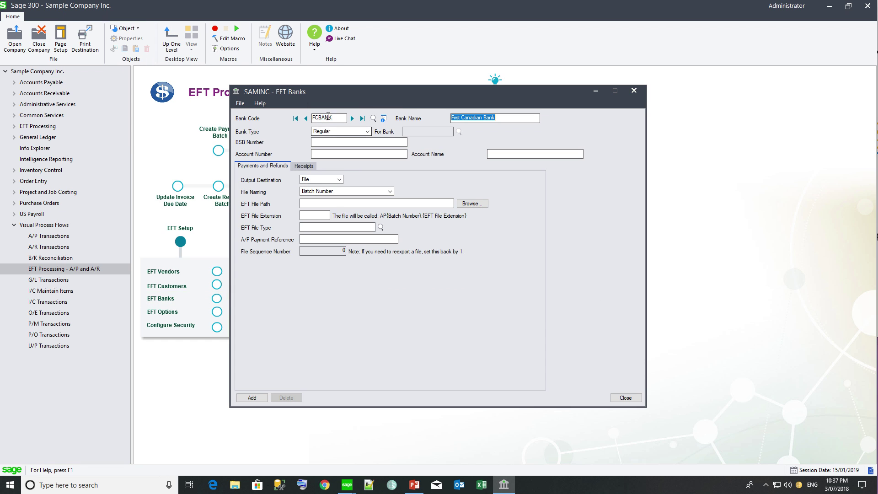
Step: Filter the EFT file type lookup by 'cpa' and choose CAN_CPA005 for FCBANK
{"action": "left_click", "coordinate": [316, 227]}
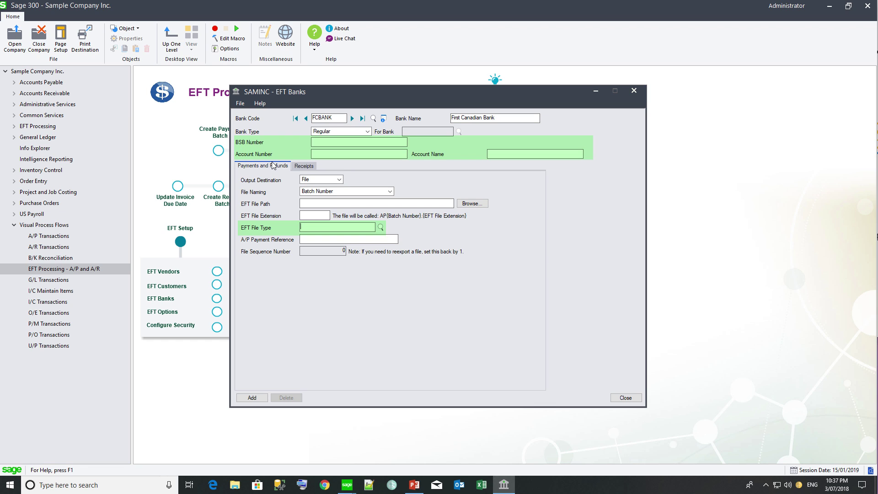
{"action": "left_click", "coordinate": [380, 227]}
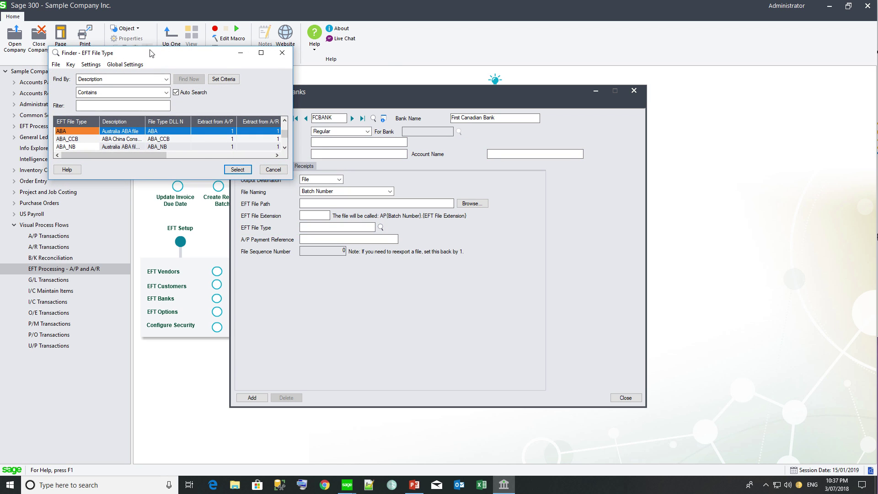
{"action": "left_click_drag", "start_coordinate": [150, 54], "coordinate": [431, 136]}
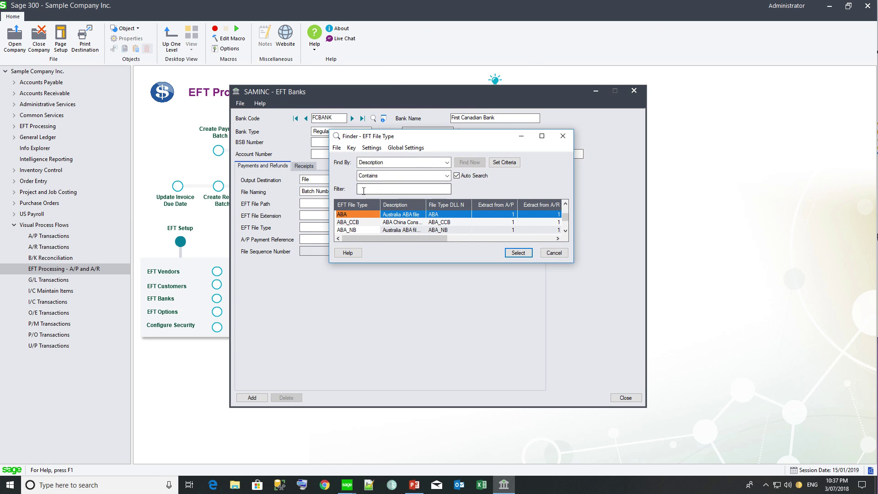
{"action": "left_click", "coordinate": [365, 189]}
{"action": "type", "text": "cpa"}
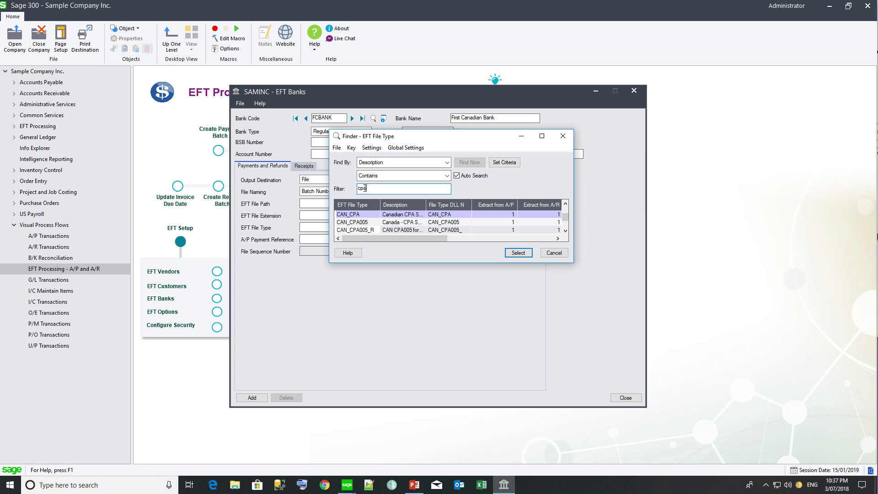
{"action": "double_click", "coordinate": [360, 224]}
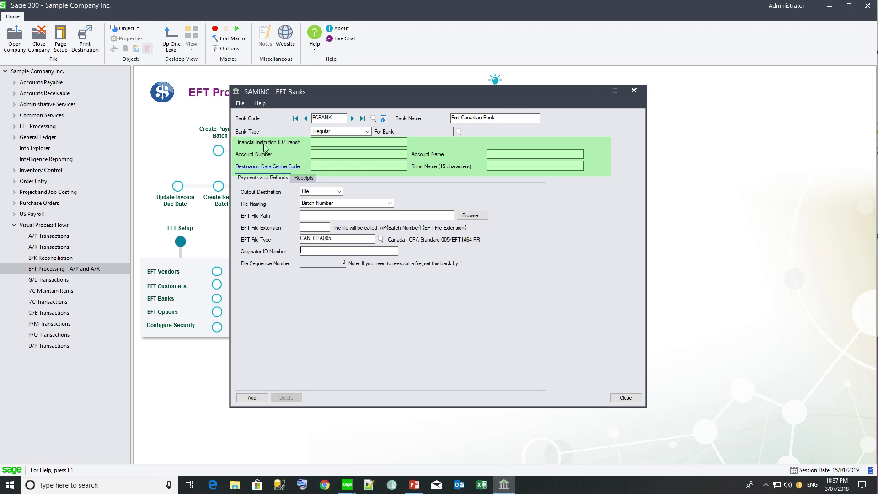
Step: Check the data centre code explanation, then enter transit ID 123456789 and the bank account number
{"action": "left_click", "coordinate": [254, 167]}
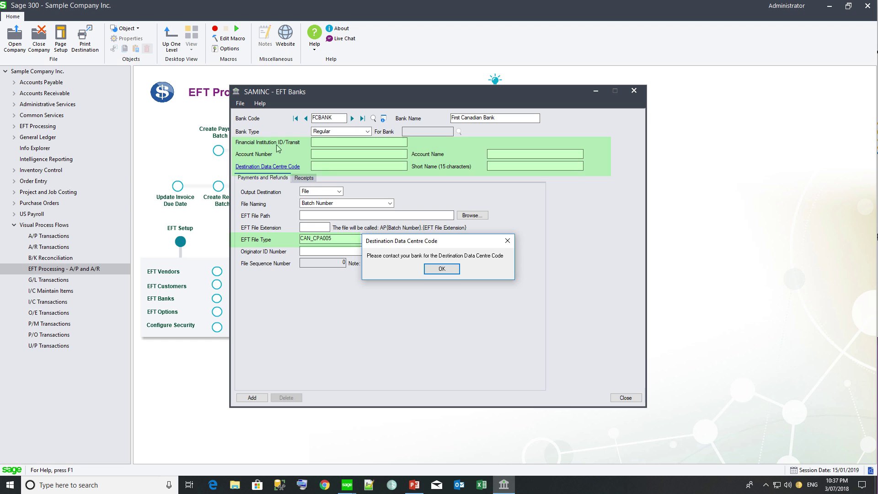
{"action": "left_click", "coordinate": [441, 268]}
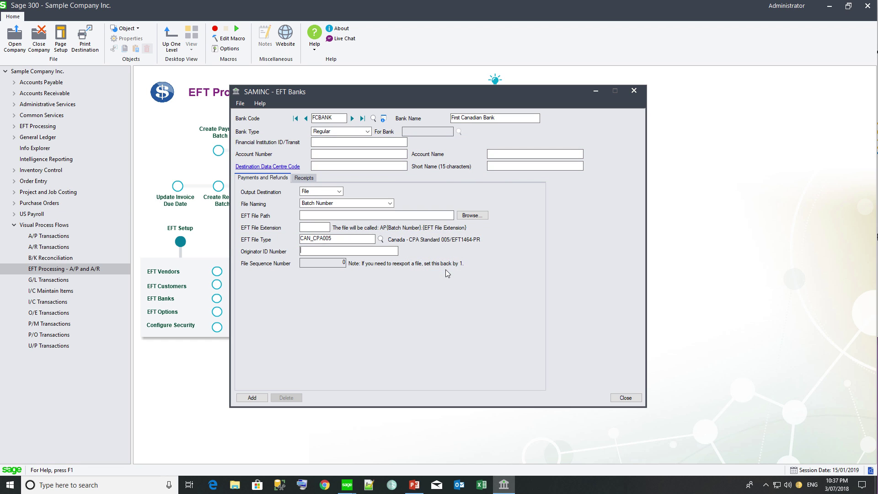
{"action": "left_click", "coordinate": [329, 141]}
{"action": "type", "text": "123456789"}
{"action": "key", "text": "Tab"}
{"action": "type", "text": "12345678910"}
{"action": "left_click", "coordinate": [321, 163]}
{"action": "type", "text": "1029384756"}
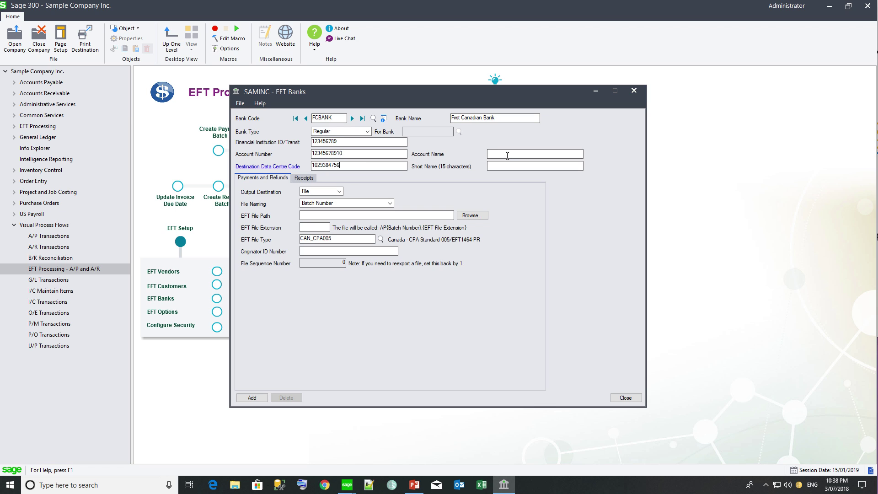
{"action": "type", "text": "Sample Company Inc"}
{"action": "key", "text": "Tab"}
{"action": "type", "text": "Sample"}
Step: Set FCBANK's output destination to File and file naming to Batch Number, after trying Fixed name
{"action": "left_click", "coordinate": [340, 191]}
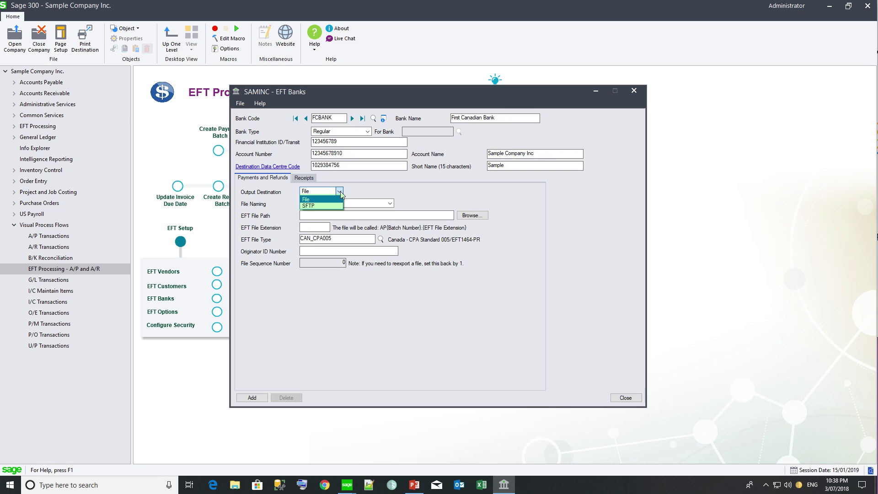
{"action": "left_click", "coordinate": [331, 205]}
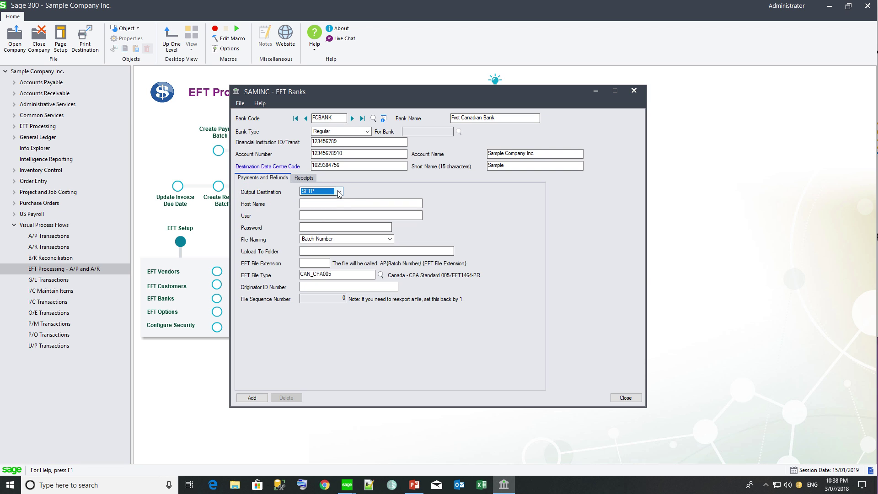
{"action": "left_click", "coordinate": [338, 191]}
{"action": "left_click", "coordinate": [333, 199]}
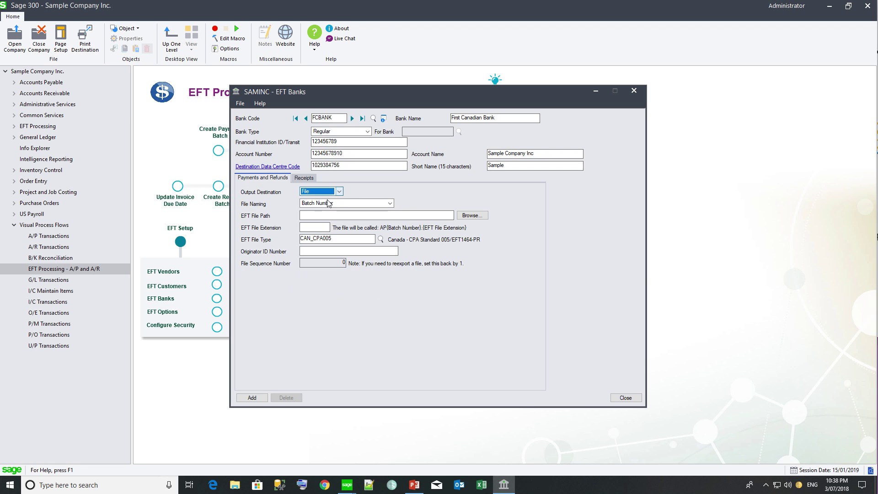
{"action": "left_click", "coordinate": [390, 203]}
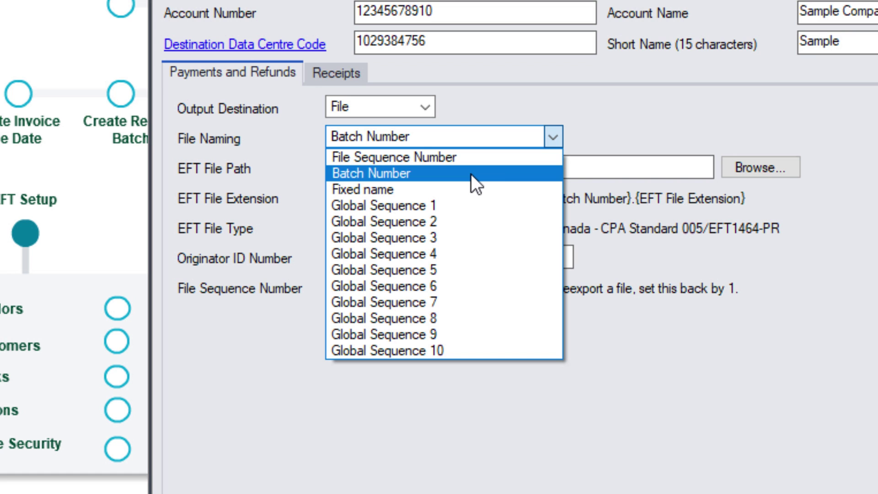
{"action": "left_click", "coordinate": [454, 190]}
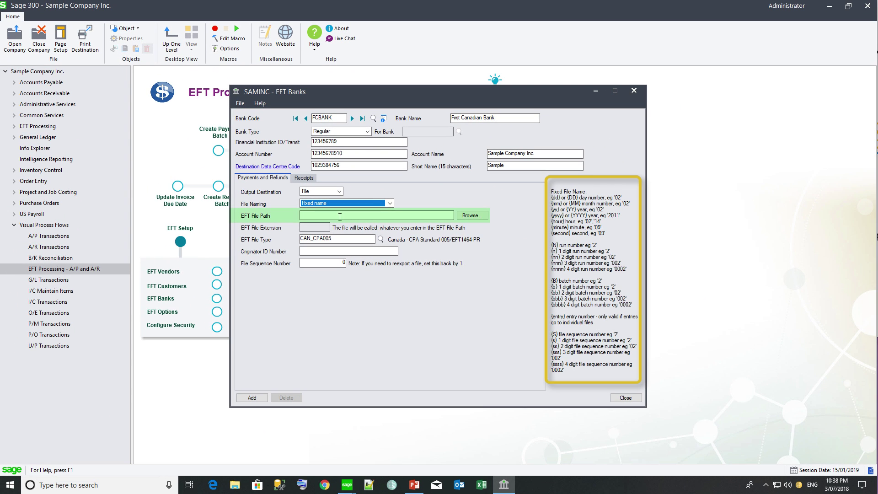
{"action": "key", "text": "Tab"}
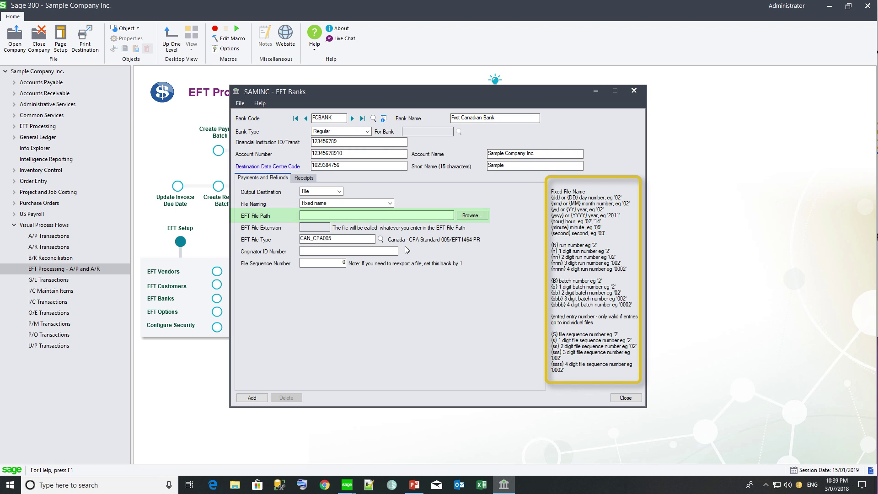
{"action": "left_click", "coordinate": [390, 203]}
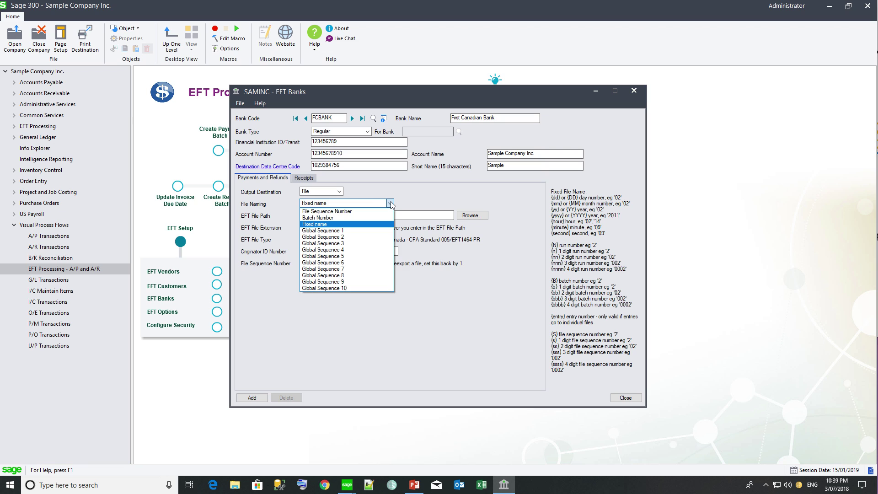
{"action": "left_click", "coordinate": [367, 219]}
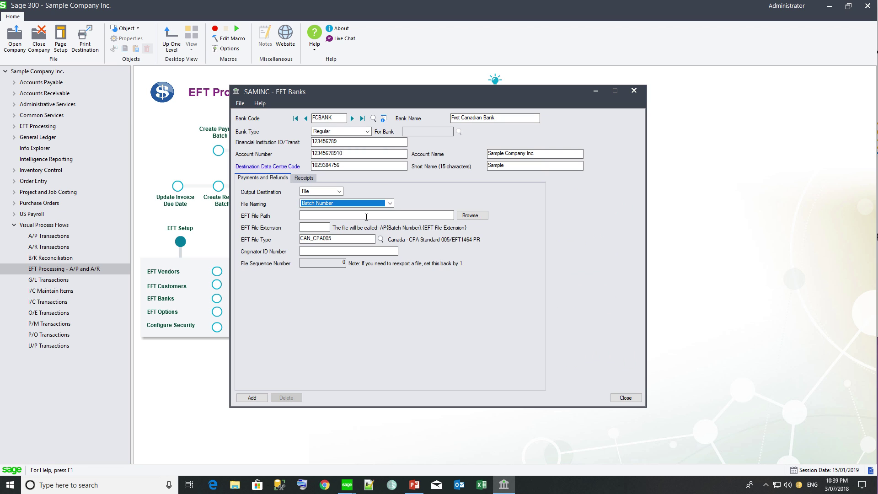
{"action": "left_click", "coordinate": [335, 216]}
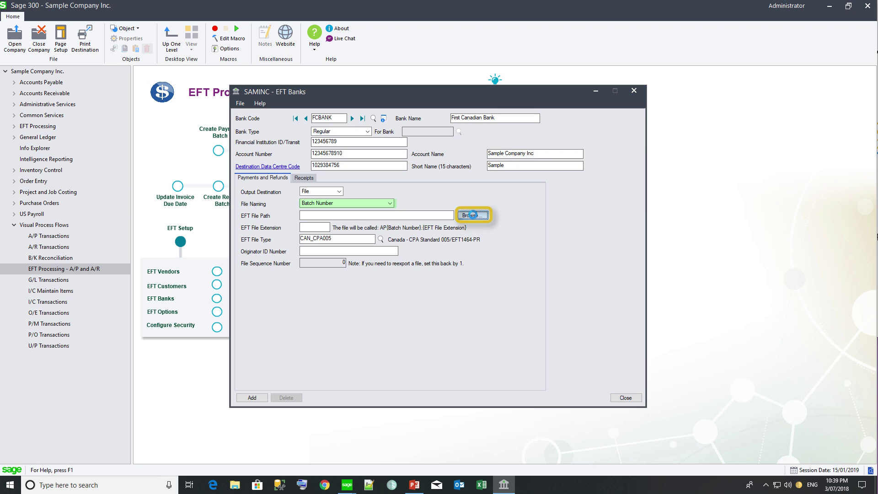
Step: Set the payment file path to C:\Orchid\EFT Files\AP Payments
{"action": "left_click", "coordinate": [473, 216]}
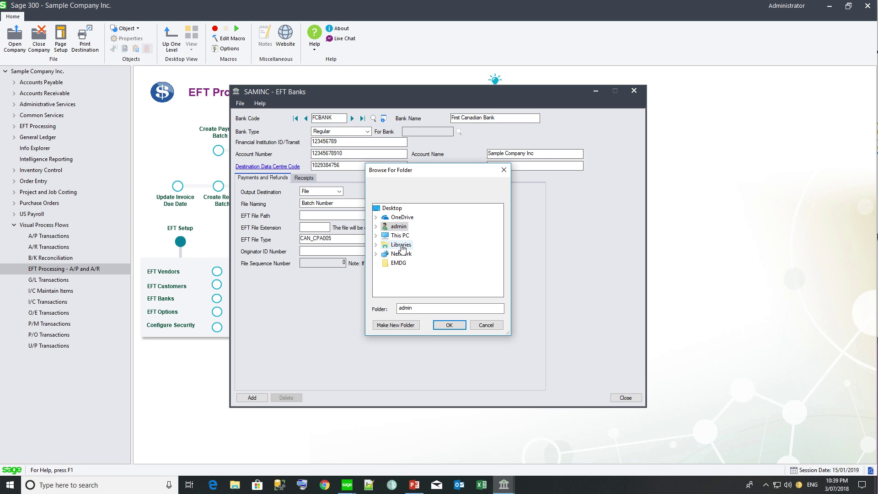
{"action": "double_click", "coordinate": [401, 236]}
{"action": "double_click", "coordinate": [414, 281]}
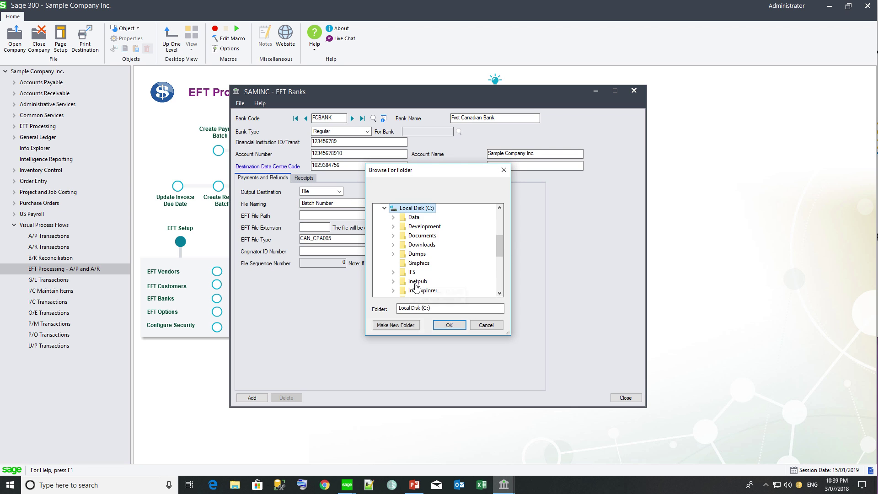
{"action": "scroll", "coordinate": [417, 274], "scroll_direction": "down", "scroll_amount": 1}
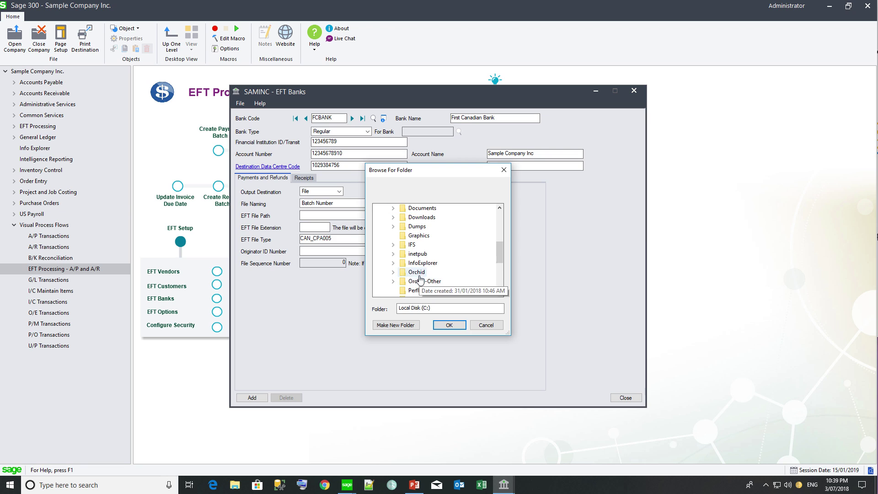
{"action": "double_click", "coordinate": [419, 275]}
{"action": "double_click", "coordinate": [419, 273]}
{"action": "left_click", "coordinate": [440, 263]}
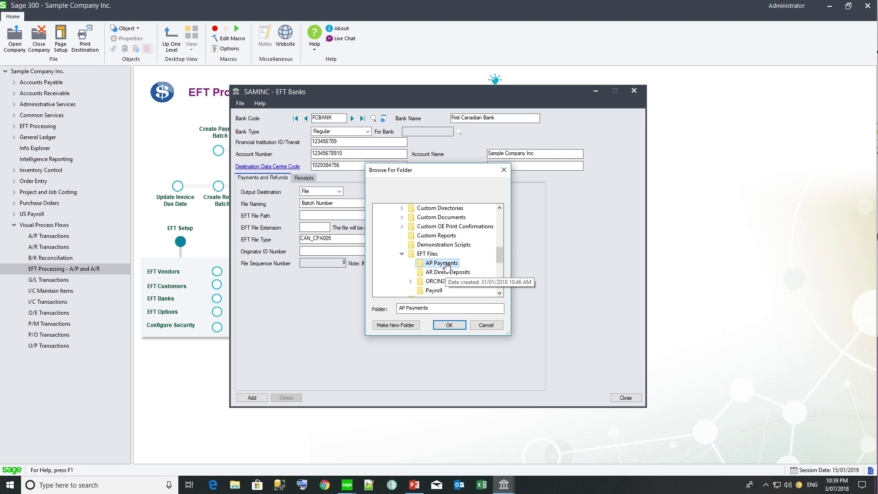
{"action": "left_click", "coordinate": [448, 324]}
Step: Enter cpa as the EFT file extension and fill in the originator ID number
{"action": "left_click", "coordinate": [314, 227]}
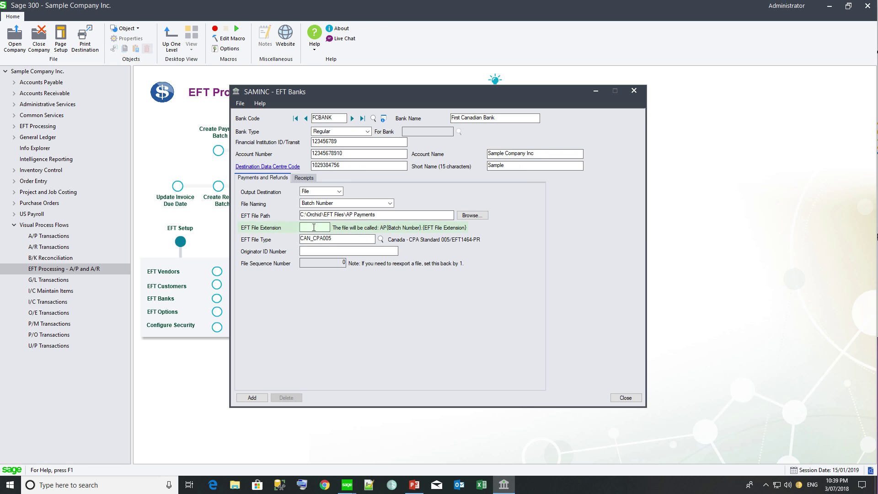
{"action": "type", "text": "cpa"}
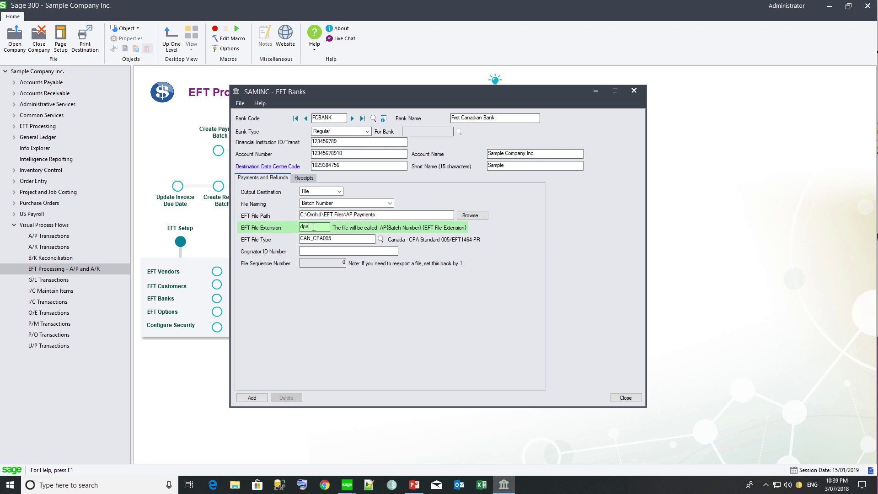
{"action": "left_click", "coordinate": [308, 251]}
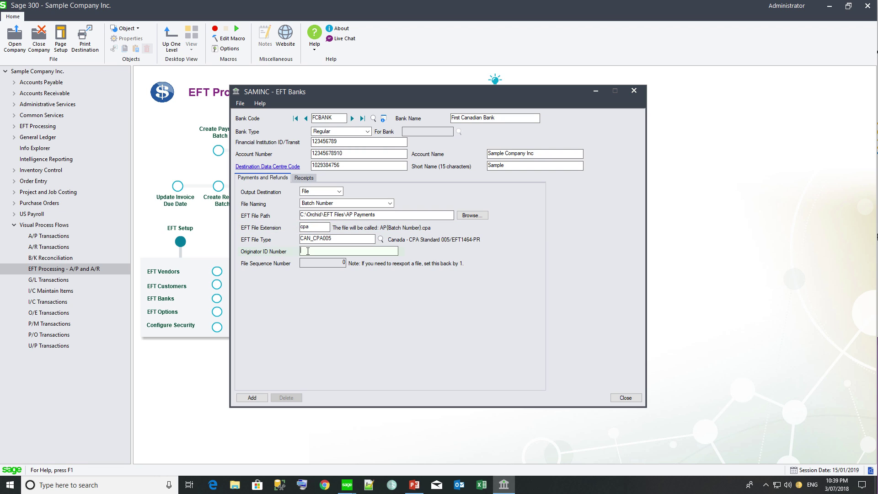
{"action": "type", "text": "192837465"}
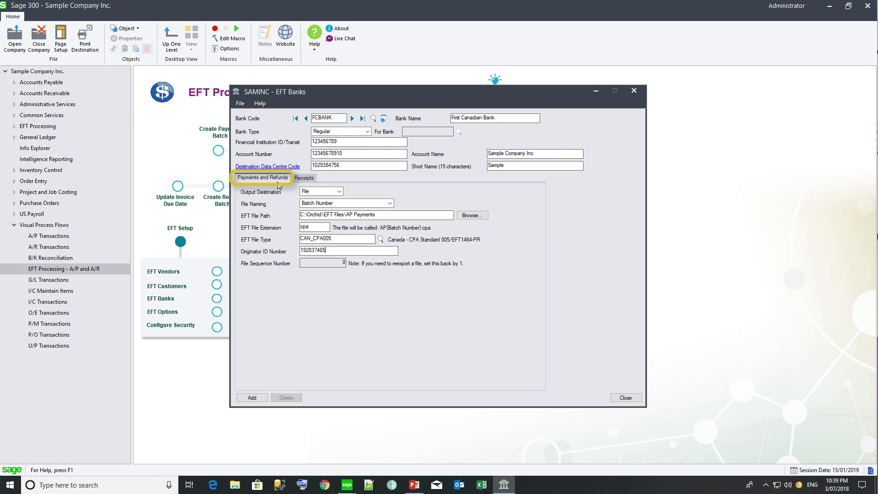
Step: On the Receipts tab, set the file path to C:\Orchid\EFT Files\AR Direct Deposits
{"action": "left_click", "coordinate": [311, 178]}
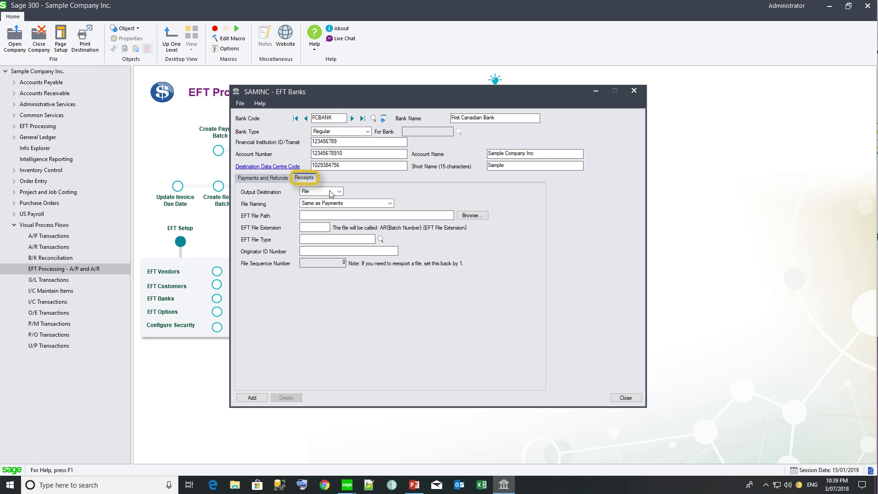
{"action": "left_click", "coordinate": [472, 217]}
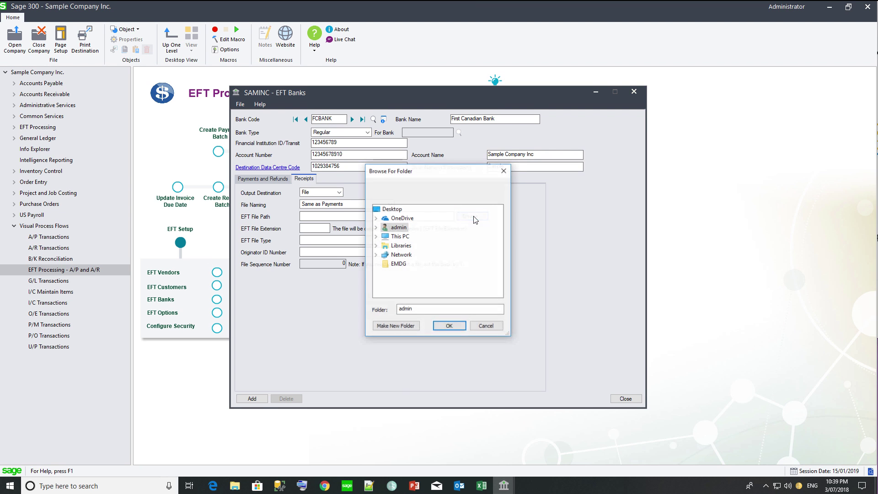
{"action": "double_click", "coordinate": [423, 238]}
{"action": "left_click", "coordinate": [413, 283]}
{"action": "scroll", "coordinate": [413, 284], "scroll_direction": "down", "scroll_amount": 1}
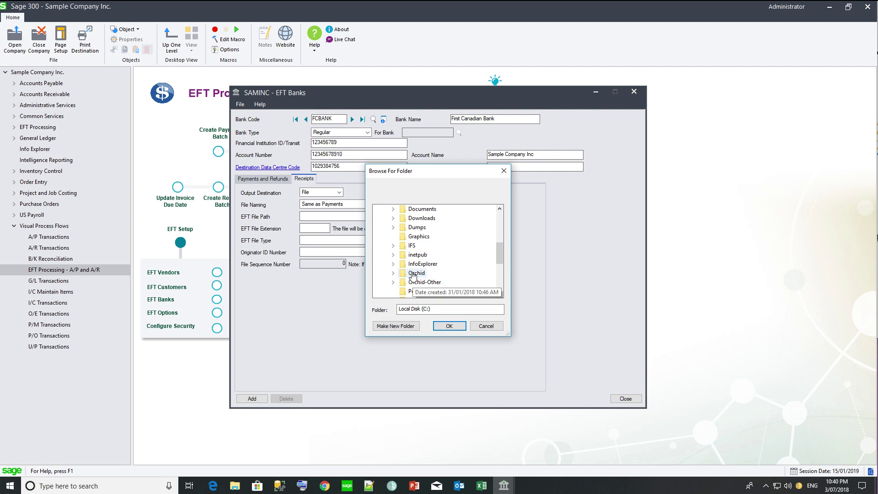
{"action": "left_click", "coordinate": [415, 274]}
{"action": "left_click", "coordinate": [418, 274]}
{"action": "left_click", "coordinate": [447, 272]}
{"action": "left_click", "coordinate": [449, 325]}
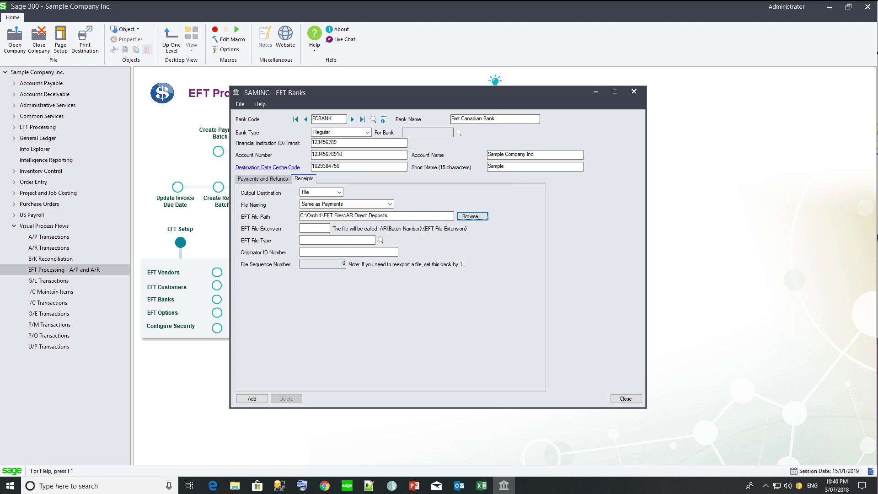
Step: Enter receipt extension cpa, EFT file type CAN_CPA005 and the originator ID number
{"action": "left_click", "coordinate": [319, 227]}
{"action": "type", "text": "cpa"}
{"action": "key", "text": "Tab"}
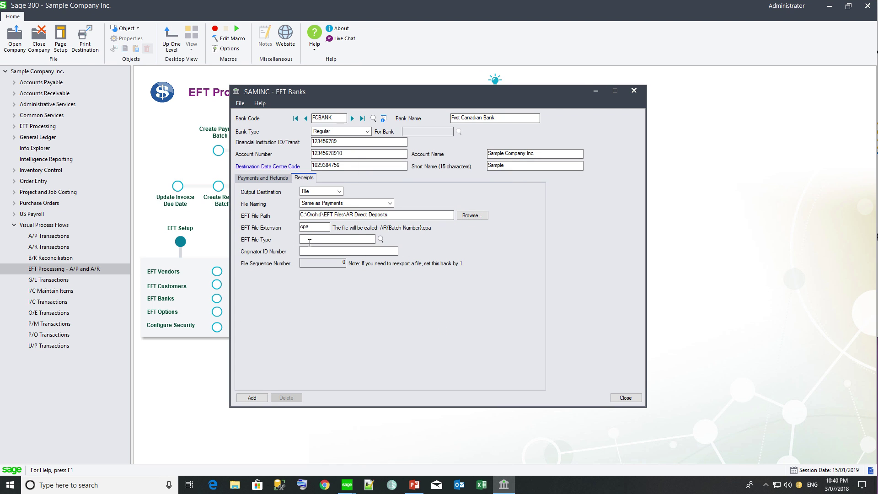
{"action": "type", "text": "CAN_CPA005"}
{"action": "key", "text": "Tab"}
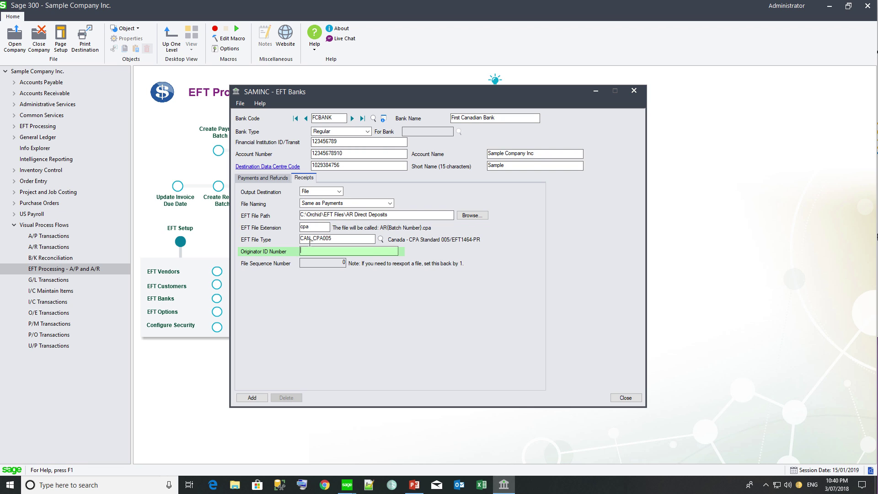
{"action": "type", "text": "4657381123"}
{"action": "left_click", "coordinate": [252, 397]}
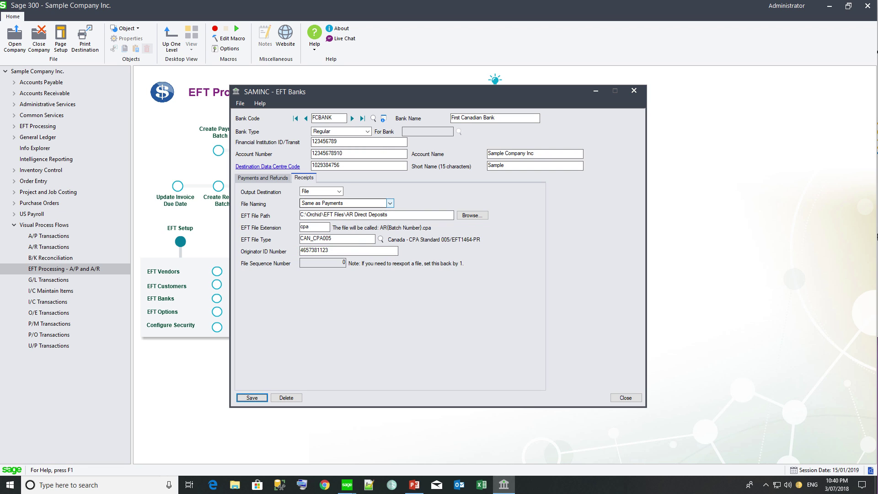
Step: Load the EFTCLEAR bank record from the bank lookup
{"action": "left_click", "coordinate": [385, 119]}
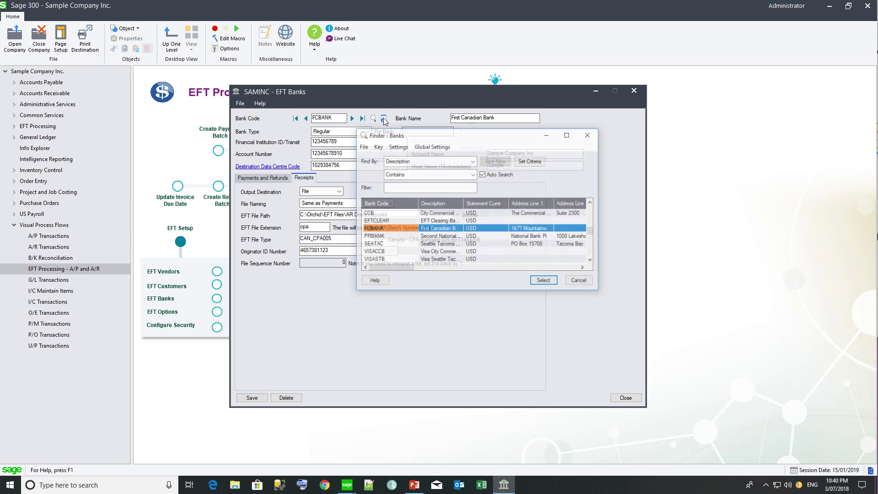
{"action": "left_click", "coordinate": [376, 222]}
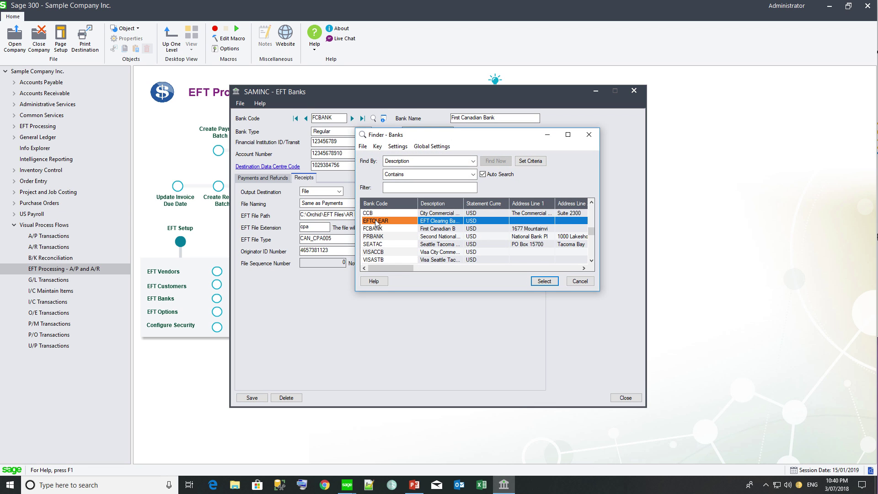
{"action": "left_click", "coordinate": [545, 282]}
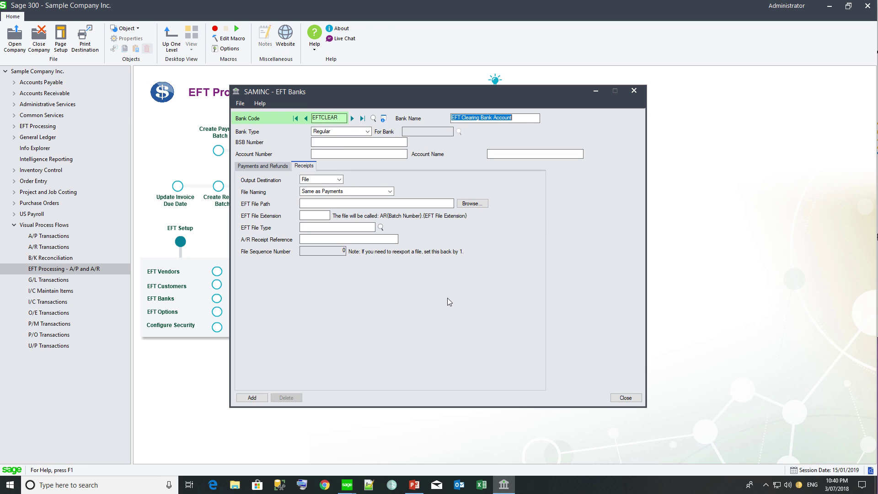
Step: Set EFTCLEAR's bank type to Clearing Bank and select CCB as the bank it serves
{"action": "left_click", "coordinate": [367, 131]}
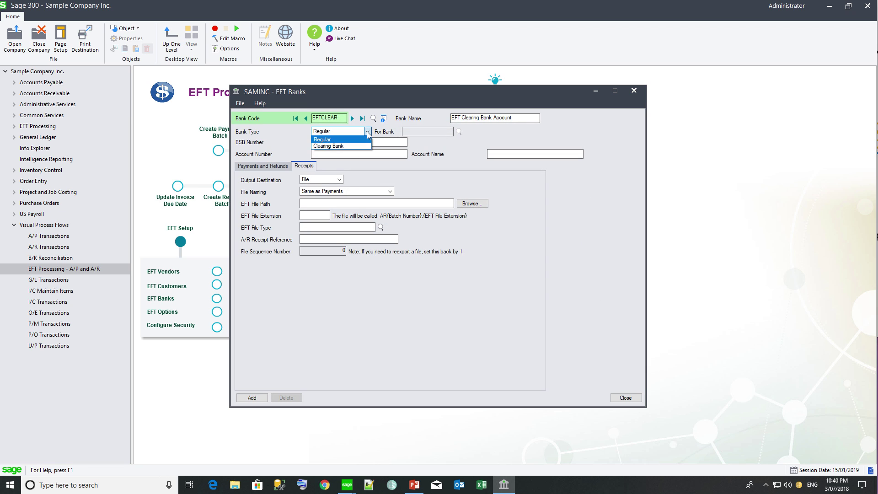
{"action": "left_click", "coordinate": [347, 146]}
{"action": "left_click", "coordinate": [423, 133]}
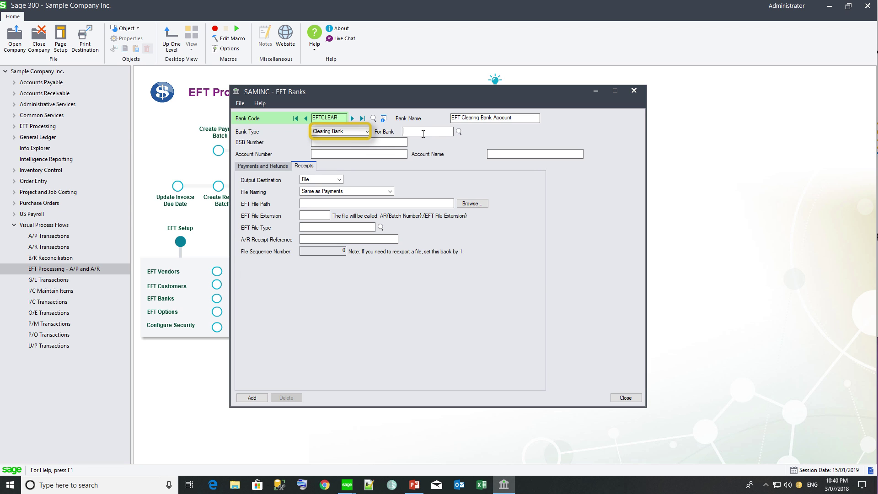
{"action": "left_click", "coordinate": [458, 132]}
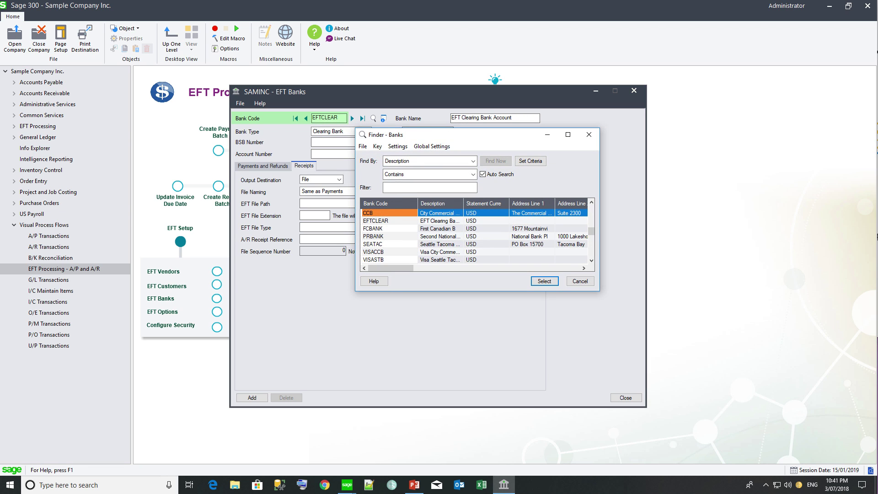
{"action": "left_click", "coordinate": [544, 281]}
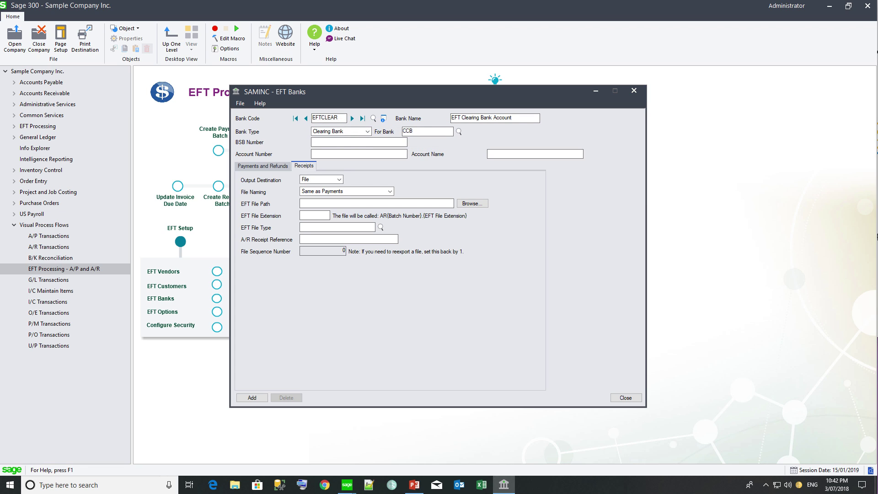
Step: Filter the receipts file type lookup by 'cpa' and select CAN_CPA005 for EFTCLEAR
{"action": "left_click", "coordinate": [381, 227]}
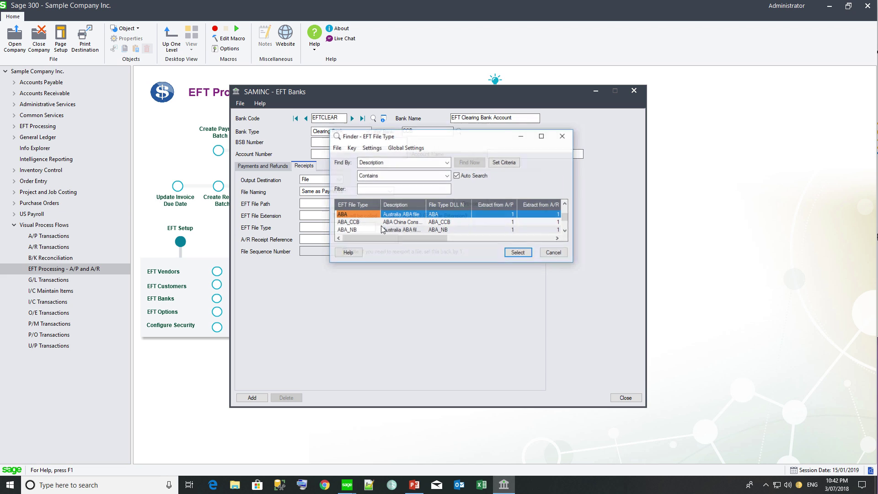
{"action": "left_click", "coordinate": [369, 190]}
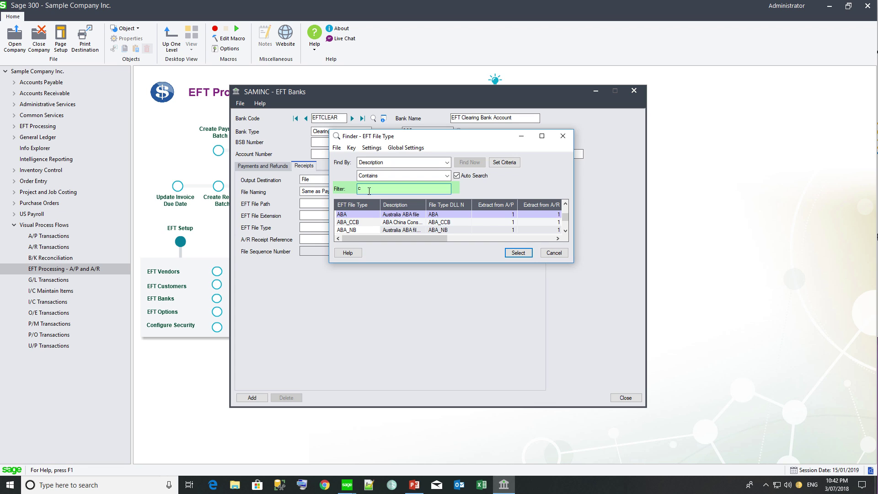
{"action": "type", "text": "cpa"}
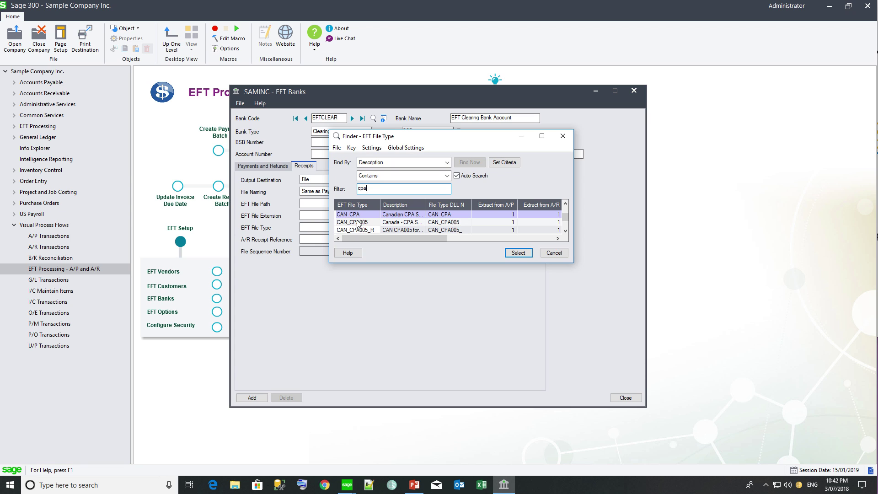
{"action": "left_click", "coordinate": [358, 222]}
{"action": "double_click", "coordinate": [358, 223]}
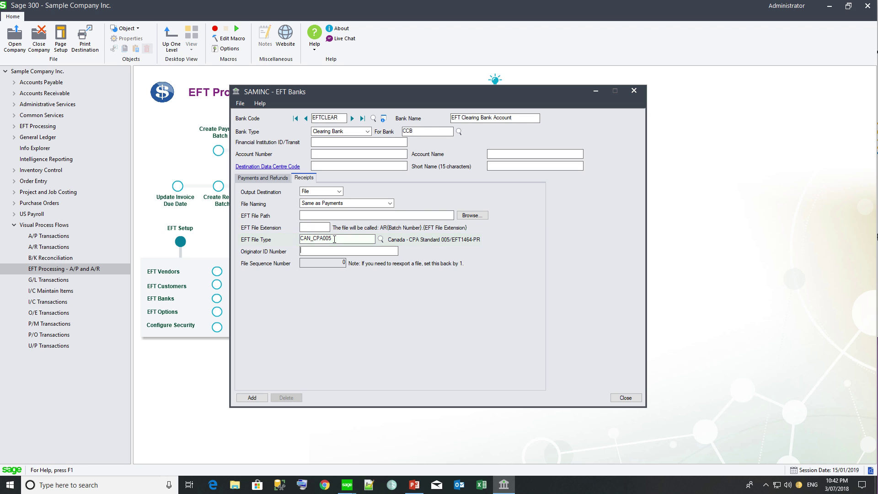
Step: Enter transit 1230495, the account number, account name Sample Company Inc, data centre code and short name Sample Company
{"action": "left_click", "coordinate": [326, 141]}
{"action": "type", "text": "1230495"}
{"action": "key", "text": "Tab"}
{"action": "type", "text": "123456789Sample Company Ic12348756"}
{"action": "key", "text": "Tab"}
{"action": "type", "text": "Sample Copm"}
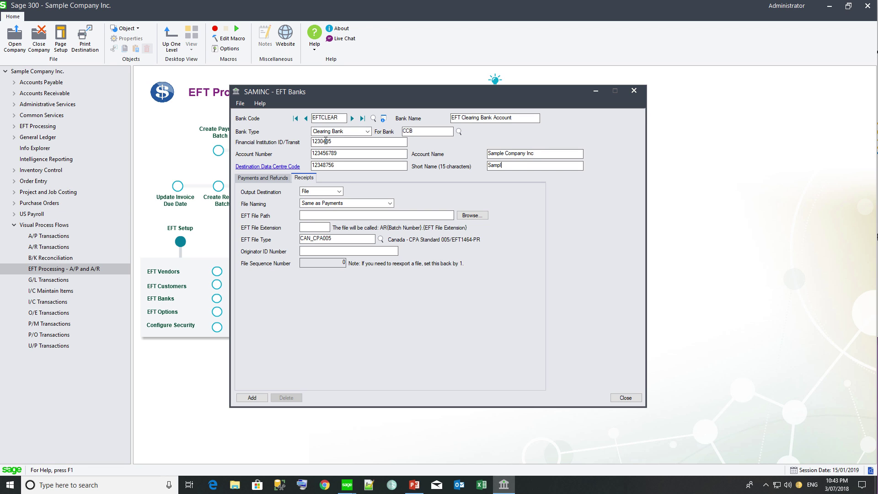
{"action": "key", "text": "BackSpace"}
{"action": "key", "text": "BackSpace"}
{"action": "type", "text": "mpany"}
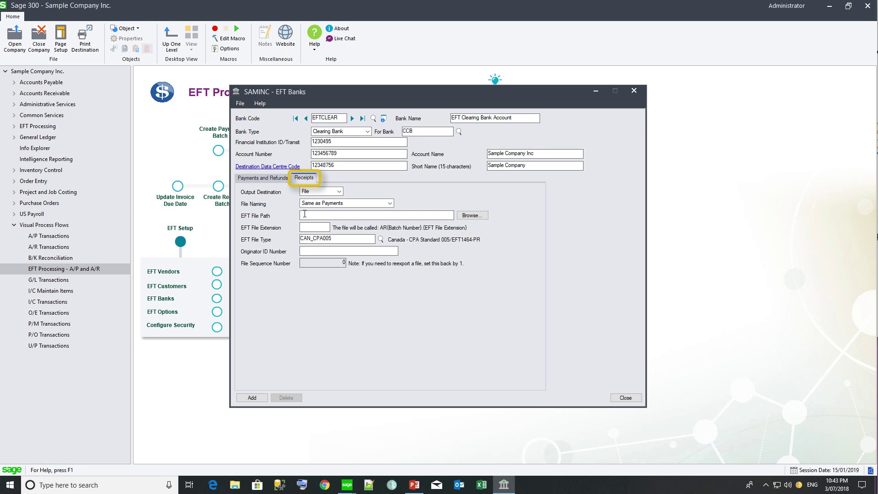
Step: Set the receipt file path to C:\Orchid\EFT Files\AR Direct Deposits
{"action": "left_click", "coordinate": [473, 216]}
{"action": "left_click", "coordinate": [404, 237]}
{"action": "scroll", "coordinate": [405, 275], "scroll_direction": "down", "scroll_amount": 1}
{"action": "left_click", "coordinate": [413, 255]}
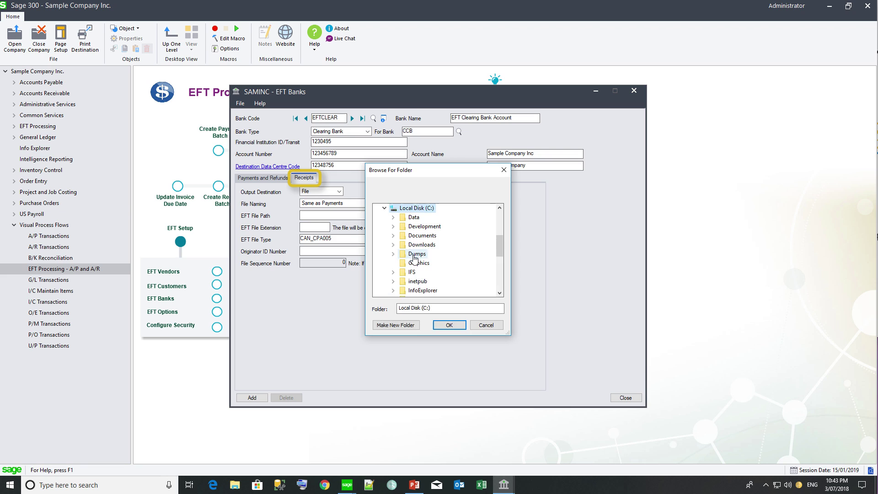
{"action": "scroll", "coordinate": [414, 270], "scroll_direction": "down", "scroll_amount": 1}
{"action": "left_click", "coordinate": [415, 273]}
{"action": "left_click", "coordinate": [403, 237]}
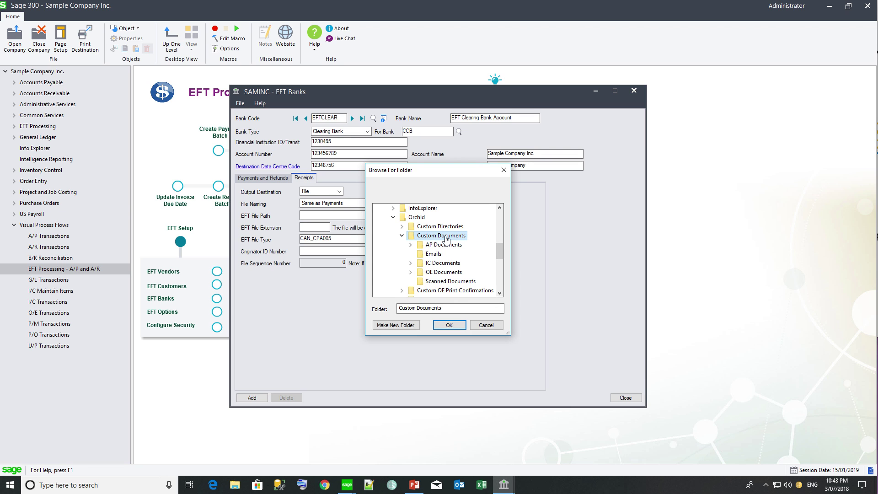
{"action": "left_click", "coordinate": [403, 236]}
{"action": "left_click", "coordinate": [401, 271]}
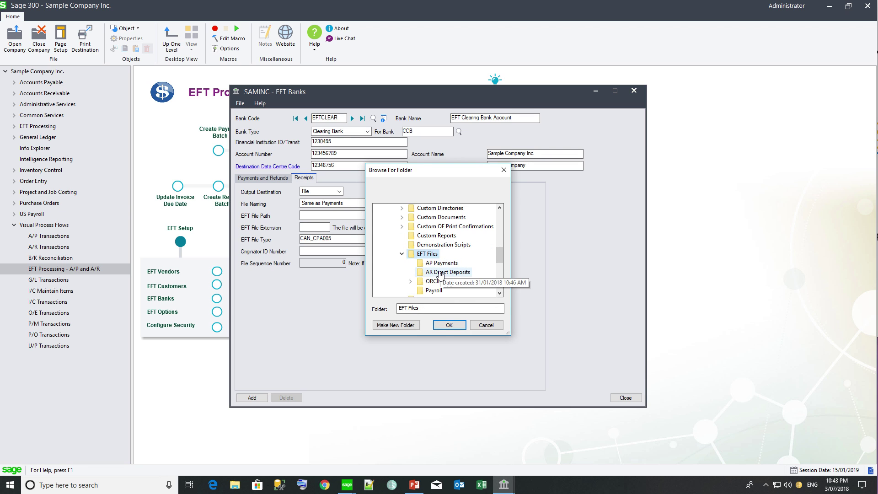
{"action": "left_click", "coordinate": [448, 272]}
{"action": "left_click", "coordinate": [443, 326]}
Step: Enter receipt file extension cpa and the originator ID number
{"action": "left_click", "coordinate": [309, 227]}
{"action": "type", "text": "cpa"}
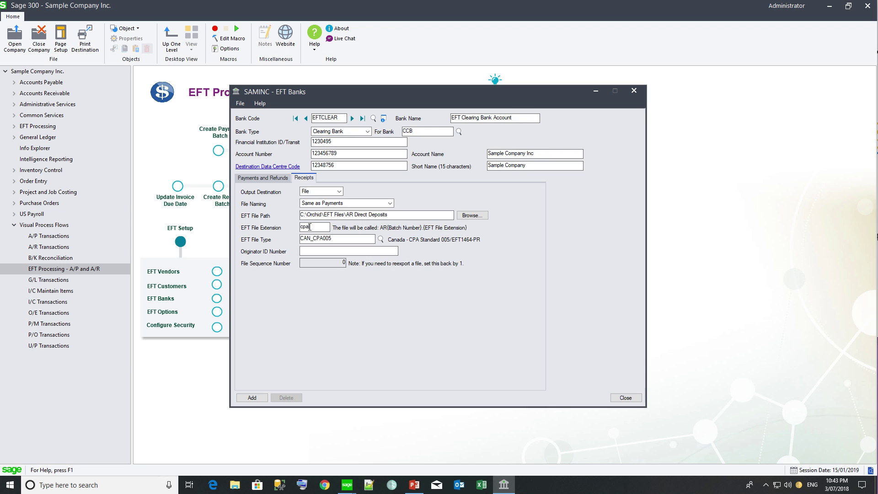
{"action": "key", "text": "Tab"}
{"action": "key", "text": "Tab"}
{"action": "type", "text": "1029356"}
{"action": "key", "text": "Tab"}
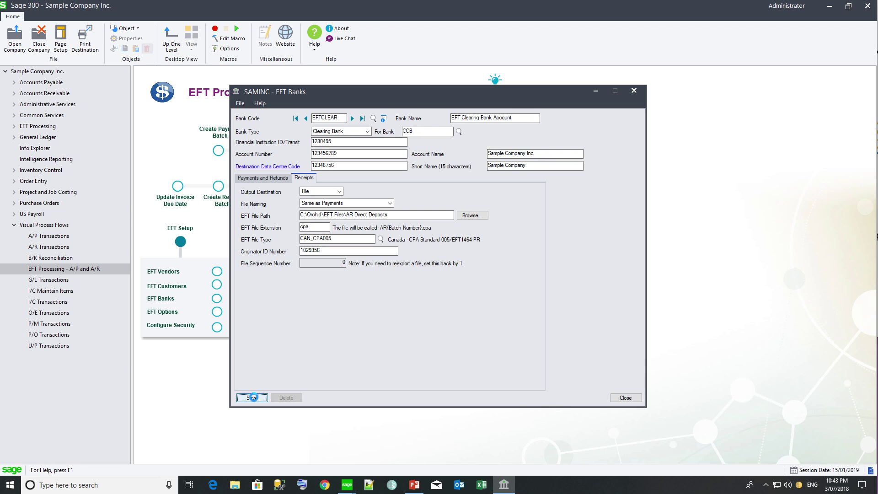
{"action": "left_click", "coordinate": [273, 181]}
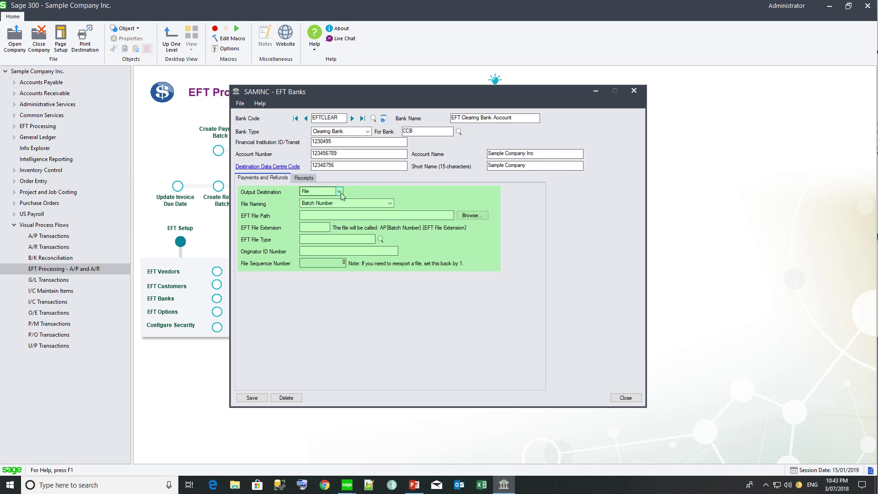
Step: Set the payment file path to C:\Orchid\EFT Files\AP Payments with extension cpa
{"action": "left_click", "coordinate": [472, 216]}
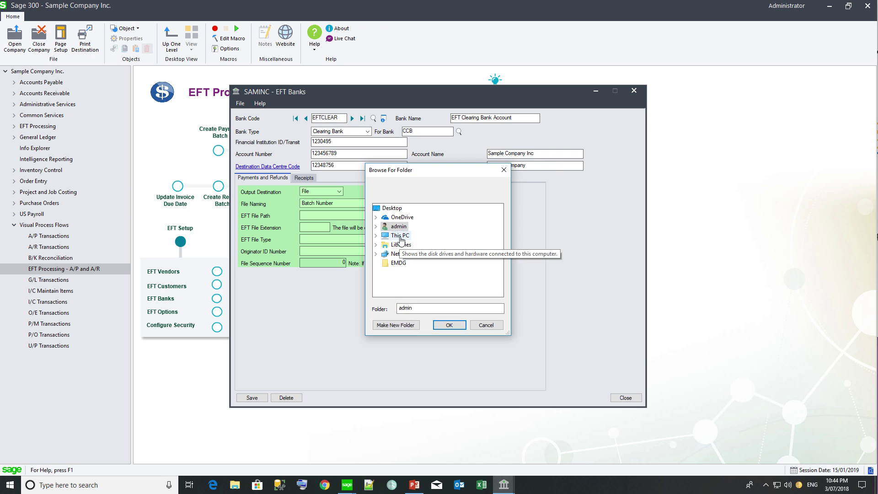
{"action": "left_click", "coordinate": [400, 236]}
{"action": "left_click", "coordinate": [409, 282]}
{"action": "scroll", "coordinate": [418, 272], "scroll_direction": "down", "scroll_amount": 1}
{"action": "left_click", "coordinate": [417, 273]}
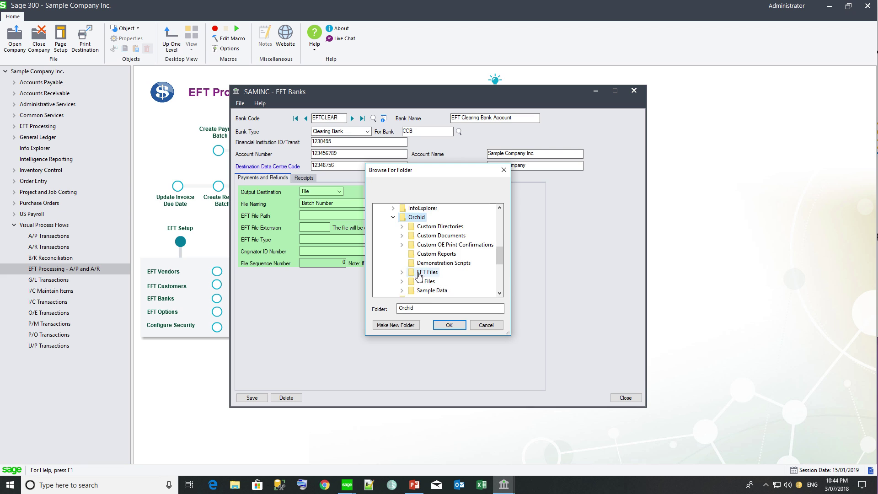
{"action": "left_click", "coordinate": [420, 275]}
{"action": "left_click", "coordinate": [431, 264]}
{"action": "left_click", "coordinate": [446, 326]}
{"action": "left_click", "coordinate": [310, 227]}
{"action": "type", "text": "cp"}
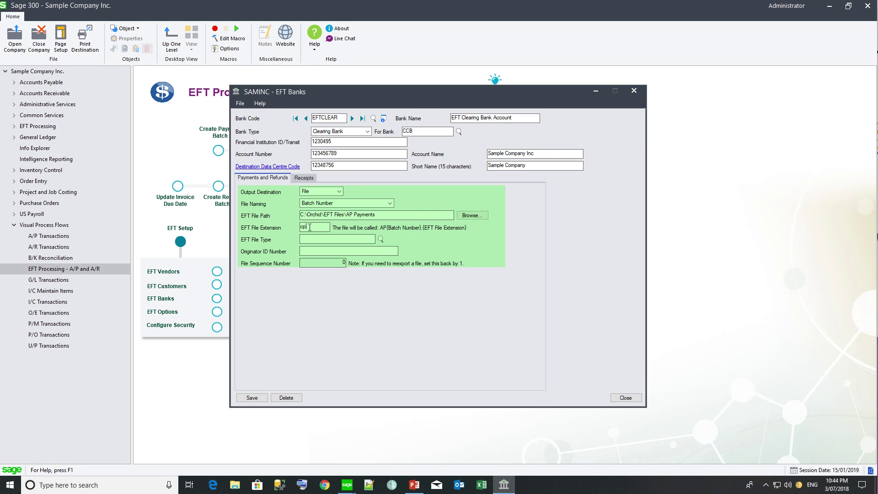
{"action": "type", "text": "a"}
Step: Choose the CIBC Swift Wire file type, enter payment reference 200, and save EFTCLEAR
{"action": "left_click", "coordinate": [380, 239]}
{"action": "type", "text": "can"}
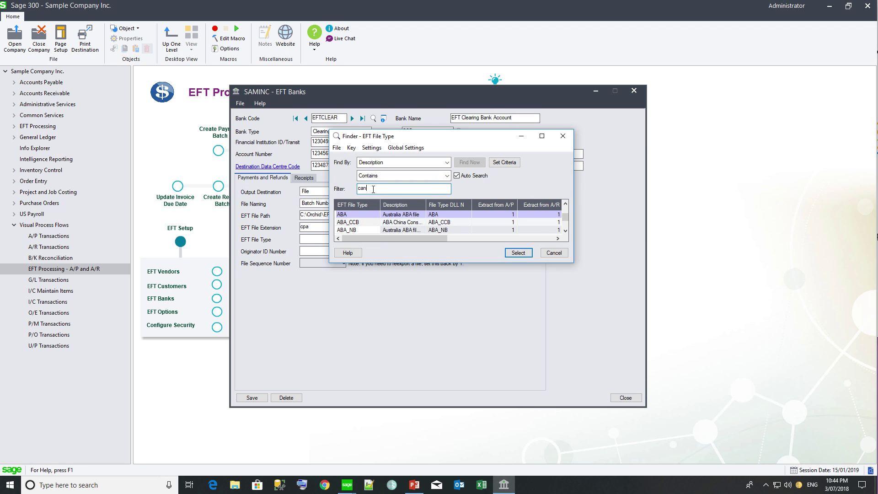
{"action": "key", "text": "BackSpace"}
{"action": "key", "text": "BackSpace"}
{"action": "key", "text": "BackSpace"}
{"action": "type", "text": "wire"}
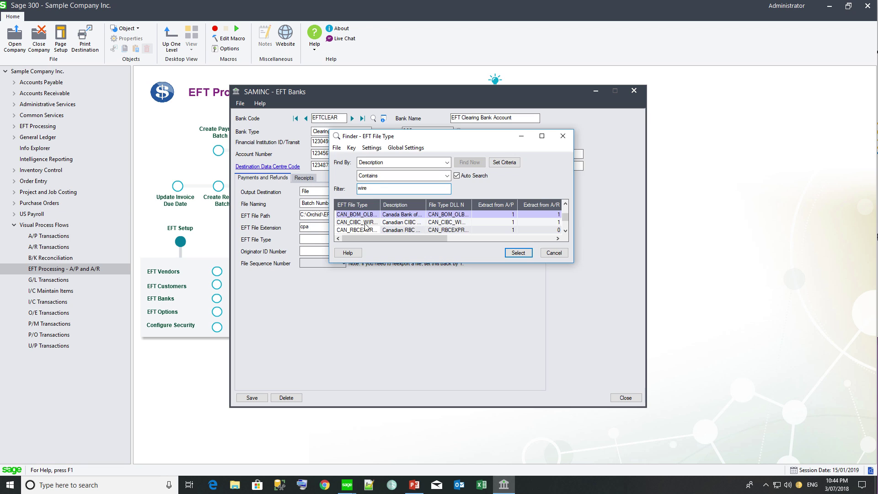
{"action": "double_click", "coordinate": [364, 222]}
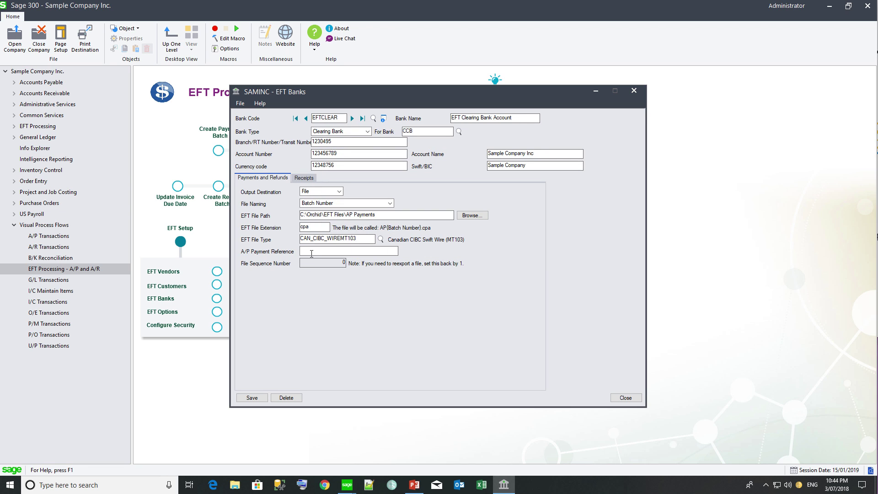
{"action": "type", "text": "200"}
{"action": "left_click", "coordinate": [253, 398]}
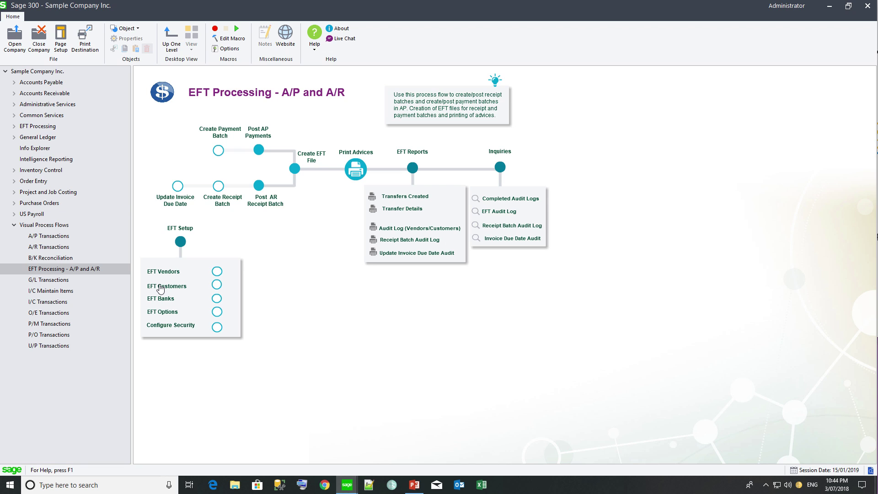
Step: Load vendor 1200 in EFT Vendors and review its remit-to locations and delivery method choices
{"action": "left_click", "coordinate": [162, 273]}
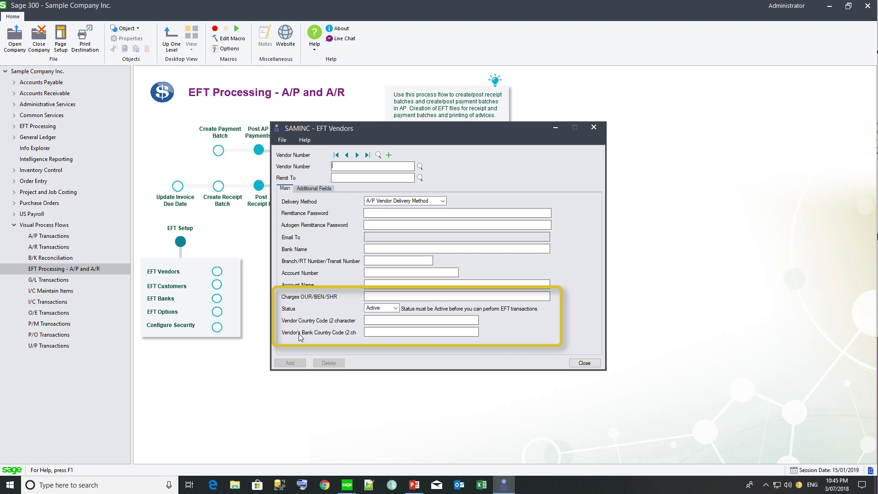
{"action": "type", "text": "1200"}
{"action": "key", "text": "Tab"}
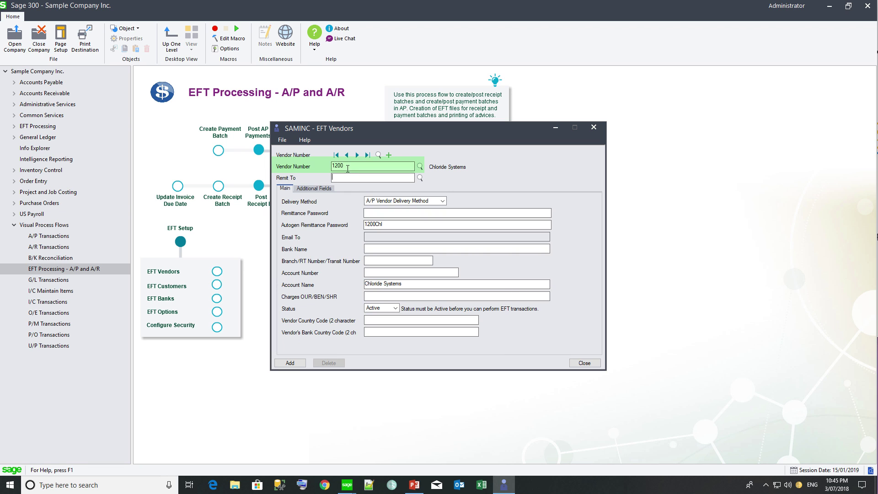
{"action": "left_click", "coordinate": [420, 178]}
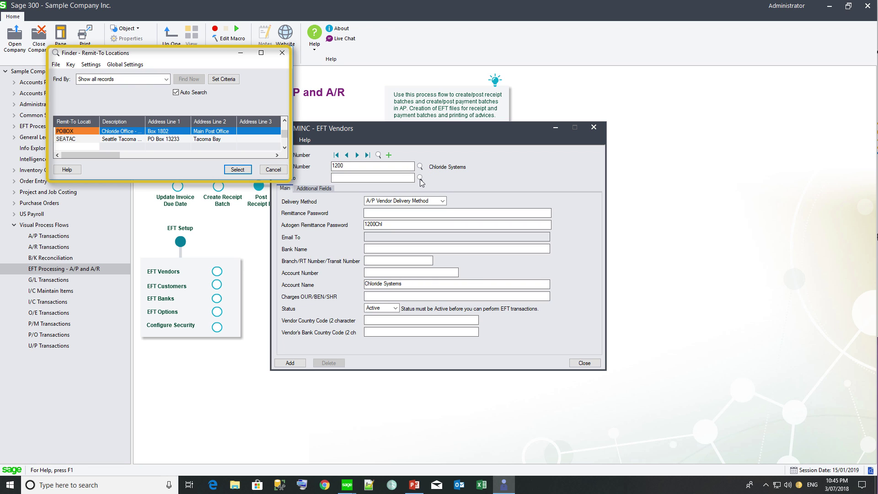
{"action": "left_click", "coordinate": [273, 169]}
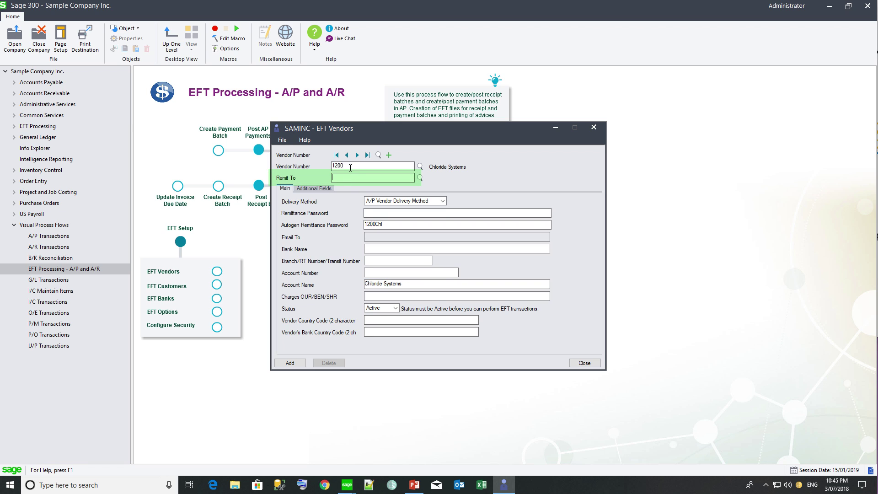
{"action": "left_click", "coordinate": [369, 212]}
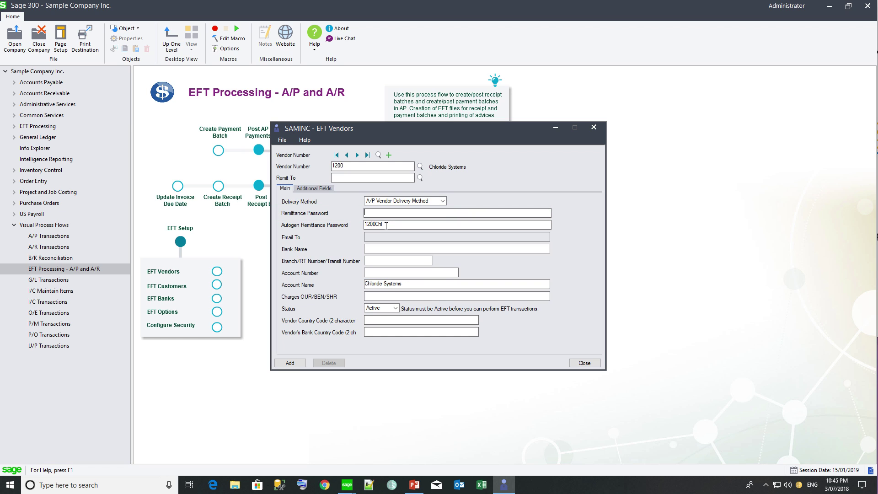
{"action": "left_click", "coordinate": [443, 201]}
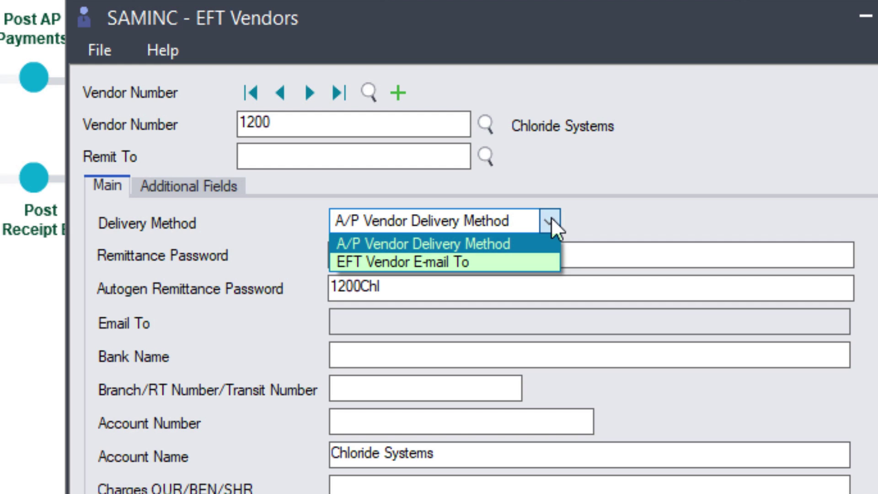
Step: Set the vendor's delivery method to EFT Vendor Email To and enter its e-mail address
{"action": "left_click", "coordinate": [481, 262]}
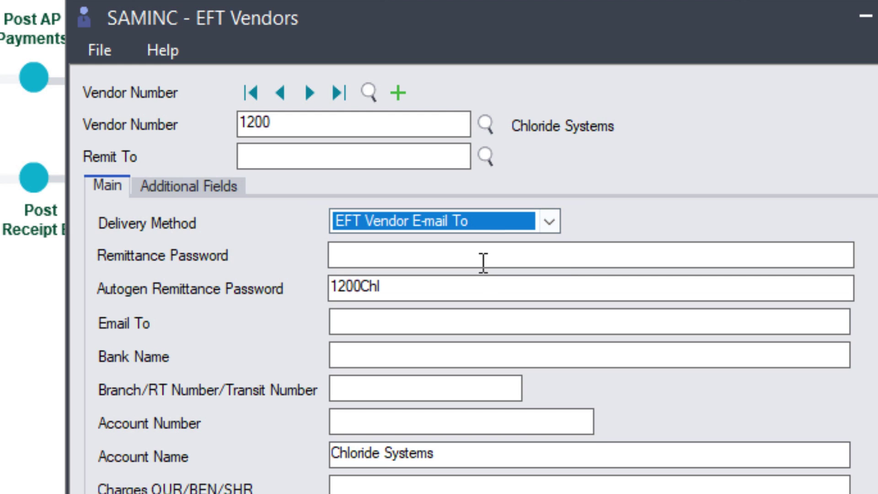
{"action": "left_click", "coordinate": [455, 255]}
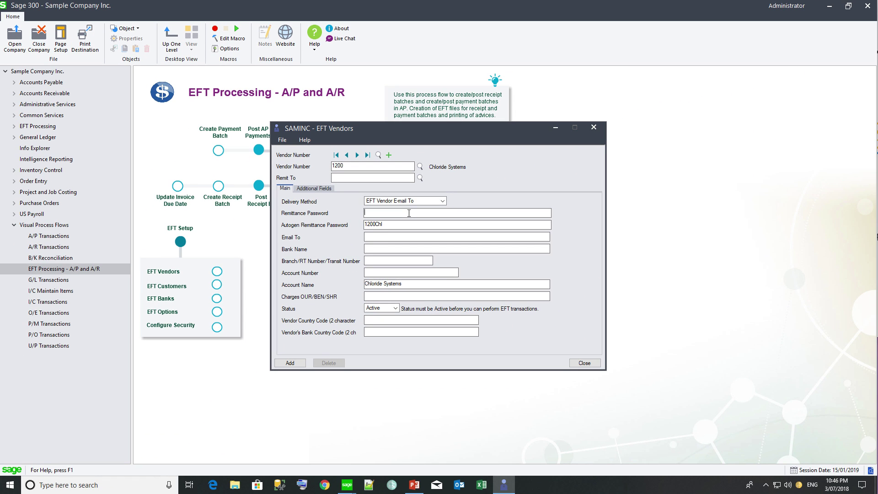
{"action": "left_click", "coordinate": [371, 236]}
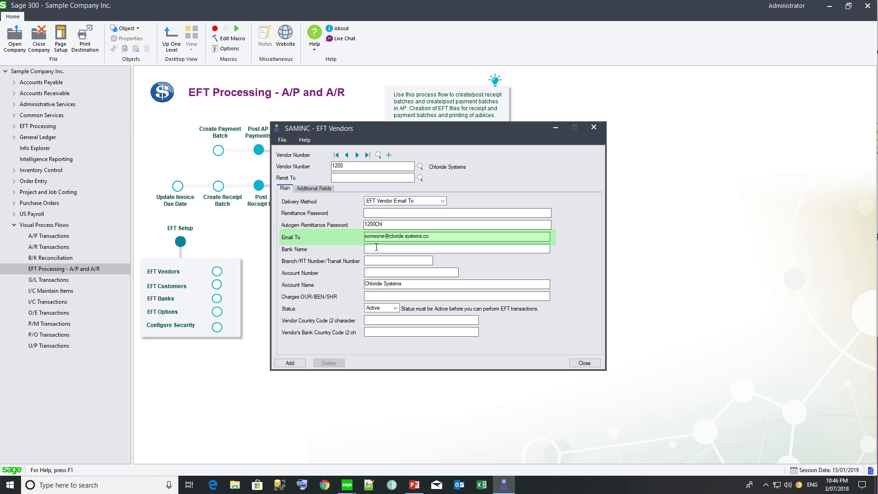
Step: Enter bank name HSBC and the vendor's branch and account numbers
{"action": "left_click", "coordinate": [376, 247]}
{"action": "key", "text": "Tab"}
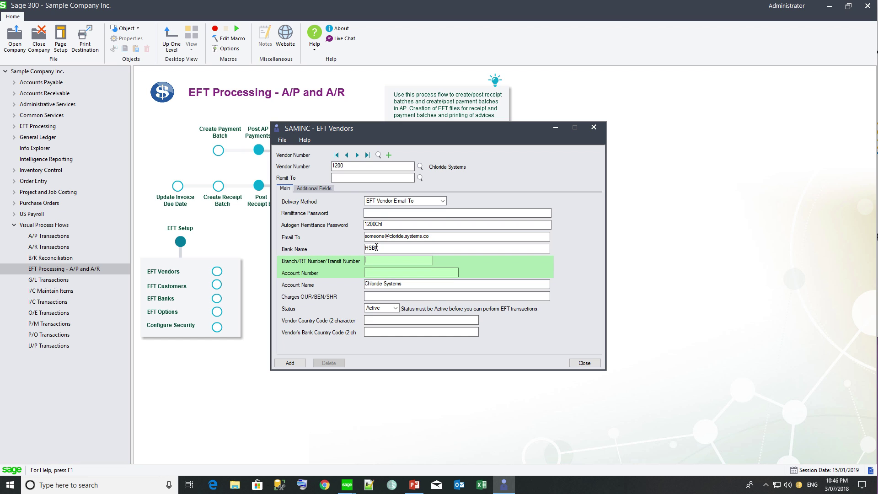
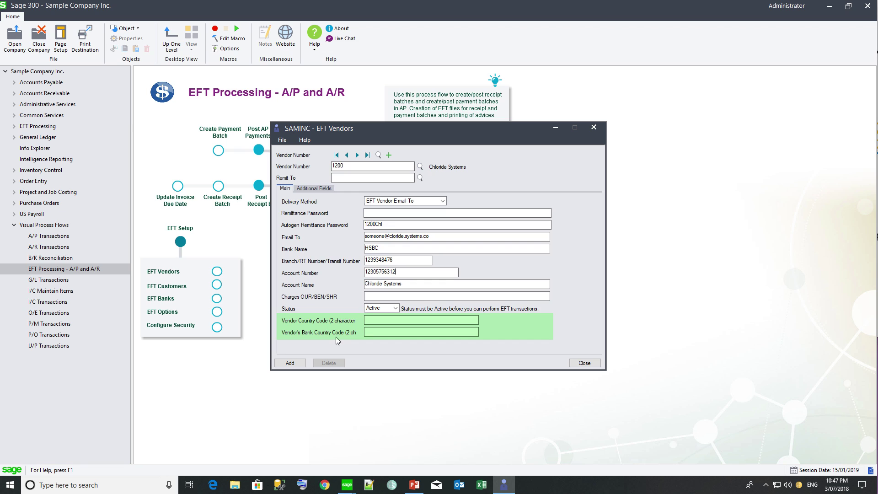
Step: Check the additional EFT fields and add the Chloride Systems EFT vendor record
{"action": "left_click", "coordinate": [320, 188]}
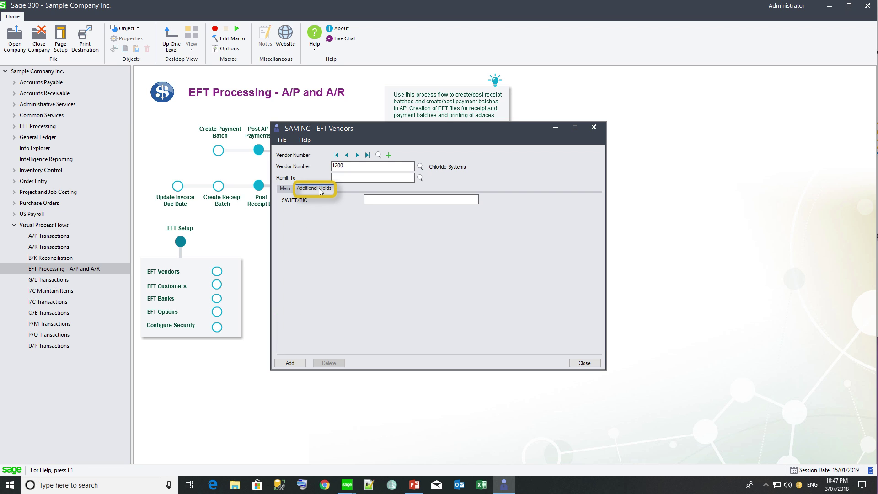
{"action": "left_click", "coordinate": [284, 189]}
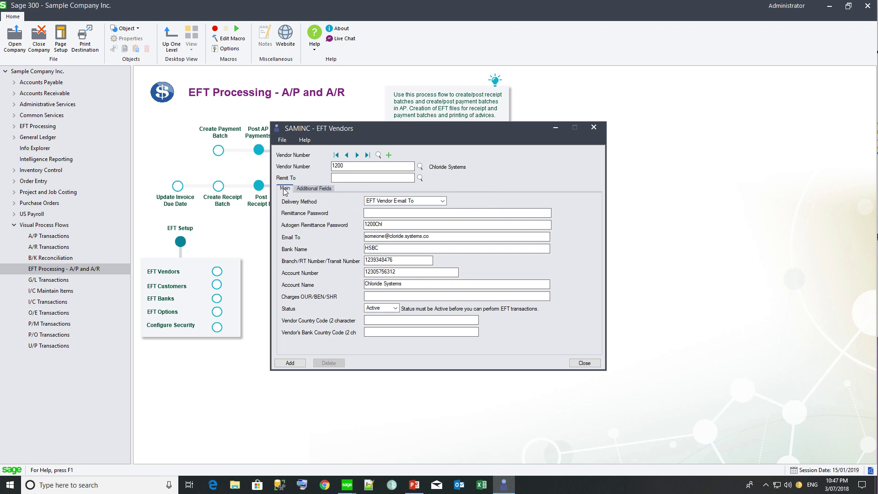
{"action": "left_click", "coordinate": [289, 363]}
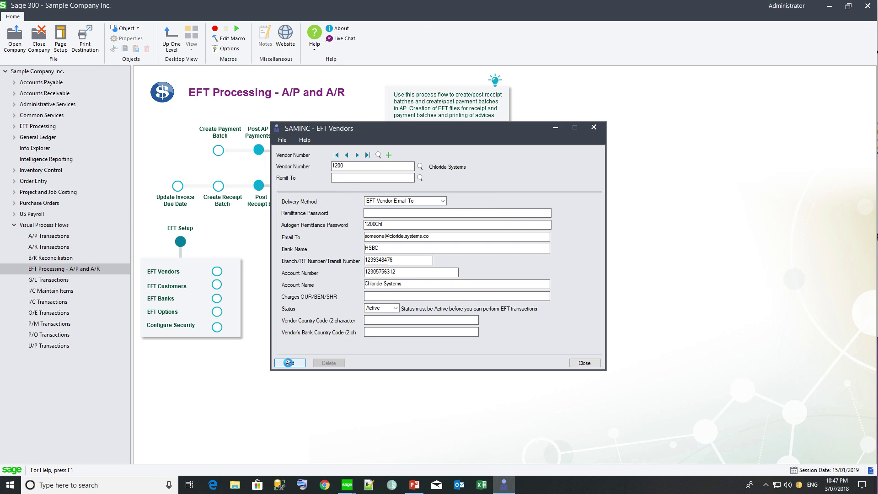
Step: Export the vendor details to C:\Orchid\EFT Files\EFT Vendors.xlsx
{"action": "left_click", "coordinate": [281, 140]}
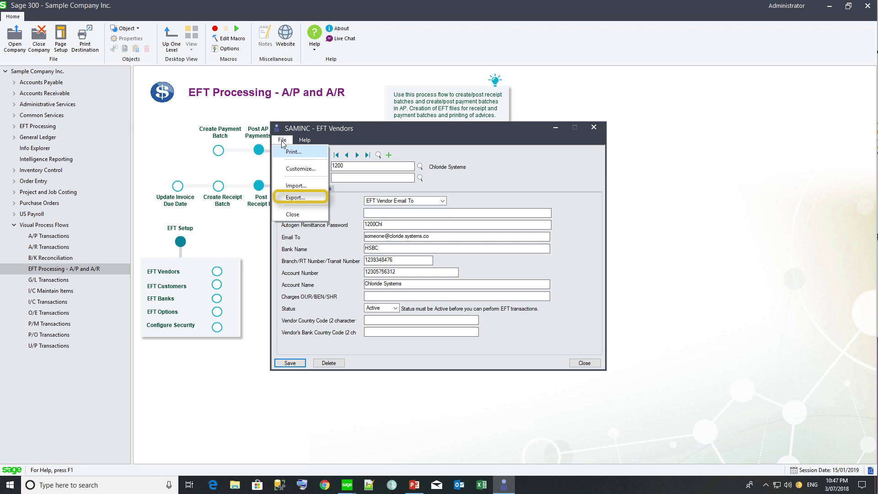
{"action": "left_click", "coordinate": [293, 200]}
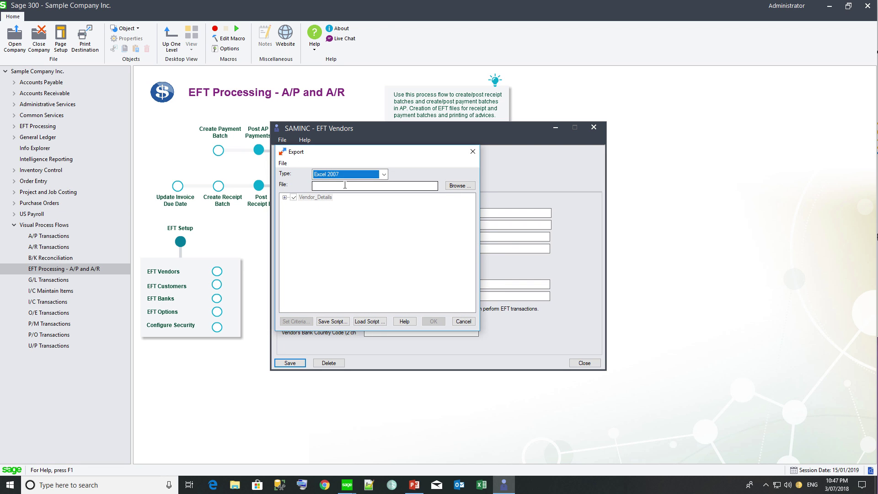
{"action": "left_click", "coordinate": [344, 185]}
{"action": "type", "text": "EFT Vendors"}
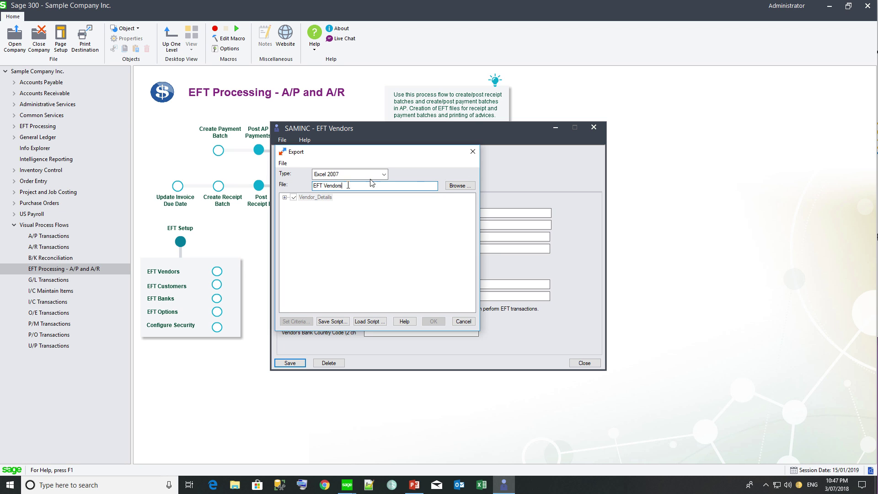
{"action": "left_click", "coordinate": [452, 185]}
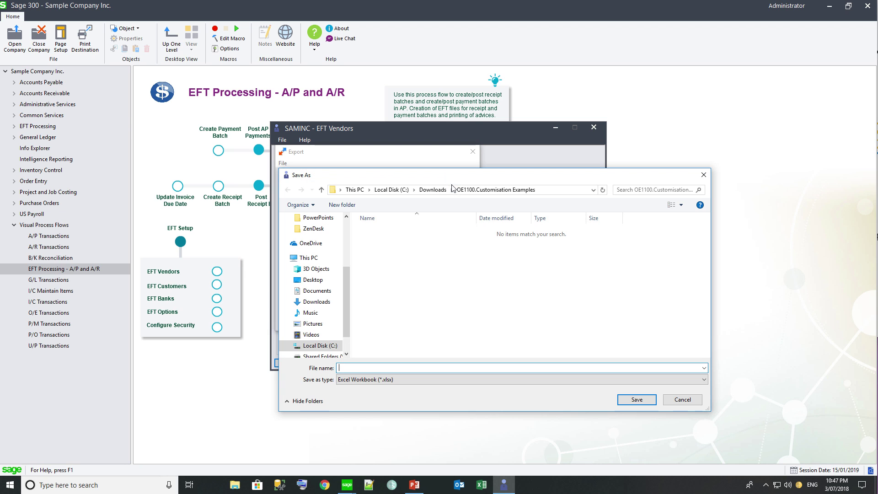
{"action": "left_click", "coordinate": [391, 189]}
{"action": "double_click", "coordinate": [384, 317]}
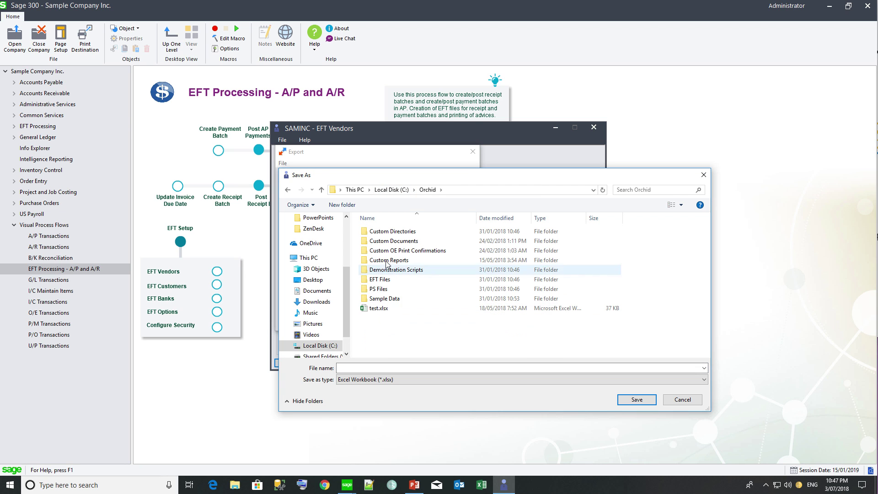
{"action": "double_click", "coordinate": [380, 287]}
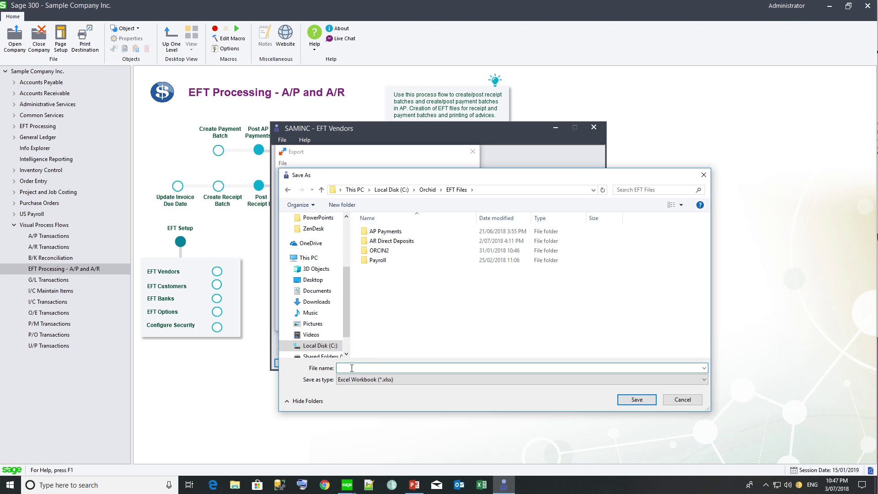
{"action": "type", "text": "EFT Vendors"}
{"action": "key", "text": "Return"}
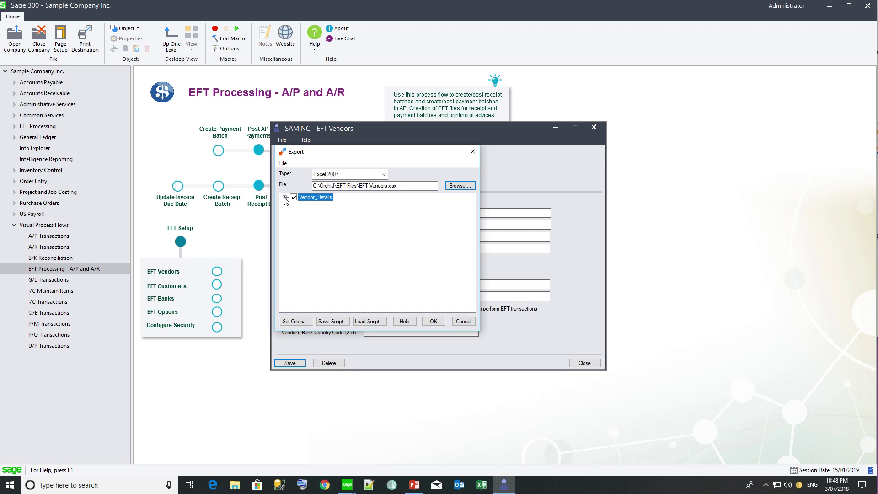
{"action": "left_click", "coordinate": [432, 322]}
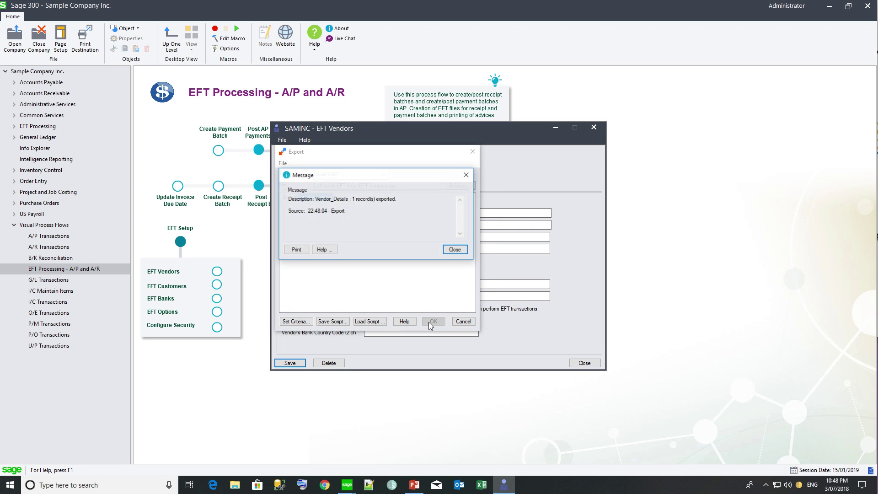
{"action": "key", "text": "Return"}
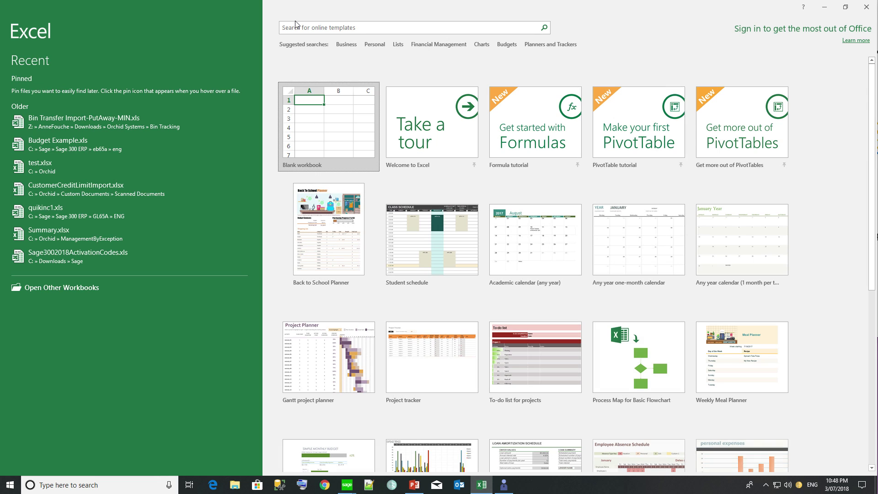
Step: Open EFT Vendors.xlsx from C:\Orchid\EFT Files in Excel
{"action": "left_click", "coordinate": [46, 287]}
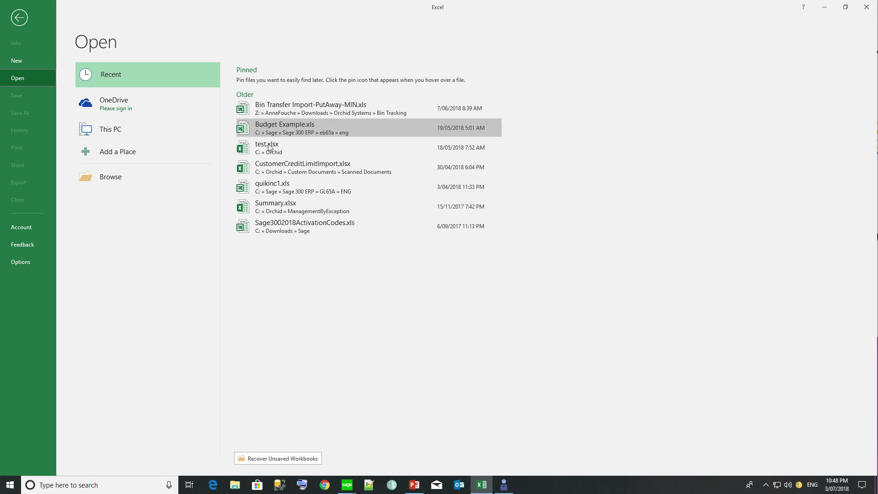
{"action": "left_click", "coordinate": [115, 133]}
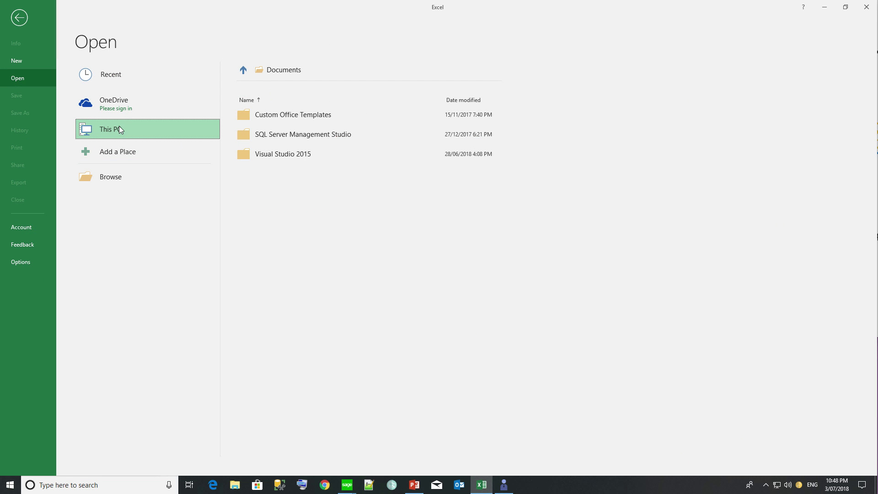
{"action": "left_click", "coordinate": [119, 126]}
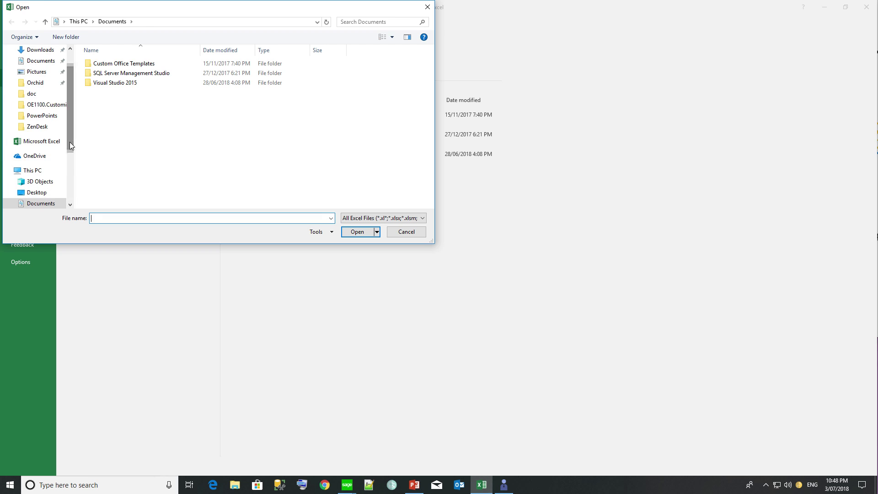
{"action": "left_click", "coordinate": [38, 85]}
{"action": "double_click", "coordinate": [100, 112]}
{"action": "left_click", "coordinate": [108, 103]}
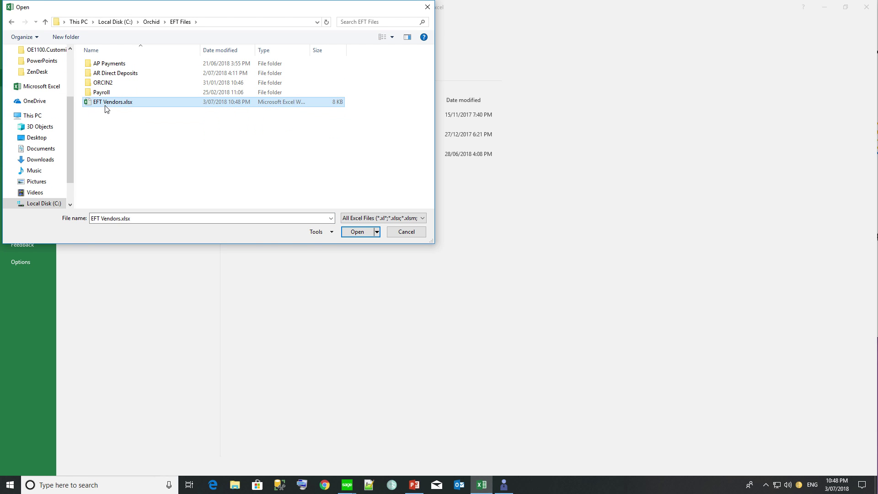
{"action": "left_click", "coordinate": [357, 232]}
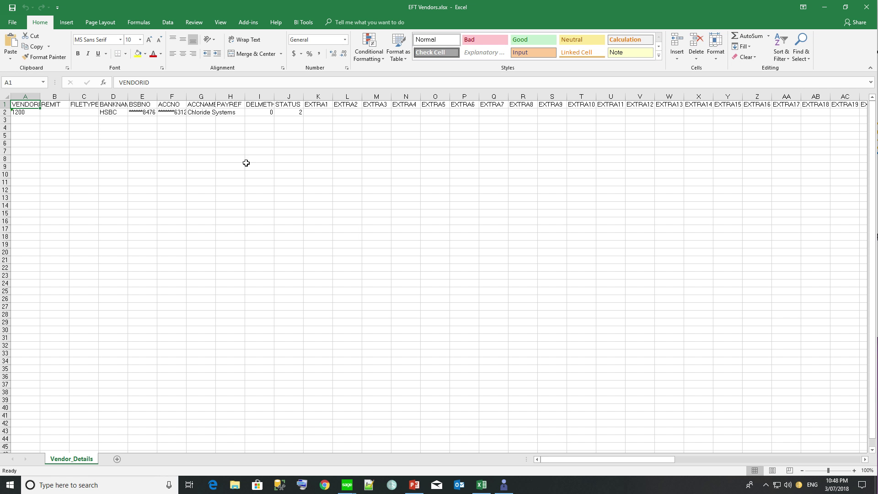
Step: Widen the BSBNO, ACCNO and EMAILTO columns and delete the EXTRA columns and columns M–O
{"action": "left_click_drag", "start_coordinate": [158, 94], "coordinate": [259, 98]}
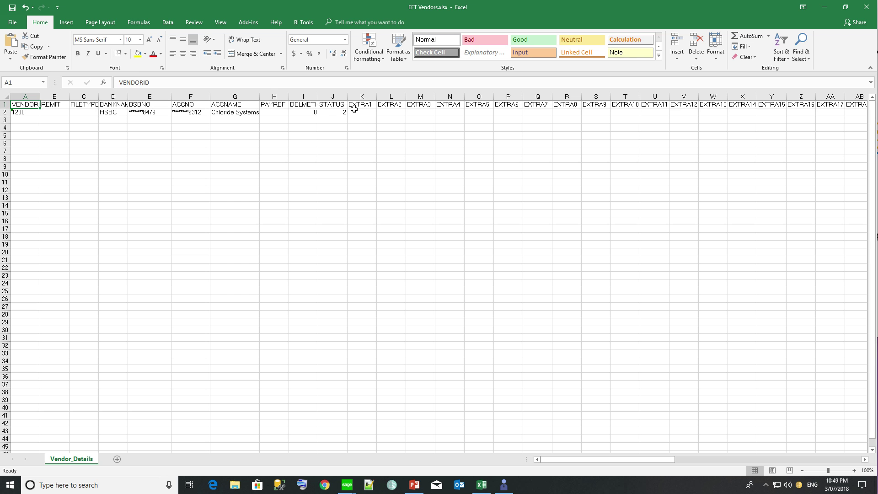
{"action": "left_click_drag", "start_coordinate": [366, 95], "coordinate": [754, 97]}
{"action": "right_click", "coordinate": [755, 97]}
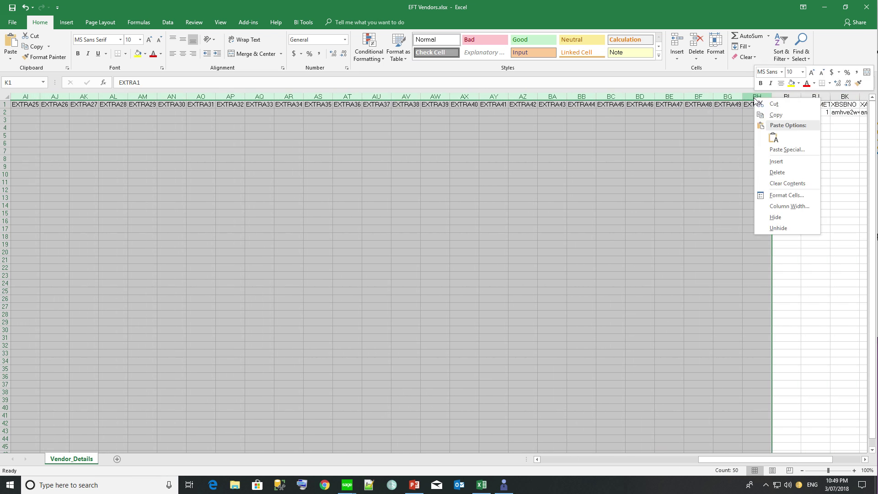
{"action": "left_click", "coordinate": [776, 172]}
{"action": "left_click_drag", "start_coordinate": [377, 97], "coordinate": [505, 105]}
{"action": "right_click", "coordinate": [506, 105]}
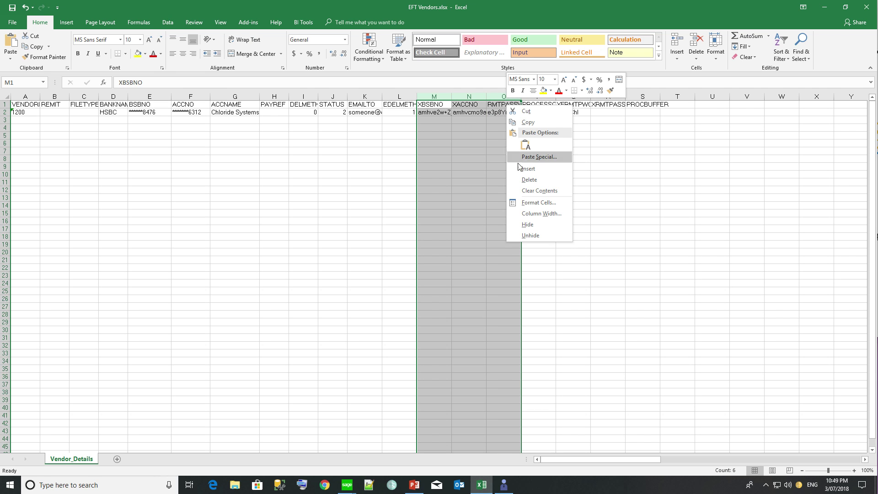
{"action": "left_click", "coordinate": [529, 179]}
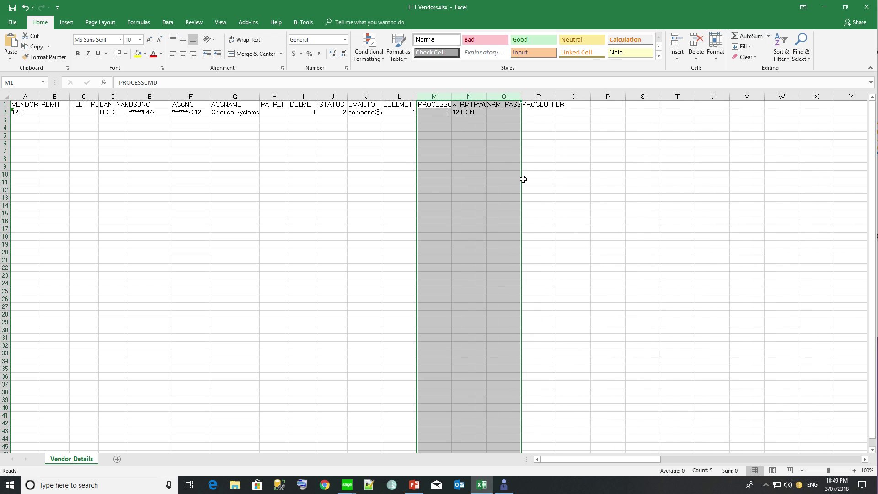
Step: Delete the XRMTPASSWD and PROCBUFFER columns and autofit the EMAILTO column
{"action": "left_click", "coordinate": [467, 96]}
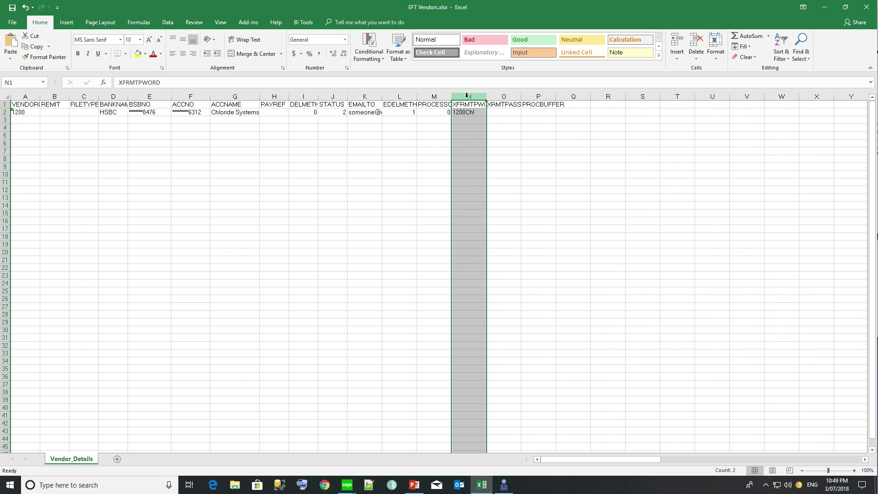
{"action": "right_click", "coordinate": [467, 96]}
{"action": "key", "text": "Escape"}
{"action": "right_click", "coordinate": [471, 97]}
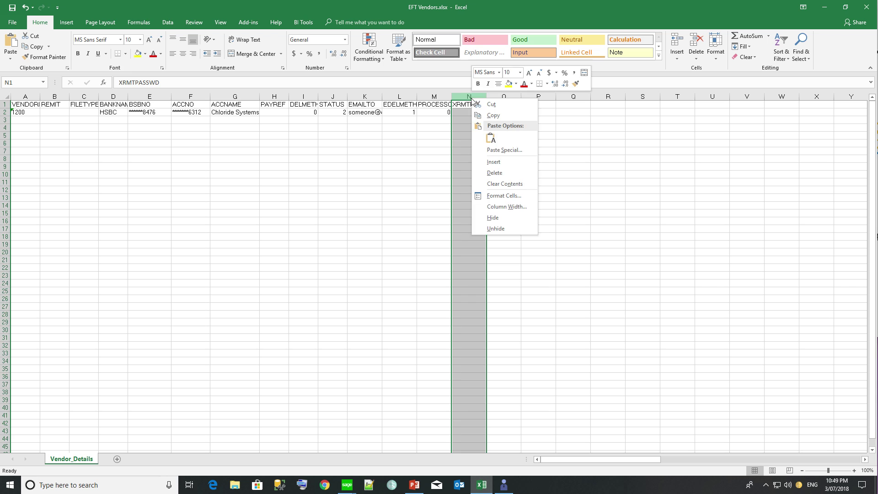
{"action": "left_click", "coordinate": [481, 172]}
{"action": "right_click", "coordinate": [473, 97]}
{"action": "left_click", "coordinate": [490, 173]}
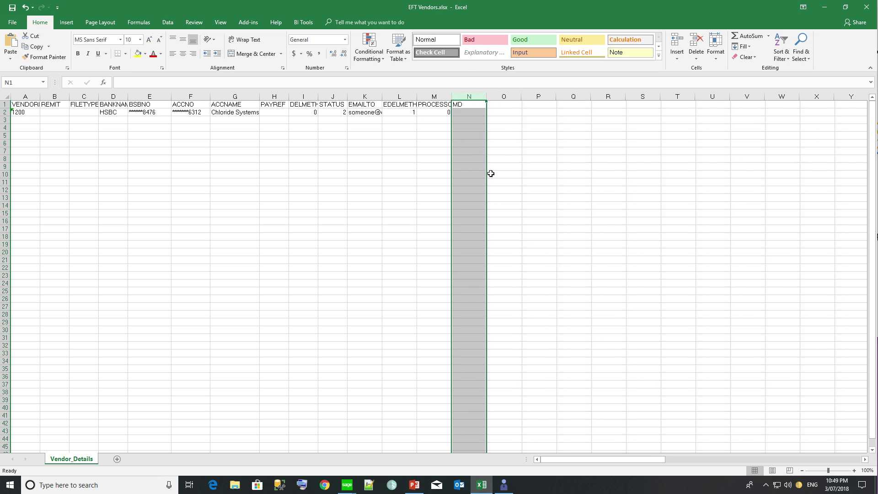
{"action": "double_click", "coordinate": [380, 94]}
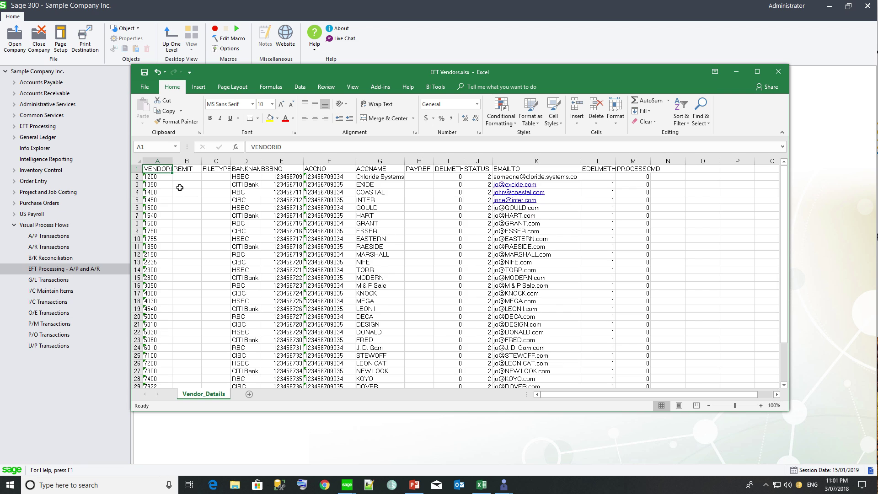
Step: Close the finished EFT Vendors workbook in Excel
{"action": "left_click", "coordinate": [777, 73]}
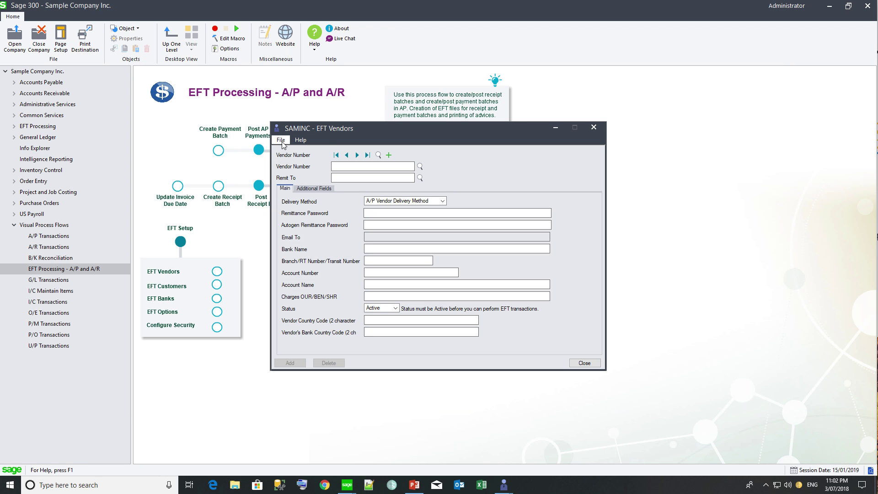
Step: Import EFT Vendors.xlsx into EFT Vendors and step through the imported vendor records
{"action": "left_click", "coordinate": [281, 140]}
{"action": "left_click", "coordinate": [289, 190]}
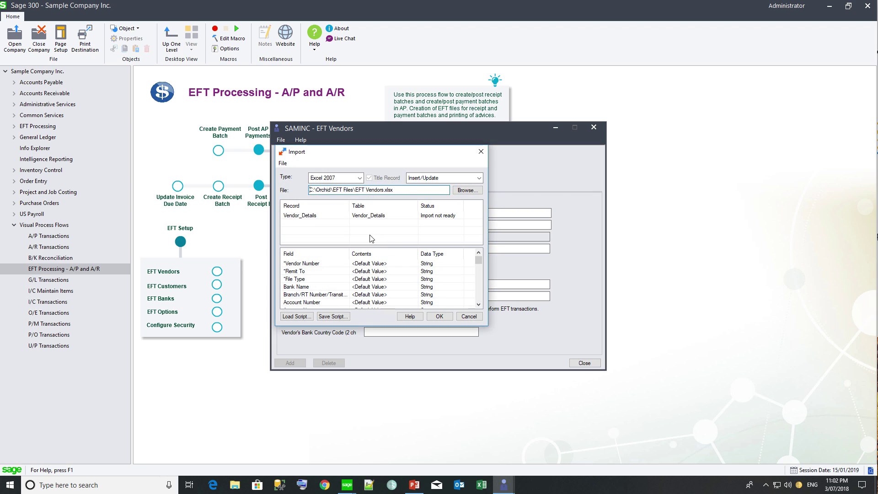
{"action": "left_click", "coordinate": [441, 315]}
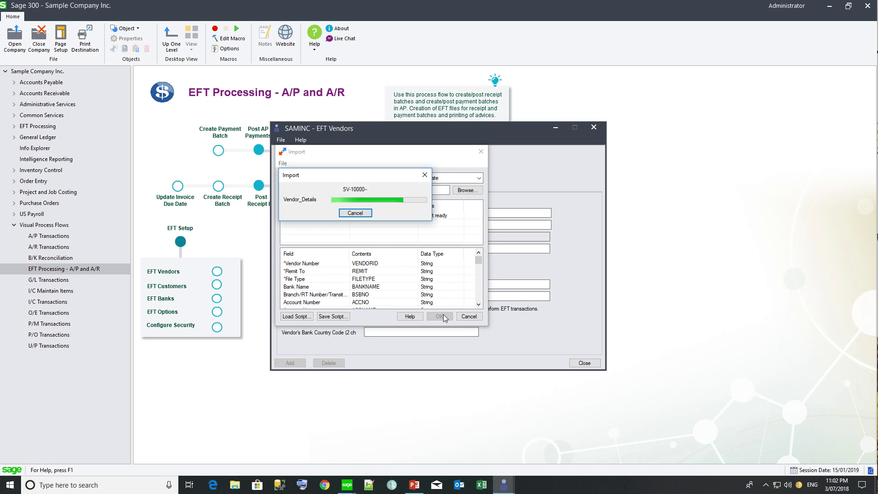
{"action": "left_click", "coordinate": [464, 250]}
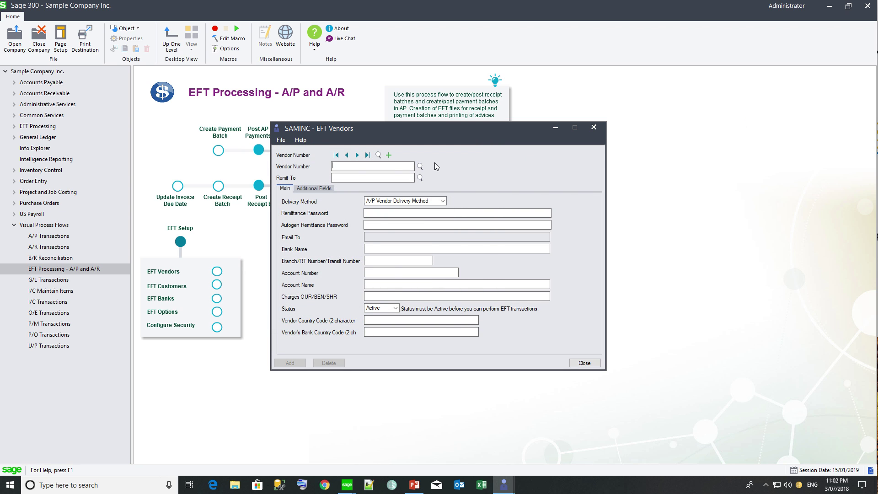
{"action": "left_click", "coordinate": [357, 155]}
{"action": "left_click", "coordinate": [357, 155]}
{"action": "left_click", "coordinate": [357, 155]}
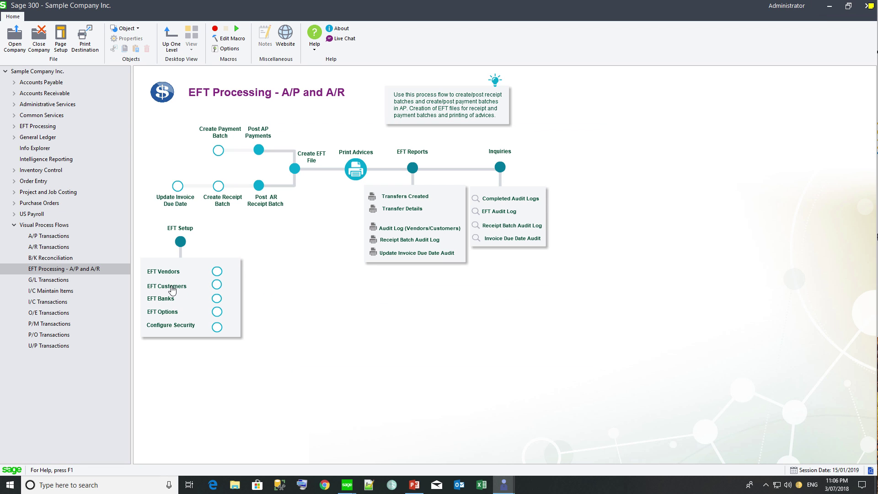
Step: In EFT Customers, keep EFT Customer E-mail To delivery for customer 1200 and save it
{"action": "left_click", "coordinate": [172, 287]}
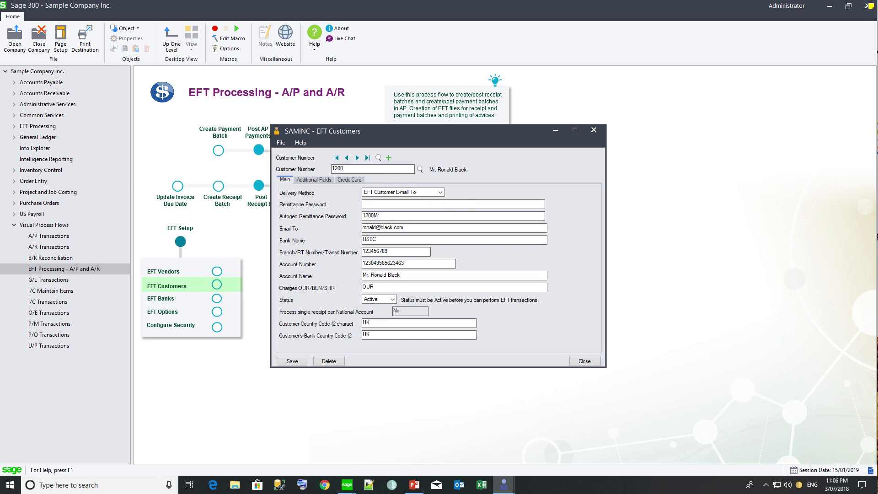
{"action": "left_click", "coordinate": [440, 192]}
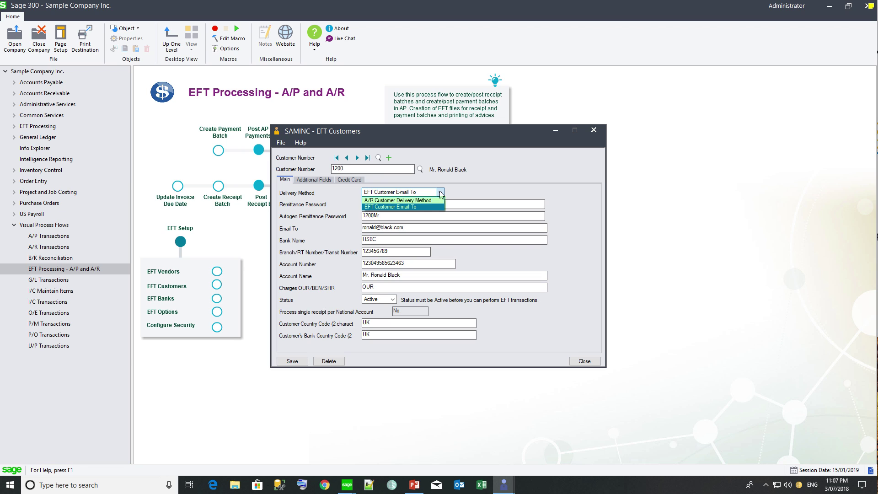
{"action": "left_click", "coordinate": [423, 207]}
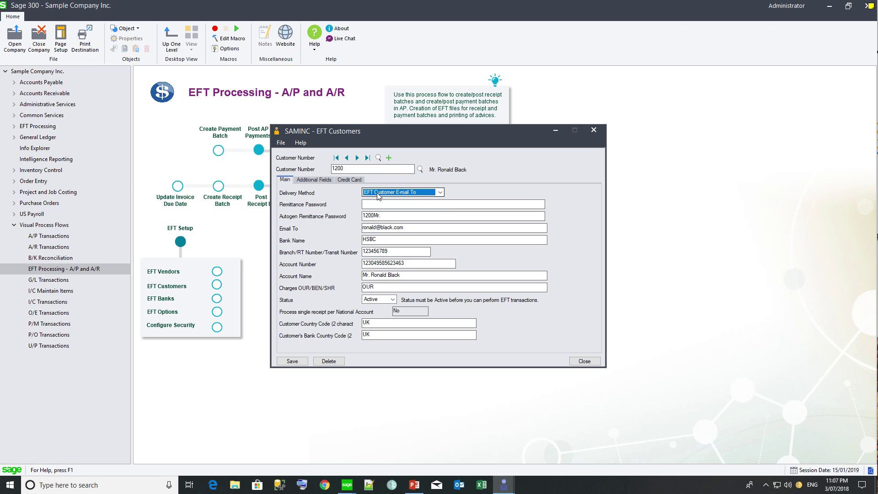
{"action": "left_click", "coordinate": [410, 228]}
{"action": "left_click_drag", "start_coordinate": [410, 228], "coordinate": [362, 228]}
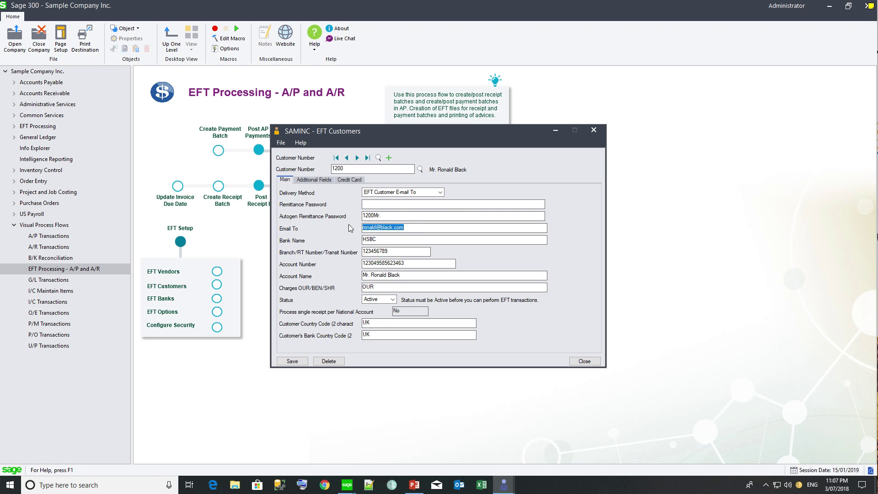
{"action": "left_click", "coordinate": [295, 361]}
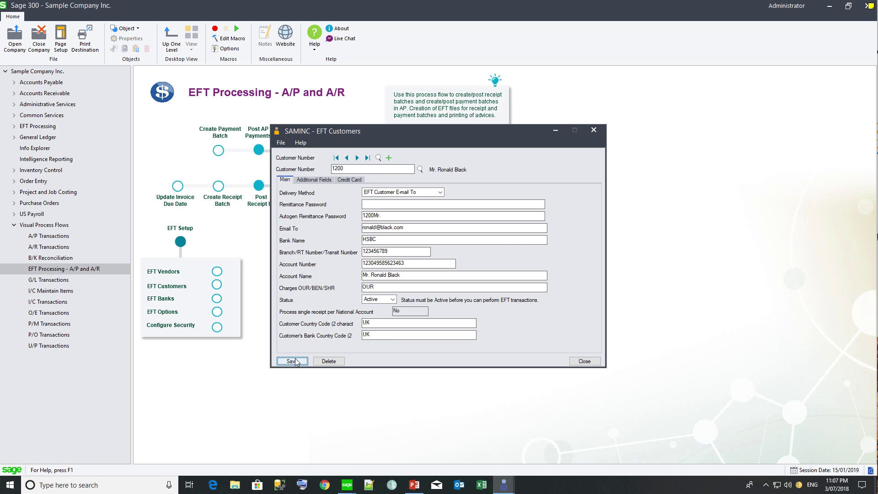
Step: Start exporting the customer records and browse to the C:\Orchid\EFT Files folder
{"action": "left_click", "coordinate": [283, 143]}
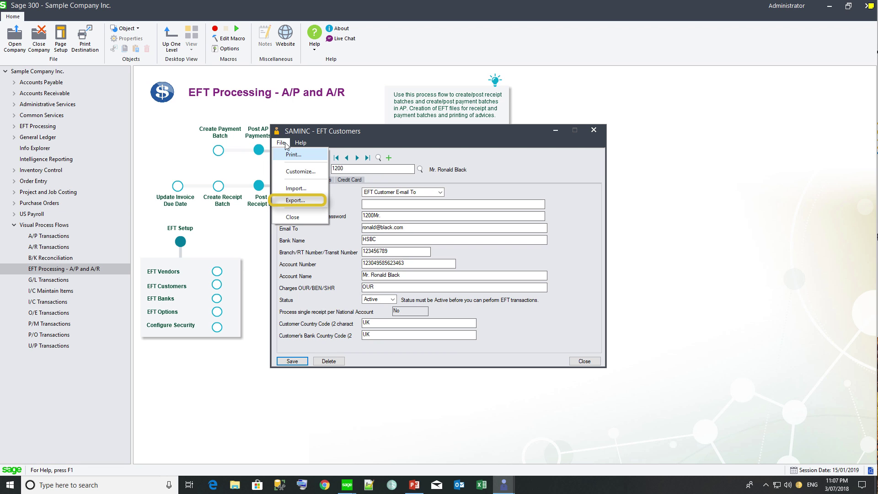
{"action": "left_click", "coordinate": [296, 202]}
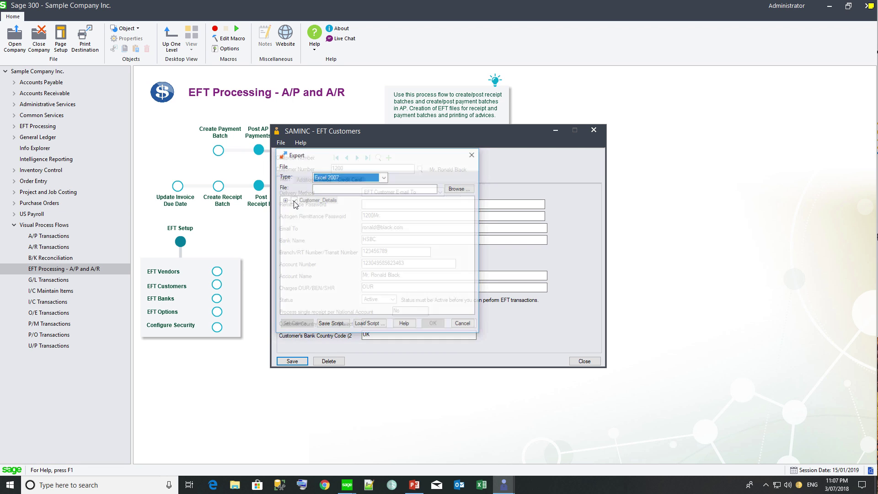
{"action": "left_click", "coordinate": [334, 188]}
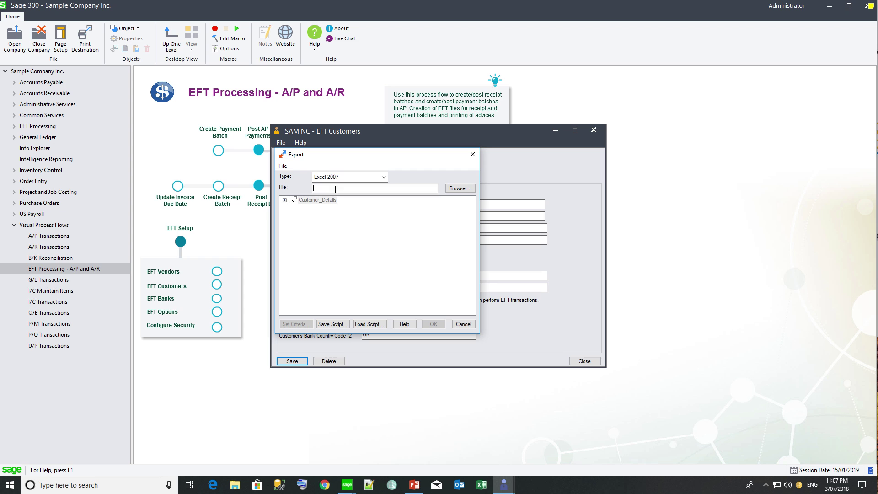
{"action": "left_click", "coordinate": [458, 189]}
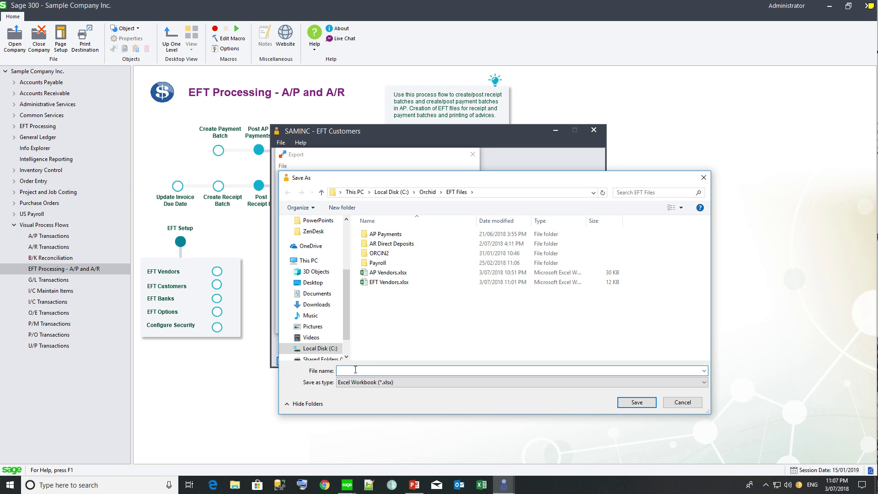
Step: Name the export EFT Customers, then delete columns M through AS in Customer_Details
{"action": "type", "text": "EFT Customers"}
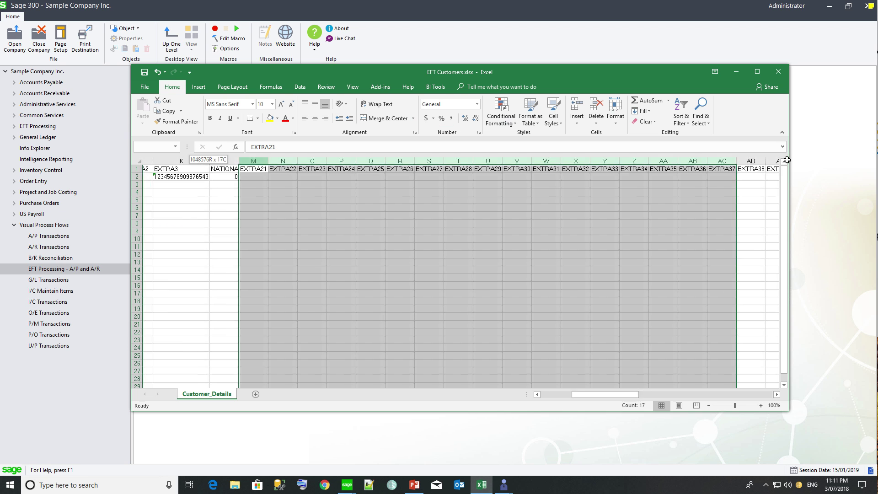
{"action": "left_click_drag", "start_coordinate": [787, 159], "coordinate": [713, 168]}
{"action": "right_click", "coordinate": [714, 167]}
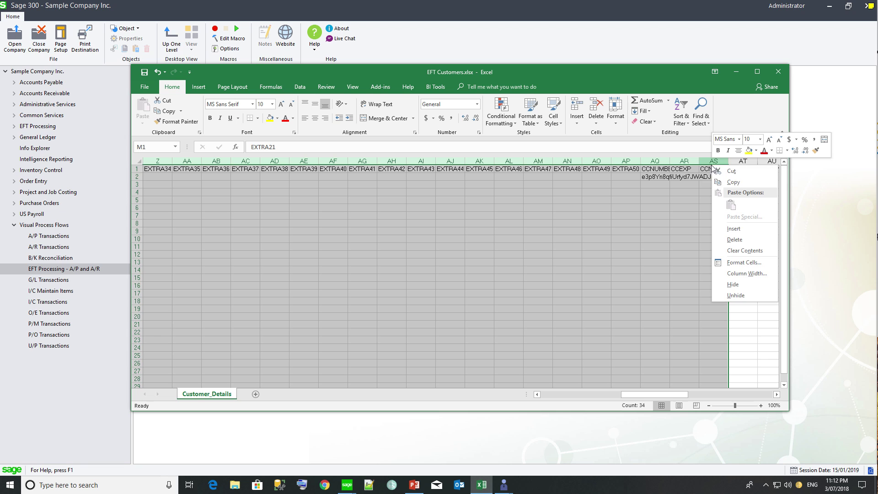
{"action": "left_click", "coordinate": [732, 239]}
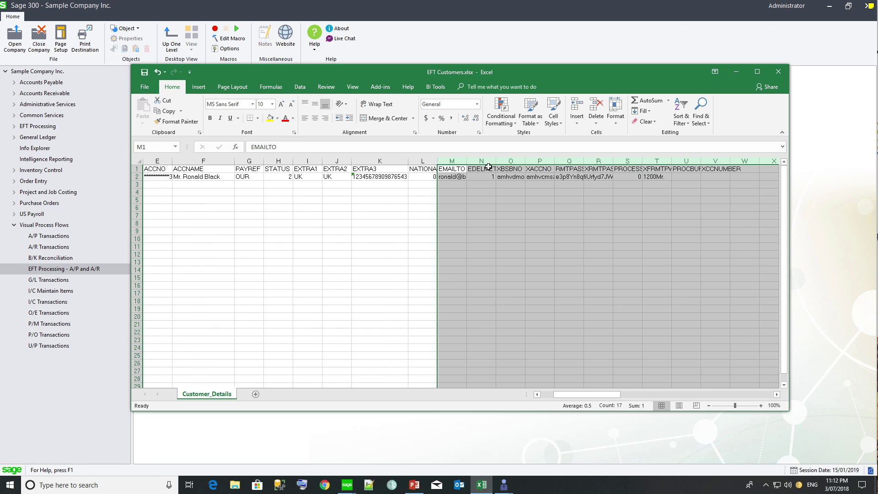
Step: Delete columns O–R and clear the contents of columns P–R
{"action": "left_click", "coordinate": [475, 160]}
{"action": "left_click_drag", "start_coordinate": [505, 161], "coordinate": [603, 166]}
{"action": "right_click", "coordinate": [602, 165]}
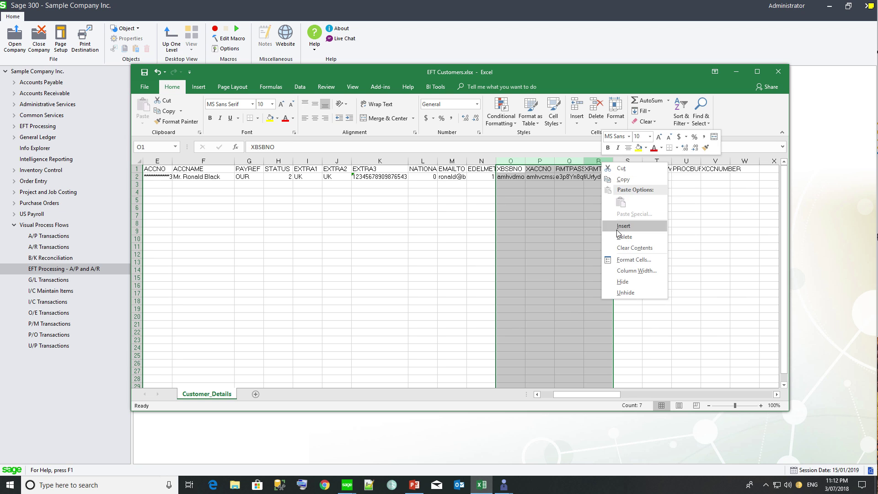
{"action": "left_click", "coordinate": [615, 235]}
{"action": "left_click", "coordinate": [543, 179]}
{"action": "left_click_drag", "start_coordinate": [540, 161], "coordinate": [603, 162]}
{"action": "right_click", "coordinate": [607, 162]}
{"action": "left_click", "coordinate": [629, 247]}
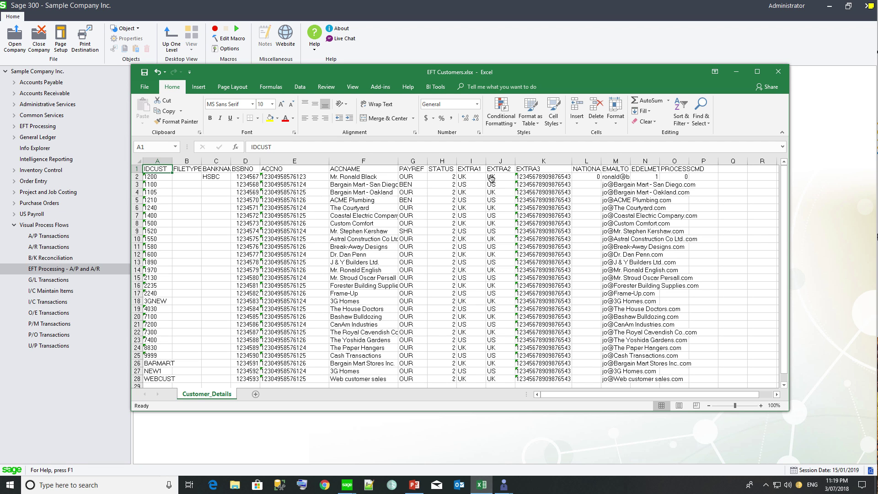
Step: Close Excel, import EFT Customers.xlsx into EFT Customers, and close the window
{"action": "left_click", "coordinate": [778, 71]}
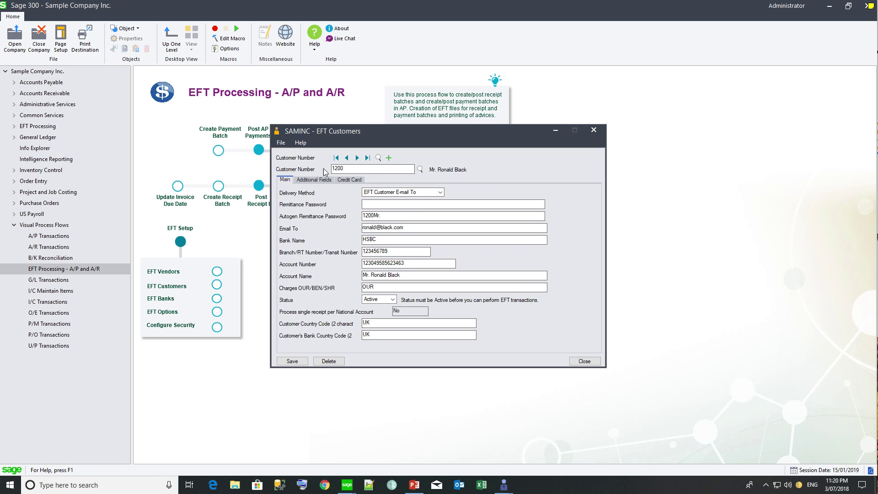
{"action": "left_click", "coordinate": [282, 144]}
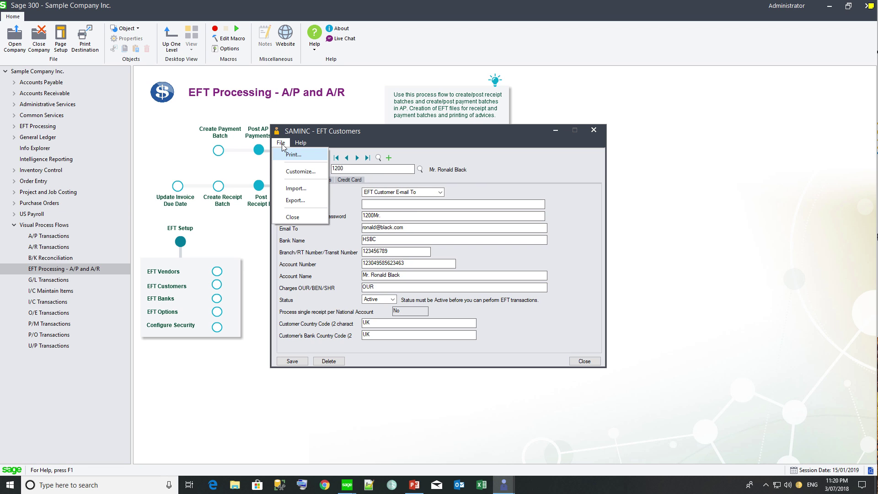
{"action": "left_click", "coordinate": [291, 189]}
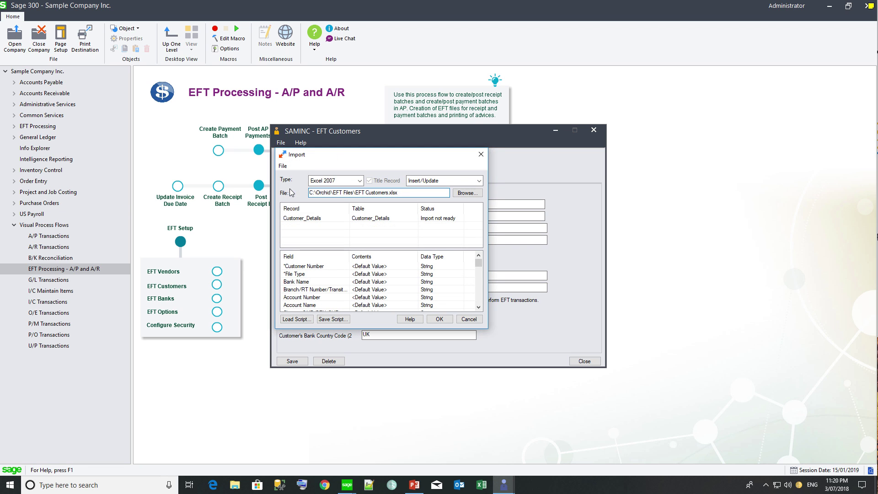
{"action": "left_click", "coordinate": [438, 319]}
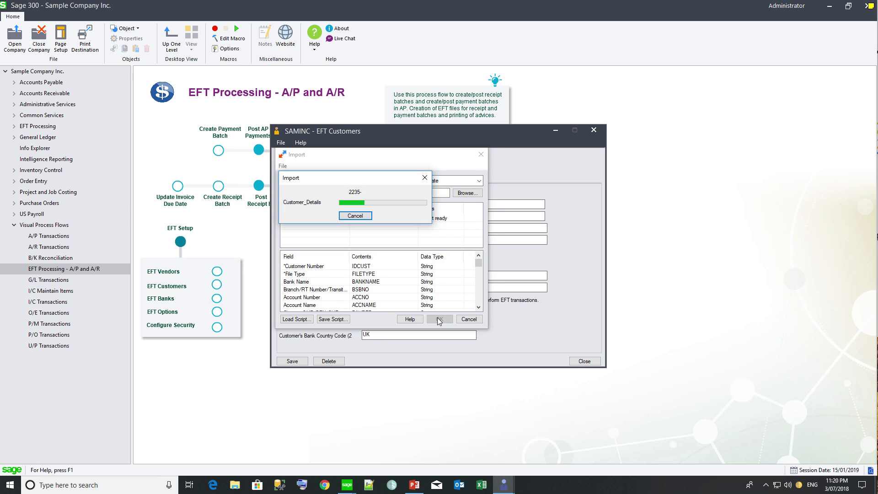
{"action": "left_click", "coordinate": [455, 253]}
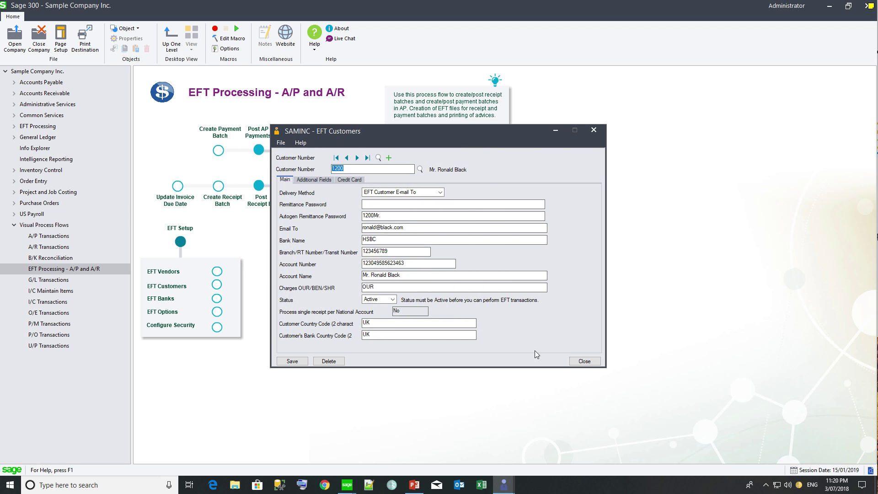
{"action": "left_click", "coordinate": [585, 361]}
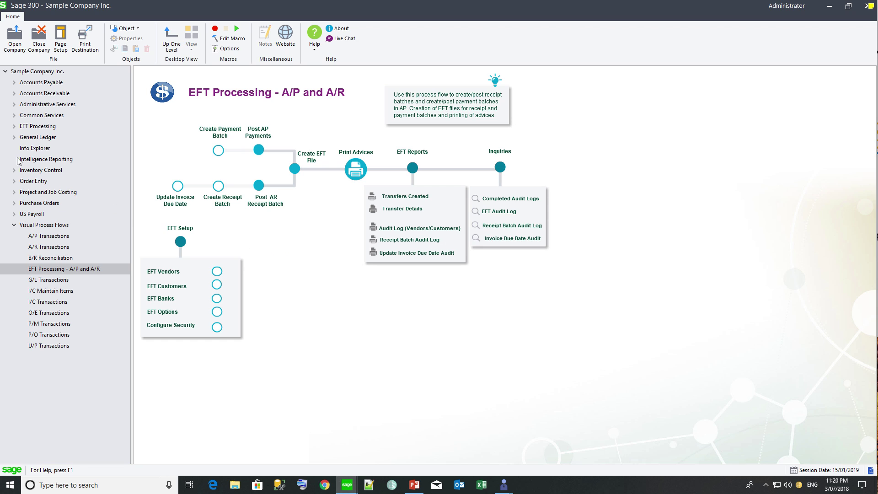
Step: Open the EFT E-mail Messages form from EFT Setup and bring up help on message variables
{"action": "left_click", "coordinate": [14, 126]}
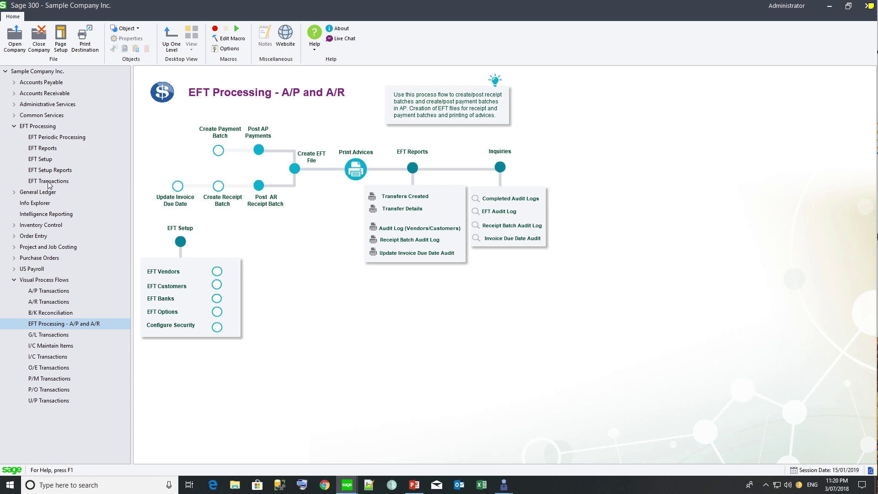
{"action": "left_click", "coordinate": [43, 160]}
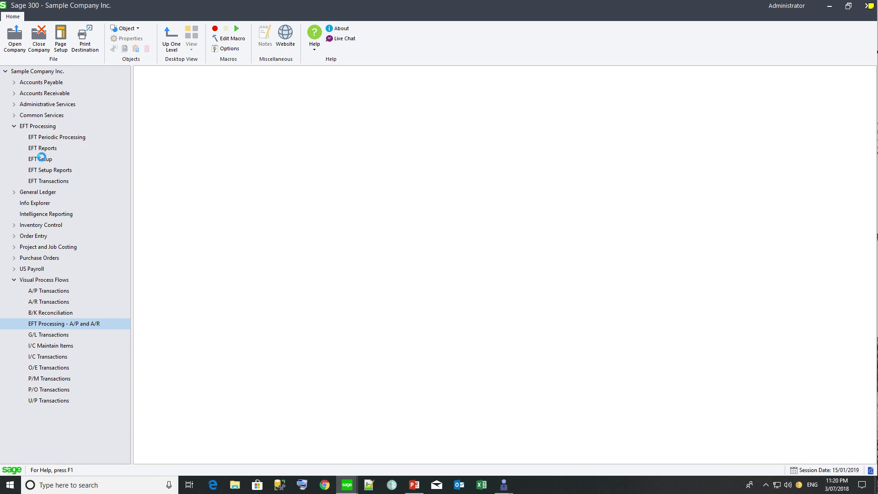
{"action": "double_click", "coordinate": [377, 149]}
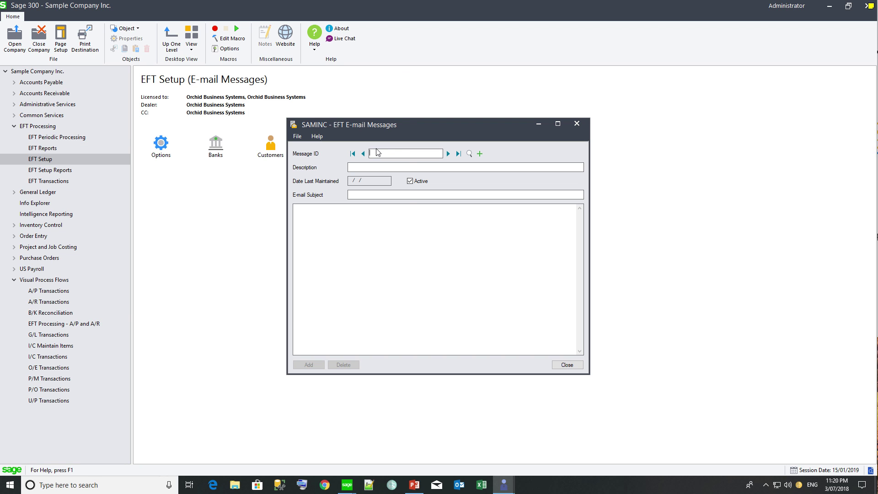
{"action": "key", "text": "F1"}
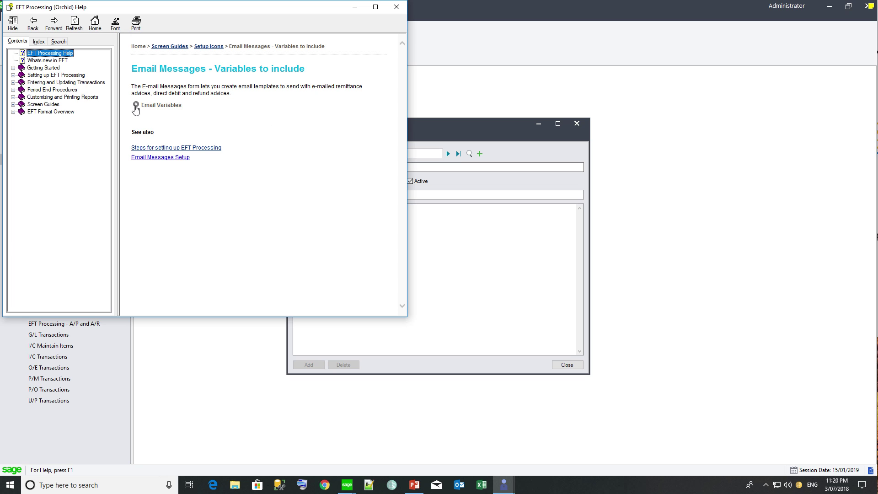
Step: Show the remittance advice variables and enter message ID PAYMENTS, described 'Vendor Payments'
{"action": "left_click", "coordinate": [135, 105]}
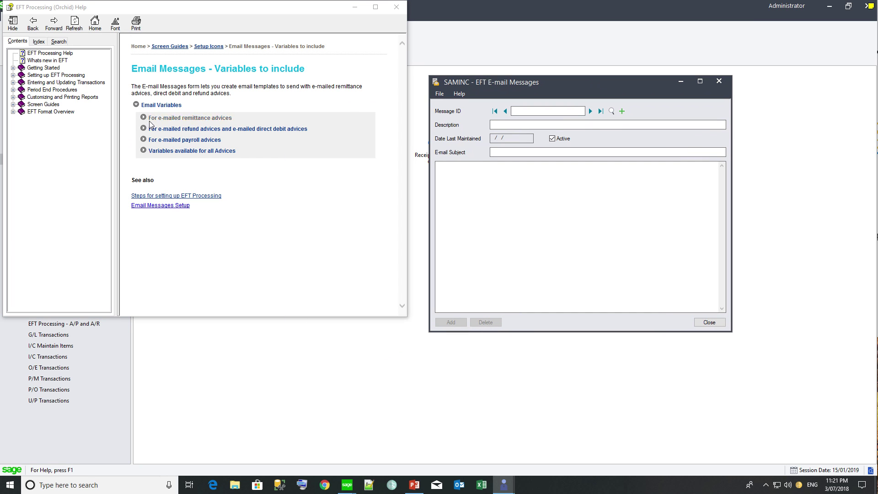
{"action": "left_click", "coordinate": [143, 117]}
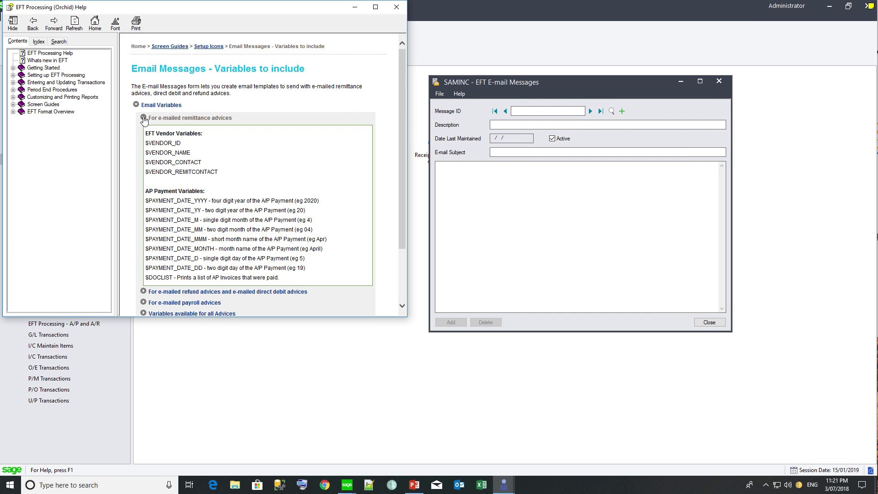
{"action": "left_click", "coordinate": [520, 112]}
{"action": "type", "text": "PAYMENTS"}
{"action": "key", "text": "Tab"}
{"action": "type", "text": "Vendor Paym"}
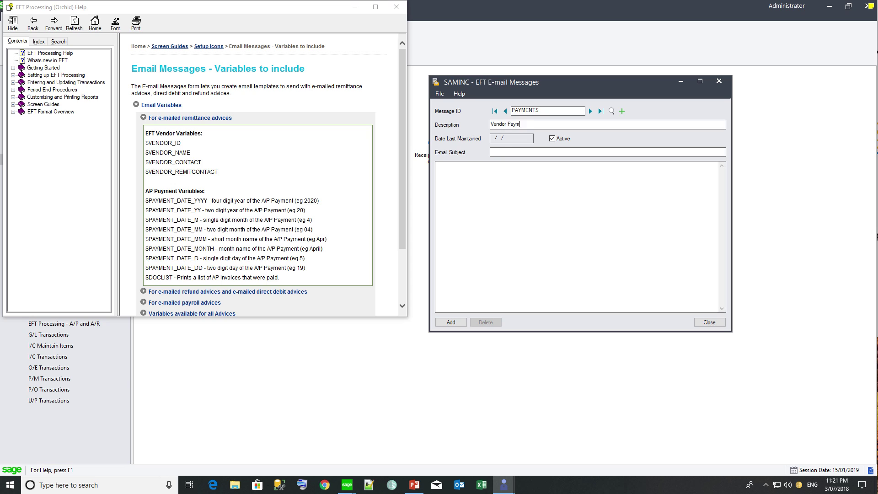
{"action": "type", "text": "ents"}
Step: Give it subject 'Payment from Sample Company', a body with $Vendor_Name, payment-date variables and $DOCLIST, and add it
{"action": "left_click", "coordinate": [503, 152]}
{"action": "type", "text": "Payment from"}
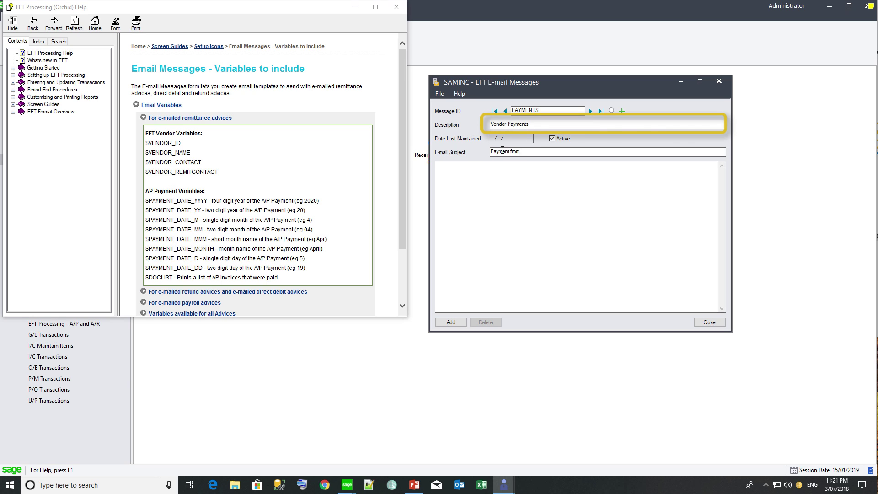
{"action": "type", "text": " Sample Company"}
{"action": "key", "text": "Tab"}
{"action": "type", "text": "Hi"}
{"action": "key", "text": "Return"}
{"action": "key", "text": "Return"}
{"action": "type", "text": "Please find attache"}
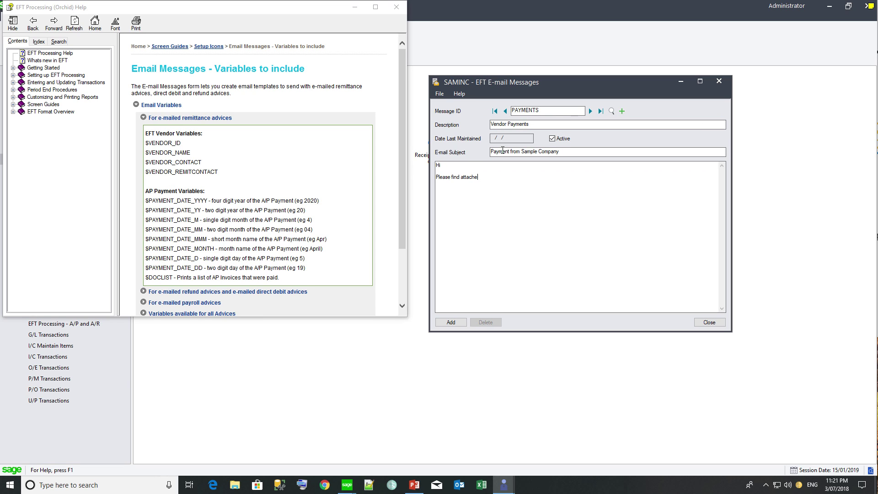
{"action": "type", "text": "d your remittance advice."}
{"action": "key", "text": "Return"}
{"action": "key", "text": "Return"}
{"action": "type", "text": "Paym"}
{"action": "key", "text": "BackSpace"}
{"action": "key", "text": "BackSpace"}
{"action": "key", "text": "BackSpace"}
{"action": "key", "text": "BackSpace"}
{"action": "left_click", "coordinate": [456, 165]}
{"action": "type", "text": "$Vendor_Name  Please find attached your remittance advice.  $PAYM"}
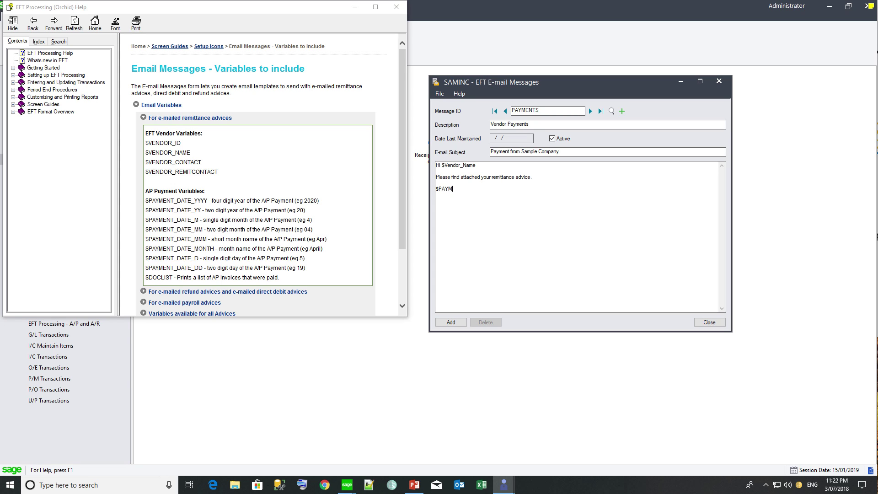
{"action": "type", "text": "ENT_DATE_YYYY / $PAYMENT"}
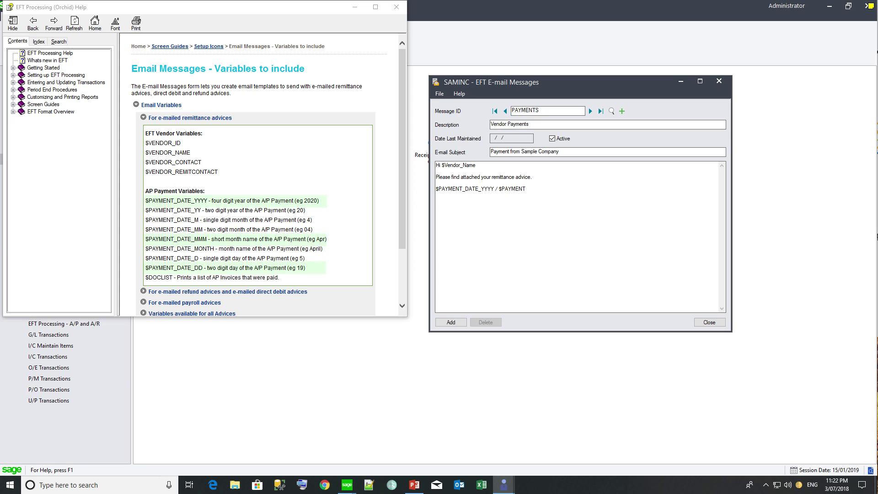
{"action": "type", "text": "_DATE_MMM / $PAYMENT_D"}
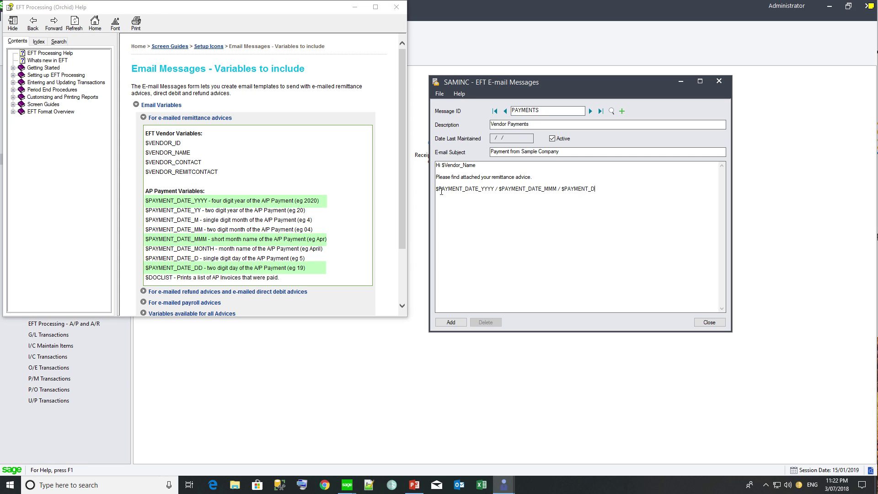
{"action": "type", "text": "ATE_DD  $DOCLIST"}
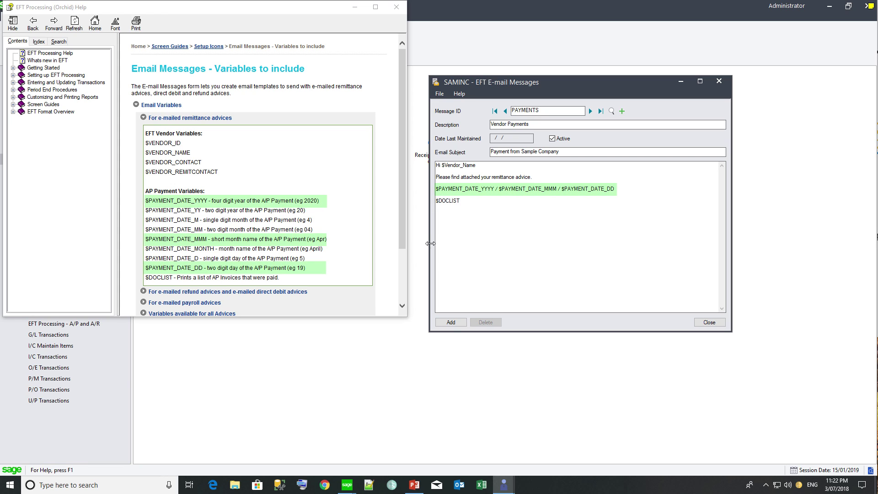
{"action": "left_click", "coordinate": [450, 322]}
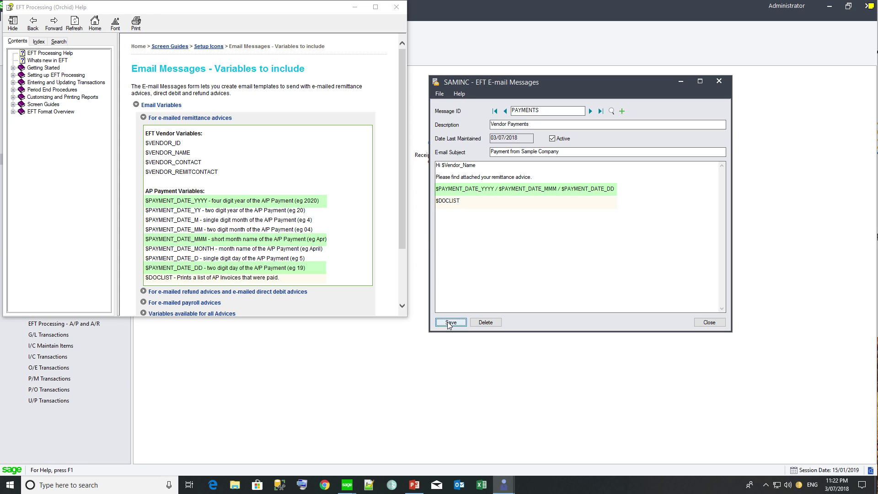
Step: Start message DIRECTDEBITS, 'Direct Debit Email Remittance Advice', subject 'Details of Direct Debit for Sample Company'
{"action": "left_click", "coordinate": [622, 111]}
{"action": "type", "text": "DIRECTDEBITS"}
{"action": "key", "text": "Tab"}
{"action": "type", "text": "Direct Debit Email Remittance Advice"}
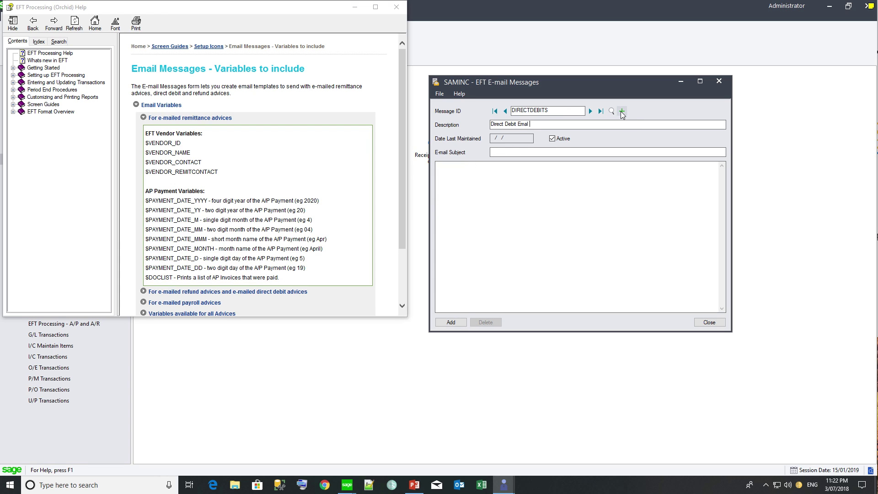
{"action": "key", "text": "Tab"}
Step: Write the body greeting $CUSTOMER_NAME with direct debit date and $DOCLIST variables, then save it
{"action": "key", "text": "Tab"}
{"action": "type", "text": "Details of Dire"}
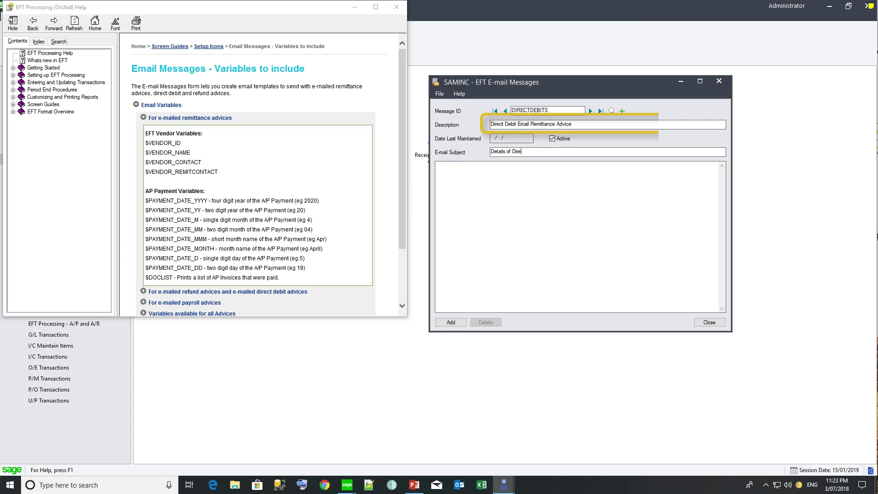
{"action": "type", "text": "ct Debit for Sample Company"}
{"action": "key", "text": "Tab"}
{"action": "type", "text": "Hi"}
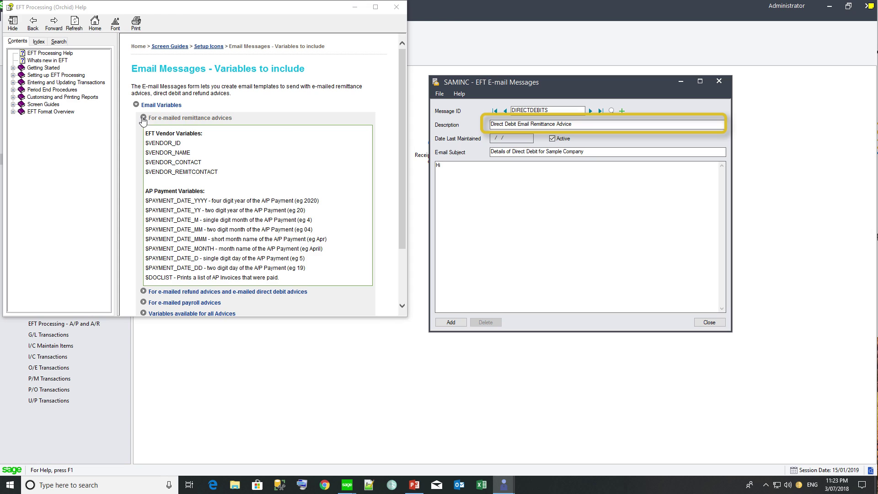
{"action": "left_click", "coordinate": [143, 118]}
{"action": "left_click", "coordinate": [144, 129]}
{"action": "left_click", "coordinate": [447, 167]}
{"action": "type", "text": "$CUST"}
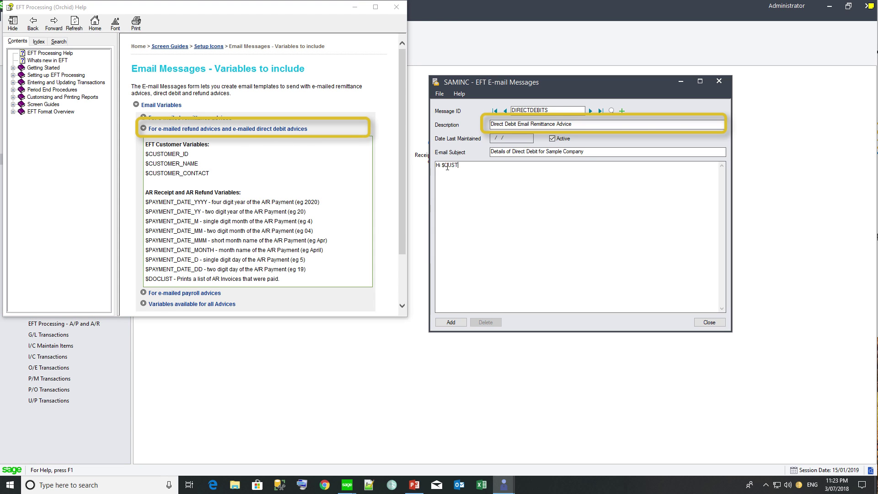
{"action": "type", "text": "OMER_NAME  Please find attached the remittance advice for the direct debit "}
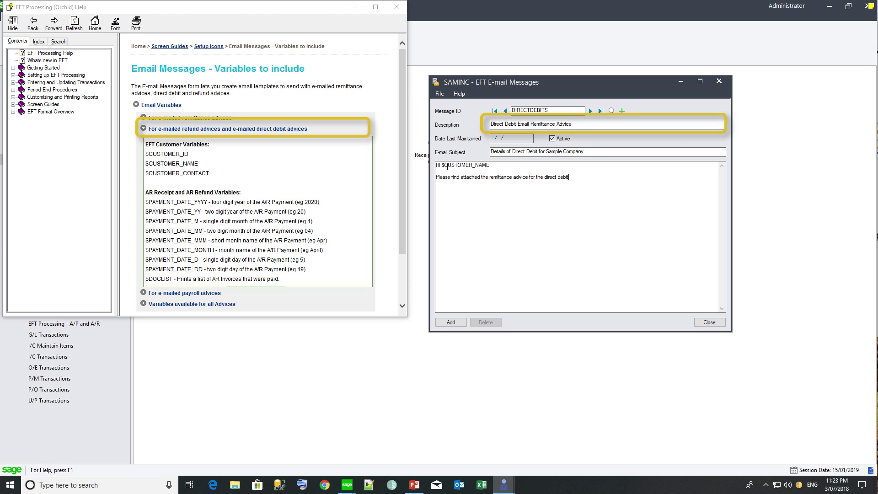
{"action": "type", "text": "made by Sample Company Inc."}
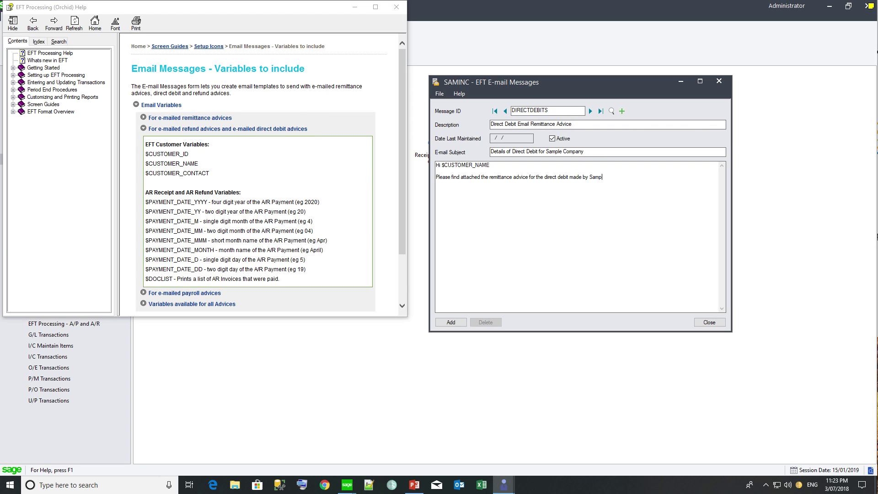
{"action": "key", "text": "Return"}
{"action": "key", "text": "Return"}
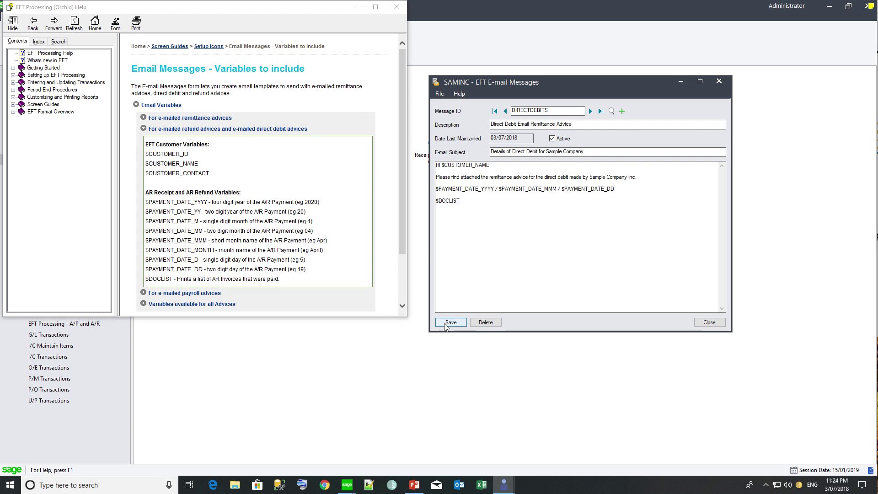
{"action": "left_click", "coordinate": [446, 323]}
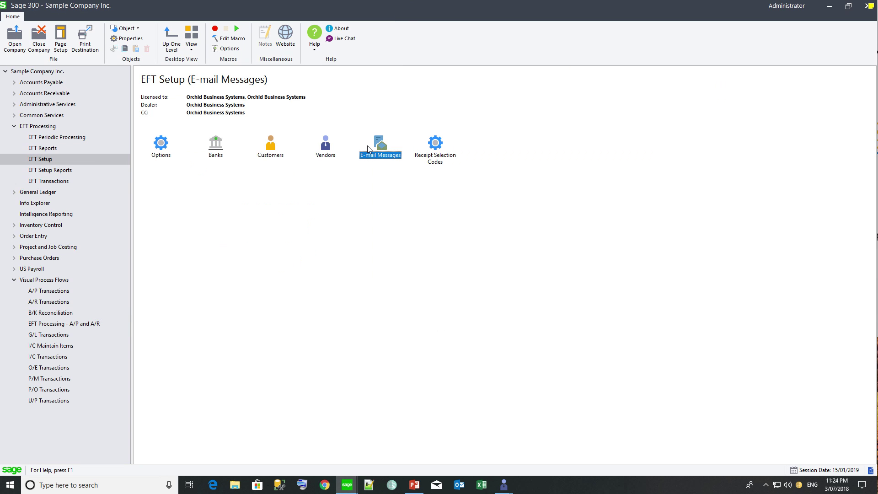
{"action": "key", "text": "Right"}
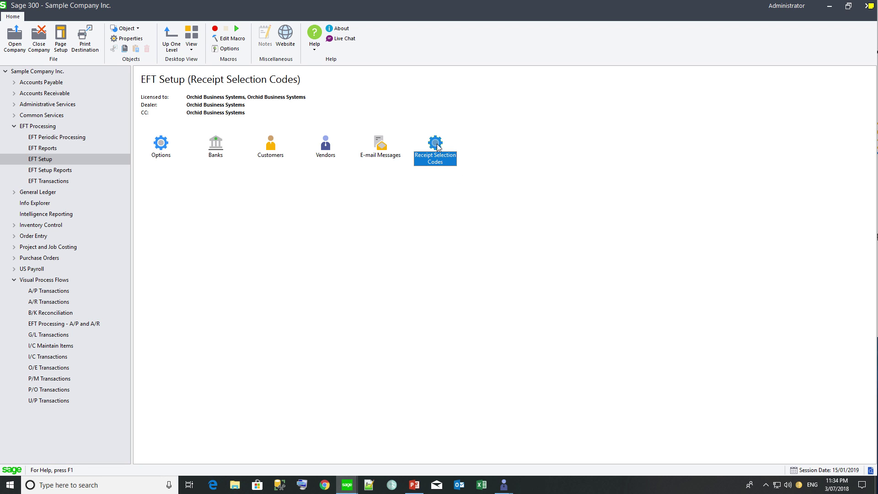
Step: Load receipt selection code DIRECTDEBIT (Direct Debit Batches, bank CCB, payment code EFT) and review its criteria
{"action": "double_click", "coordinate": [436, 145]}
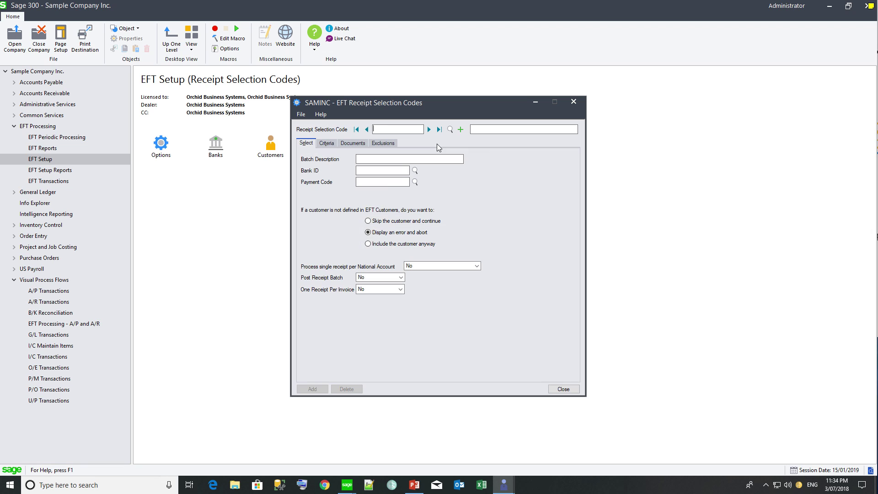
{"action": "left_click", "coordinate": [428, 129]}
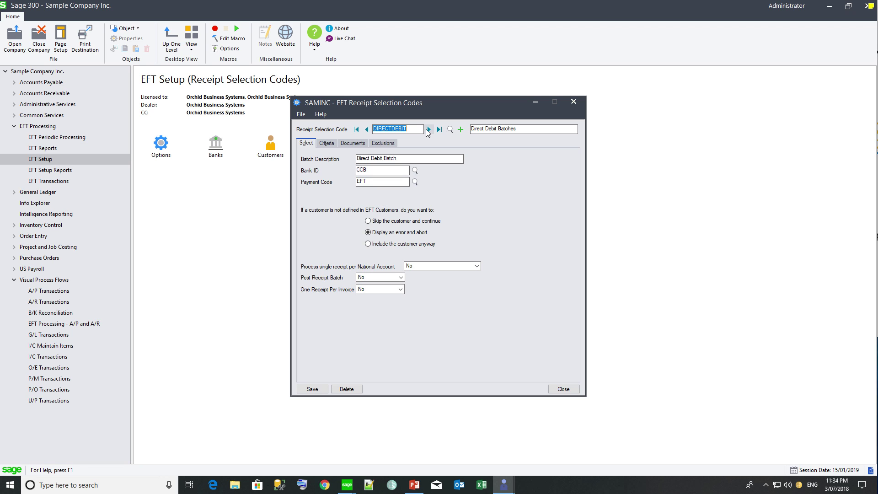
{"action": "left_click", "coordinate": [327, 143]}
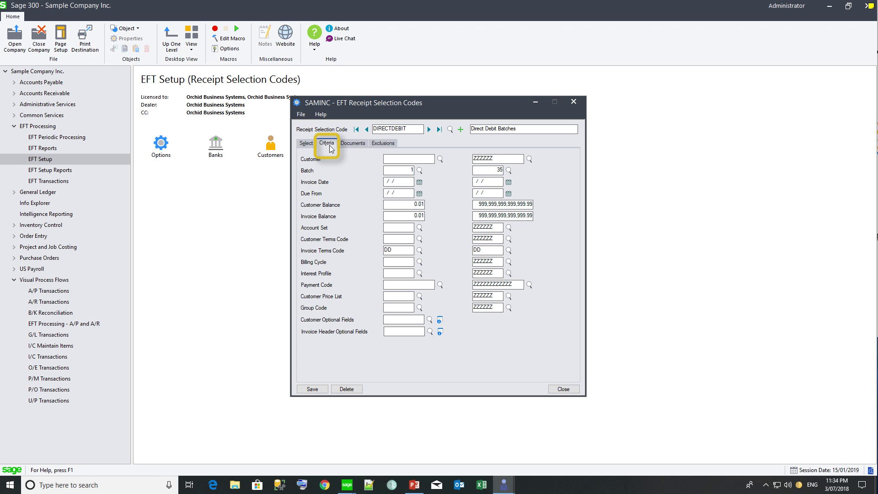
{"action": "left_click", "coordinate": [305, 144]}
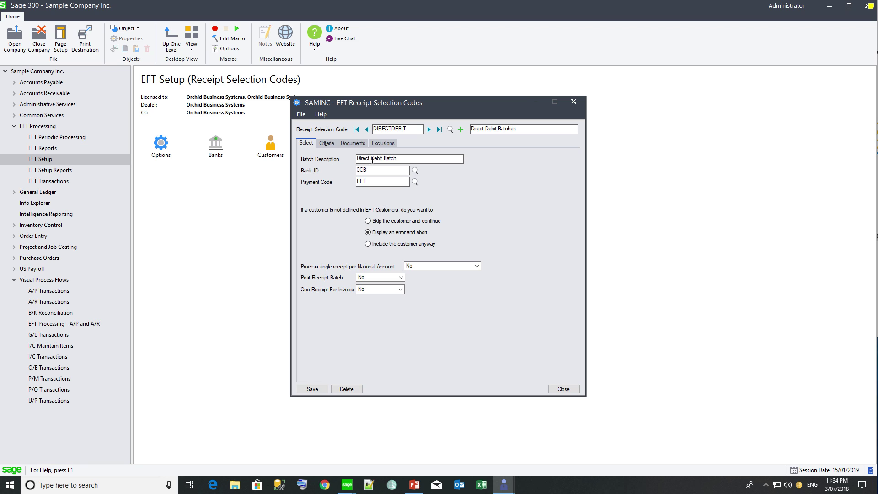
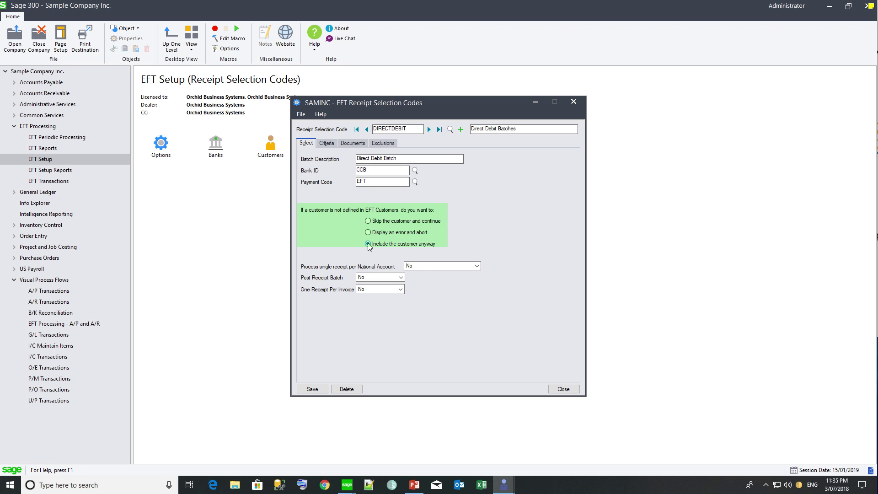
Step: Show DIRECTDEBIT's criteria and highlight the Invoice Terms Code filter from DD to DD
{"action": "left_click", "coordinate": [327, 143]}
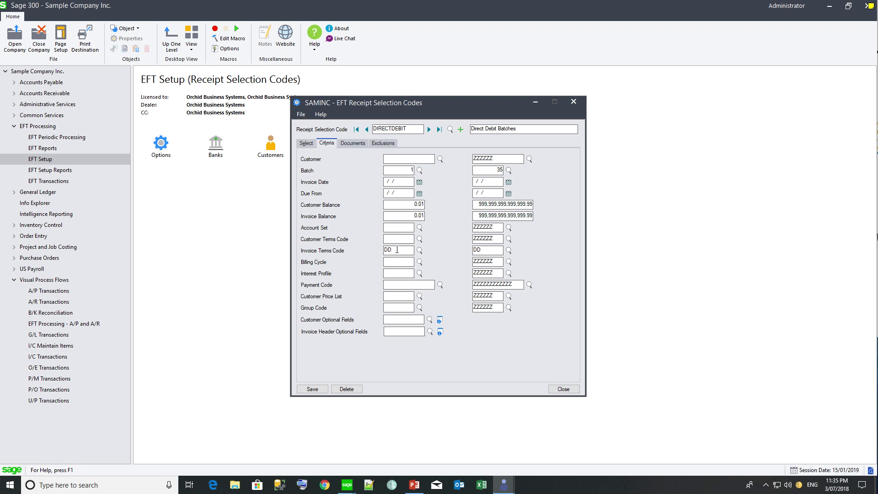
{"action": "left_click_drag", "start_coordinate": [397, 250], "coordinate": [376, 249]}
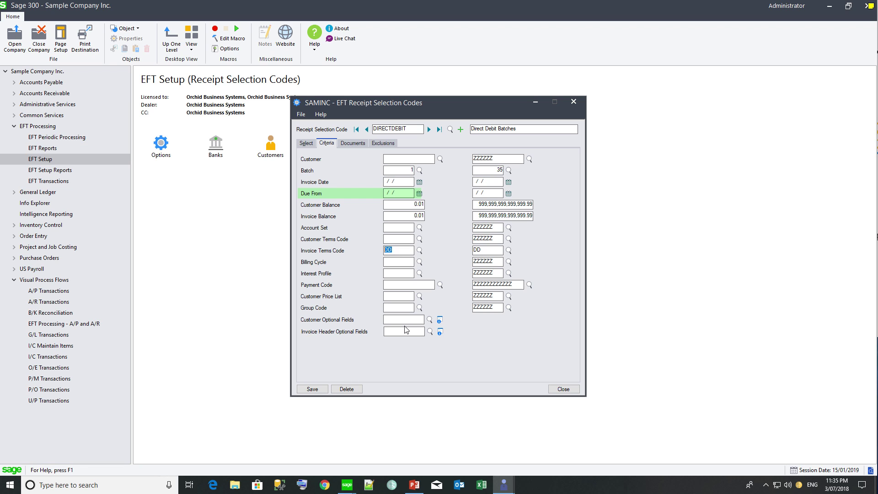
Step: Review DIRECTDEBIT's document-type include settings, then view its empty customer Exclusions list
{"action": "left_click", "coordinate": [354, 143]}
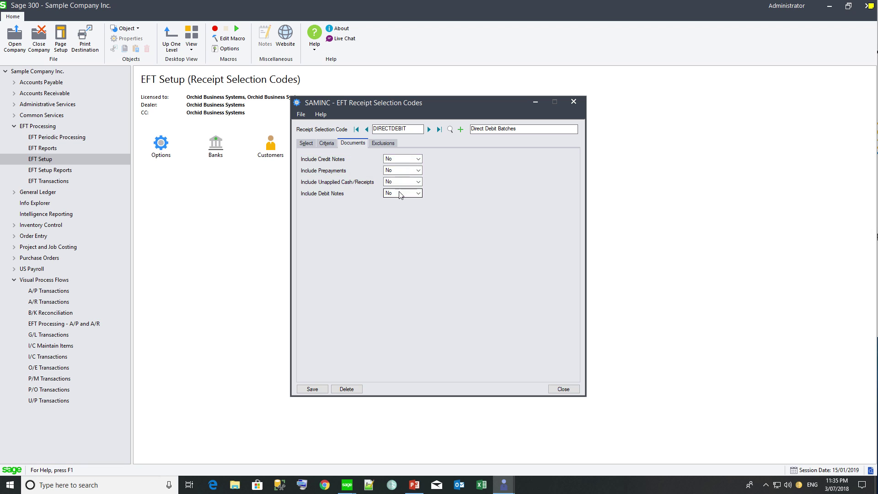
{"action": "left_click", "coordinate": [383, 143]}
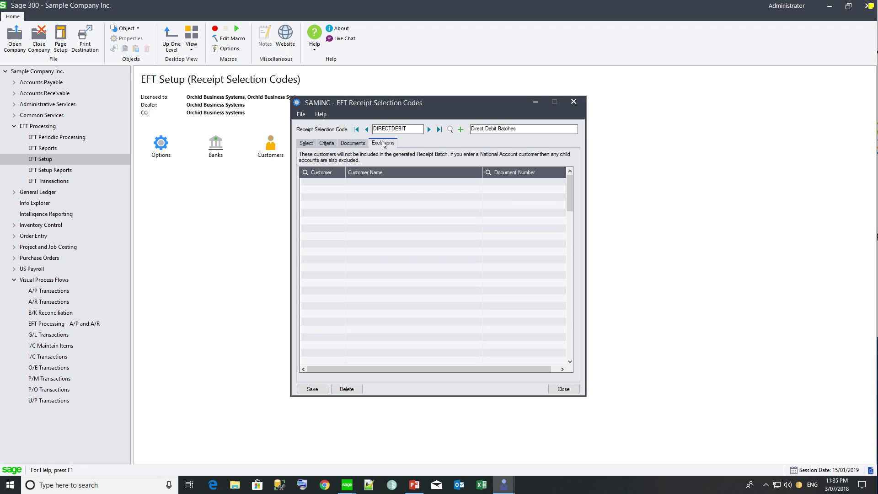
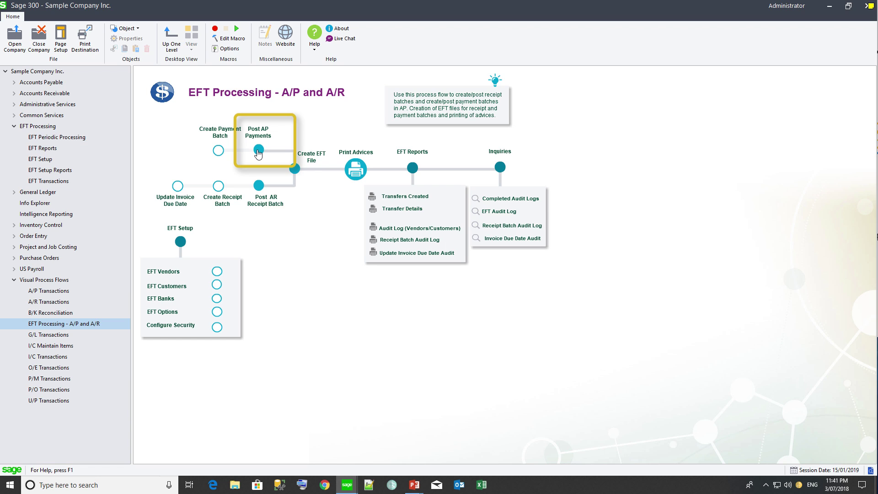
Step: In Create EFT File, keep Batch Type A/P Payment Batch and select batch 26 as the source
{"action": "left_click", "coordinate": [297, 173]}
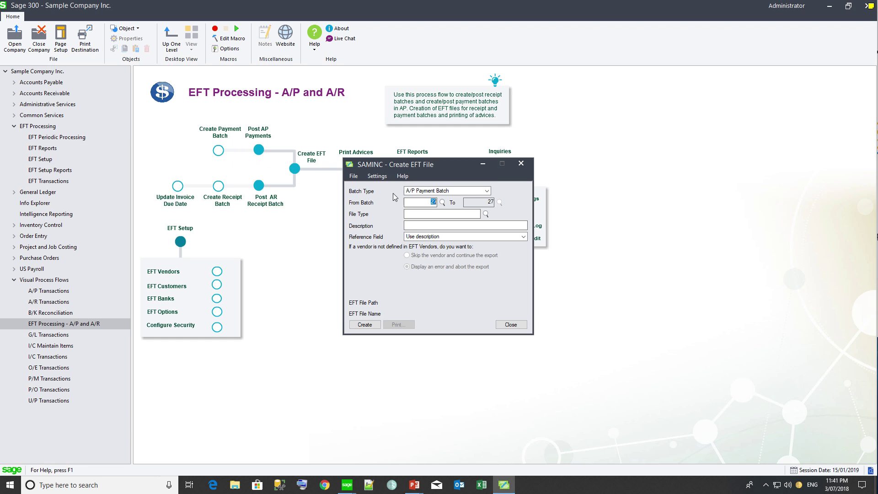
{"action": "left_click", "coordinate": [487, 192]}
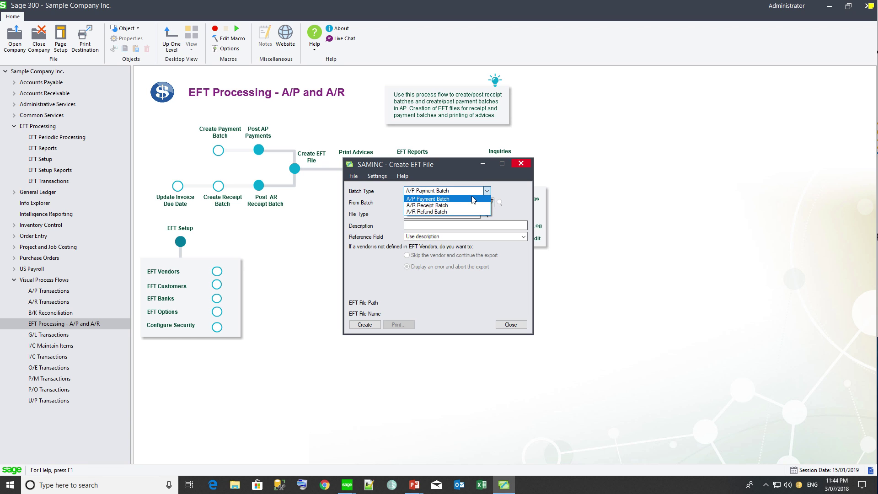
{"action": "left_click", "coordinate": [467, 199]}
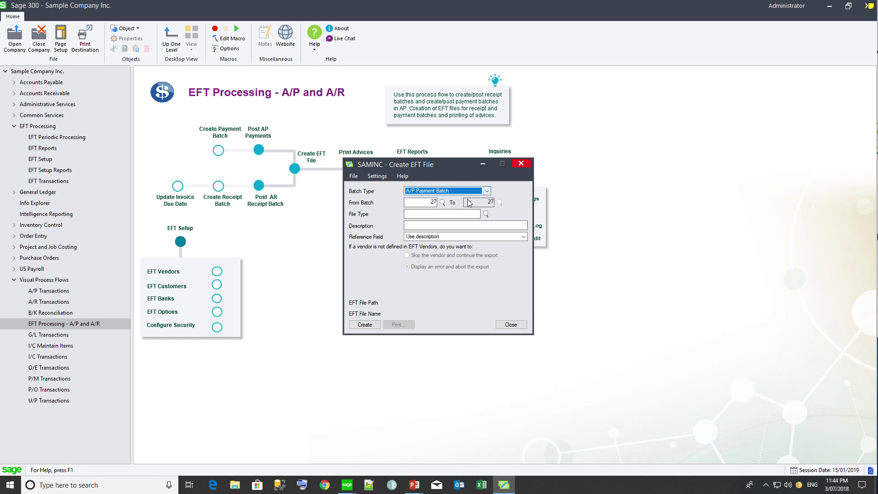
{"action": "left_click", "coordinate": [442, 202]}
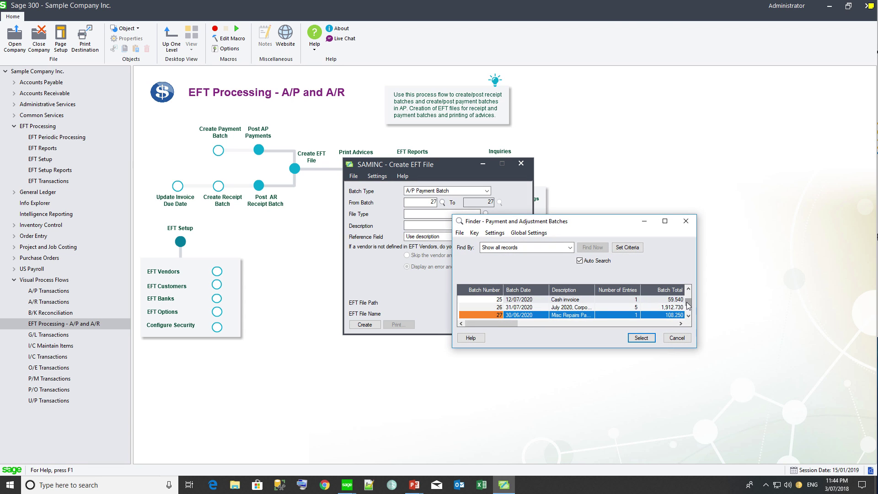
{"action": "left_click", "coordinate": [582, 307]}
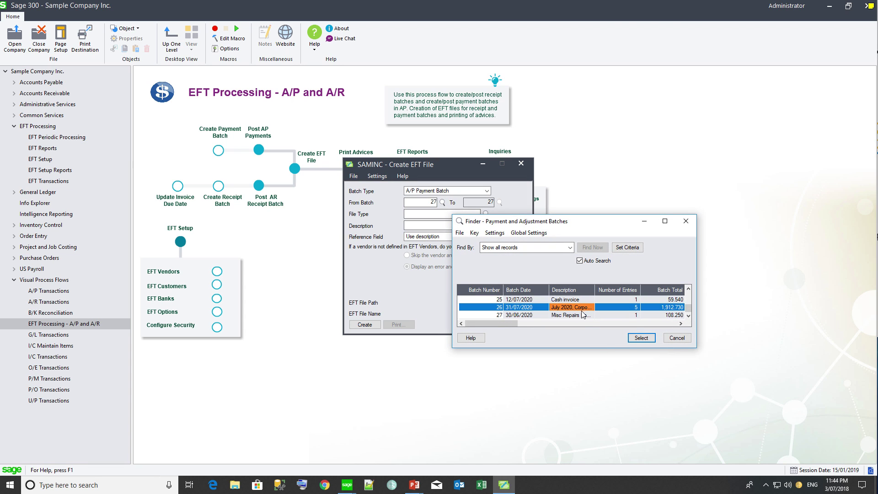
{"action": "left_click", "coordinate": [634, 339]}
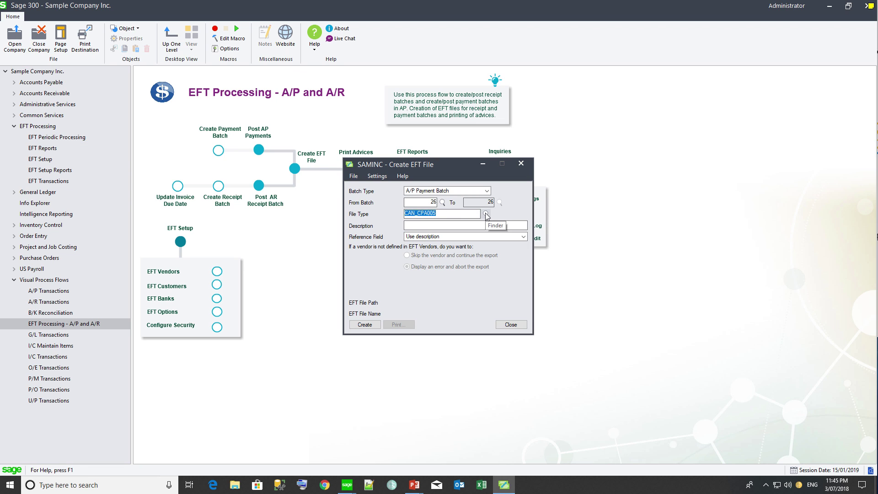
{"action": "left_click", "coordinate": [485, 214]}
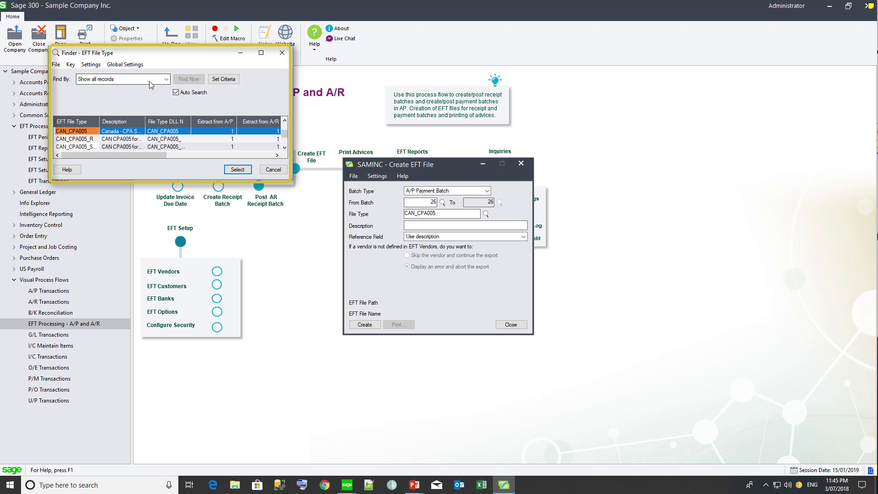
{"action": "left_click", "coordinate": [166, 79]}
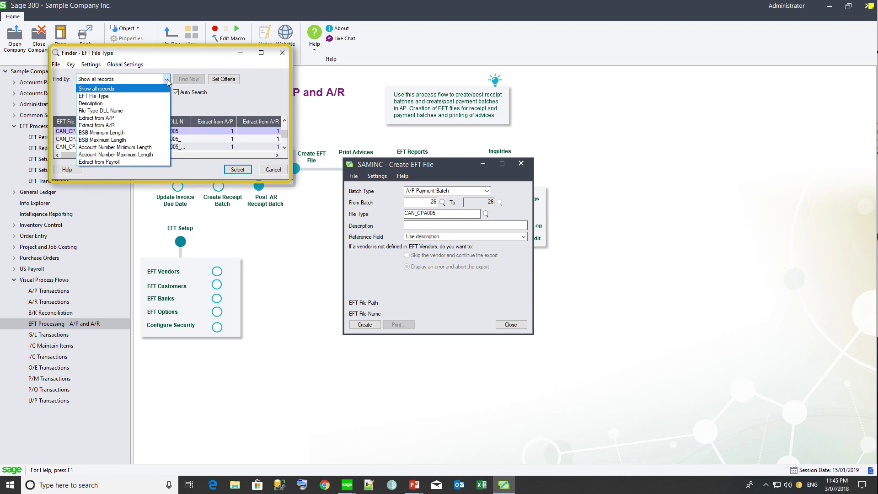
{"action": "left_click", "coordinate": [144, 103]}
{"action": "type", "text": "posi"}
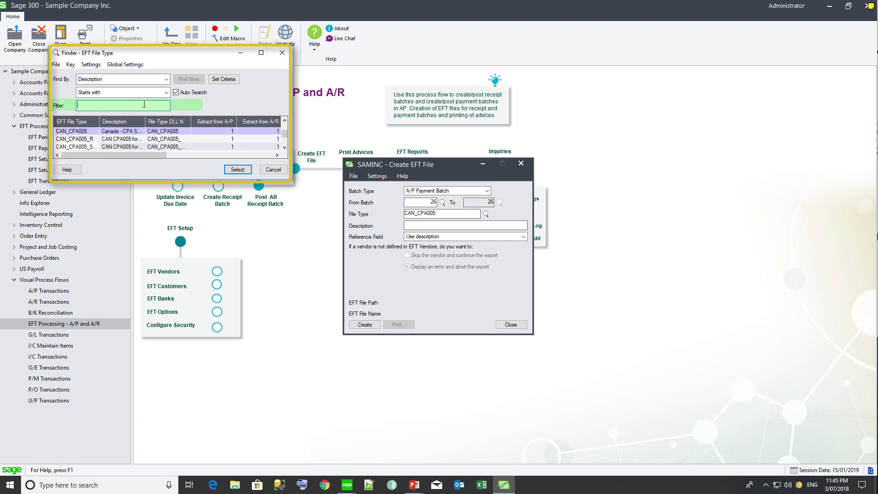
{"action": "type", "text": "tive"}
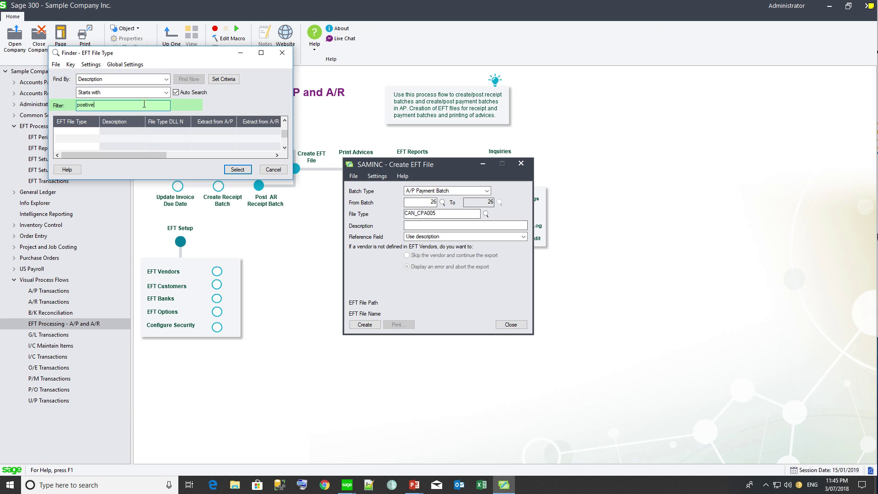
{"action": "left_click", "coordinate": [125, 92]}
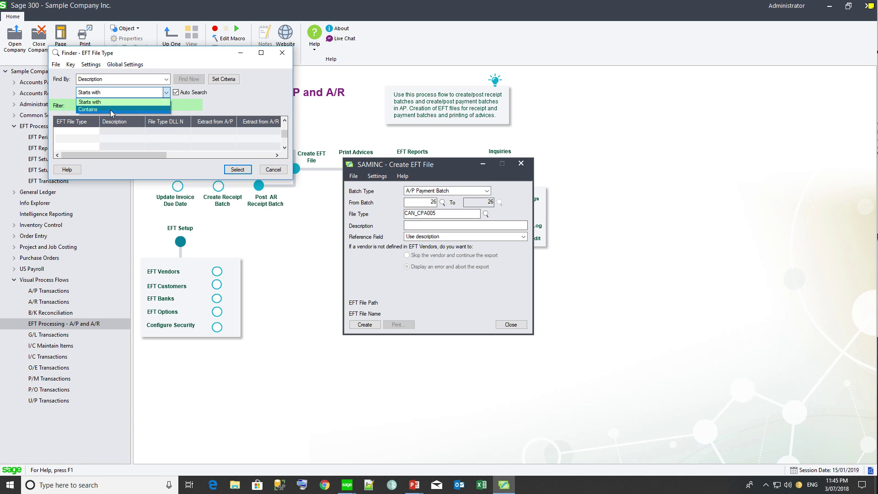
{"action": "left_click", "coordinate": [110, 110]}
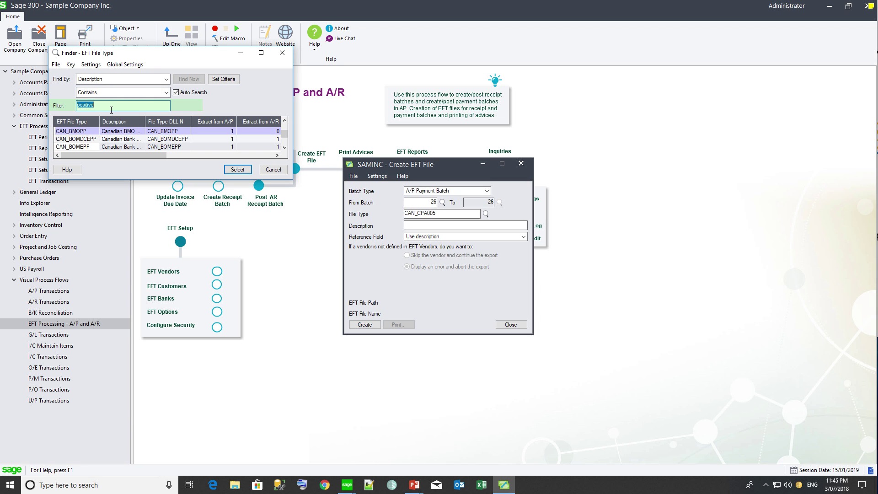
{"action": "double_click", "coordinate": [91, 146]}
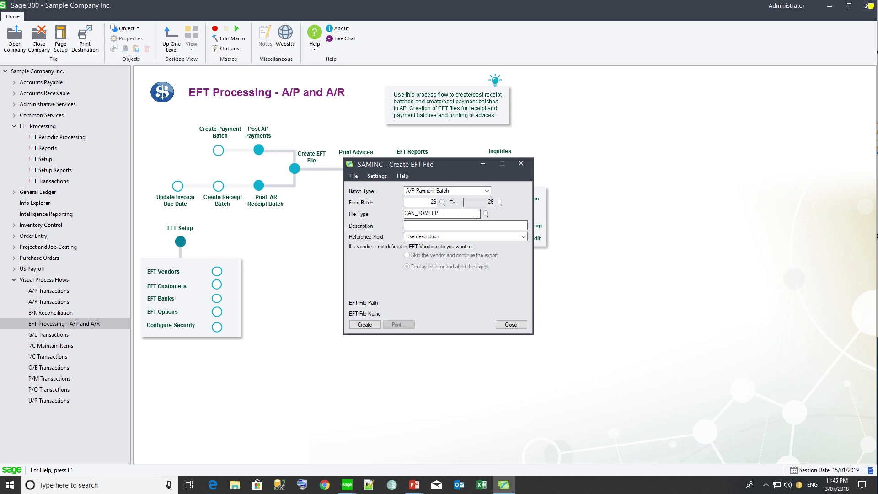
{"action": "double_click", "coordinate": [461, 214]}
{"action": "type", "text": "CAN_"}
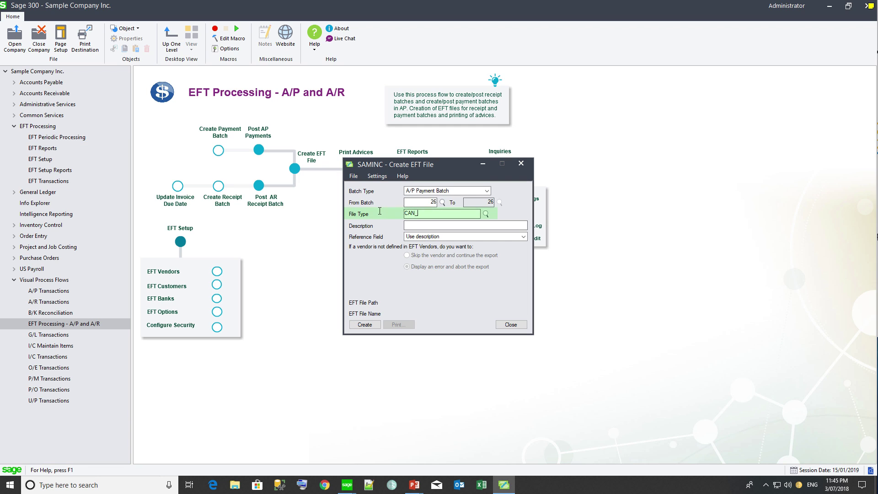
{"action": "type", "text": "CPA005"}
{"action": "key", "text": "Tab"}
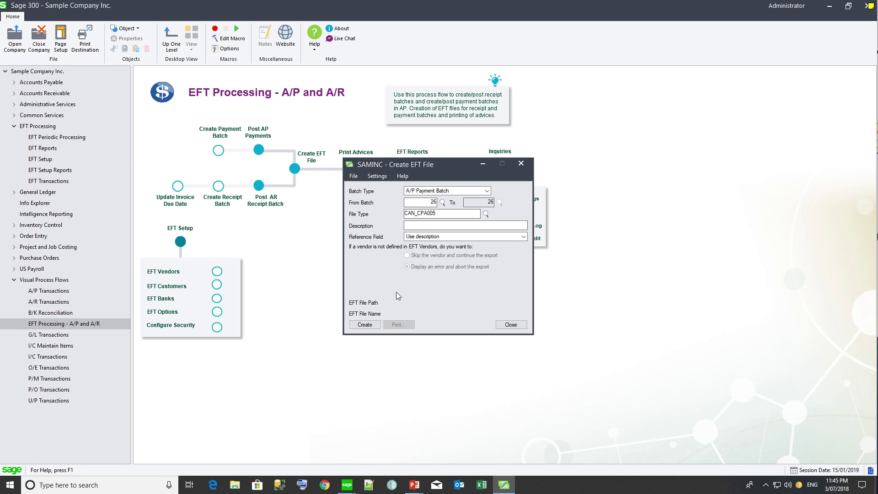
Step: Generate AP26.cpa from batch 26 and dismiss the 5-entries-exported message
{"action": "left_click", "coordinate": [369, 327]}
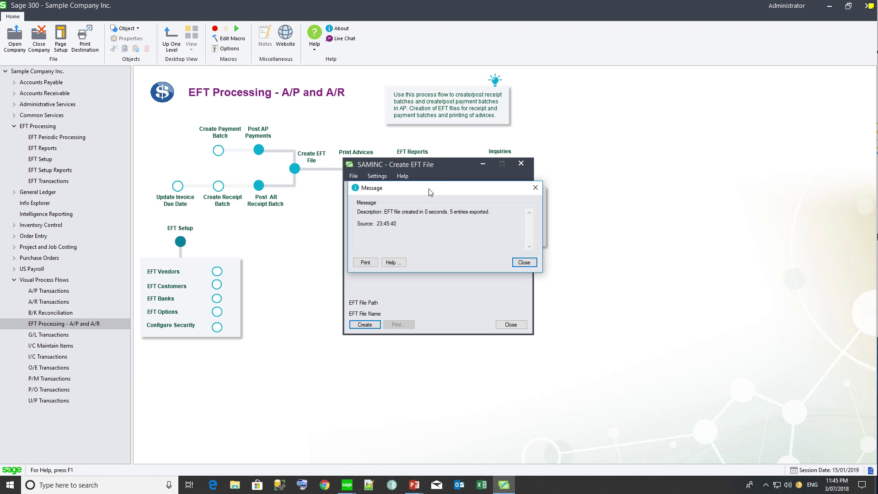
{"action": "left_click_drag", "start_coordinate": [430, 192], "coordinate": [432, 227]}
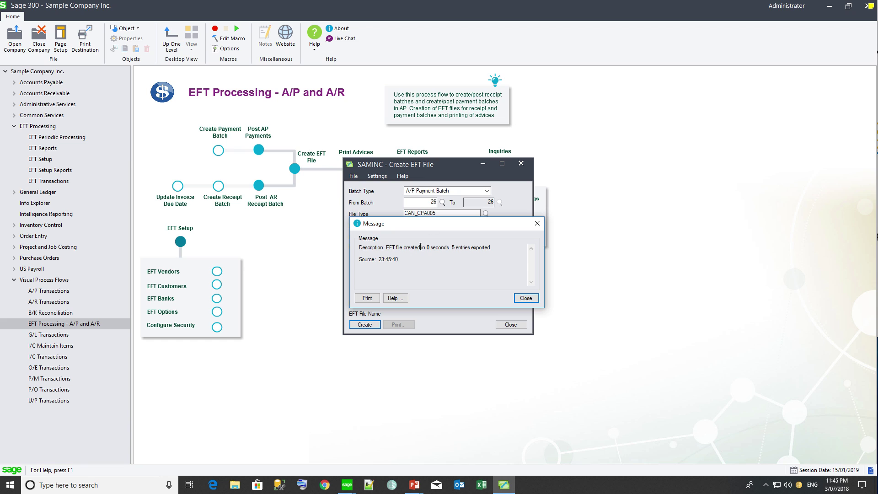
{"action": "left_click", "coordinate": [526, 298]}
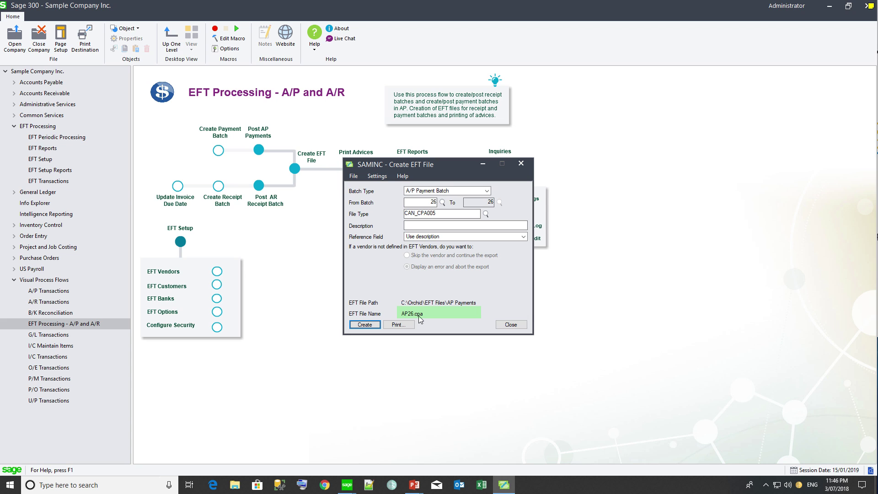
Step: In File Explorer, browse to the Orchid\EFT Files\AP Payments folder
{"action": "left_click", "coordinate": [236, 484]}
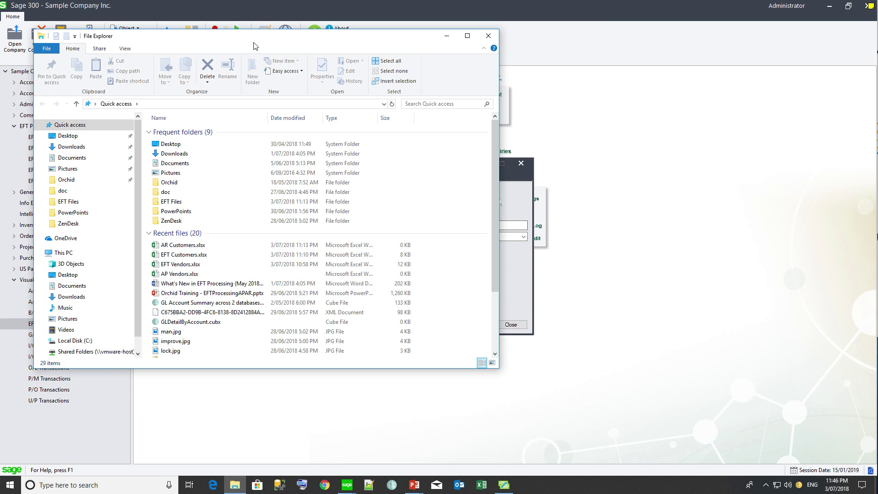
{"action": "left_click_drag", "start_coordinate": [254, 42], "coordinate": [659, 116]}
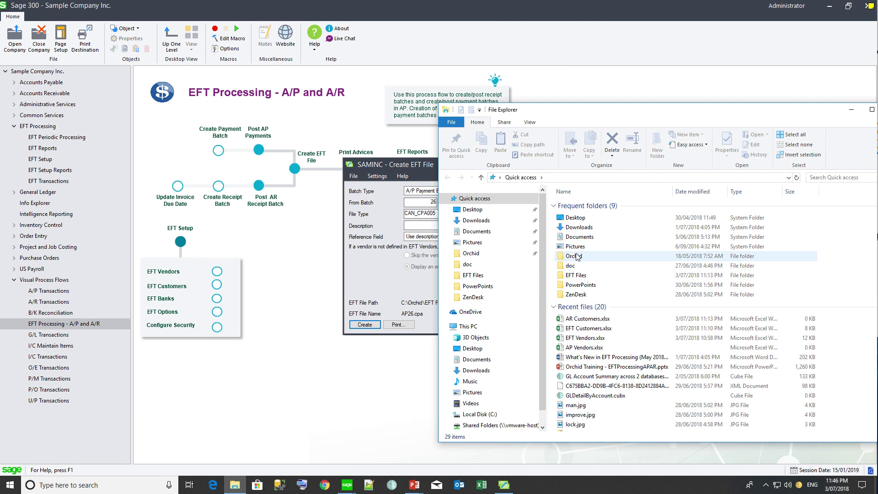
{"action": "double_click", "coordinate": [577, 256]}
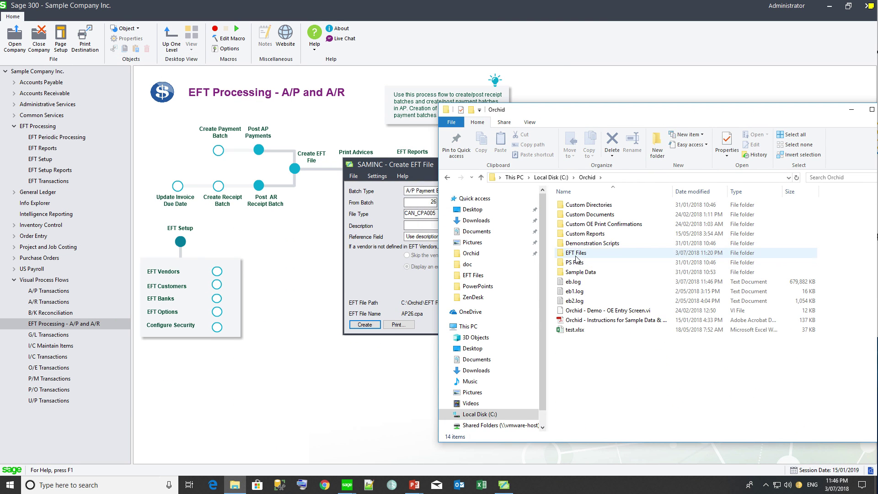
{"action": "double_click", "coordinate": [576, 256]}
{"action": "left_click", "coordinate": [586, 205]}
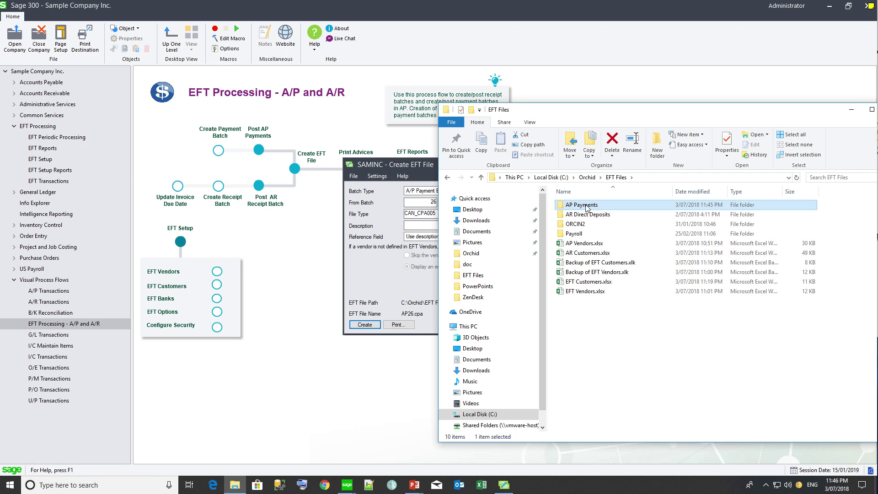
{"action": "double_click", "coordinate": [586, 206]}
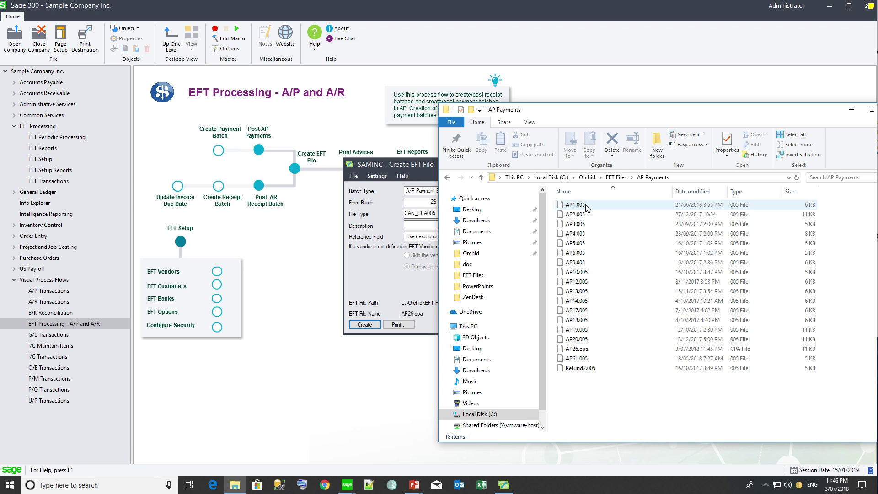
Step: Open the exported AP26.cpa file in Notepad to view its contents
{"action": "left_click", "coordinate": [579, 351]}
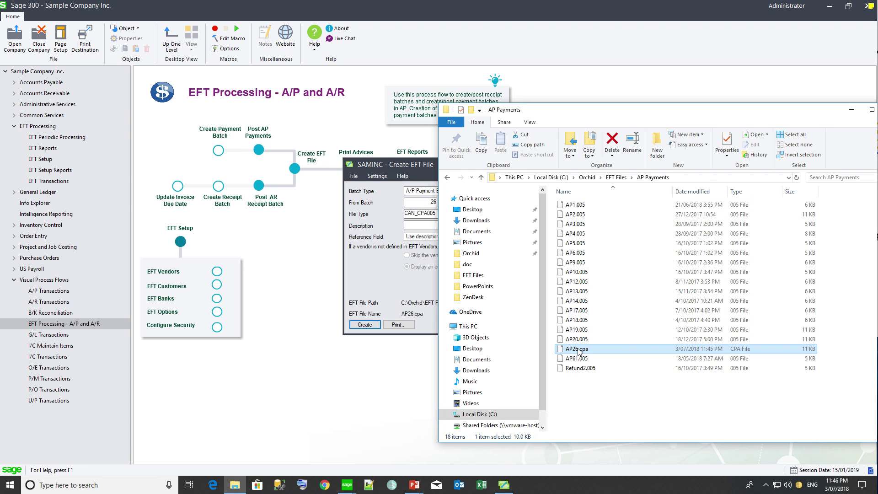
{"action": "double_click", "coordinate": [578, 350]}
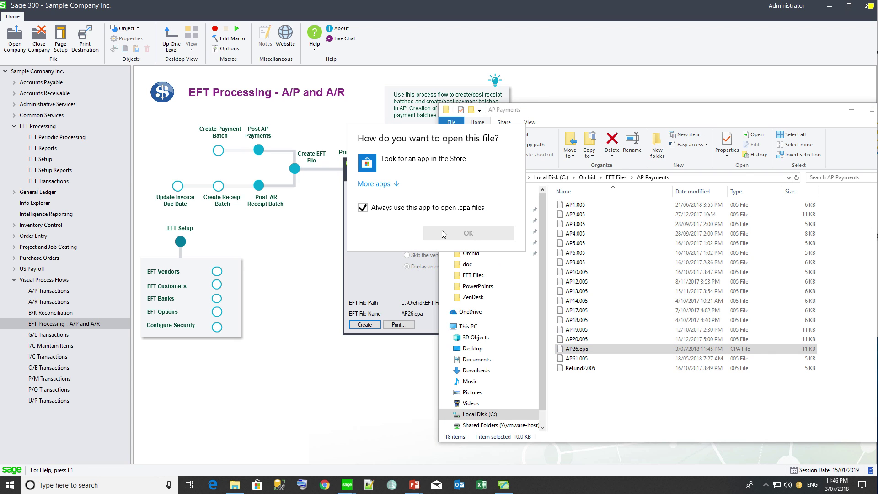
{"action": "left_click", "coordinate": [397, 184]}
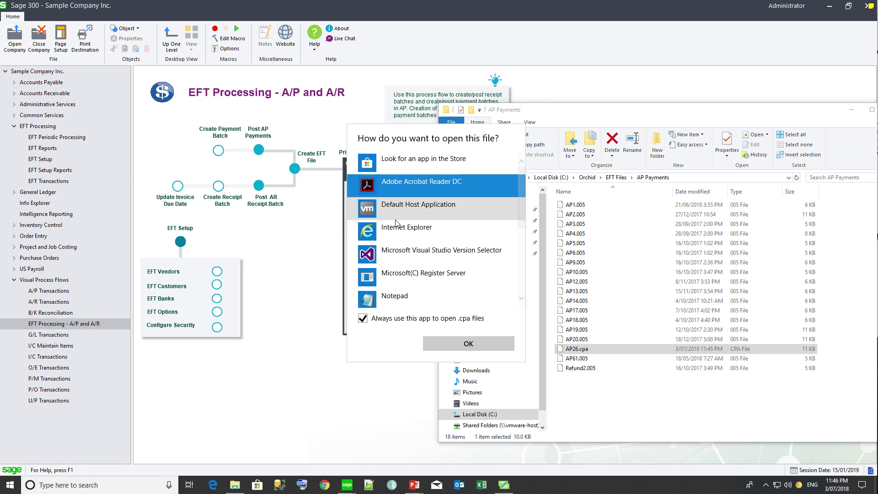
{"action": "left_click", "coordinate": [384, 298]}
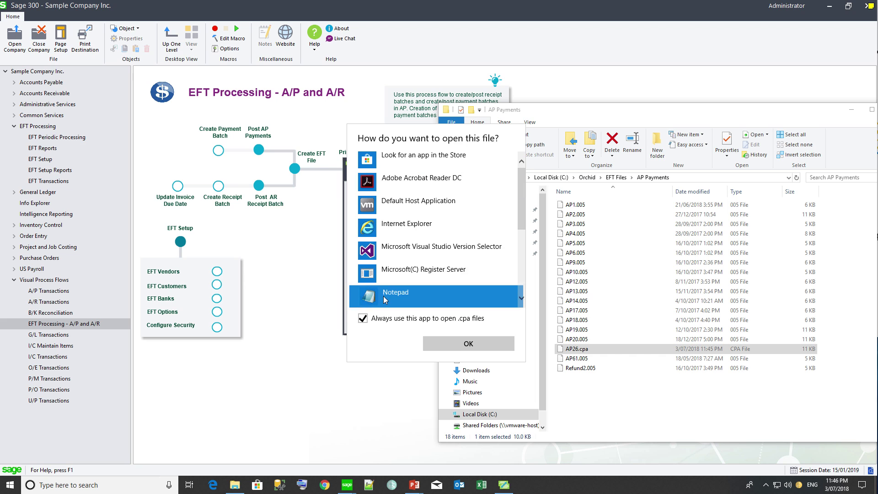
{"action": "left_click", "coordinate": [440, 343]}
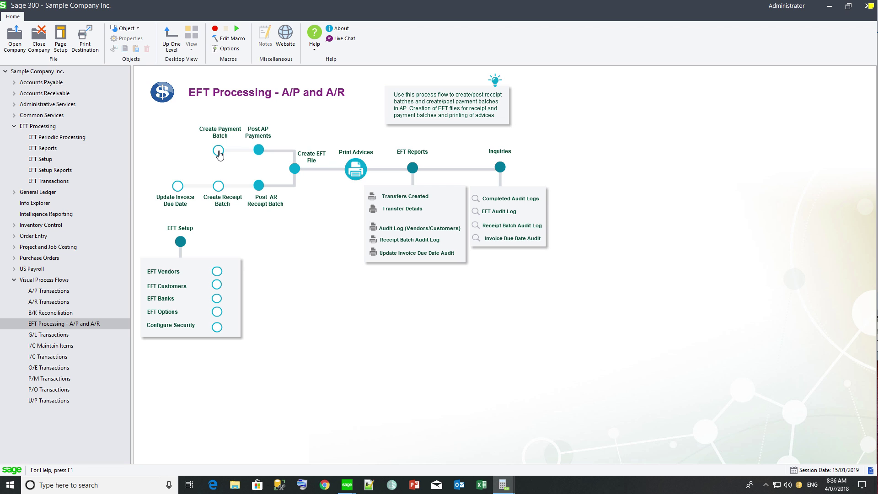
Step: Check Create Payment Batch, review batch 28's payment entries, and start posting it
{"action": "left_click", "coordinate": [218, 151]}
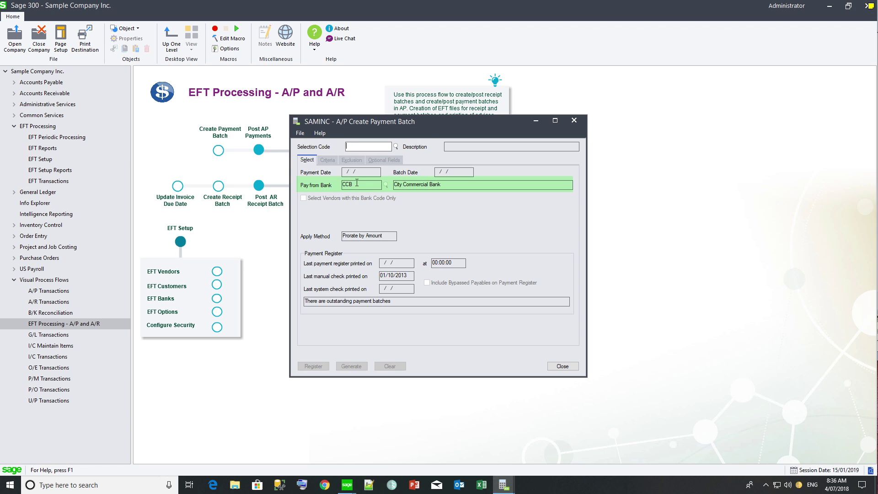
{"action": "left_click", "coordinate": [573, 121]}
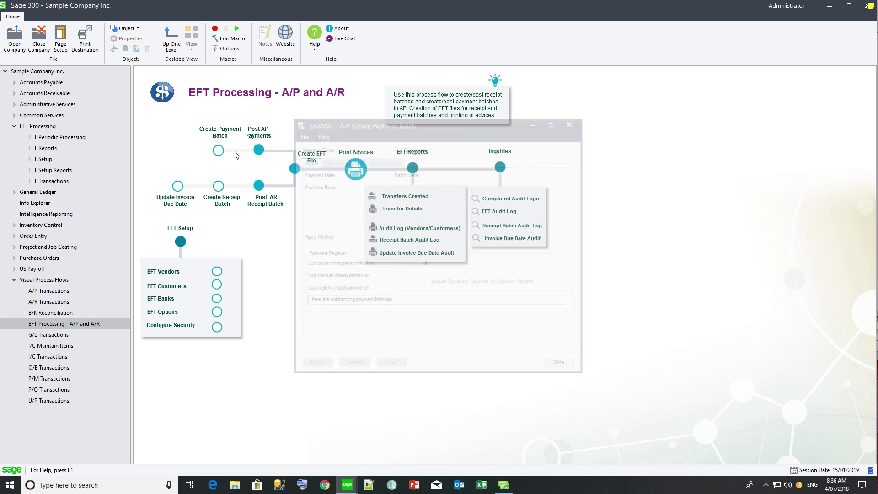
{"action": "left_click", "coordinate": [259, 149]}
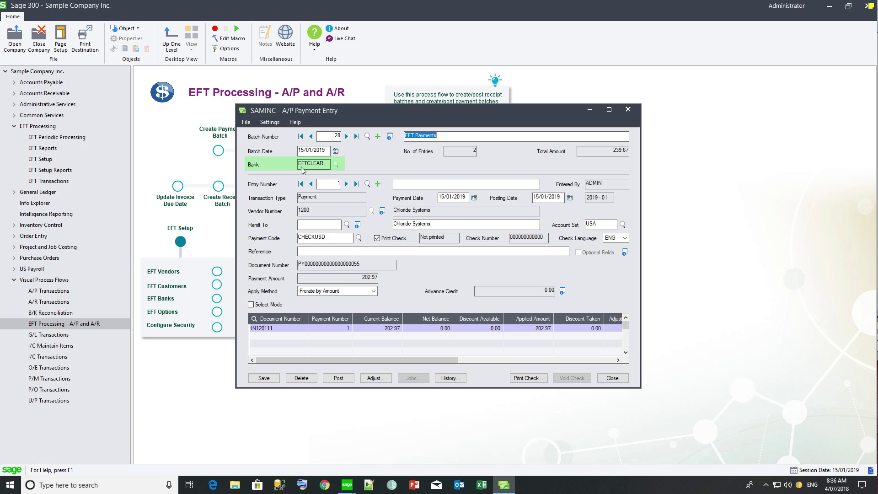
{"action": "left_click", "coordinate": [346, 185]}
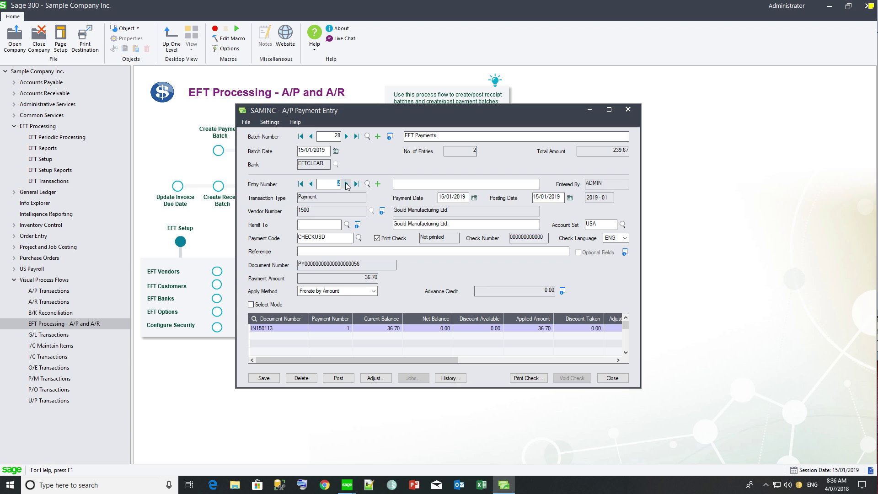
{"action": "left_click", "coordinate": [339, 378]}
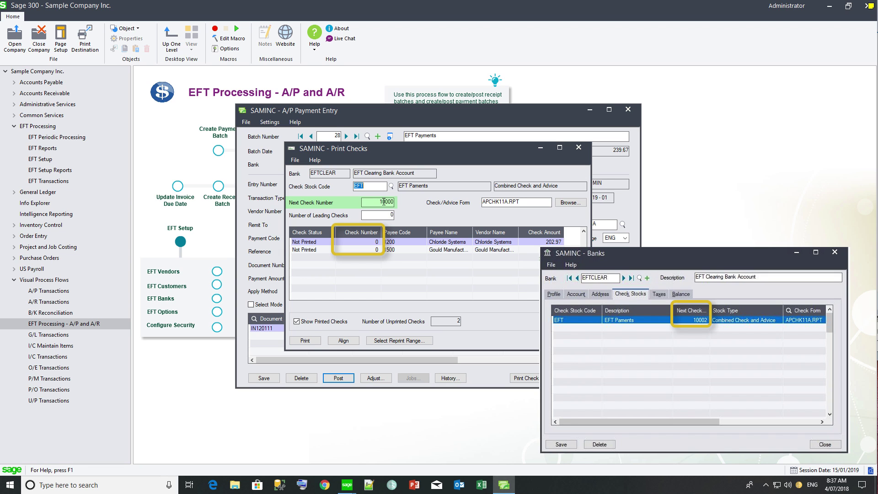
Step: Print the advices for batch 28's two payments, confirm they printed, and post the batch
{"action": "left_click", "coordinate": [305, 341]}
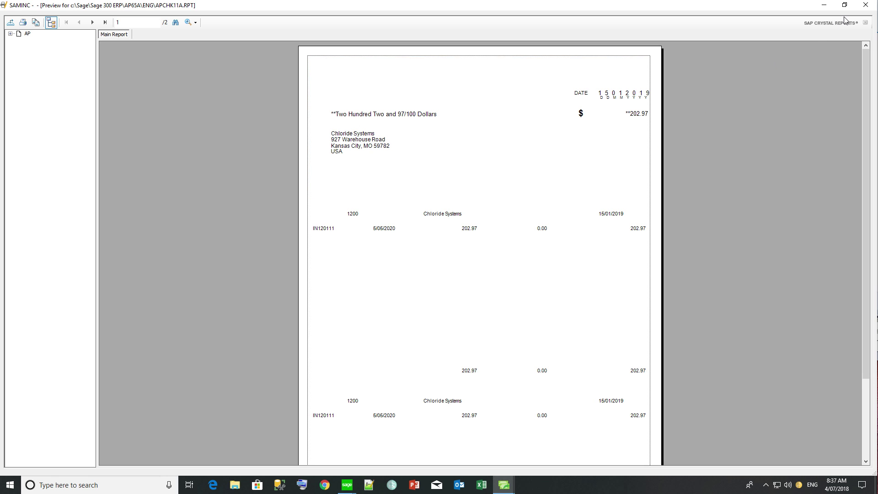
{"action": "left_click", "coordinate": [865, 8]}
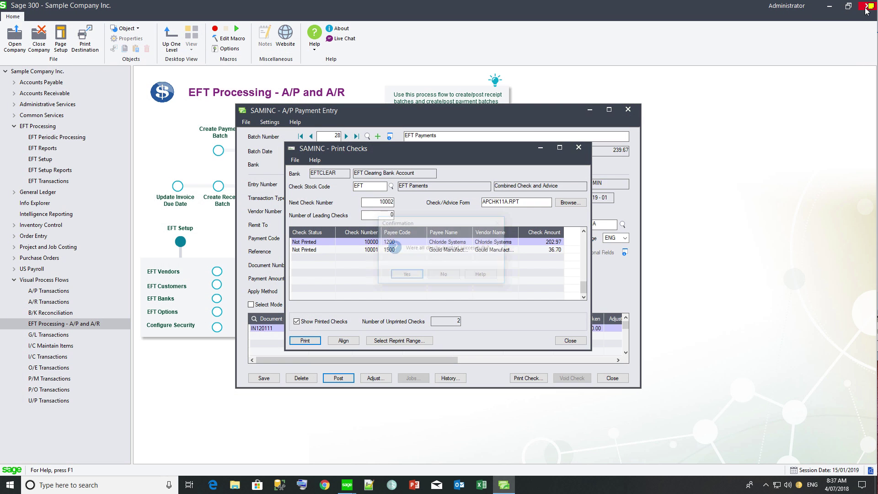
{"action": "left_click", "coordinate": [401, 277]}
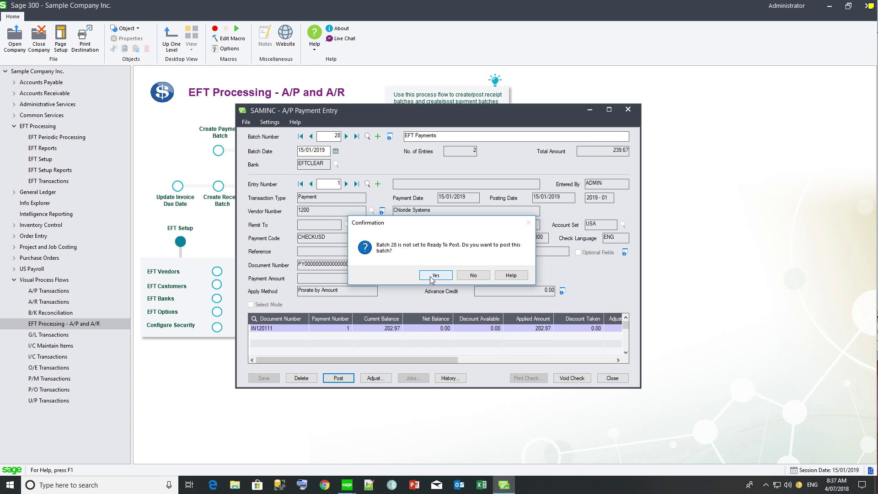
{"action": "left_click", "coordinate": [430, 275]}
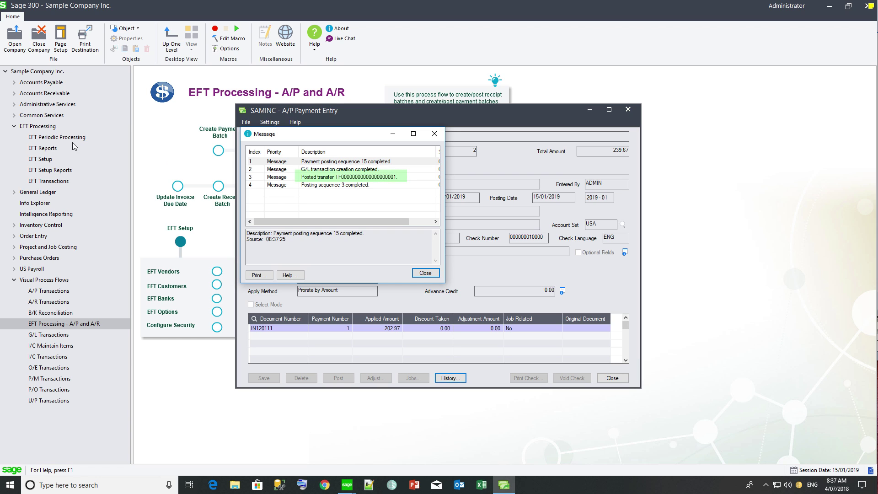
Step: Run the Bank Services Transaction Listing and trace the 239.67 EFT PAYMENT through CCB and EFTCLEAR
{"action": "left_click", "coordinate": [57, 114]}
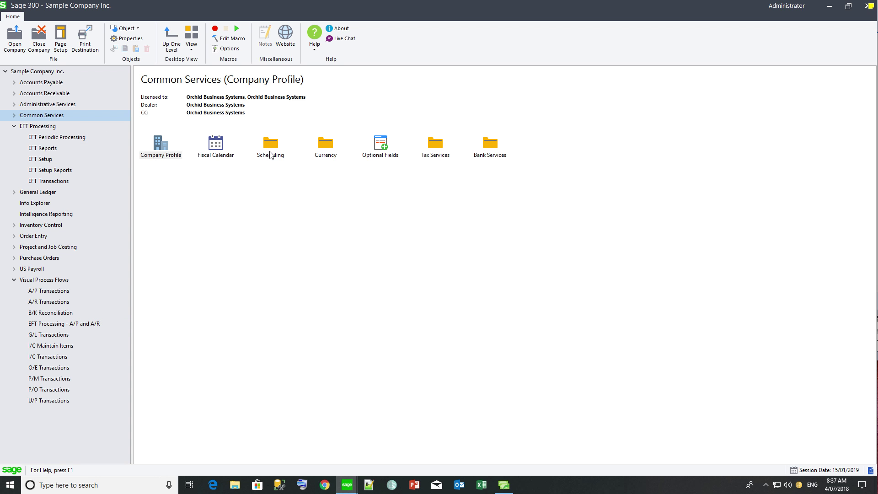
{"action": "double_click", "coordinate": [491, 145]}
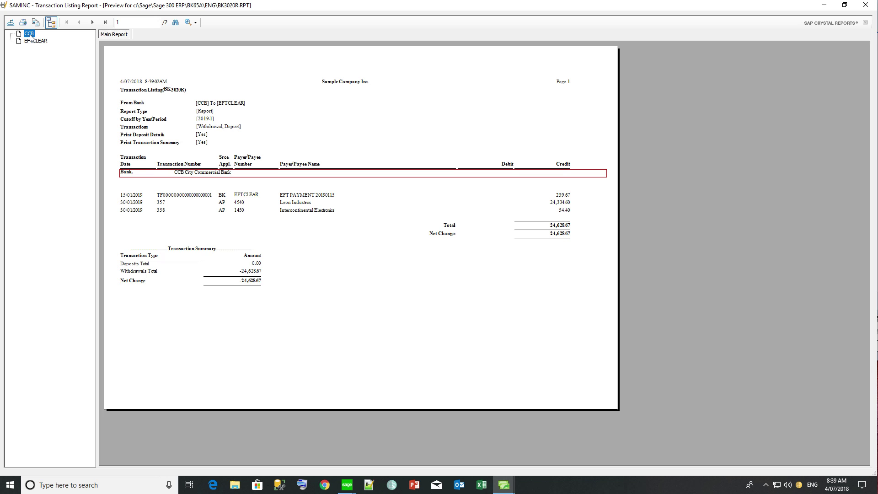
{"action": "left_click", "coordinate": [165, 200]}
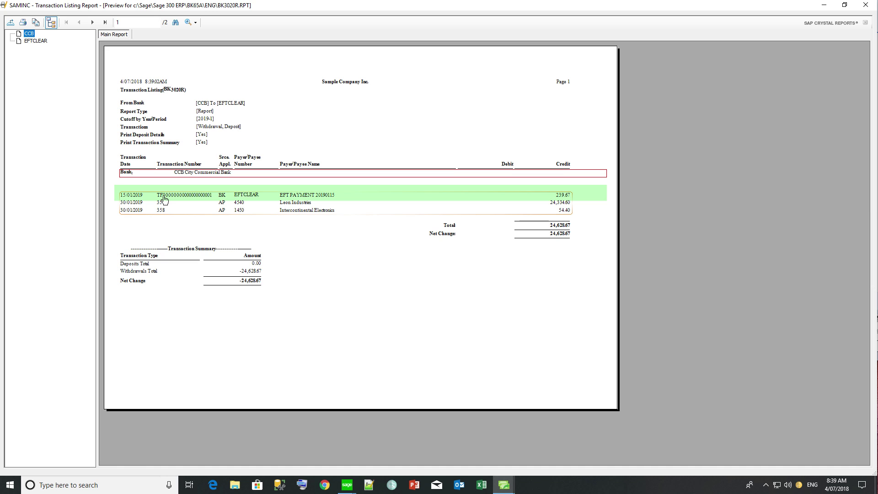
{"action": "left_click", "coordinate": [34, 41]}
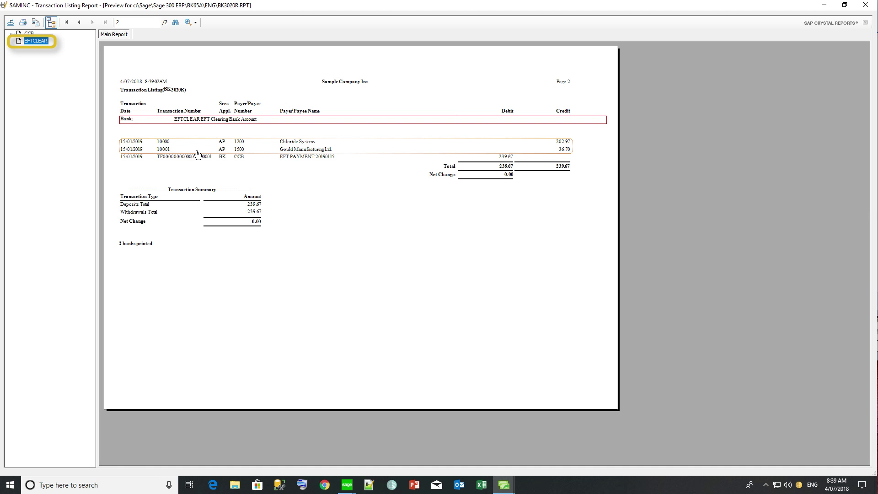
{"action": "left_click", "coordinate": [195, 159]}
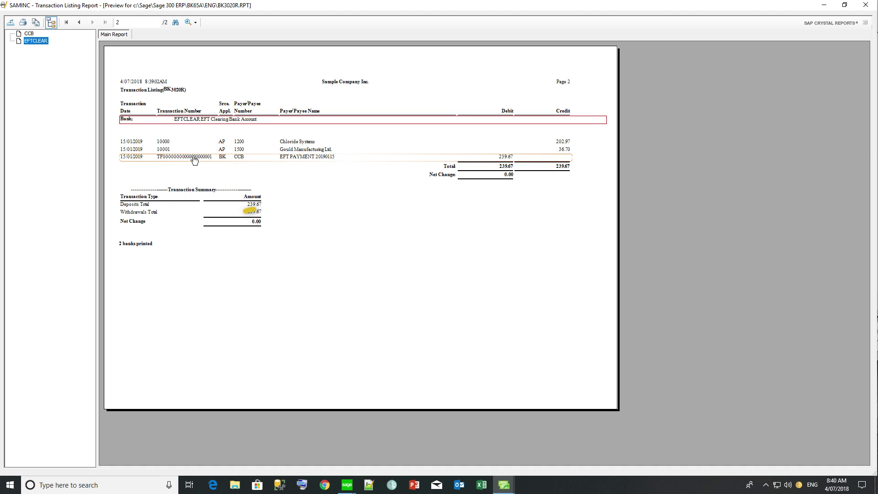
{"action": "left_click", "coordinate": [29, 33]}
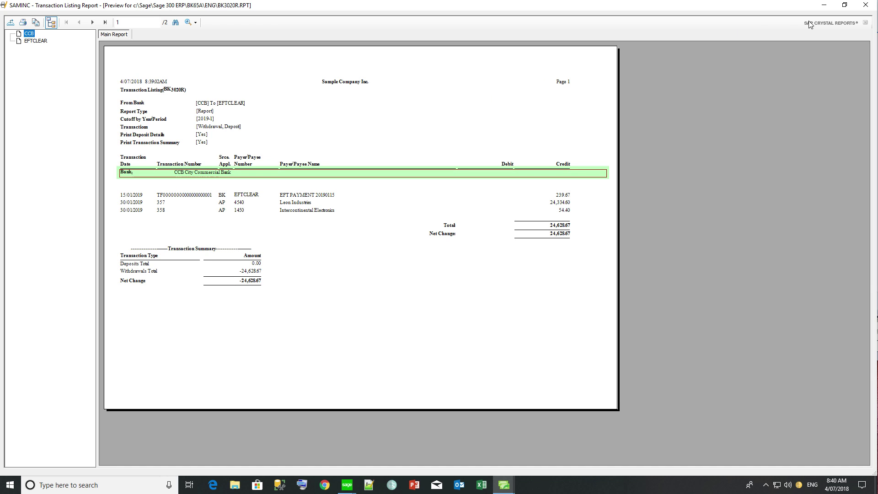
{"action": "left_click", "coordinate": [860, 8]}
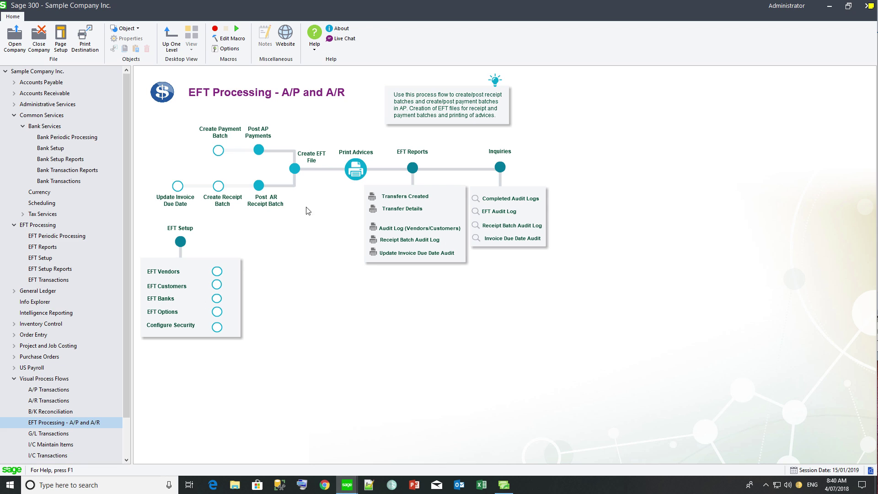
Step: Generate EFT file AP28.cpa from payment batch 28, exporting 2 entries
{"action": "left_click", "coordinate": [294, 170]}
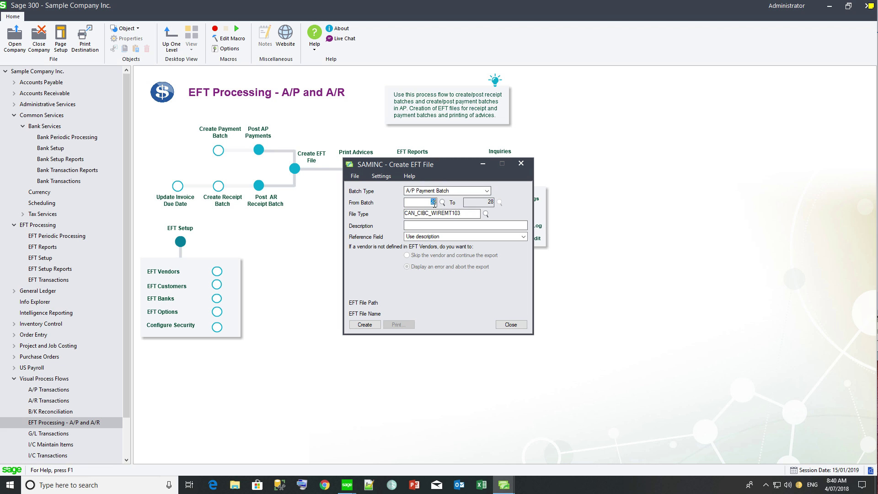
{"action": "left_click", "coordinate": [442, 203]}
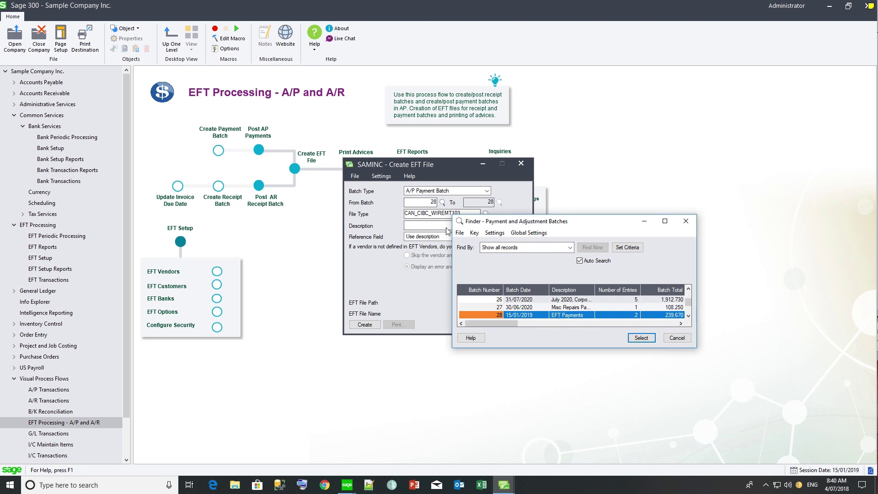
{"action": "left_click", "coordinate": [535, 315]}
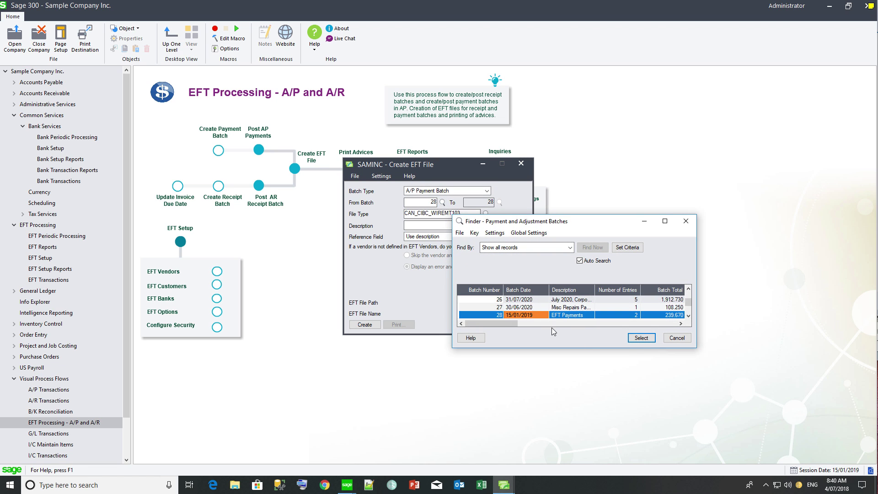
{"action": "left_click", "coordinate": [641, 338]}
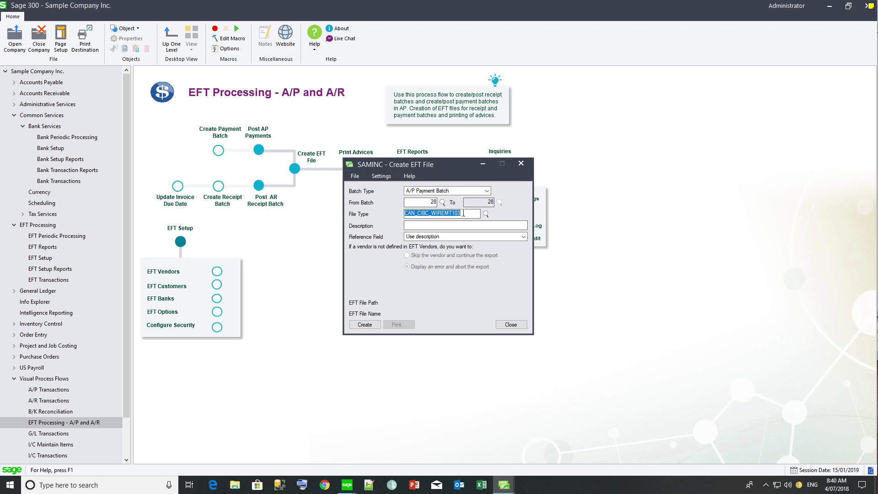
{"action": "left_click", "coordinate": [358, 327]}
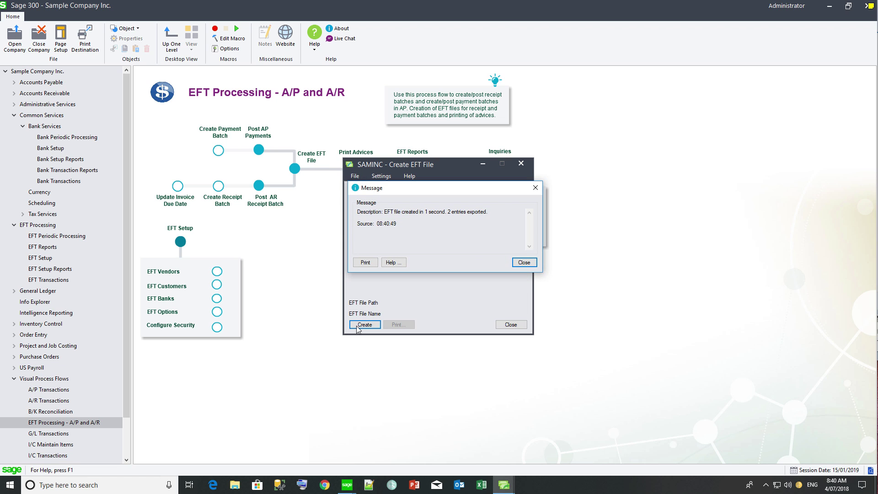
{"action": "left_click", "coordinate": [520, 266]}
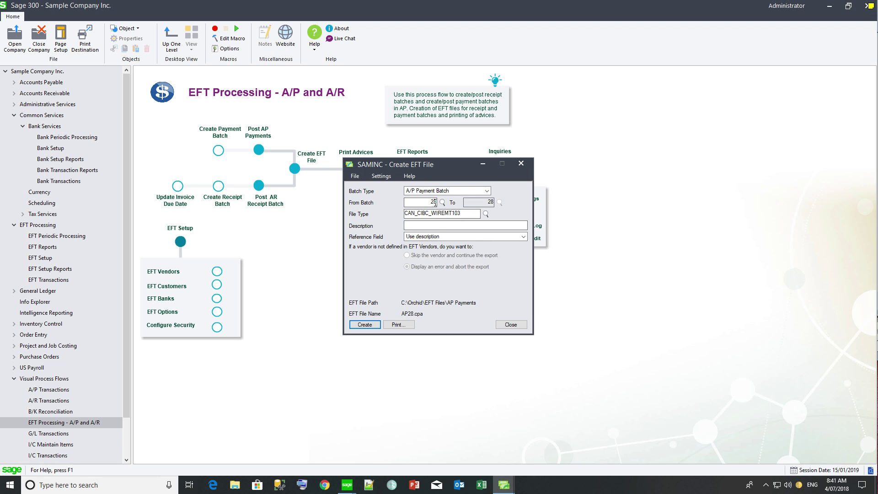
Step: Re-export AP28.cpa for batch 28, overwriting the earlier file, then close Create EFT File
{"action": "left_click", "coordinate": [365, 324]}
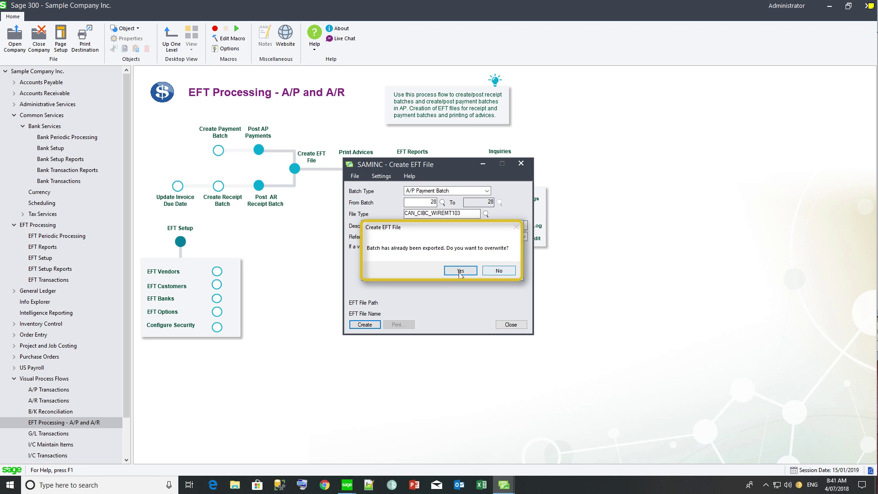
{"action": "left_click", "coordinate": [460, 271]}
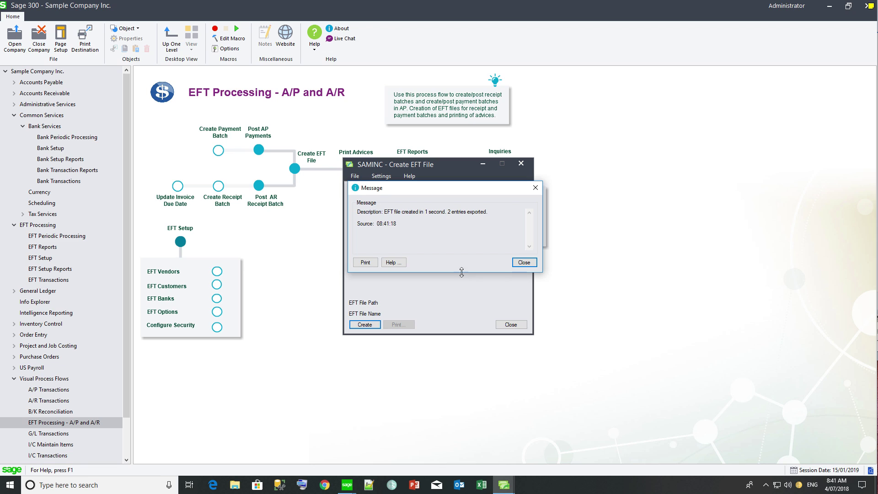
{"action": "left_click", "coordinate": [523, 264]}
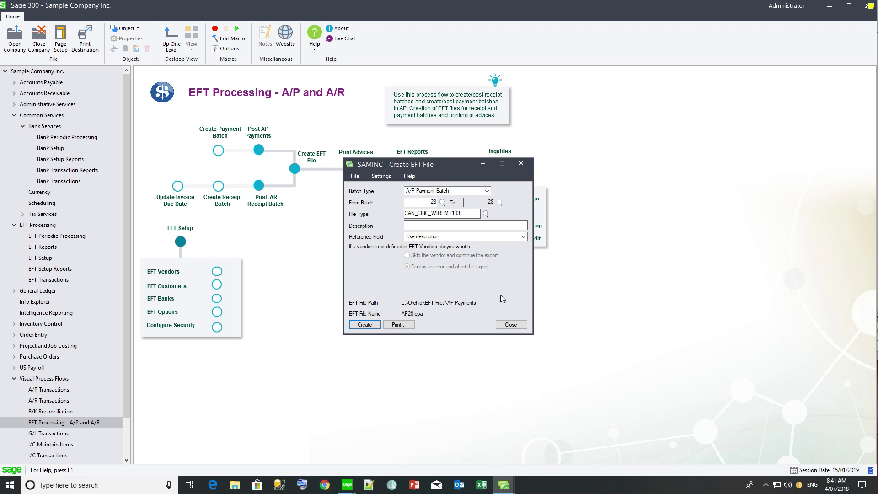
{"action": "left_click", "coordinate": [512, 325]}
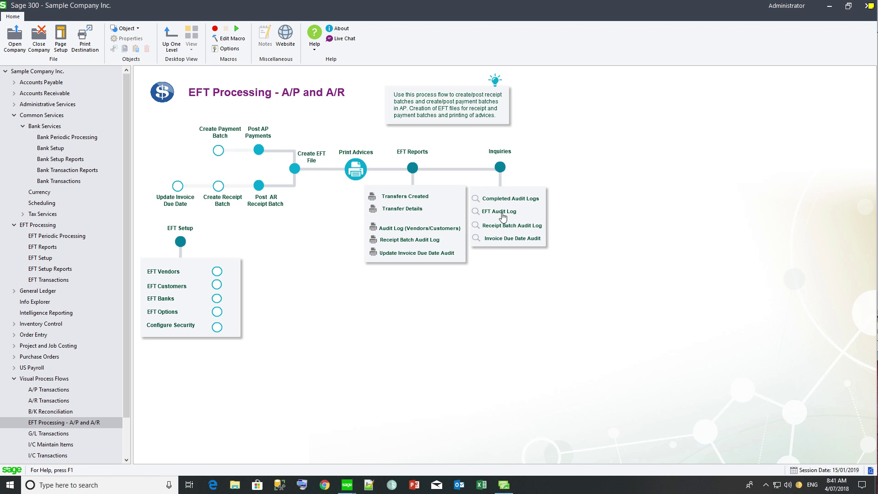
Step: Review the EFT Clear Completed log for batches 26, 28 and 28, then close the window
{"action": "left_click", "coordinate": [504, 199]}
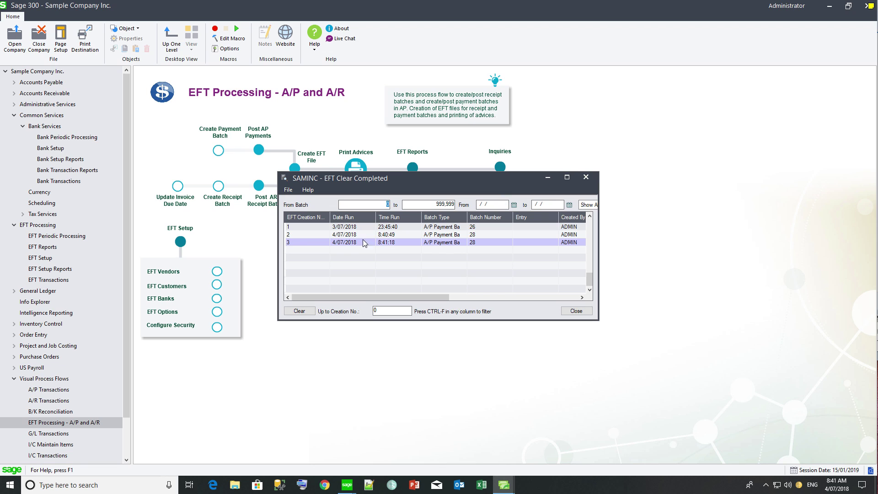
{"action": "left_click", "coordinate": [481, 236]}
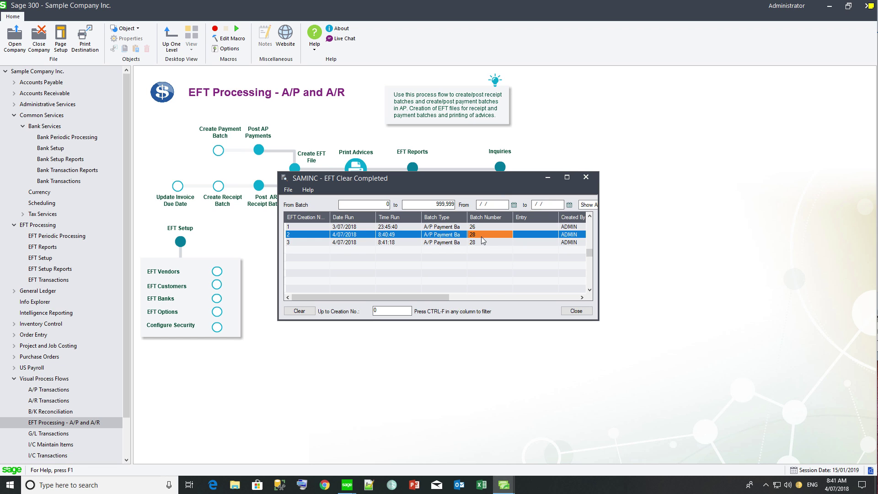
{"action": "left_click", "coordinate": [479, 242]}
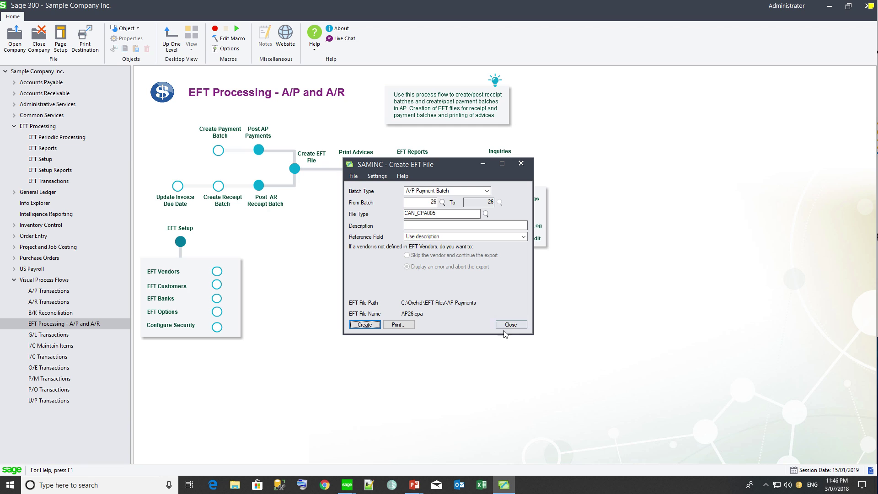
{"action": "left_click", "coordinate": [507, 325]}
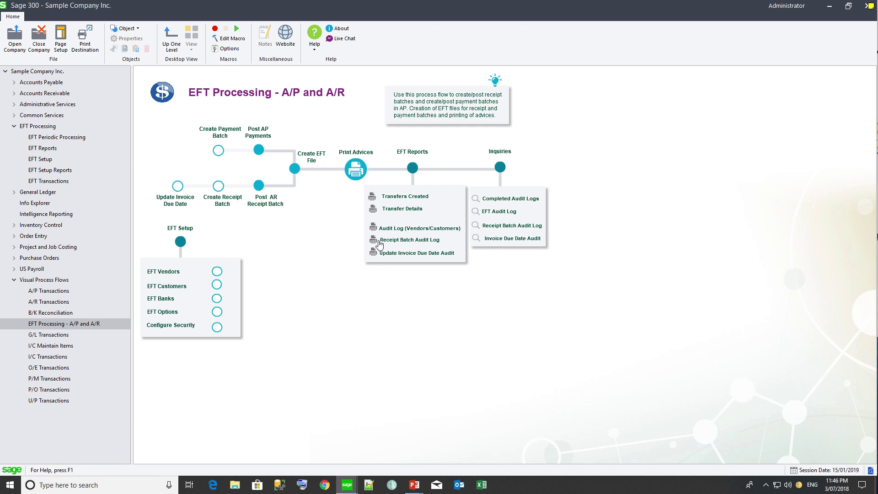
Step: In Print Advices, set Delivery Method to Vendor/Customer with report ELPAY01.RPT
{"action": "left_click", "coordinate": [355, 172]}
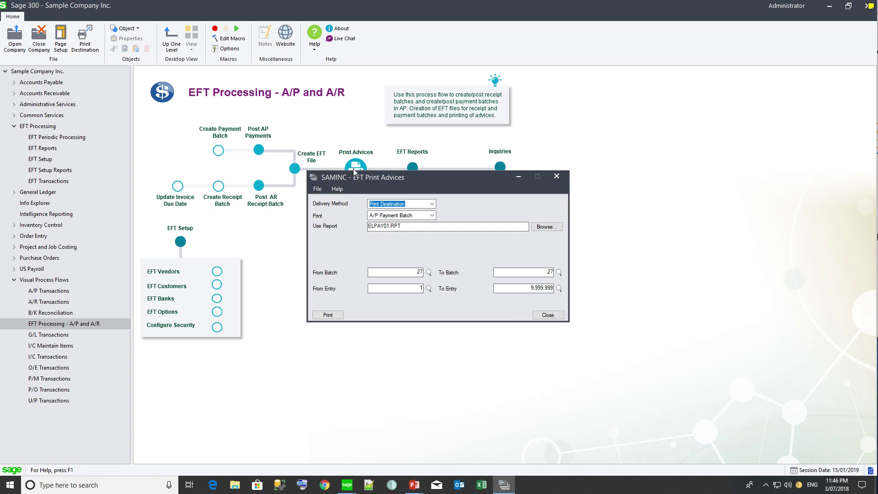
{"action": "left_click", "coordinate": [432, 205]}
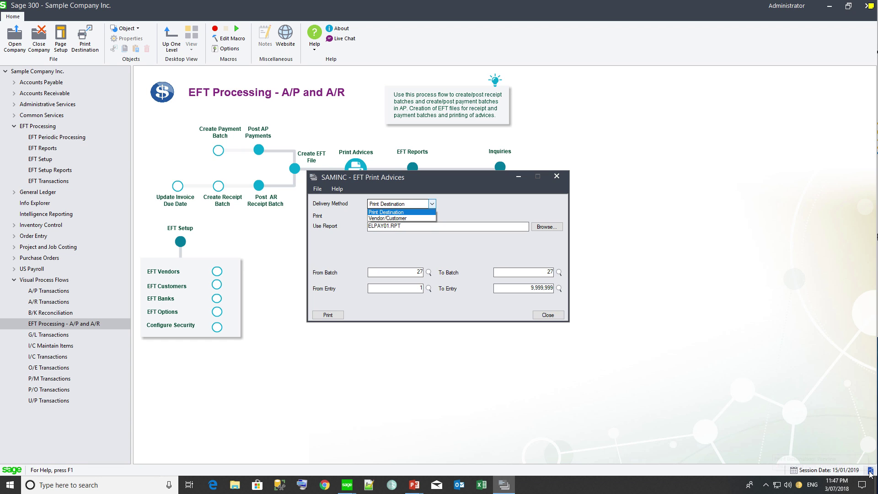
{"action": "left_click", "coordinate": [407, 216]}
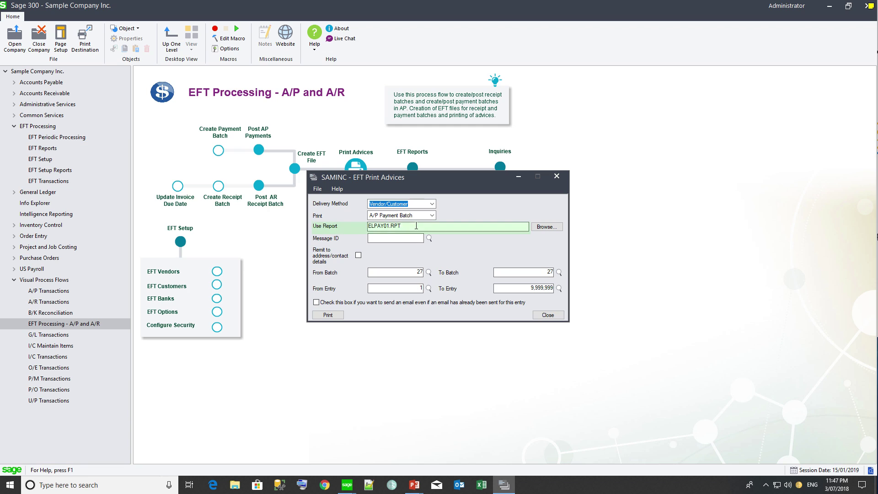
{"action": "left_click_drag", "start_coordinate": [416, 226], "coordinate": [357, 227]}
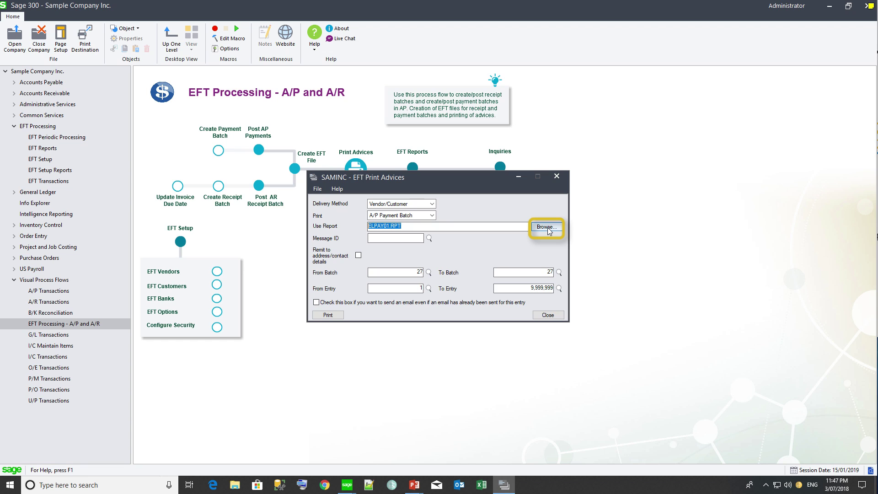
Step: Choose e-mail message PAYMENTS, set the batch to 26, and print the advices
{"action": "left_click", "coordinate": [406, 238]}
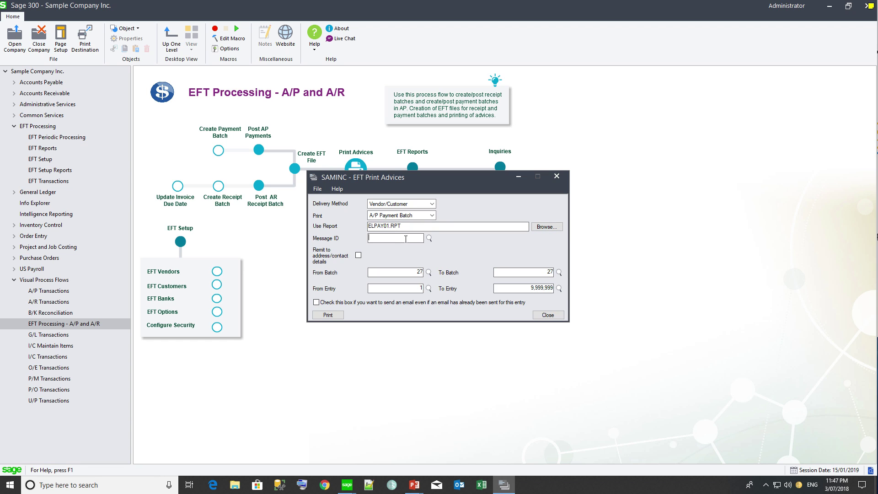
{"action": "left_click", "coordinate": [430, 238]}
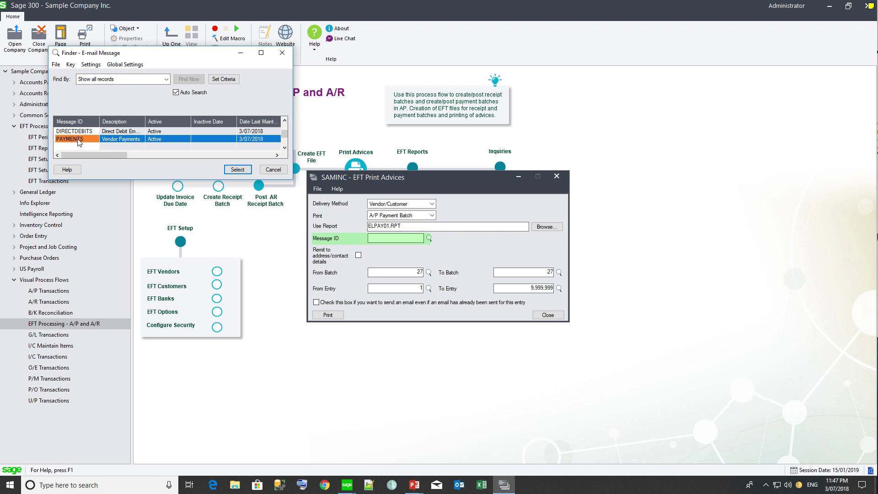
{"action": "left_click", "coordinate": [236, 171]}
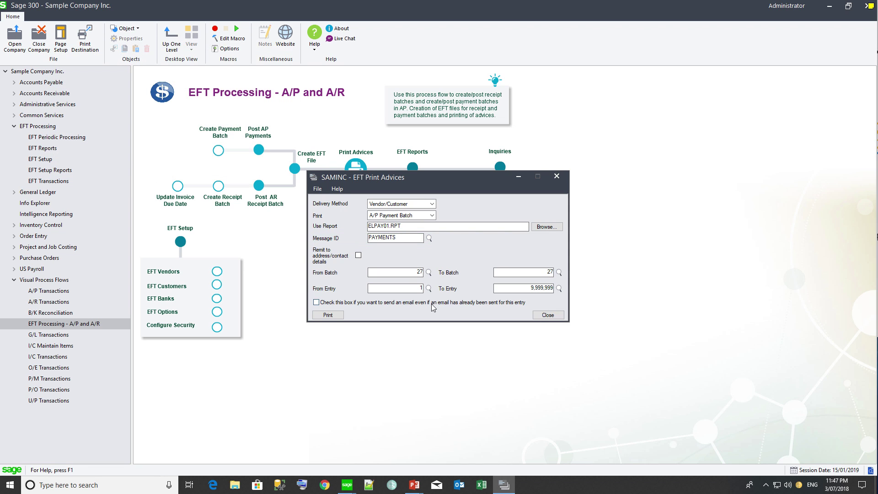
{"action": "left_click", "coordinate": [415, 269]}
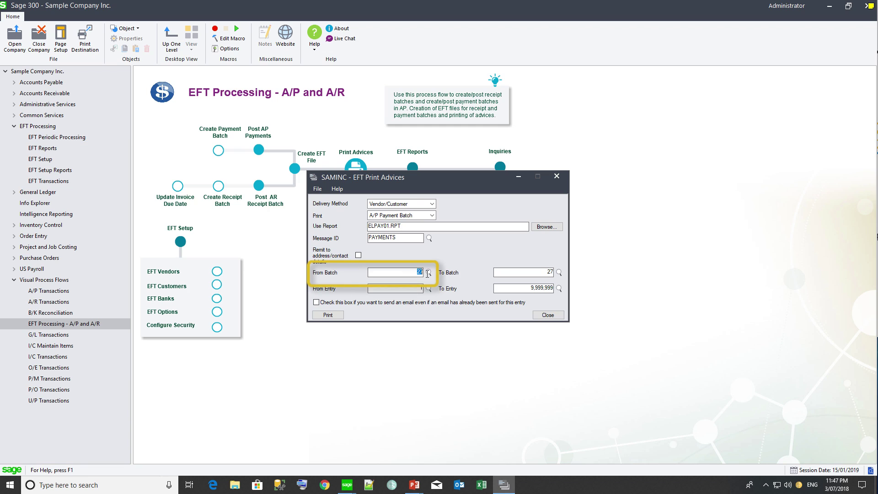
{"action": "type", "text": "26"}
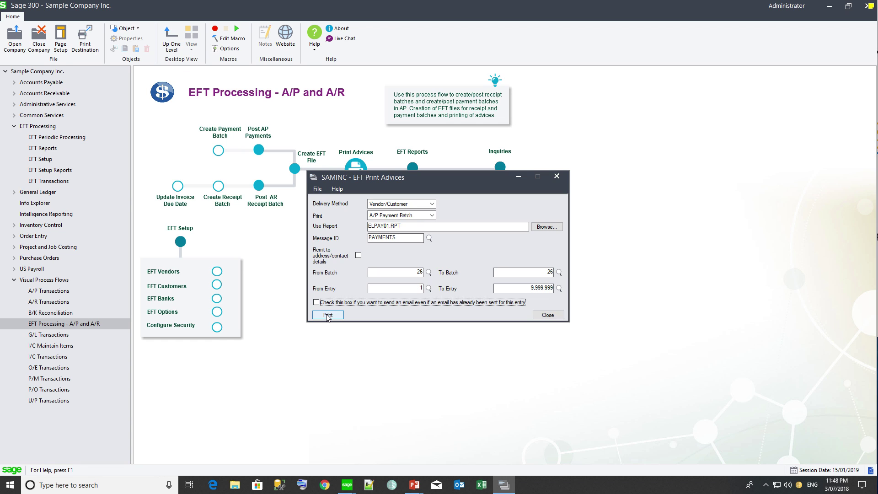
{"action": "left_click", "coordinate": [328, 315]}
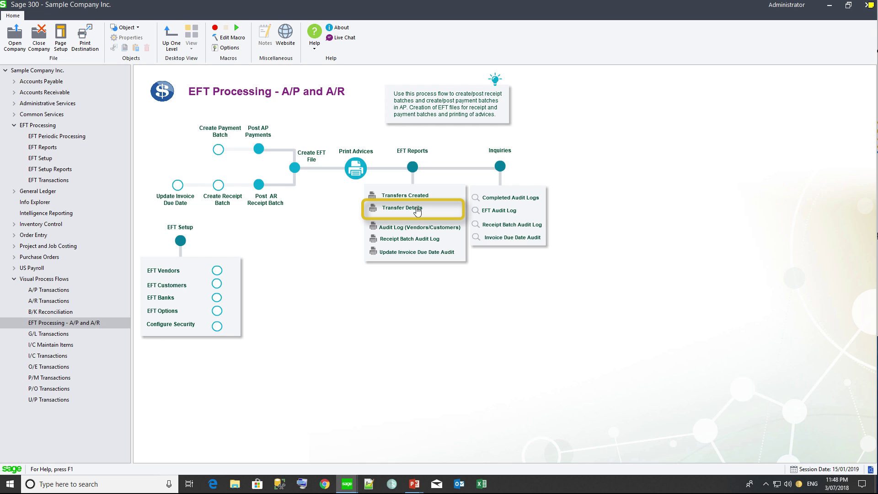
Step: Open the batch 26 EFT run from Completed Audit Logs to show five payments totalling 1,912.73
{"action": "left_click", "coordinate": [502, 202]}
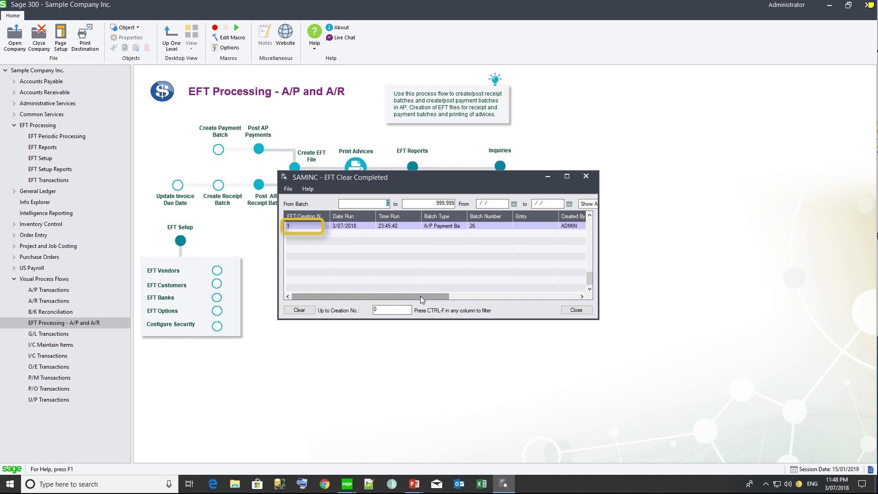
{"action": "left_click_drag", "start_coordinate": [422, 298], "coordinate": [535, 297]}
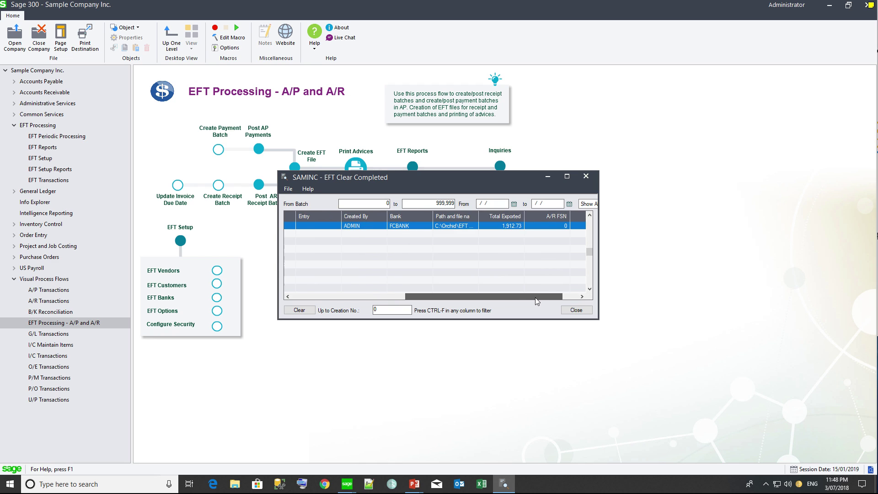
{"action": "double_click", "coordinate": [467, 226]}
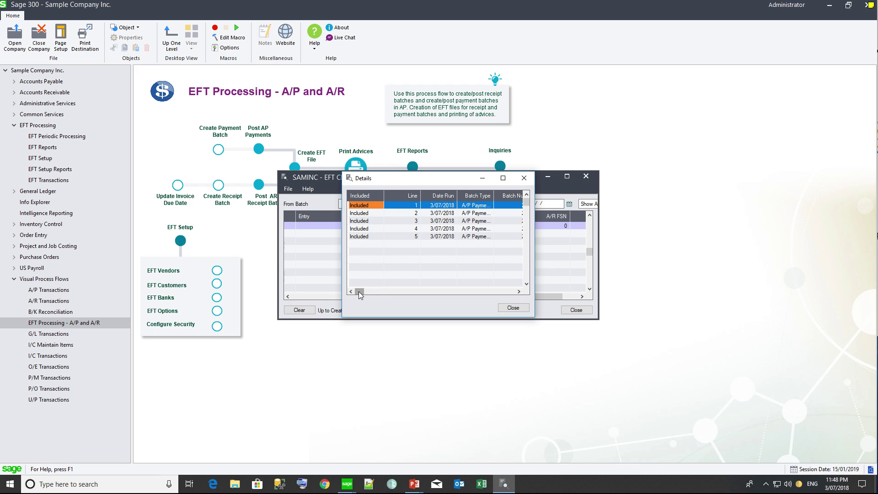
{"action": "left_click_drag", "start_coordinate": [359, 292], "coordinate": [410, 292]}
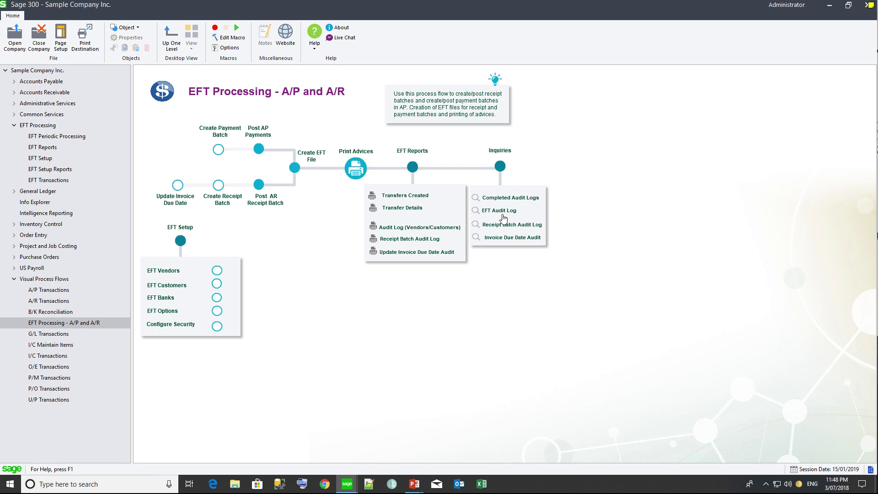
Step: Open the EFT Audit Log, scroll to New Value, and bring up filtering for the Account Number change
{"action": "left_click", "coordinate": [502, 213]}
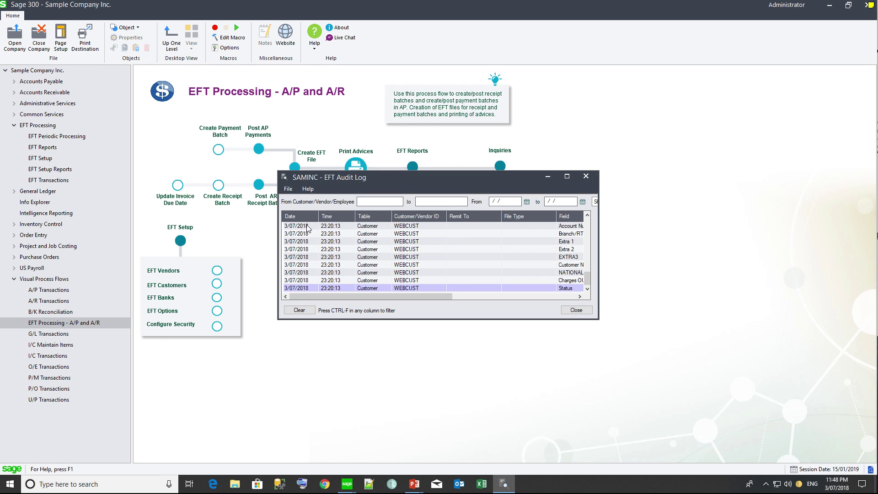
{"action": "left_click", "coordinate": [587, 280]}
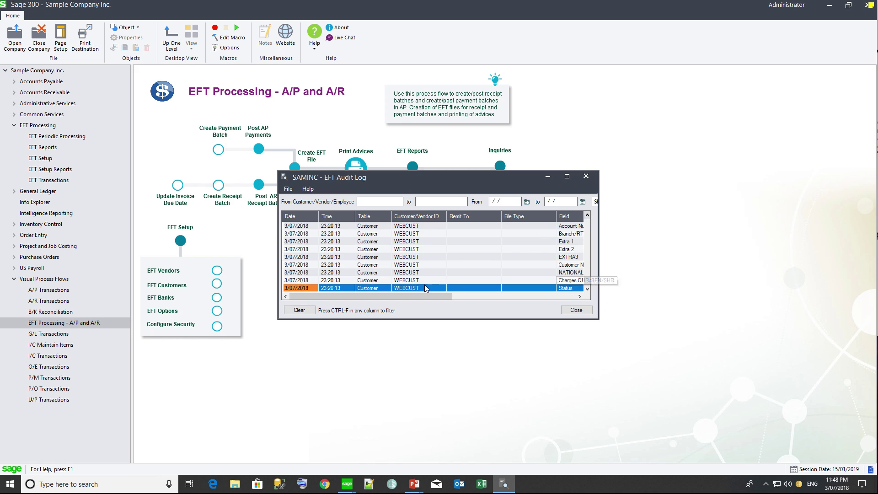
{"action": "left_click_drag", "start_coordinate": [419, 297], "coordinate": [499, 300]}
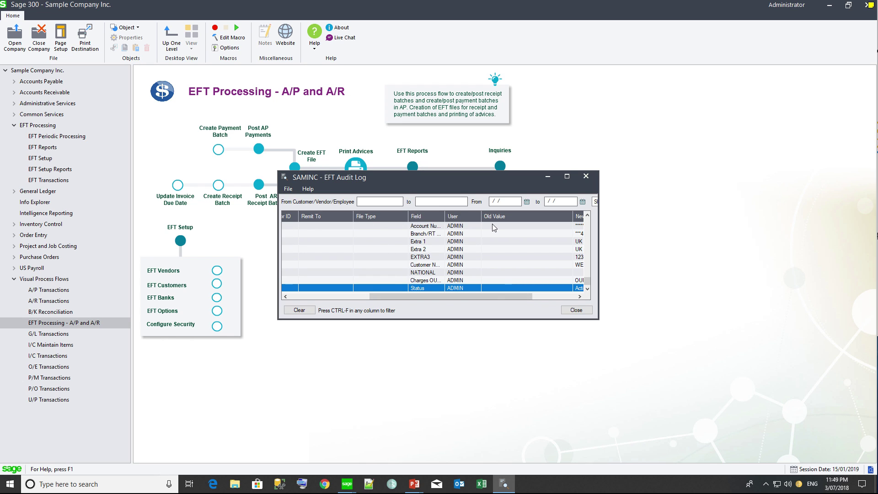
{"action": "left_click_drag", "start_coordinate": [496, 298], "coordinate": [534, 298]}
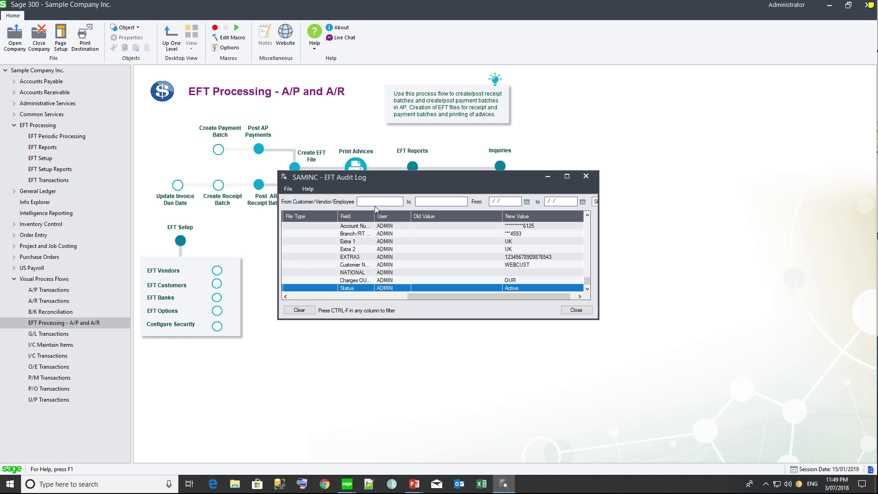
{"action": "left_click", "coordinate": [357, 227]}
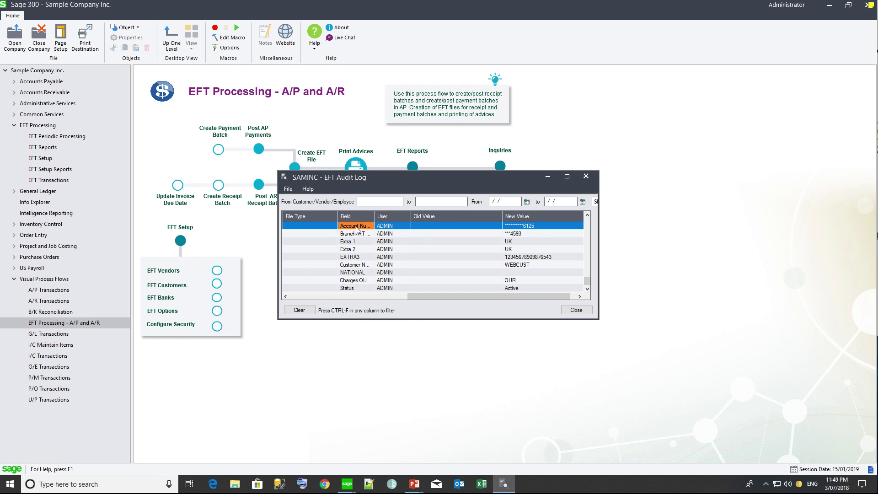
{"action": "key", "text": "ctrl+f"}
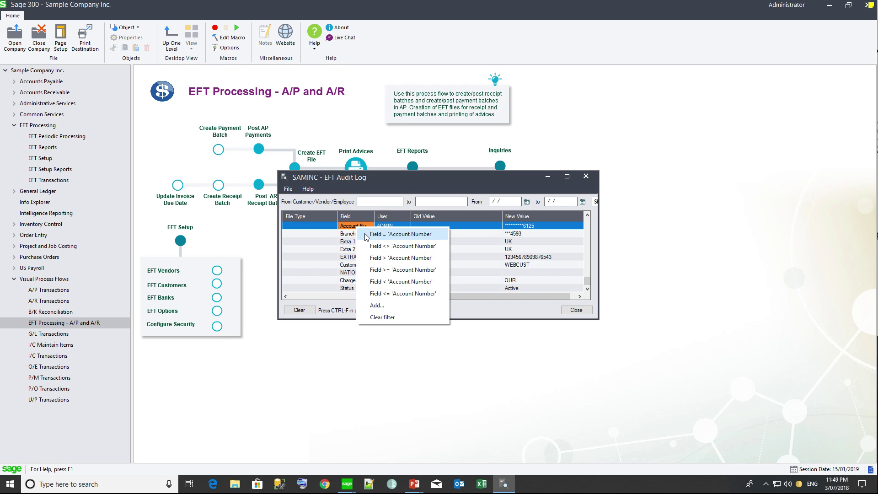
Step: Filter the EFT Audit Log to show only Account Number changes
{"action": "left_click", "coordinate": [366, 234]}
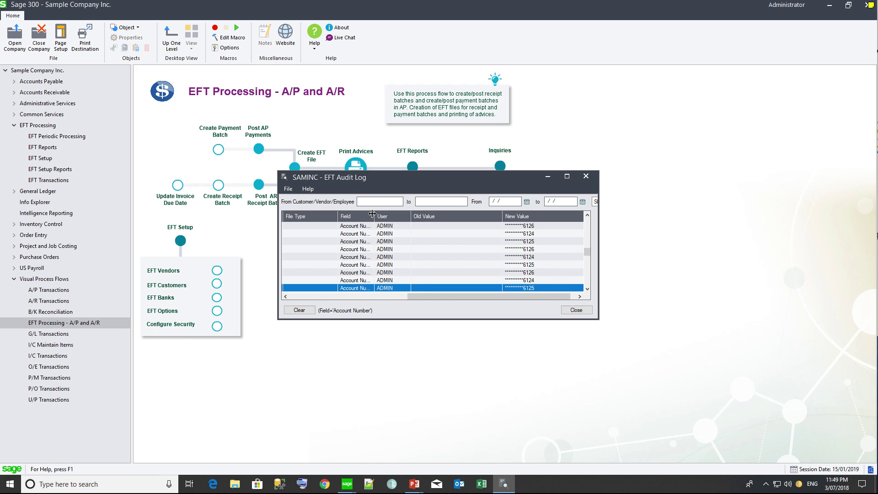
{"action": "left_click_drag", "start_coordinate": [373, 213], "coordinate": [386, 214]}
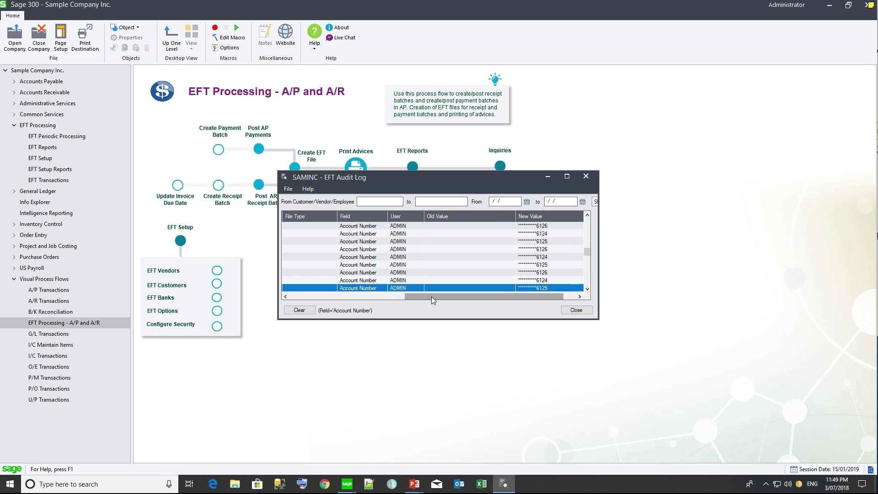
{"action": "left_click_drag", "start_coordinate": [432, 296], "coordinate": [306, 290]}
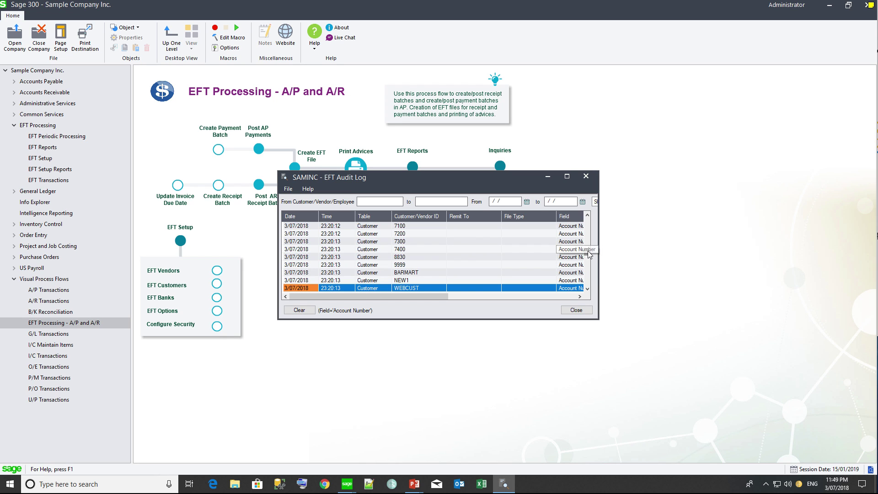
{"action": "left_click_drag", "start_coordinate": [587, 252], "coordinate": [589, 208]}
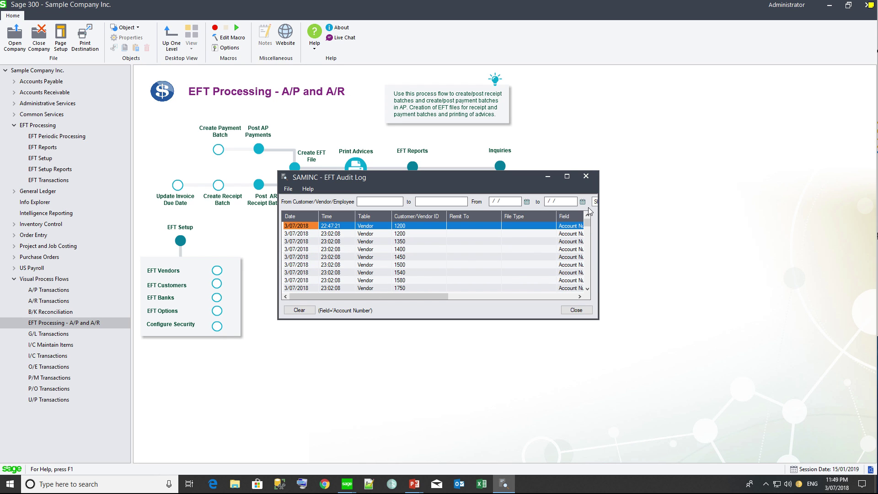
Step: Narrow the log to Vendor table account number changes, review Old/New Values, and close it
{"action": "left_click", "coordinate": [373, 228]}
{"action": "right_click", "coordinate": [373, 228]}
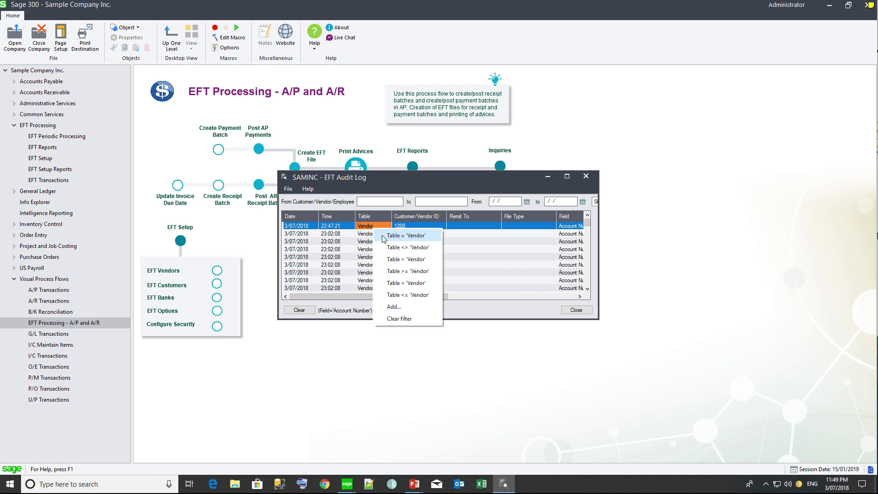
{"action": "left_click", "coordinate": [383, 237]}
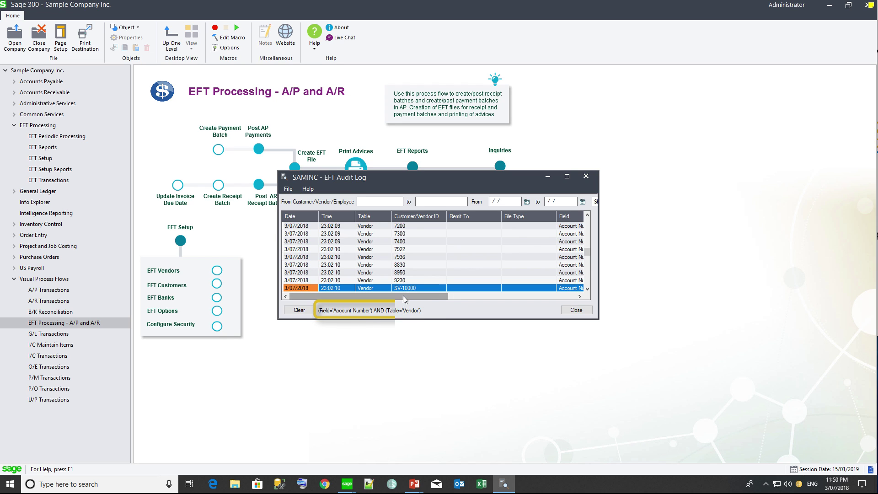
{"action": "left_click_drag", "start_coordinate": [421, 294], "coordinate": [541, 300]}
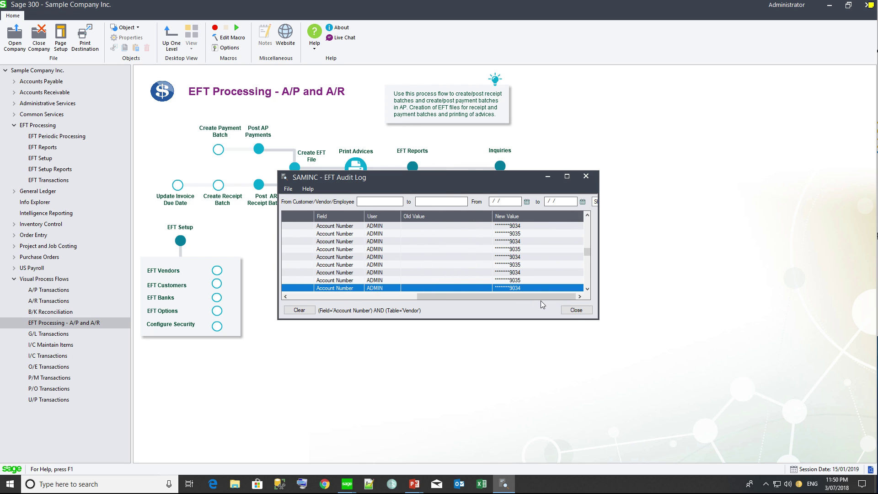
{"action": "left_click", "coordinate": [576, 309]}
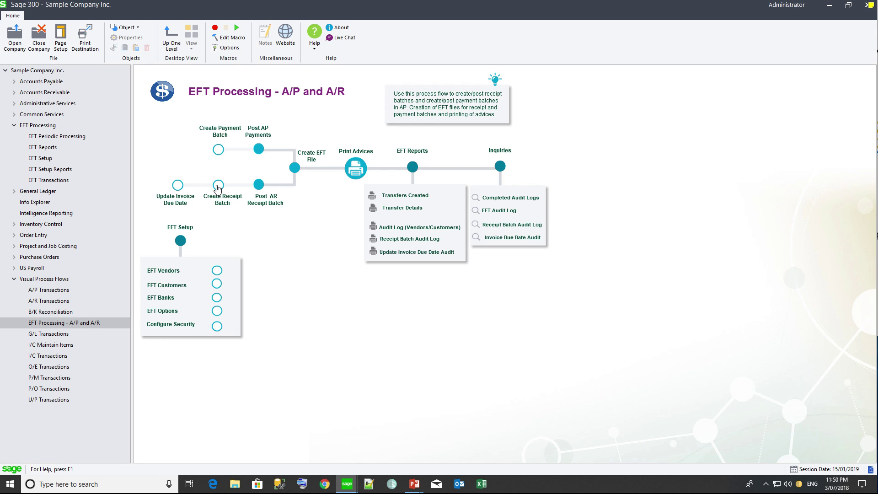
Step: List customer 1200's invoices for a wide date range on Update Invoice Due Date's Multiple Documents tab
{"action": "left_click", "coordinate": [180, 185]}
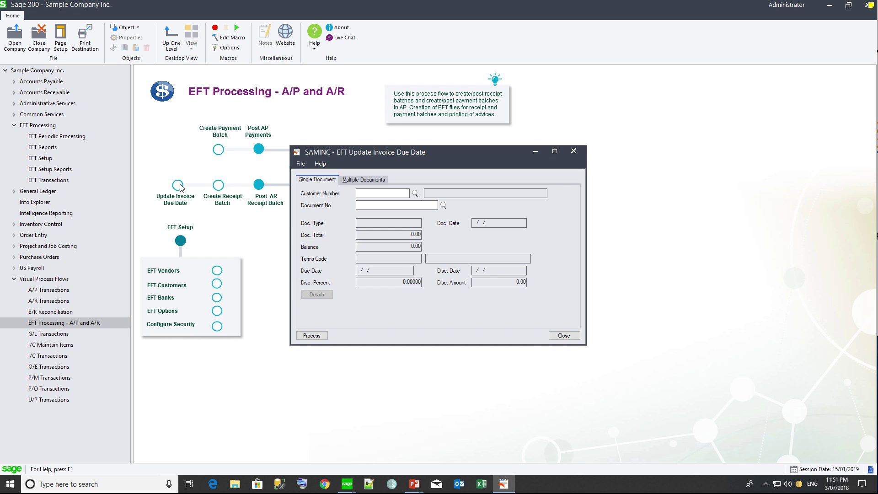
{"action": "left_click", "coordinate": [361, 180]}
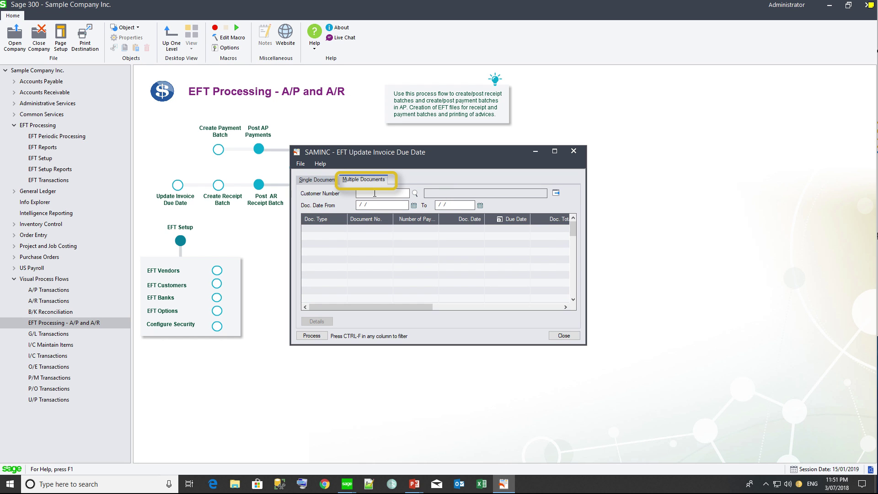
{"action": "type", "text": "1200"}
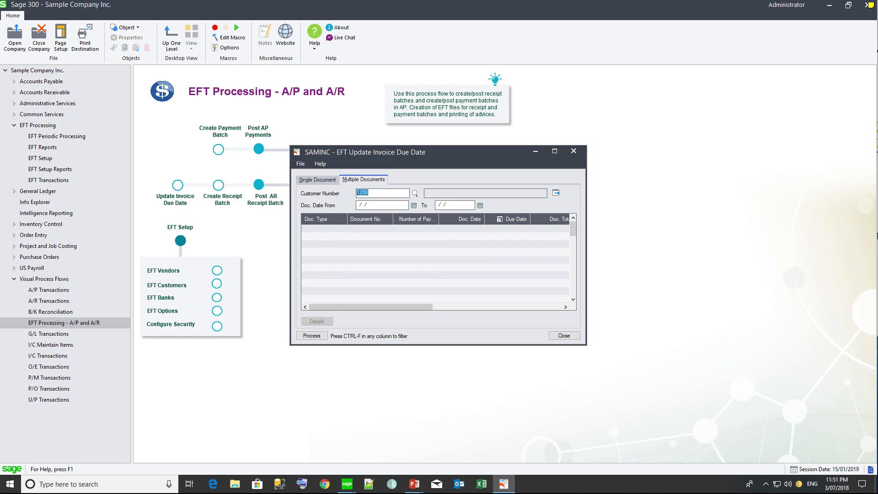
{"action": "key", "text": "Tab"}
{"action": "type", "text": "01/"}
{"action": "type", "text": "01/2020"}
{"action": "key", "text": "Tab"}
{"action": "type", "text": "01012030"}
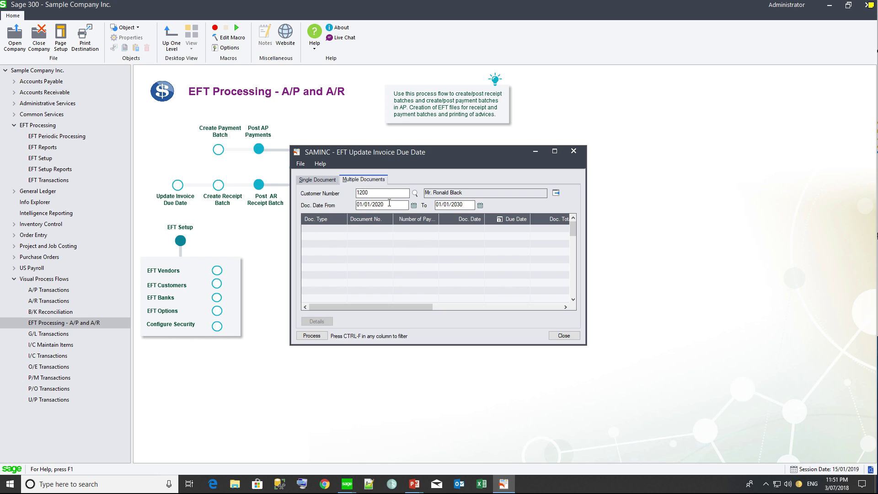
{"action": "key", "text": "BackSpace"}
{"action": "key", "text": "BackSpace"}
{"action": "type", "text": "10"}
{"action": "key", "text": "Tab"}
{"action": "left_click", "coordinate": [555, 193]}
{"action": "left_click_drag", "start_coordinate": [393, 216], "coordinate": [400, 218]}
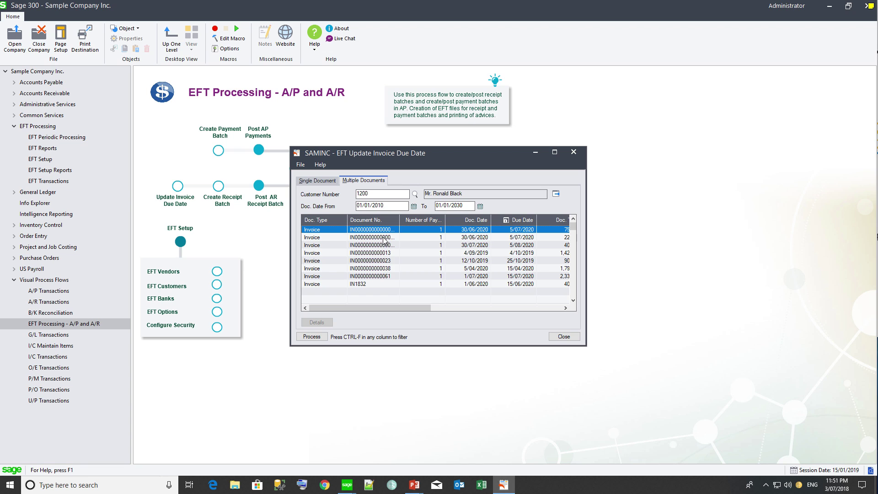
{"action": "left_click_drag", "start_coordinate": [399, 221], "coordinate": [425, 224]}
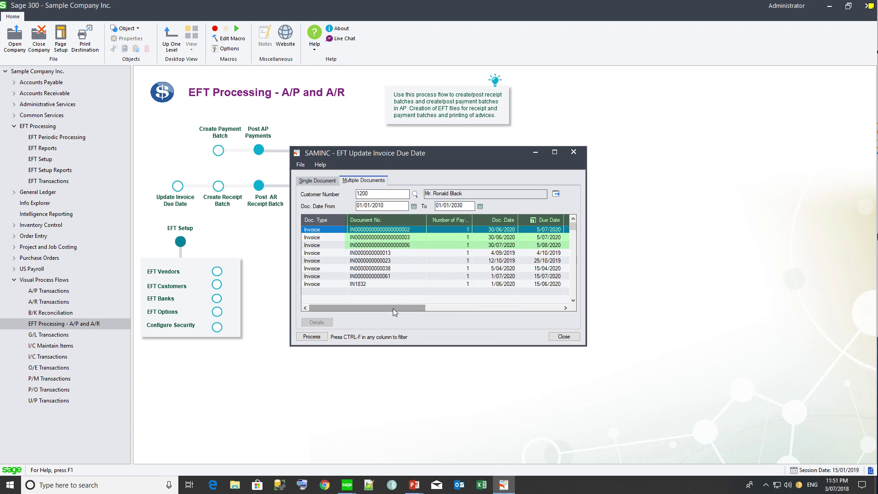
{"action": "left_click_drag", "start_coordinate": [393, 308], "coordinate": [454, 308]}
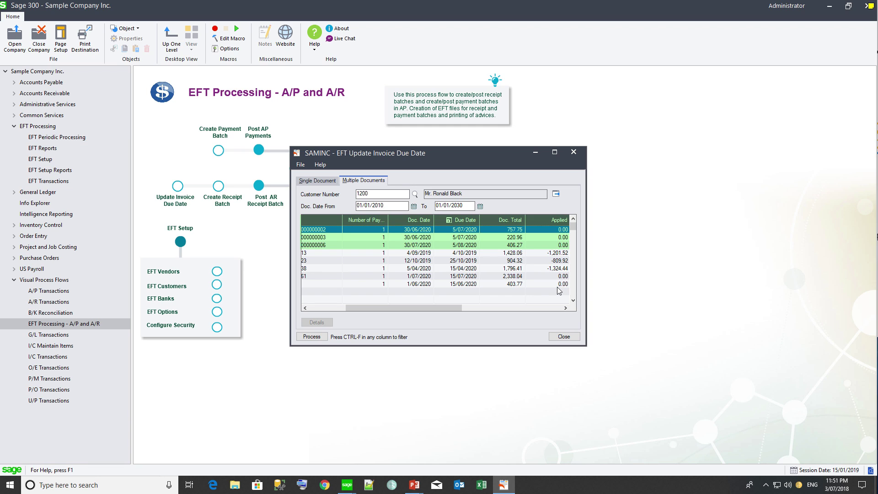
Step: Change the first two invoices' due dates to 05/09/2020 and process the update
{"action": "left_click", "coordinate": [467, 230]}
{"action": "left_click", "coordinate": [447, 229]}
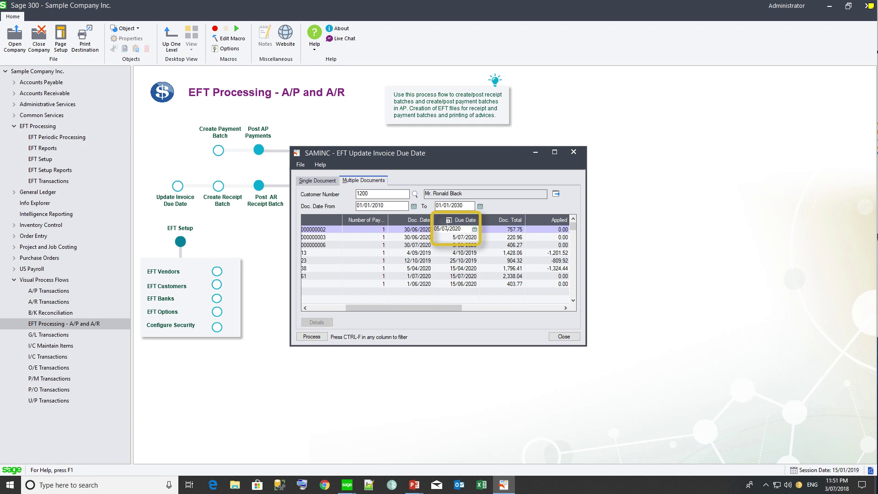
{"action": "key", "text": "BackSpace"}
{"action": "type", "text": "9"}
{"action": "key", "text": "Down"}
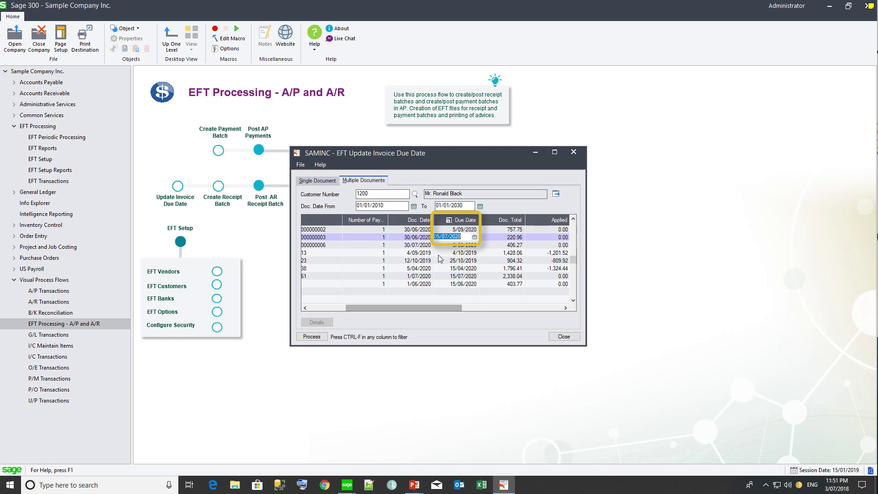
{"action": "left_click", "coordinate": [447, 236]}
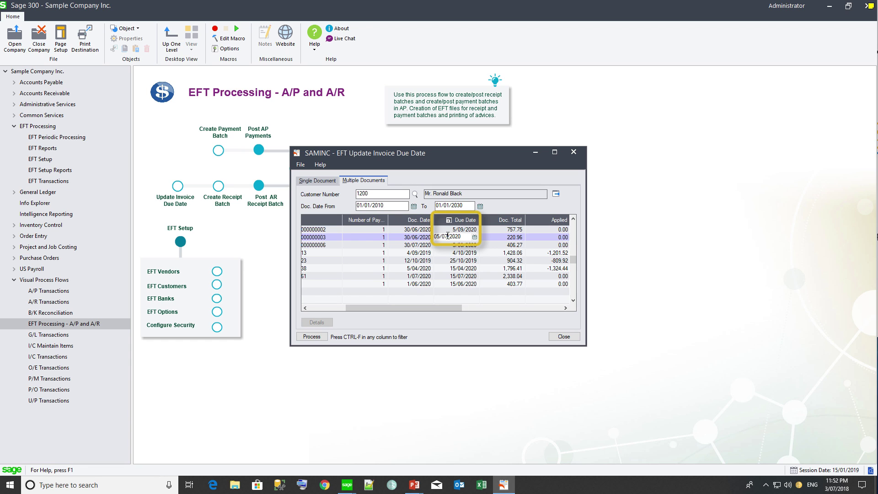
{"action": "key", "text": "BackSpace"}
{"action": "type", "text": "9"}
{"action": "key", "text": "Down"}
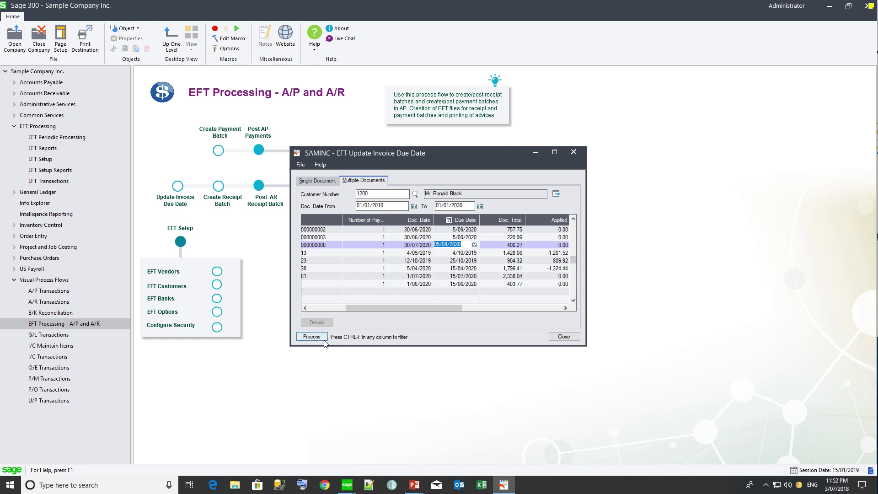
{"action": "left_click", "coordinate": [311, 337]}
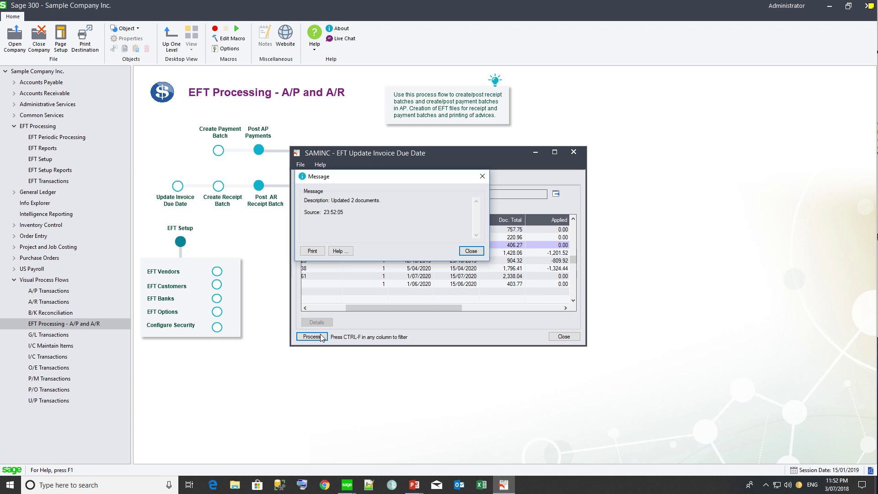
{"action": "left_click", "coordinate": [470, 251]}
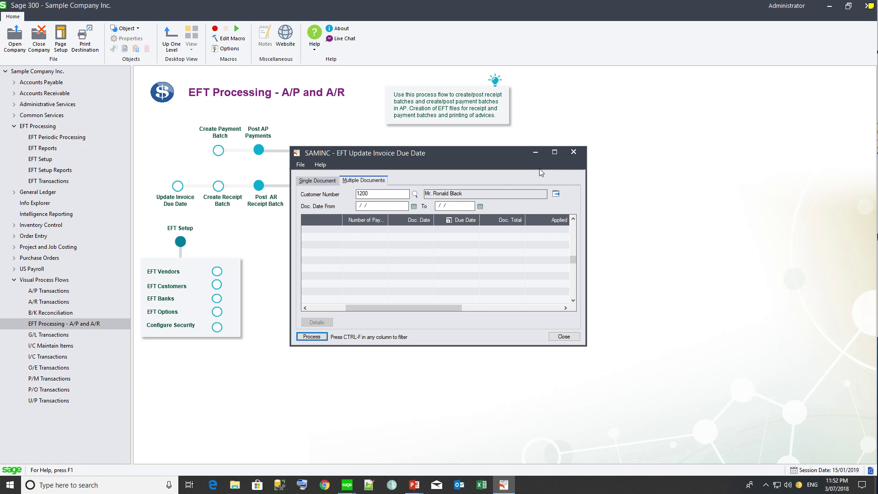
Step: Open Create Receipt Batch and load the DIRECTDEBIT selection code
{"action": "left_click", "coordinate": [574, 156]}
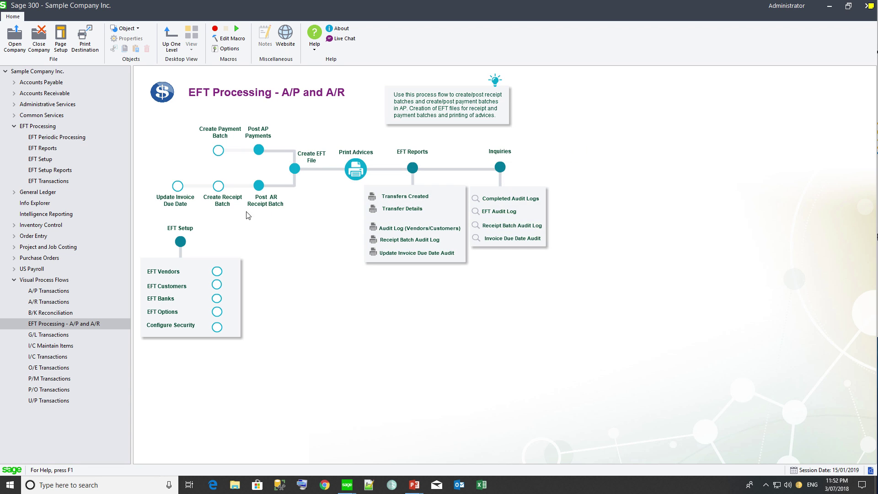
{"action": "left_click", "coordinate": [218, 187]}
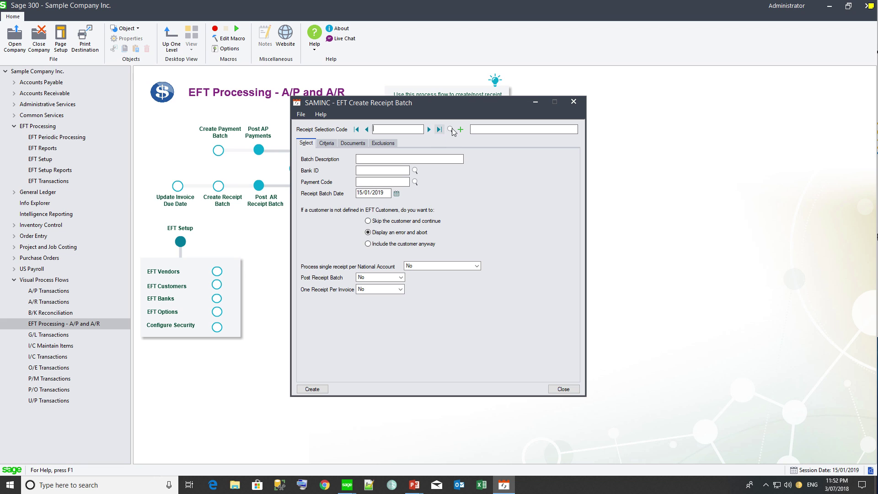
{"action": "left_click", "coordinate": [450, 130]}
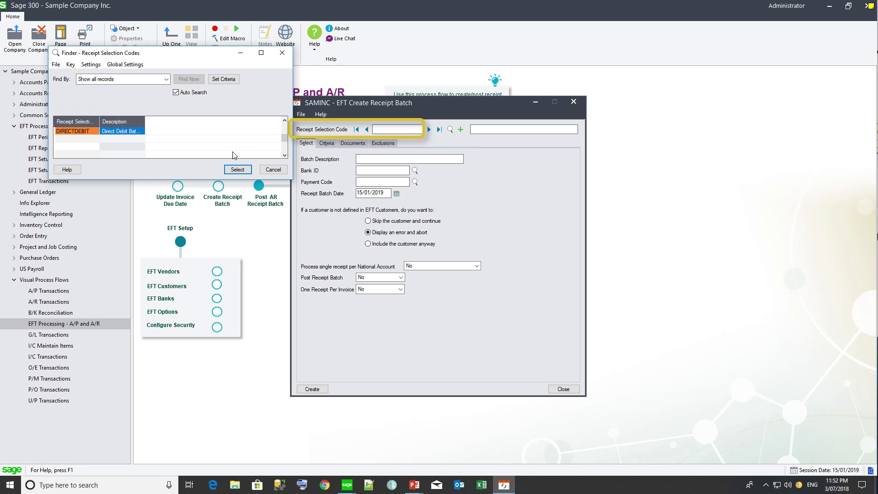
{"action": "left_click", "coordinate": [238, 169]}
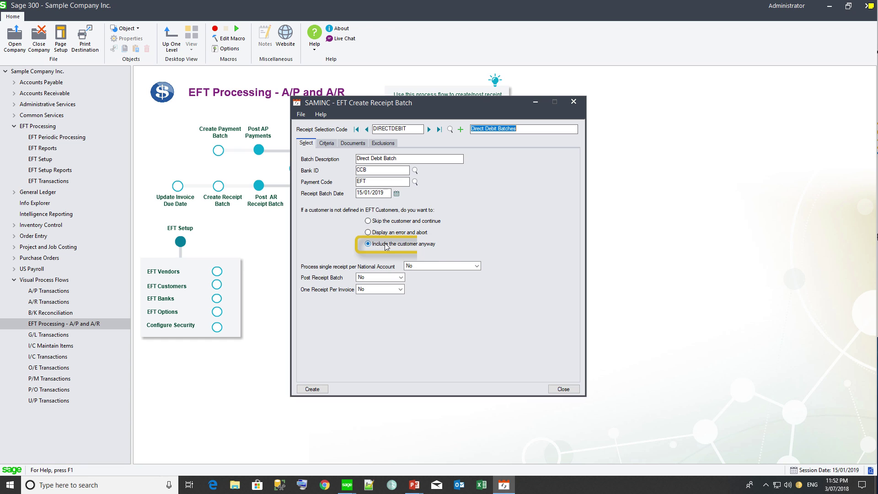
Step: Widen the Invoice Terms Code criteria range to blank through ZZZZZ
{"action": "left_click", "coordinate": [331, 145]}
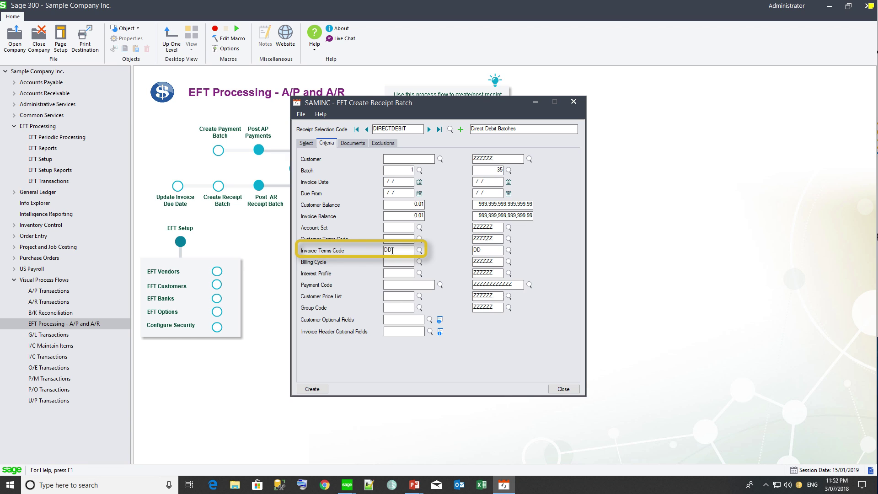
{"action": "left_click_drag", "start_coordinate": [396, 250], "coordinate": [350, 241]}
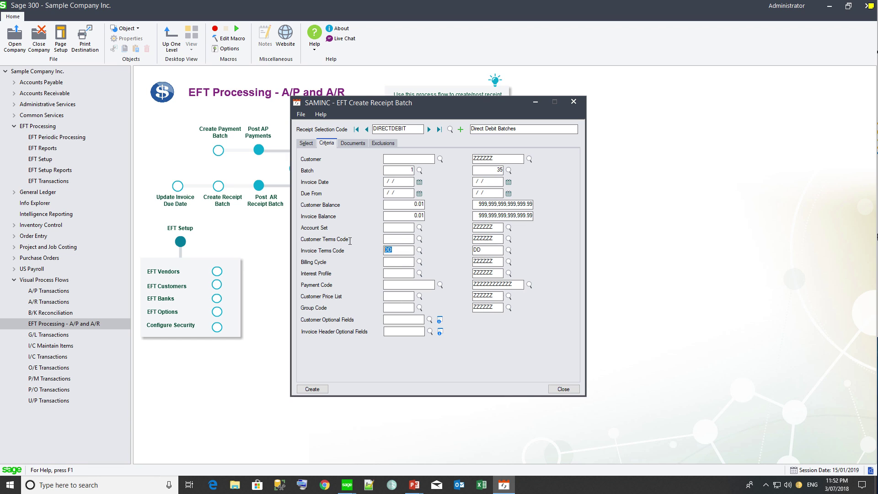
{"action": "key", "text": "Delete"}
{"action": "key", "text": "Tab"}
{"action": "key", "text": "Delete"}
{"action": "type", "text": "ZZZZZ"}
{"action": "left_click", "coordinate": [357, 140]}
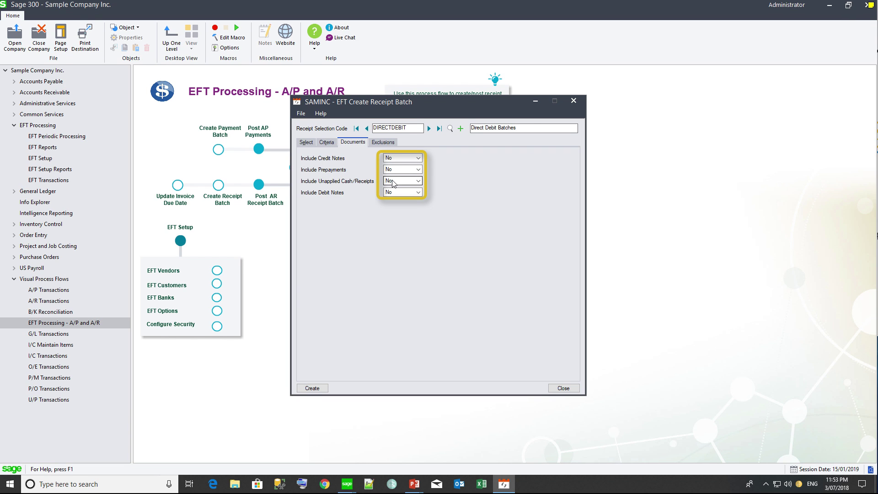
Step: Add an exclusion for customer 1200's invoice on the Exclusions grid
{"action": "left_click", "coordinate": [378, 145]}
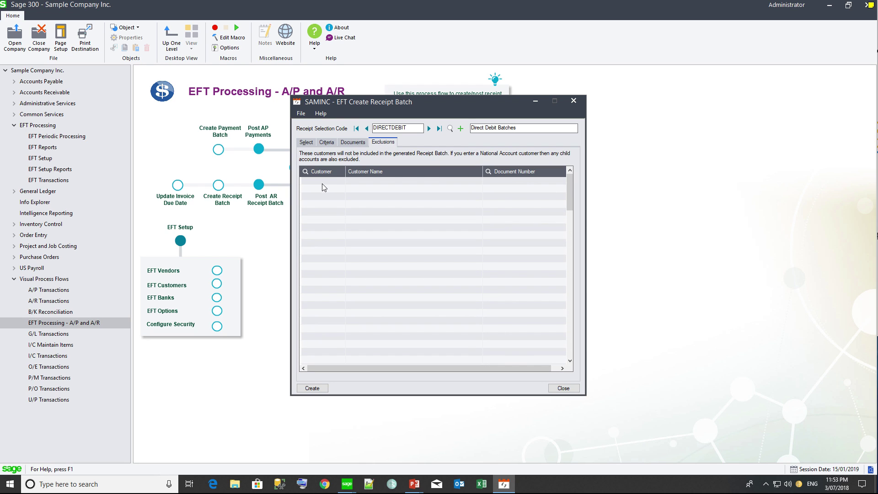
{"action": "left_click", "coordinate": [321, 183]}
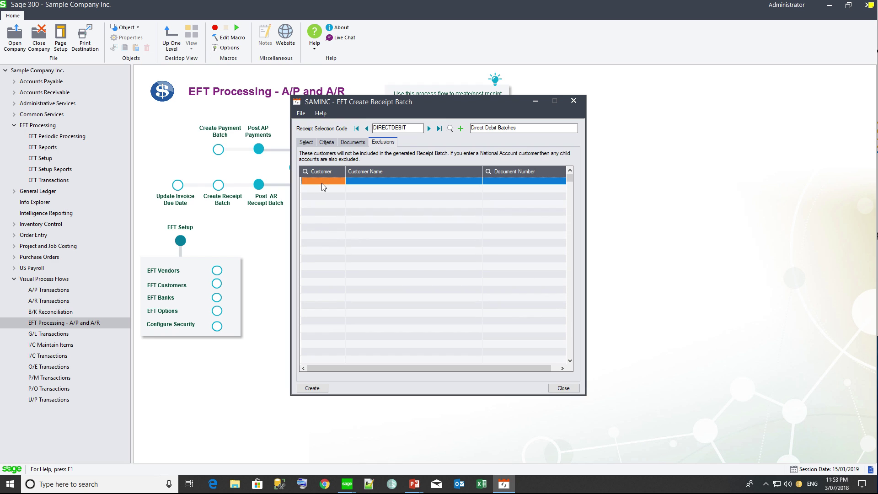
{"action": "type", "text": "1200"}
{"action": "key", "text": "Tab"}
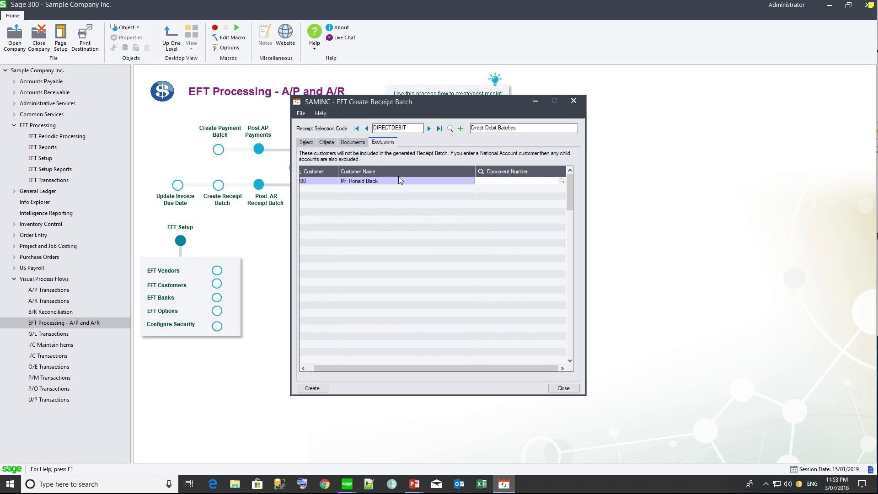
{"action": "left_click", "coordinate": [481, 173]}
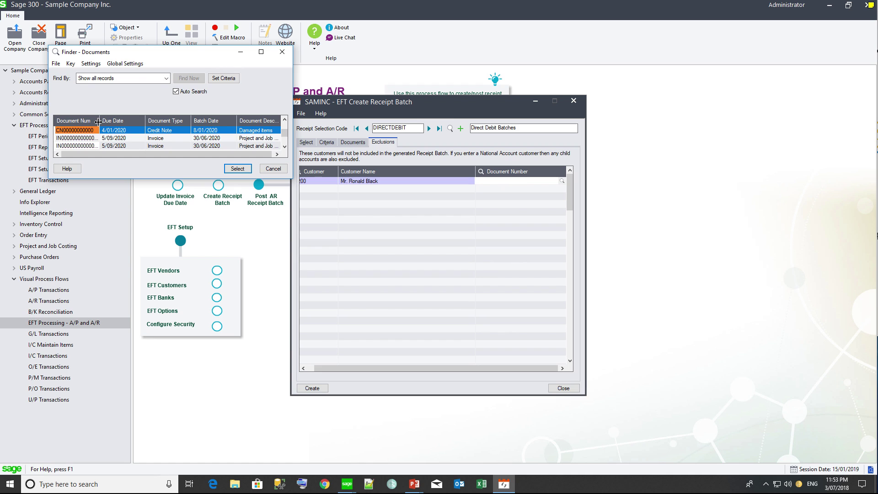
{"action": "left_click_drag", "start_coordinate": [100, 122], "coordinate": [130, 121]}
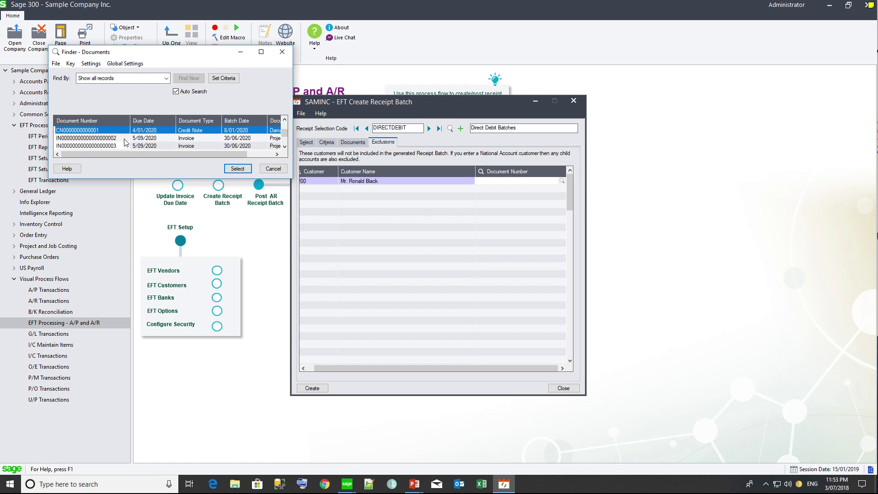
{"action": "left_click", "coordinate": [125, 138]}
{"action": "left_click", "coordinate": [237, 168]}
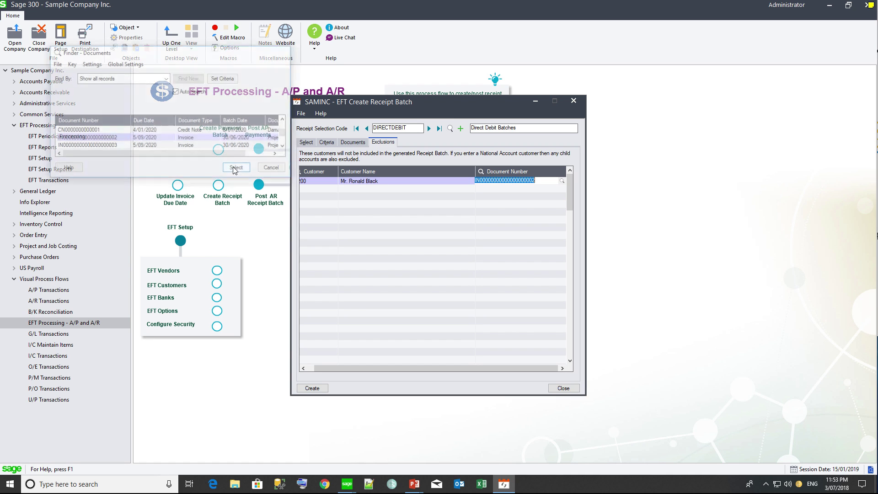
{"action": "key", "text": "Insert"}
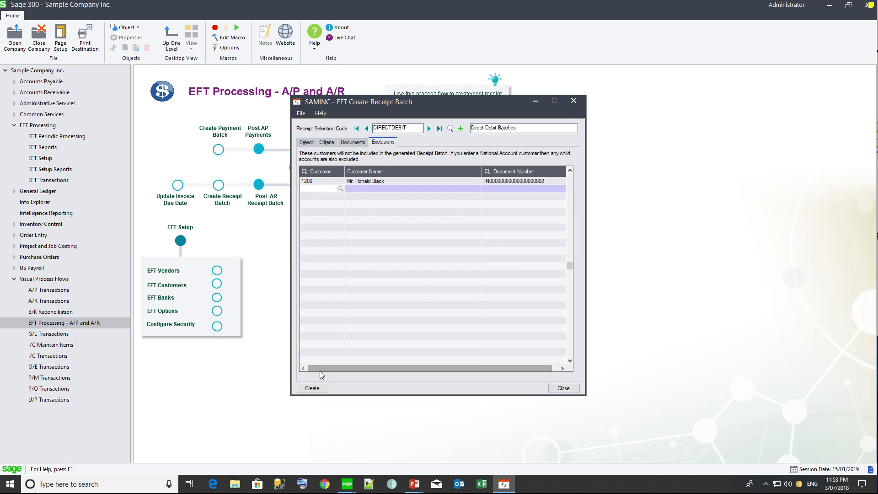
Step: Create the direct debit receipt batch, producing batch 38 with 18 entries
{"action": "left_click_drag", "start_coordinate": [319, 371], "coordinate": [309, 370]}
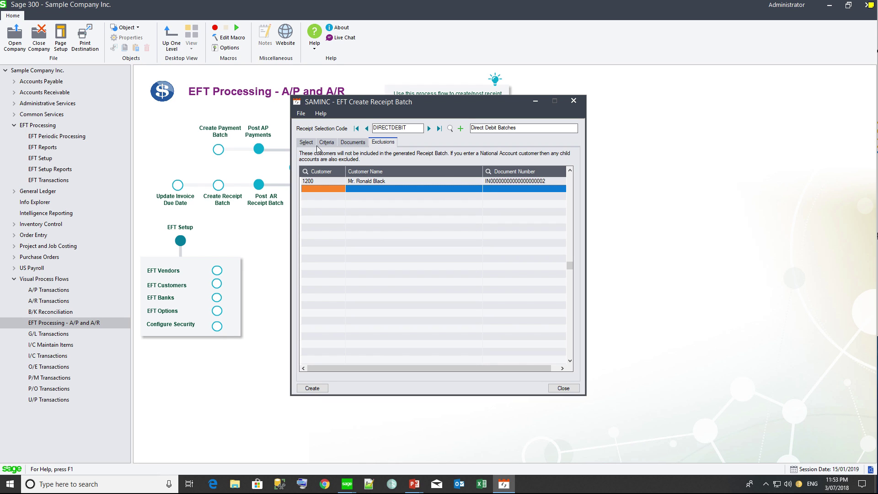
{"action": "left_click", "coordinate": [308, 388]}
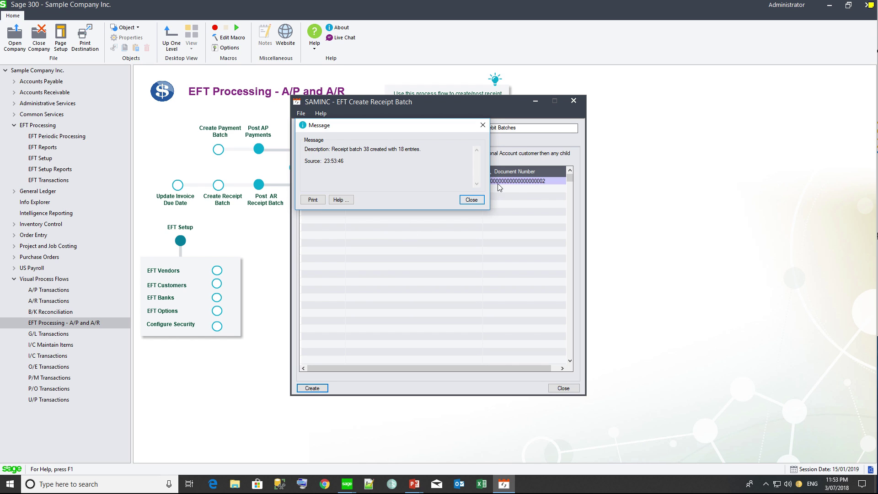
{"action": "left_click", "coordinate": [479, 202]}
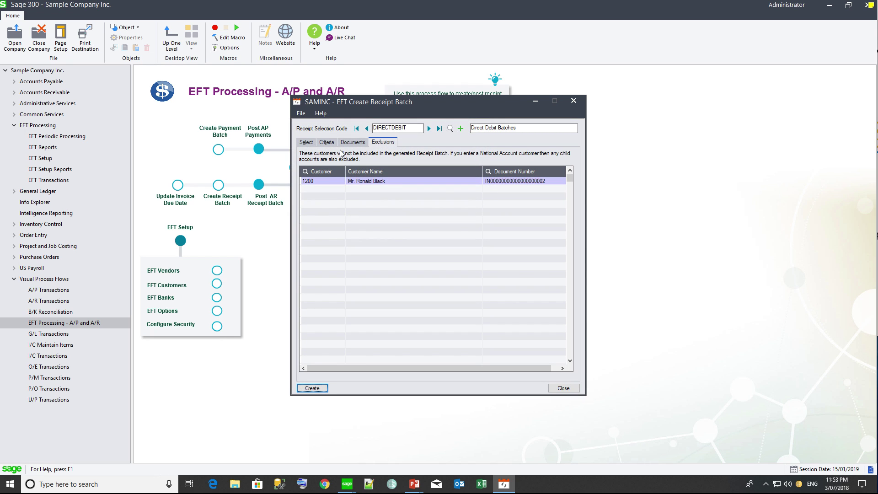
{"action": "left_click", "coordinate": [309, 143]}
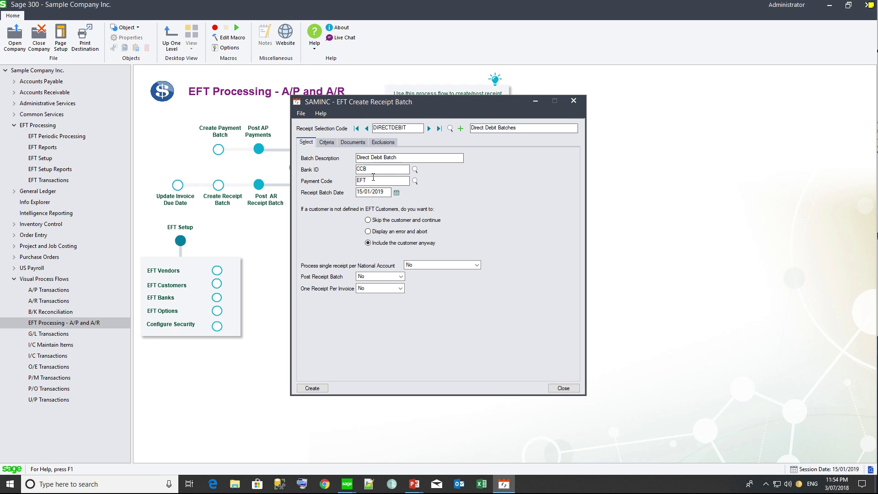
{"action": "left_click", "coordinate": [15, 93]}
Step: Review Direct Debit Batch 38 (30,026.41) in the A/R Receipt Batch List, then return to EFT Processing
{"action": "left_click", "coordinate": [15, 93]}
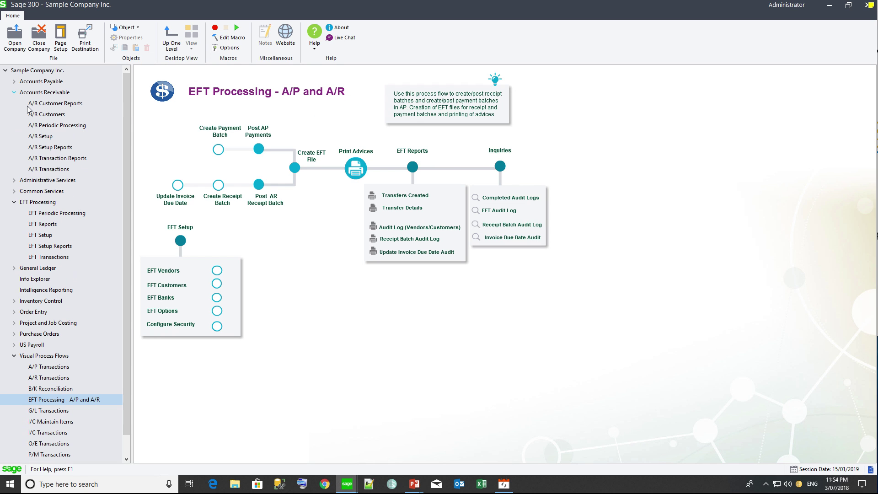
{"action": "left_click", "coordinate": [52, 170]}
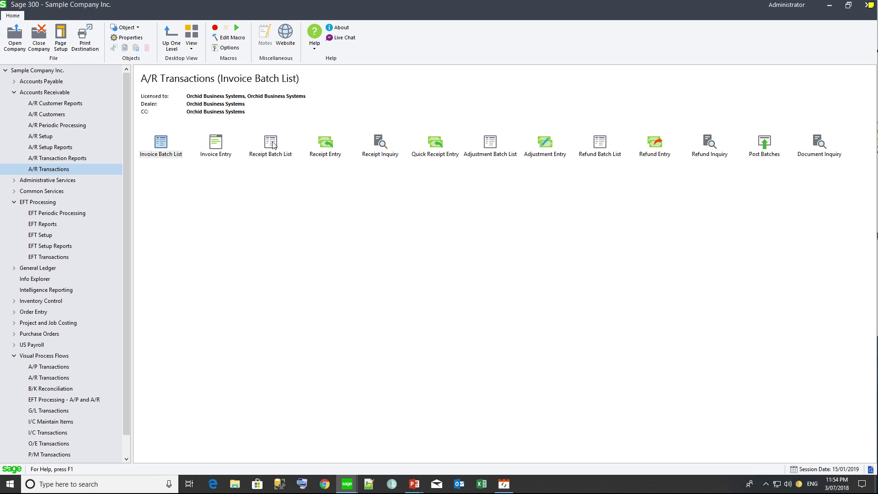
{"action": "double_click", "coordinate": [271, 142]}
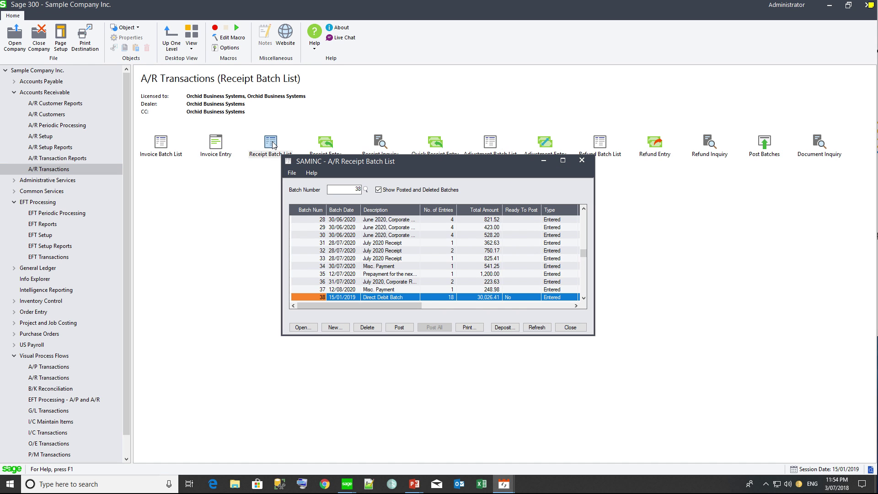
{"action": "double_click", "coordinate": [375, 299]}
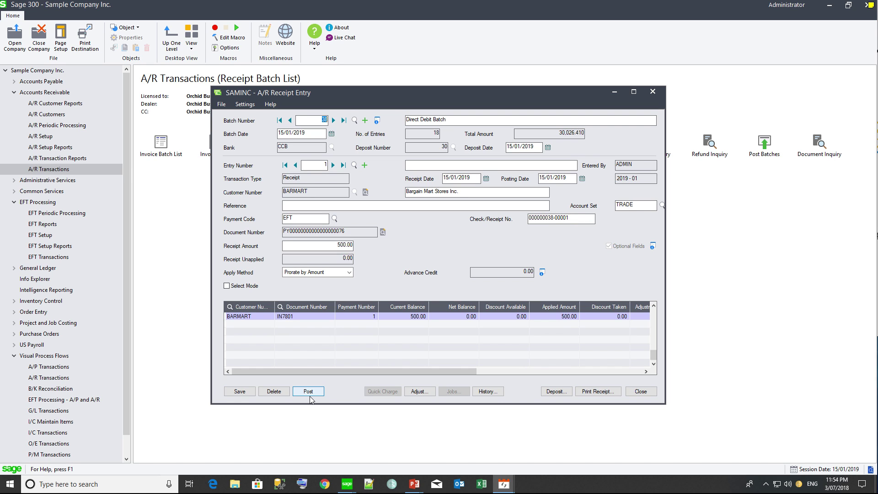
{"action": "left_click", "coordinate": [655, 94]}
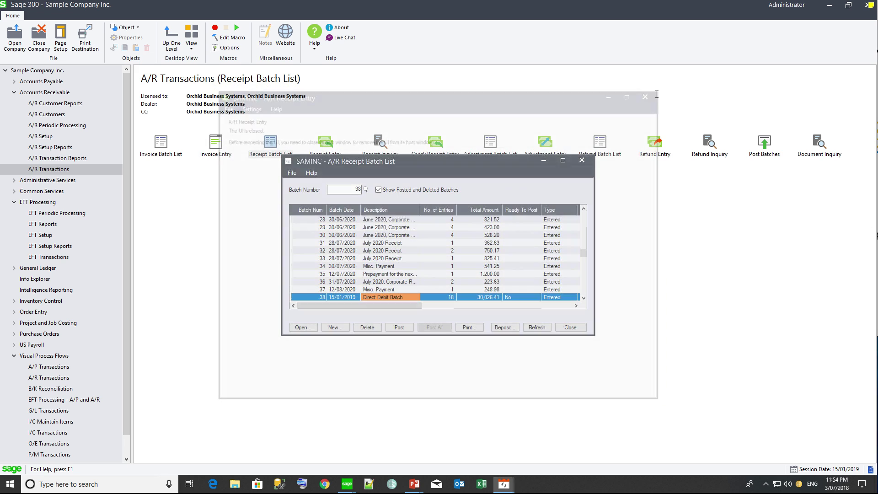
{"action": "left_click", "coordinate": [66, 401]}
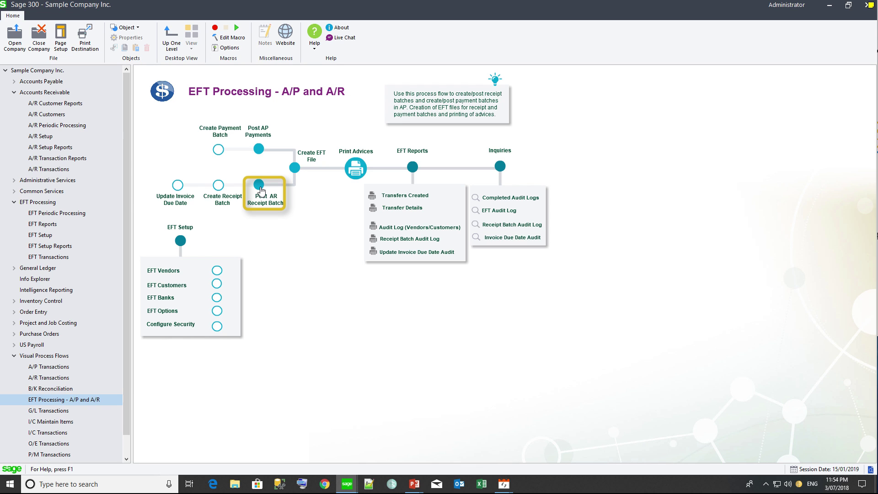
{"action": "left_click", "coordinate": [295, 166]}
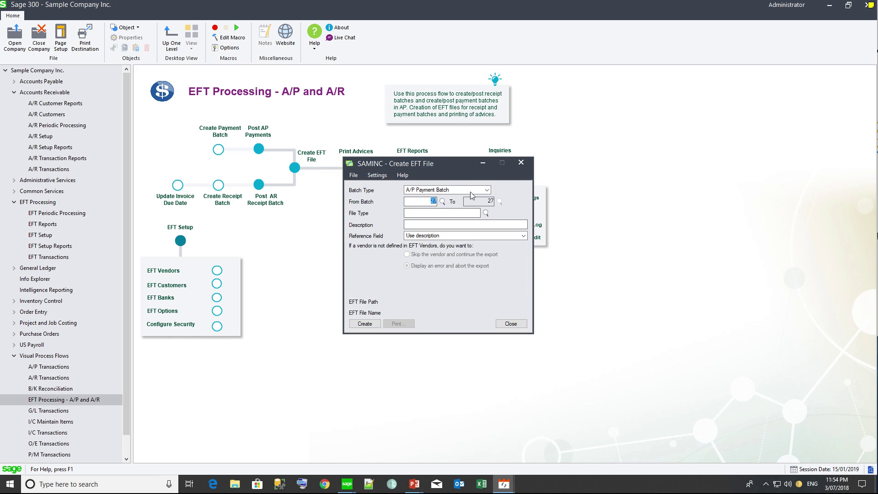
{"action": "left_click", "coordinate": [488, 189]}
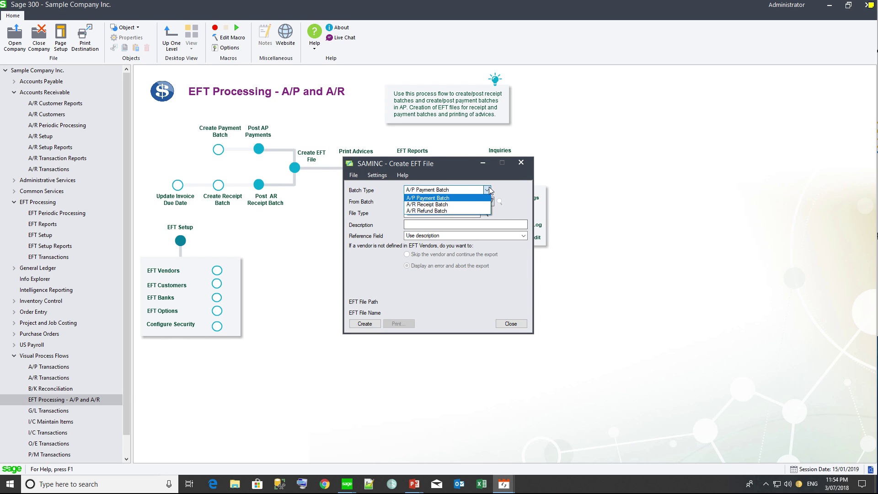
{"action": "left_click", "coordinate": [475, 206]}
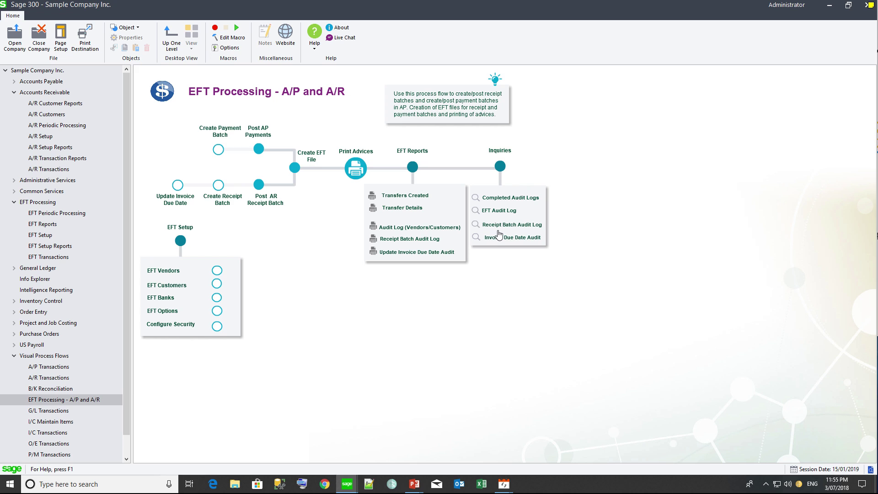
{"action": "left_click", "coordinate": [497, 225]}
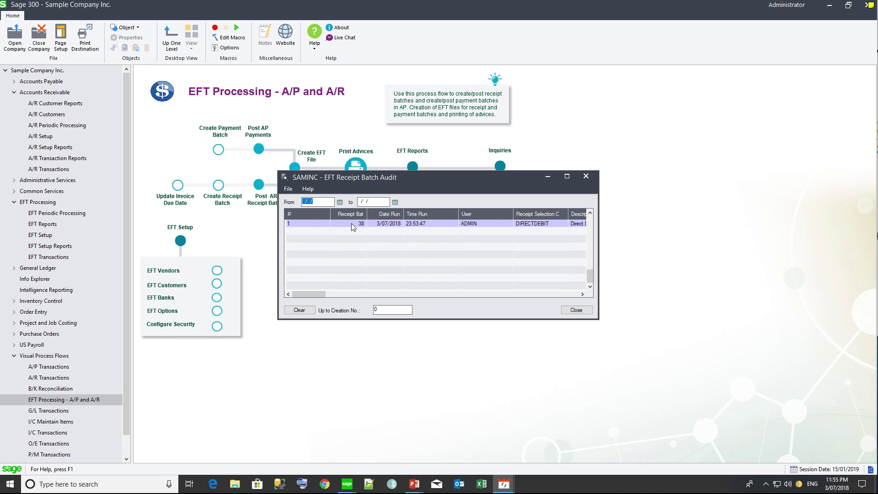
{"action": "left_click", "coordinate": [353, 225]}
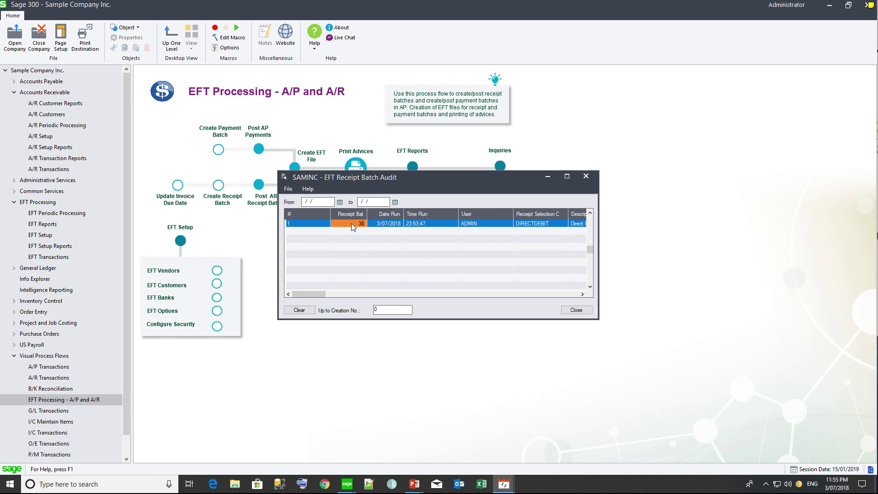
{"action": "left_click", "coordinate": [306, 292]}
{"action": "double_click", "coordinate": [441, 226]}
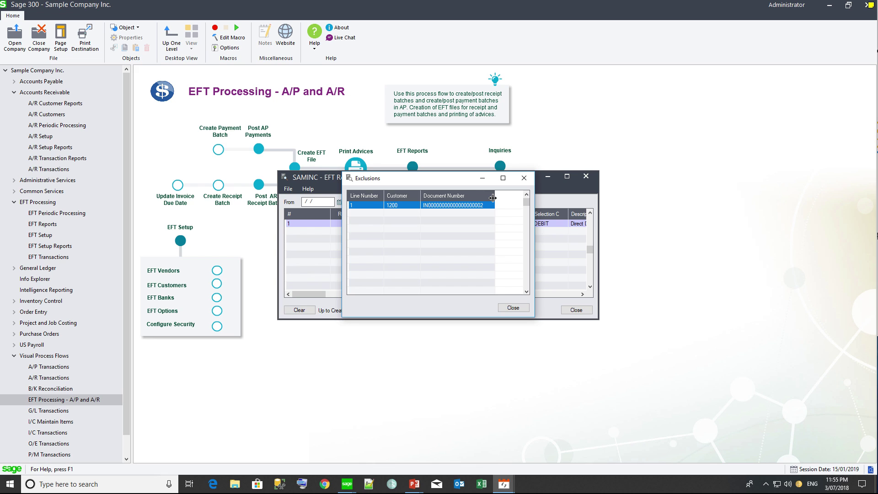
{"action": "left_click", "coordinate": [524, 178]}
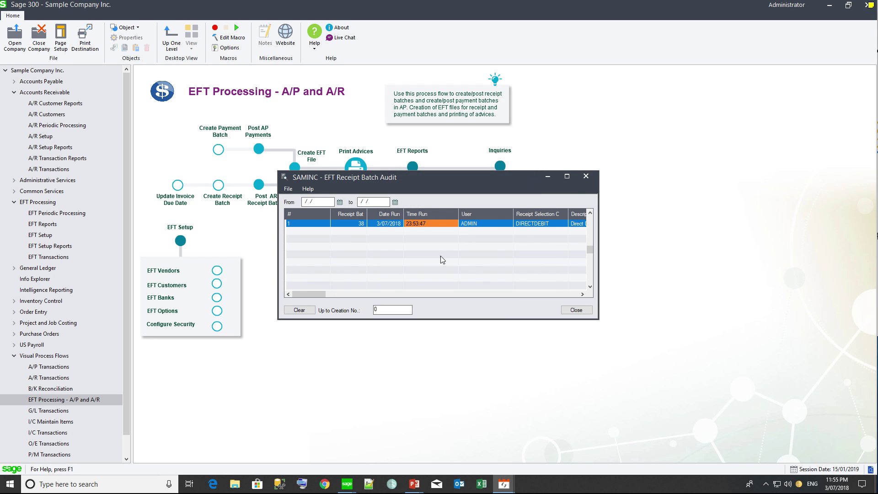
{"action": "left_click_drag", "start_coordinate": [309, 296], "coordinate": [364, 296]}
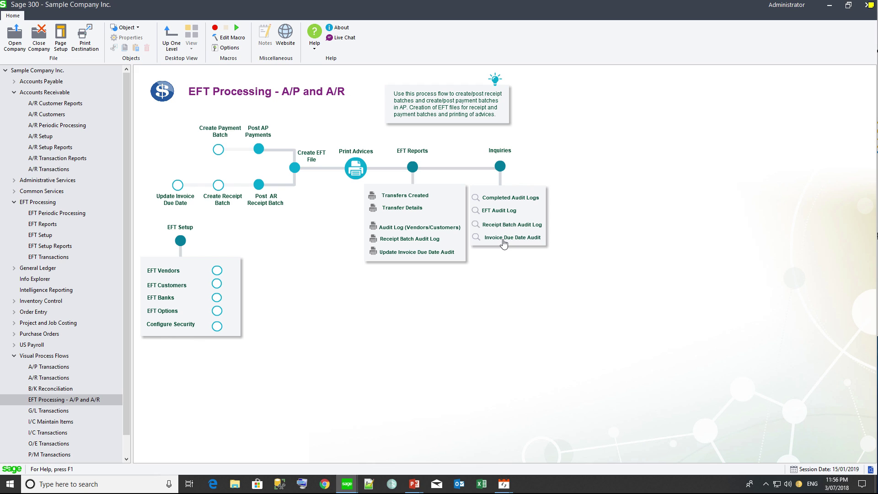
Step: Open the Invoice Due Date Audit to see two invoices' due dates moved 5/07/2020 to 5/09/2020
{"action": "left_click", "coordinate": [503, 240]}
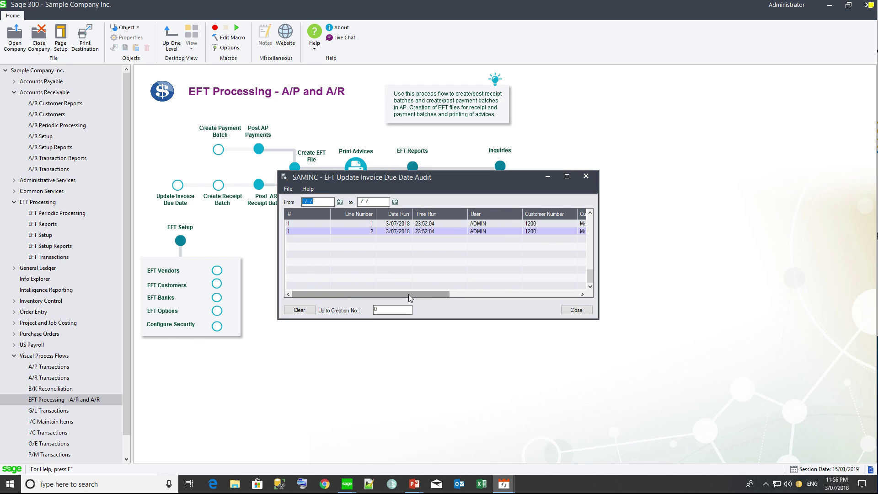
{"action": "left_click_drag", "start_coordinate": [408, 294], "coordinate": [508, 298]}
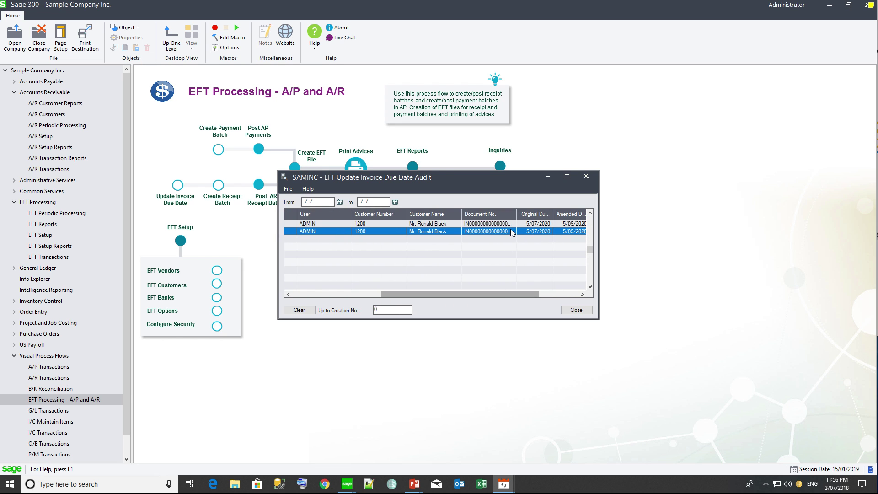
{"action": "left_click_drag", "start_coordinate": [516, 213], "coordinate": [538, 213]}
{"action": "left_click_drag", "start_coordinate": [487, 295], "coordinate": [529, 295]}
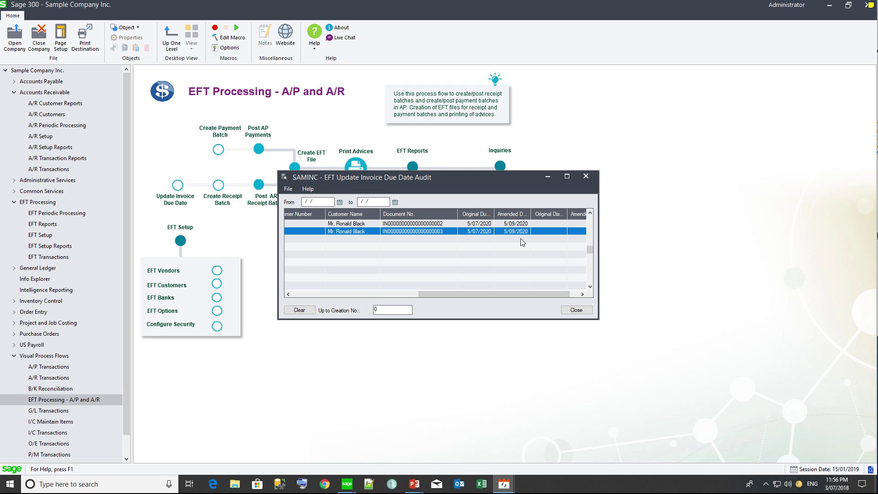
{"action": "left_click_drag", "start_coordinate": [519, 292], "coordinate": [548, 293]}
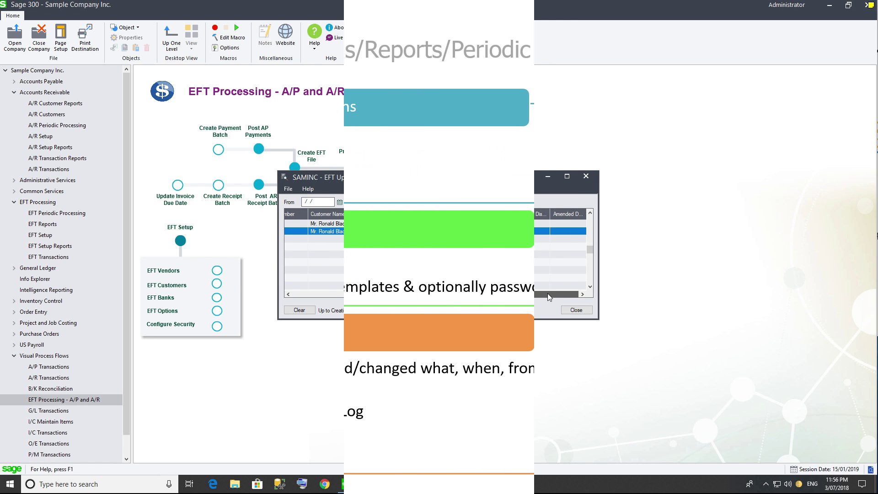
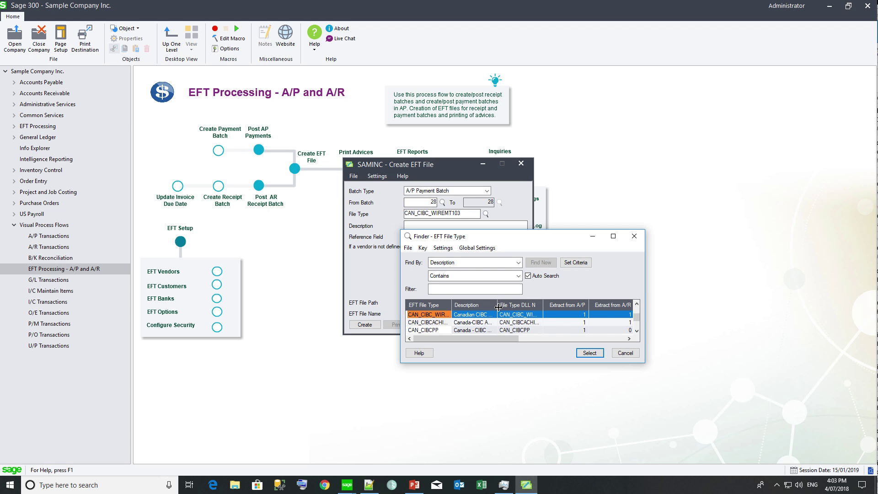
Step: Widen the EFT file type columns, close the Finder and Create EFT File screens, and review EFT Options
{"action": "left_click_drag", "start_coordinate": [498, 305], "coordinate": [515, 307]}
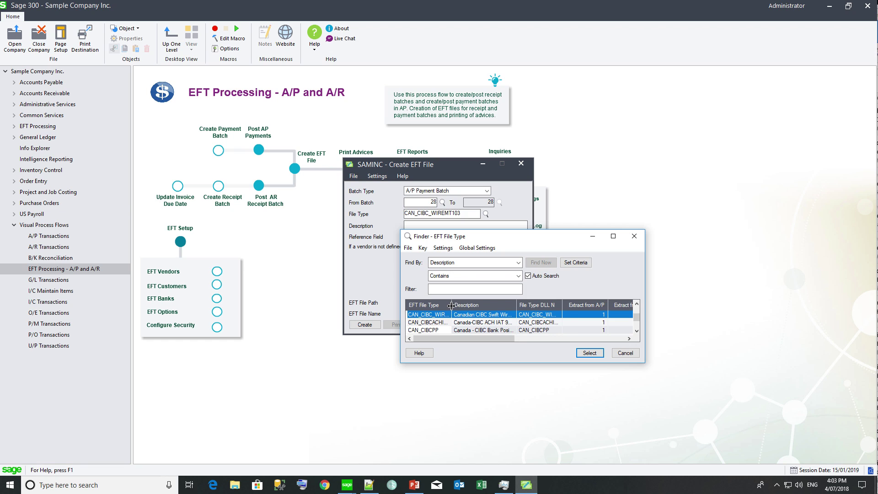
{"action": "left_click_drag", "start_coordinate": [451, 305], "coordinate": [463, 306]}
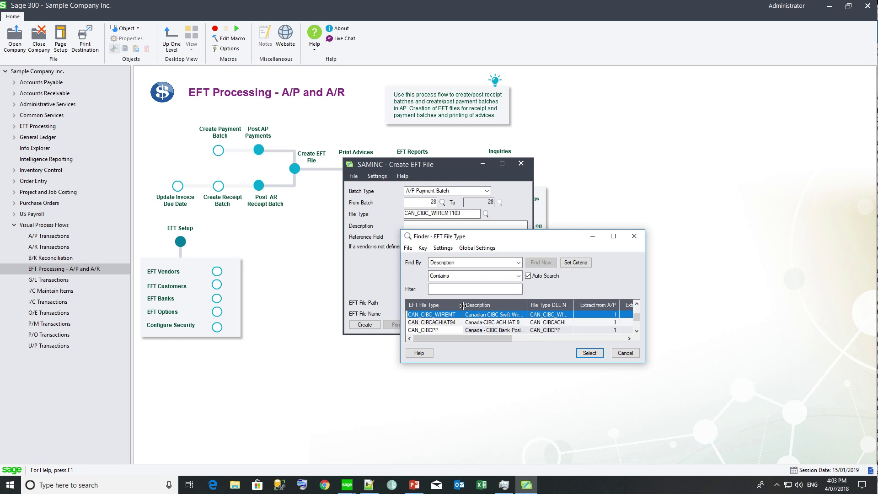
{"action": "left_click", "coordinate": [635, 236]}
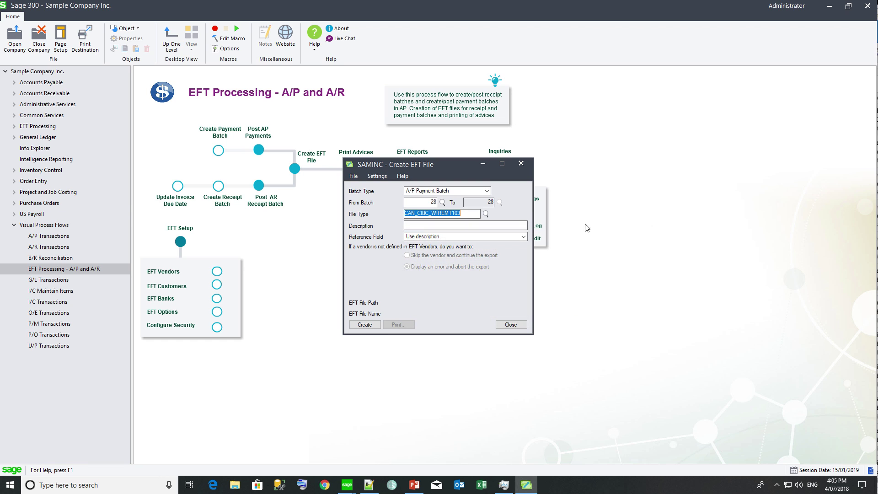
{"action": "left_click", "coordinate": [521, 164]}
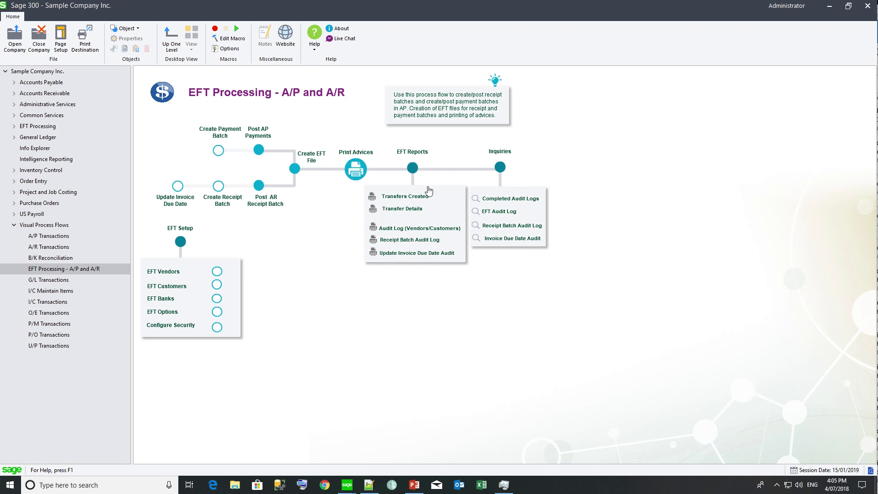
{"action": "left_click", "coordinate": [166, 314]}
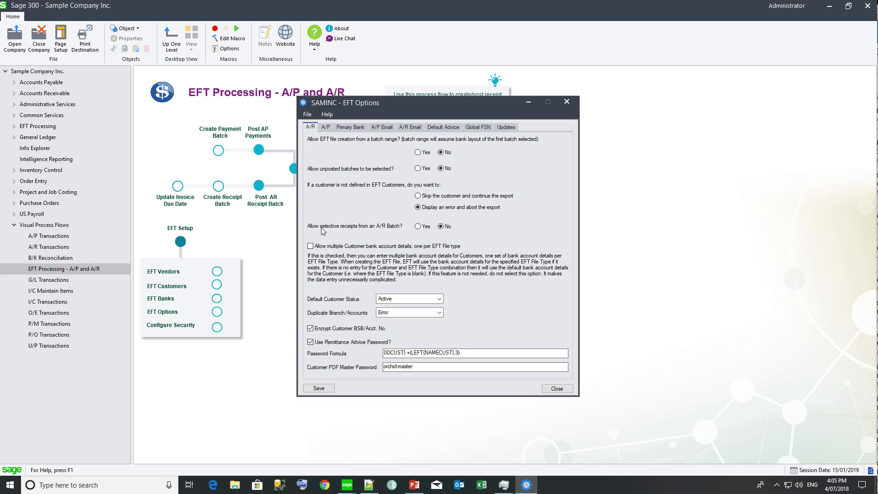
{"action": "left_click", "coordinate": [566, 101]}
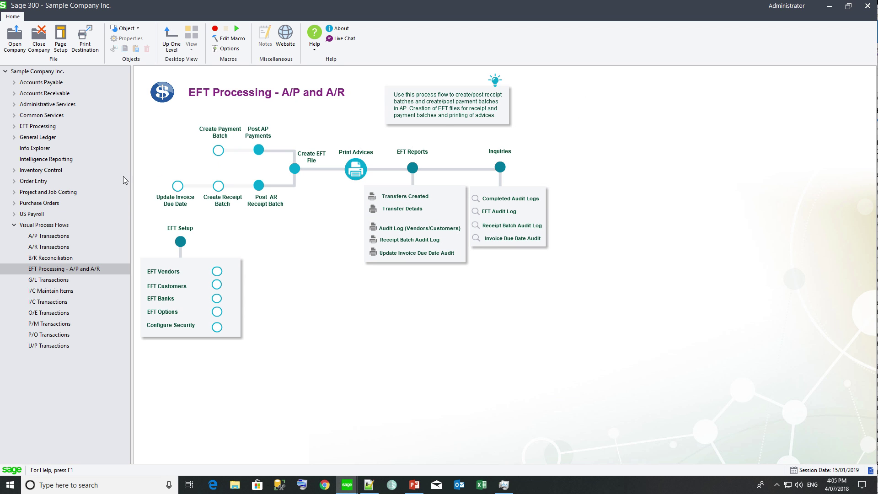
Step: In File Explorer, browse to C:\Sage\Sage 300 ERP\el65a and select formats.ini
{"action": "key", "text": "super+e"}
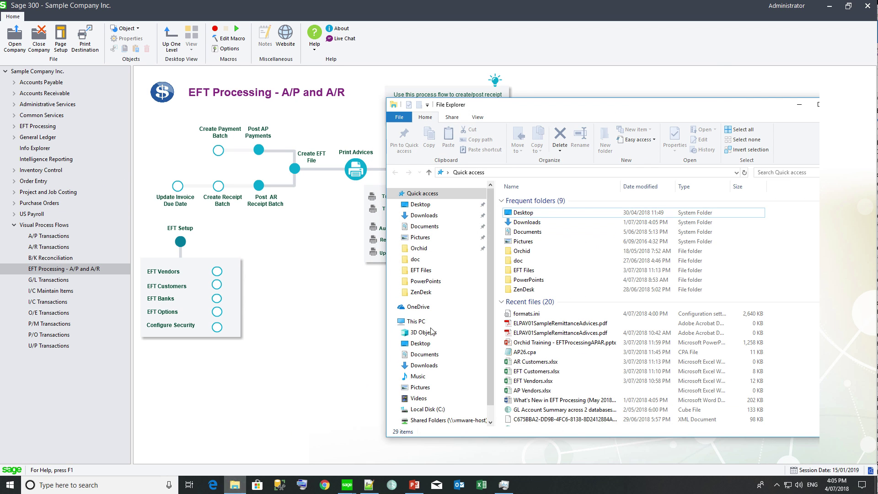
{"action": "left_click", "coordinate": [425, 410]}
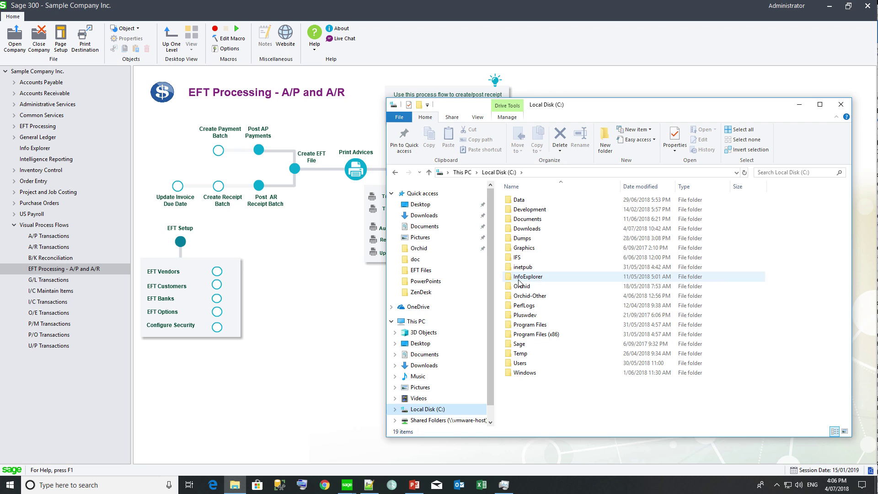
{"action": "double_click", "coordinate": [517, 349]}
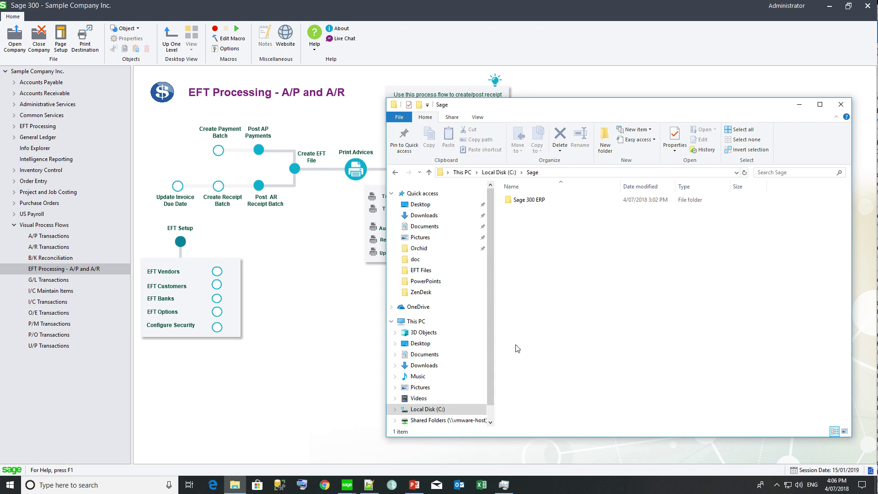
{"action": "double_click", "coordinate": [530, 200]}
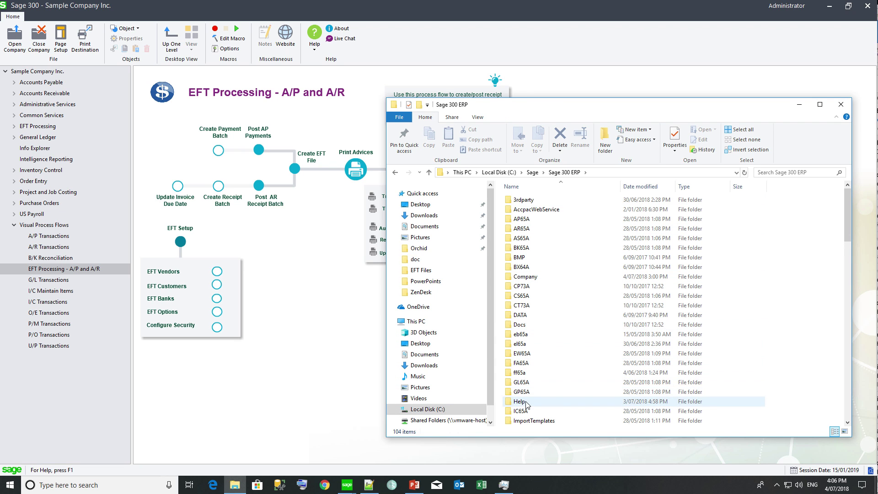
{"action": "double_click", "coordinate": [523, 346]}
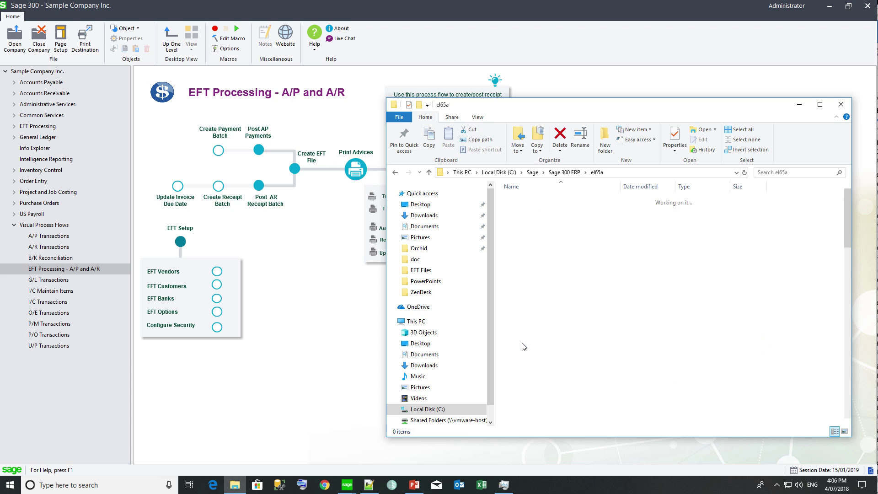
{"action": "left_click", "coordinate": [524, 325]}
{"action": "key", "text": "f"}
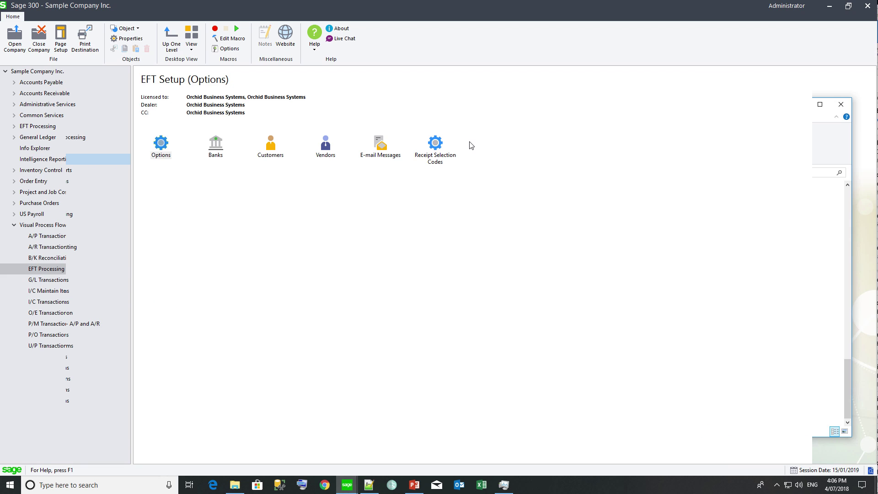
Step: Start a new Program shortcut in EFT Setup titled 'Formats.ini' with the default icon
{"action": "right_click", "coordinate": [471, 145]}
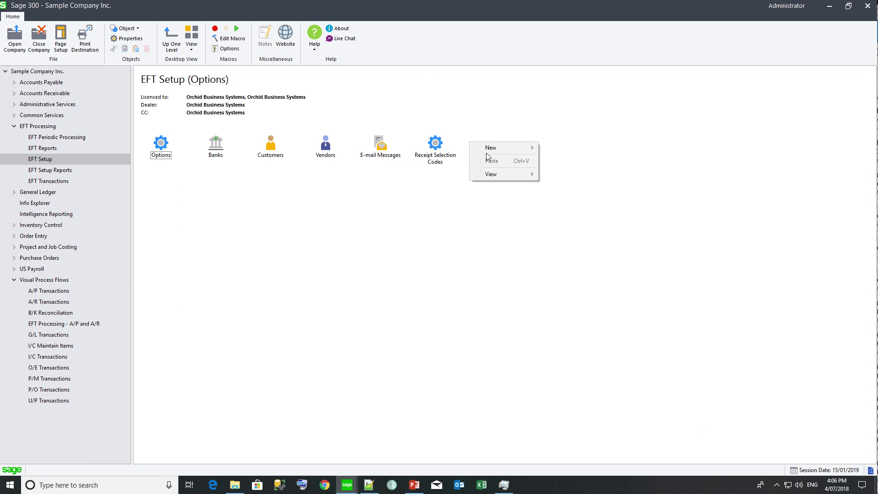
{"action": "mouse_move", "coordinate": [486, 150]}
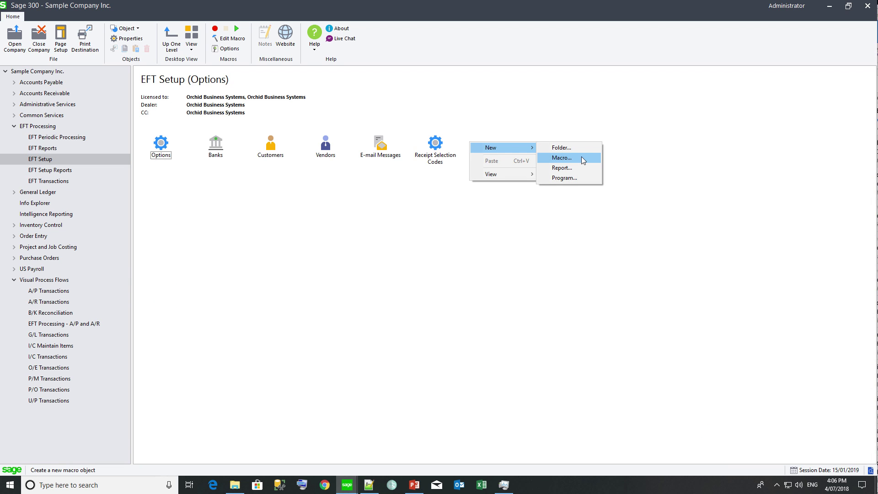
{"action": "left_click", "coordinate": [566, 178]}
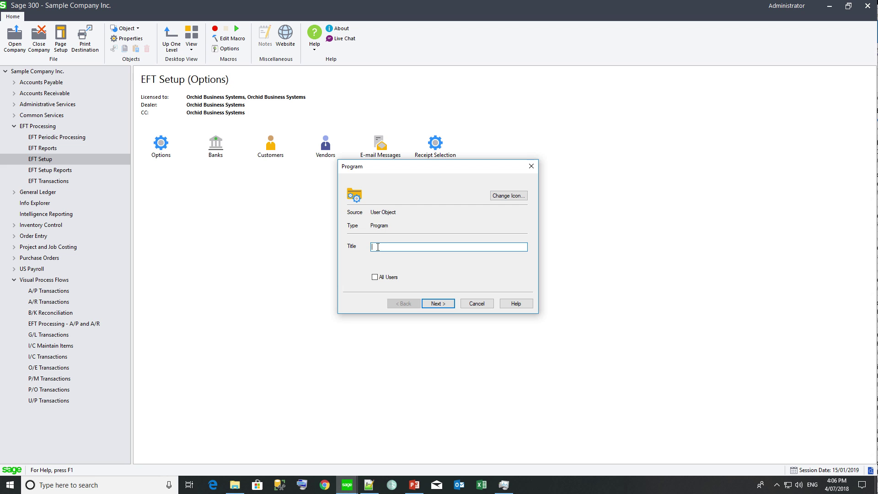
{"action": "type", "text": "Formats.ini"}
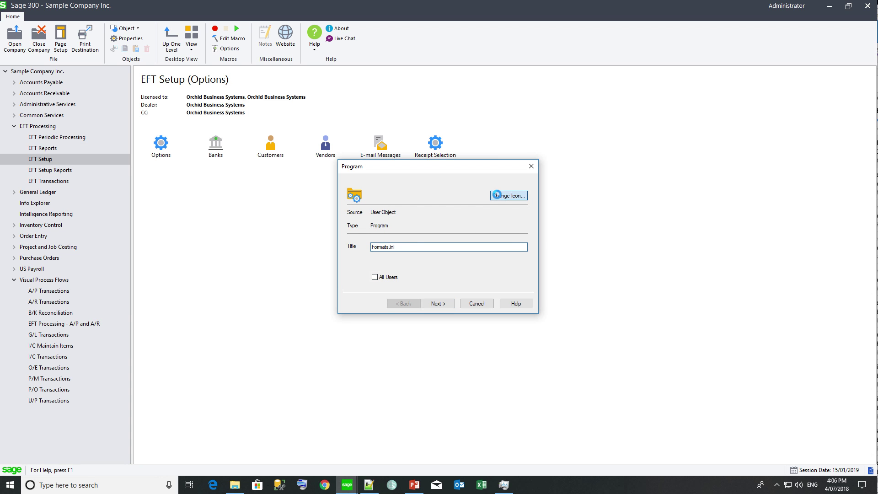
{"action": "left_click", "coordinate": [503, 196]}
{"action": "left_click", "coordinate": [412, 278]}
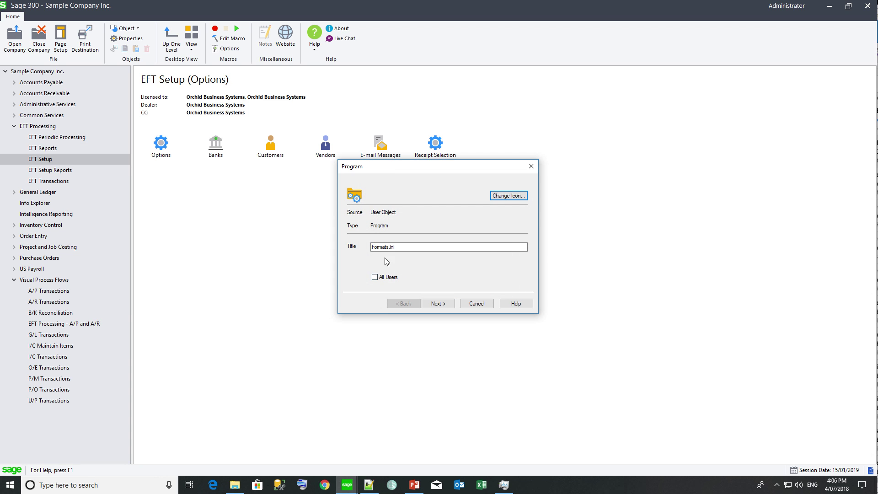
{"action": "left_click", "coordinate": [437, 304]}
Step: Point the shortcut at C:\Sage\Sage 300 ERP\el65a\formats.ini, finish it, and open the file
{"action": "left_click", "coordinate": [509, 196]}
{"action": "left_click", "coordinate": [330, 320]}
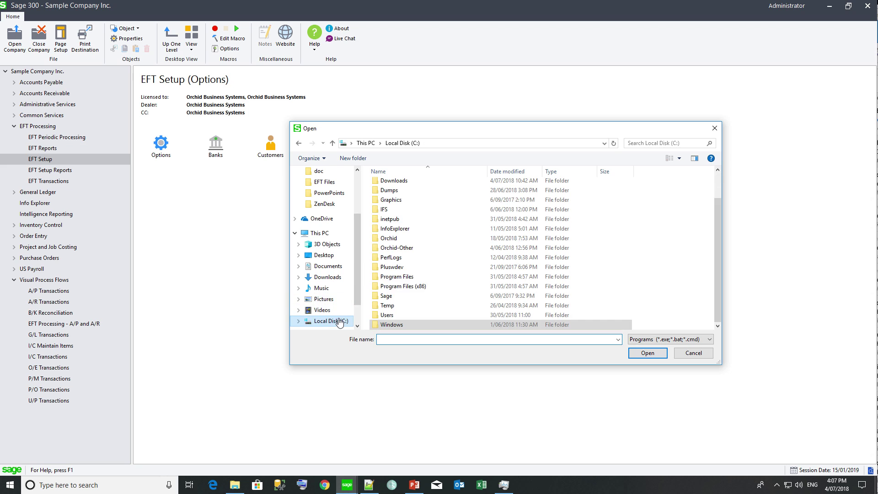
{"action": "double_click", "coordinate": [386, 298]}
{"action": "double_click", "coordinate": [393, 185]}
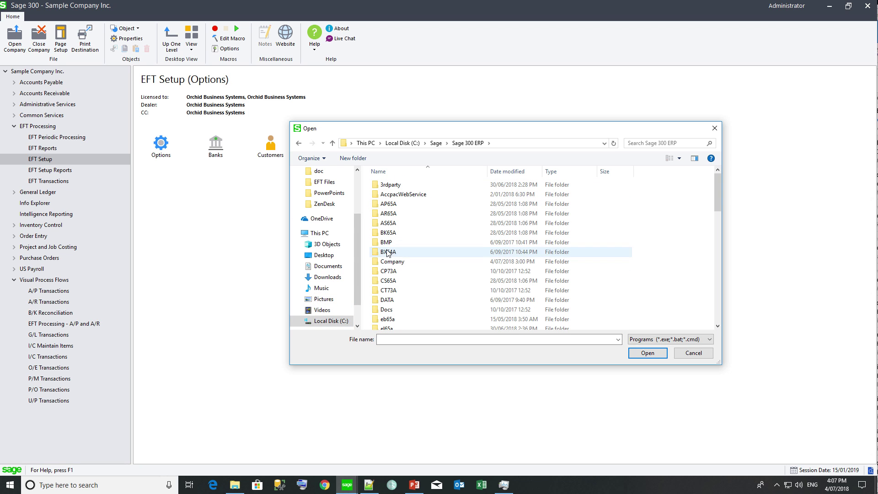
{"action": "double_click", "coordinate": [391, 323]}
{"action": "left_click", "coordinate": [540, 341]}
{"action": "type", "text": "*.*"}
{"action": "key", "text": "Return"}
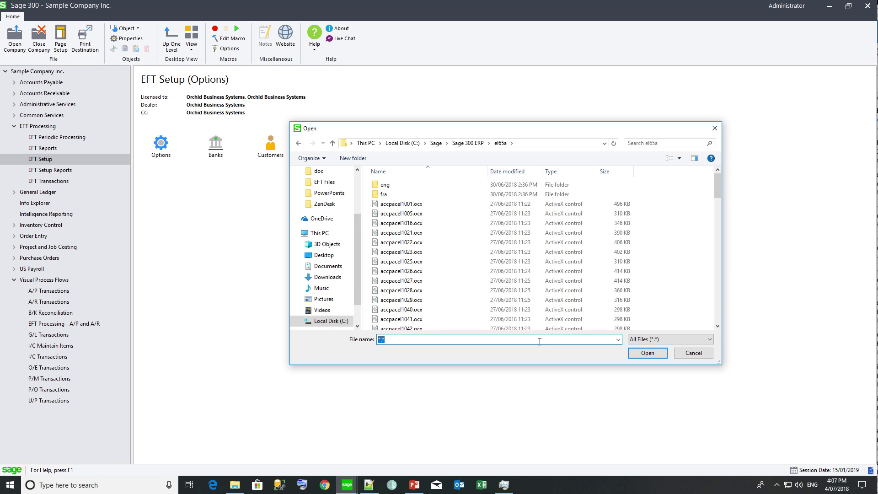
{"action": "scroll", "coordinate": [416, 206], "scroll_direction": "down", "scroll_amount": 10}
{"action": "double_click", "coordinate": [404, 221]}
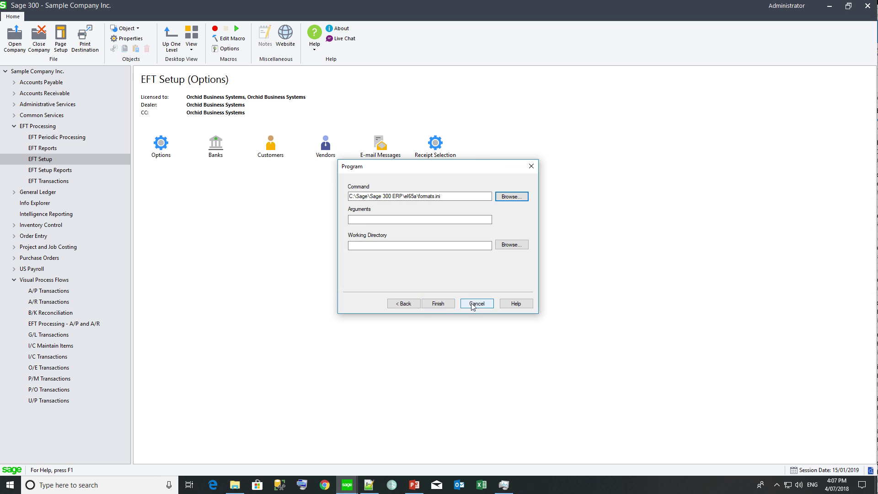
{"action": "left_click", "coordinate": [438, 303]}
{"action": "double_click", "coordinate": [492, 143]}
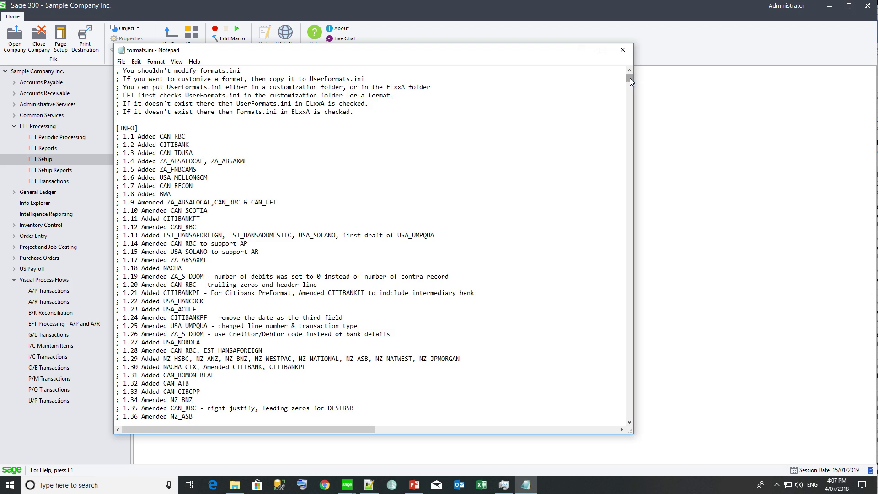
Step: Find '[CAN_CPA005]' in formats.ini to jump to that section
{"action": "mouse_move", "coordinate": [630, 77]}
{"action": "left_mouse_down"}
{"action": "mouse_move", "coordinate": [632, 156]}
{"action": "mouse_move", "coordinate": [630, 76]}
{"action": "left_mouse_up"}
{"action": "left_click", "coordinate": [136, 61]}
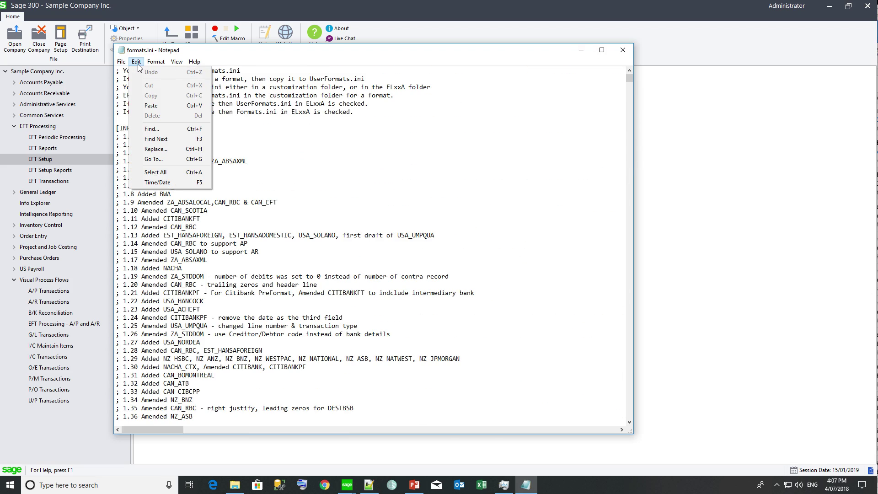
{"action": "left_click", "coordinate": [151, 129]}
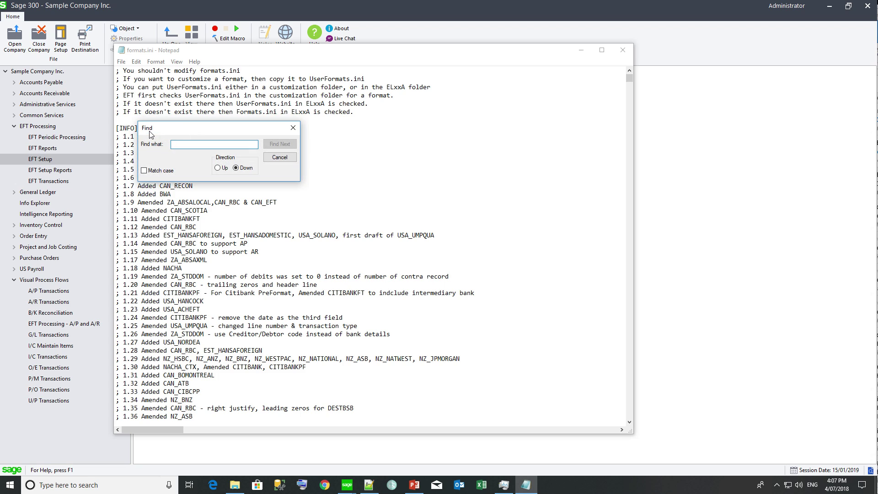
{"action": "type", "text": "["}
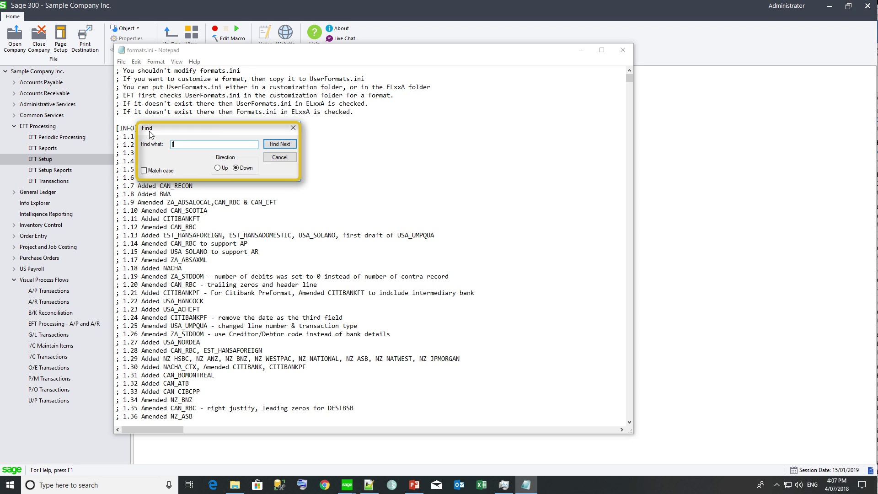
{"action": "type", "text": "CAN_CPA005]"}
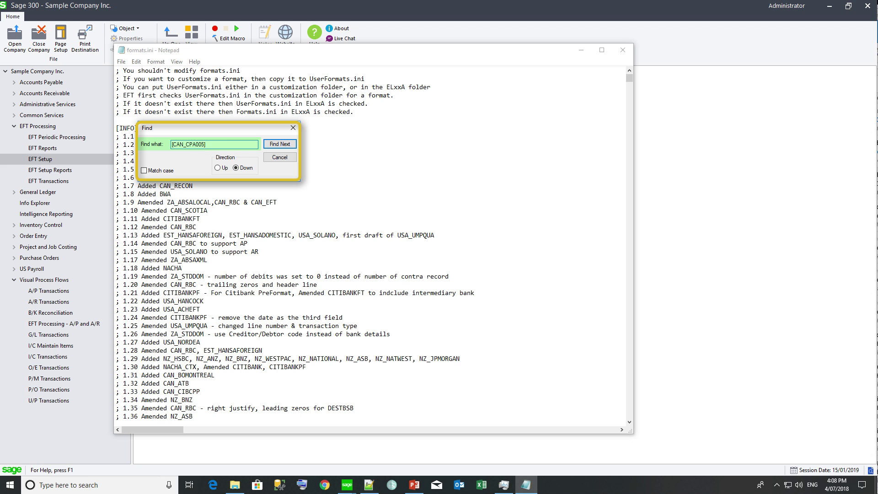
{"action": "left_click", "coordinate": [280, 144]}
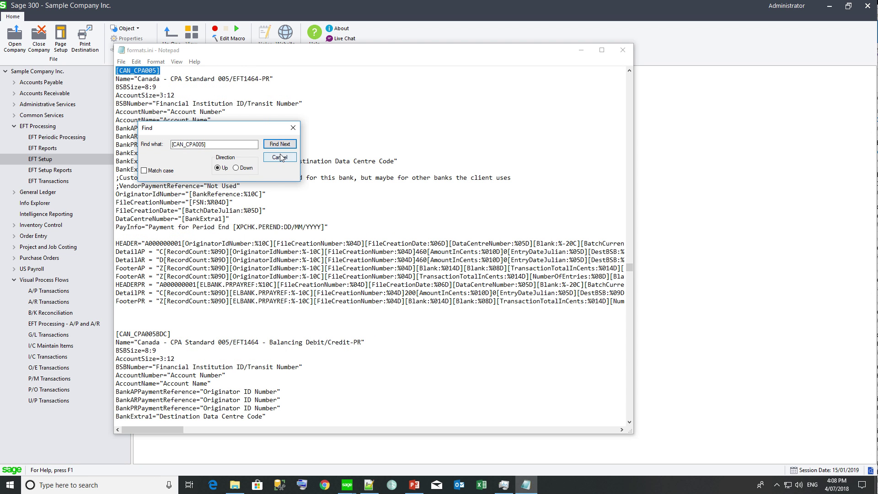
{"action": "left_click", "coordinate": [279, 157]}
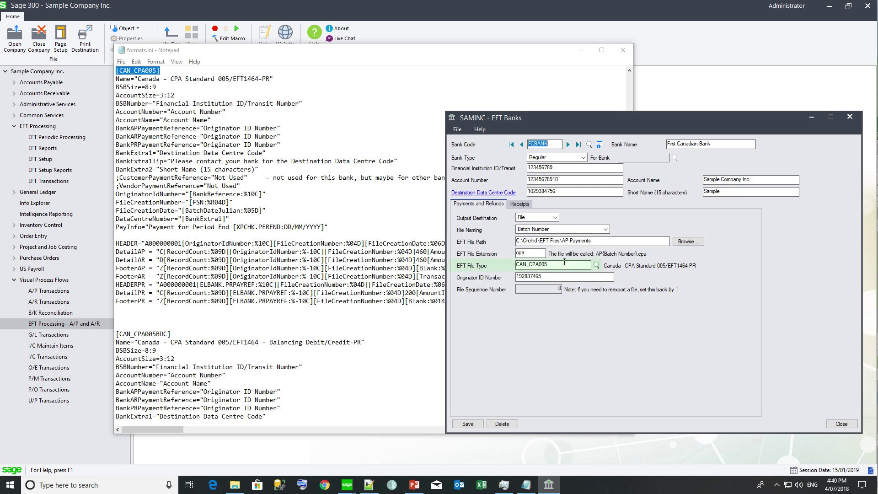
Step: Read the bank's Destination Data Centre Code tip, then bring formats.ini forward with BSBNumber selected
{"action": "left_click_drag", "start_coordinate": [554, 265], "coordinate": [516, 265]}
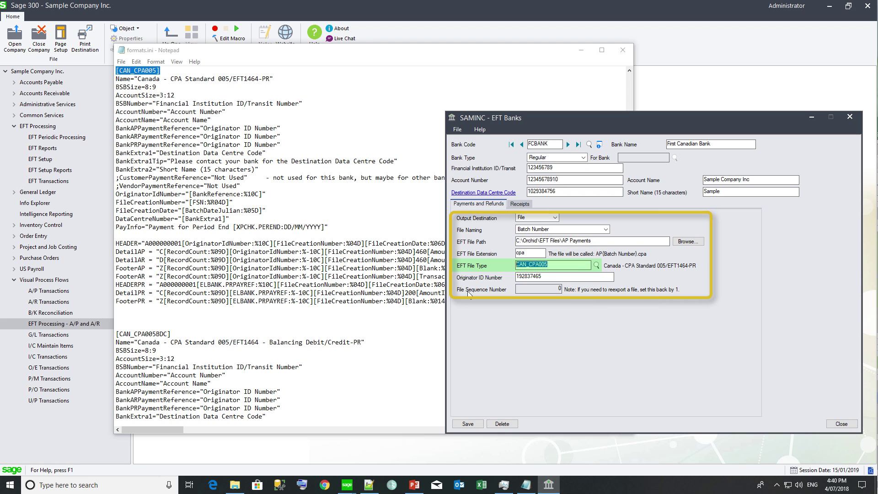
{"action": "left_click", "coordinate": [471, 196]}
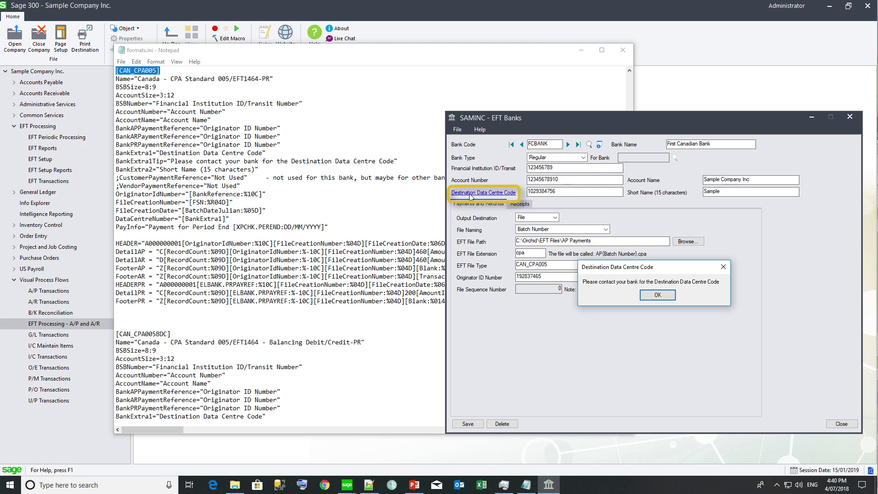
{"action": "left_click", "coordinate": [656, 294]}
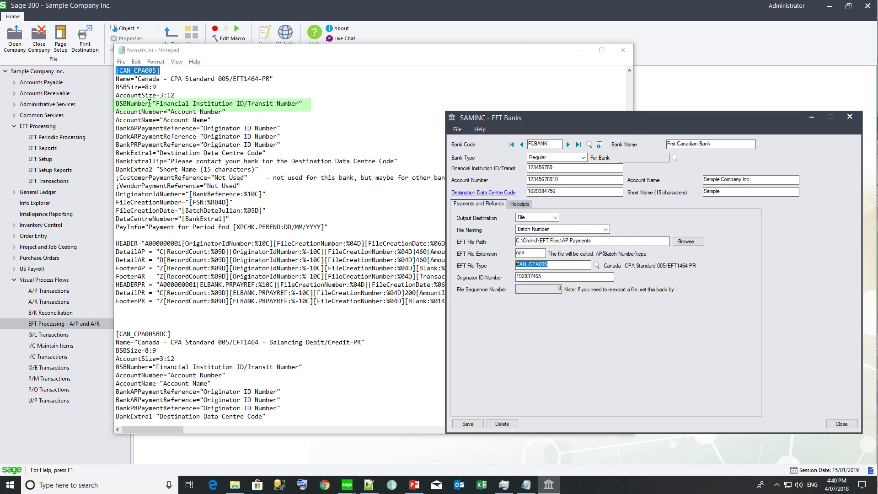
{"action": "left_click_drag", "start_coordinate": [149, 103], "coordinate": [115, 103]}
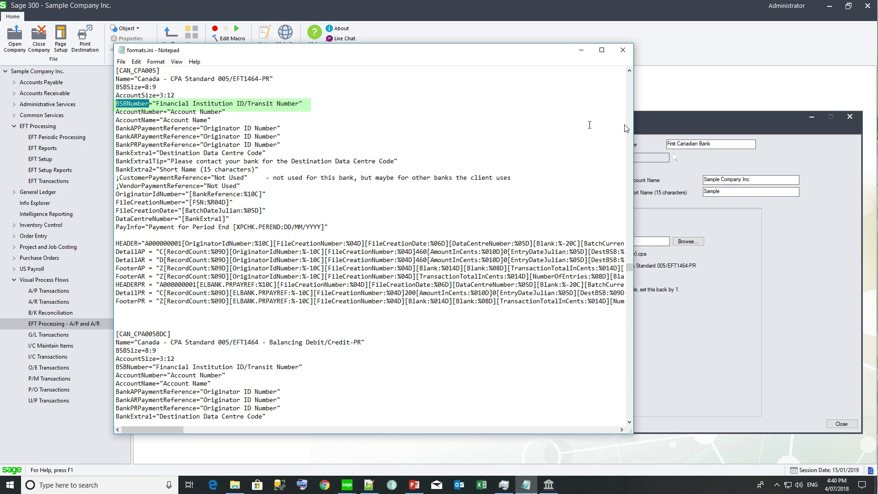
Step: Return to the EFT Banks form and view the bank's Receipts settings
{"action": "left_click", "coordinate": [676, 123]}
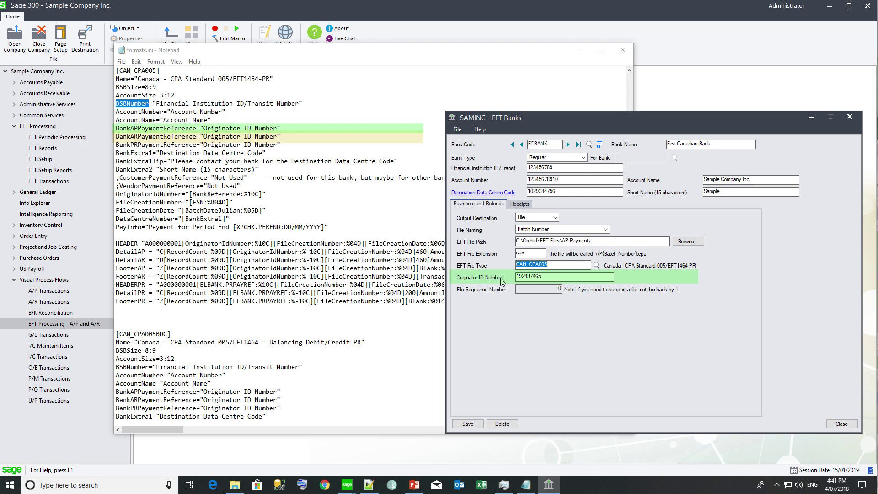
{"action": "left_click", "coordinate": [521, 204]}
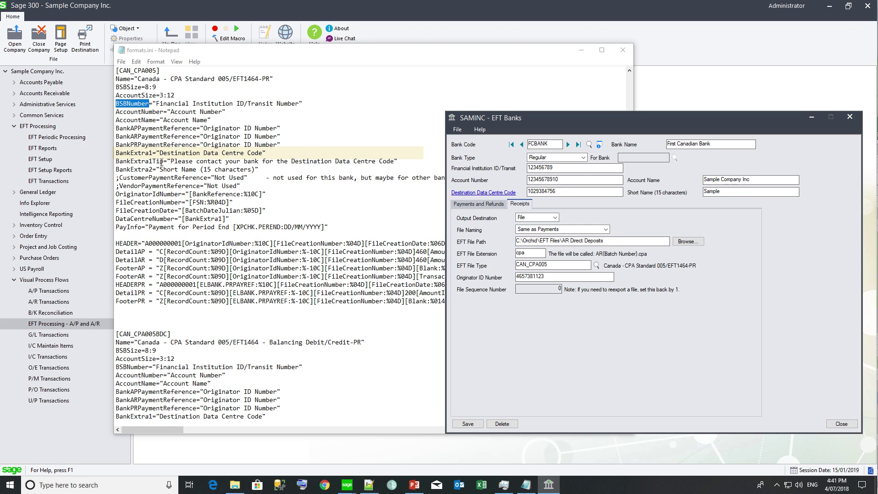
{"action": "left_click", "coordinate": [474, 196]}
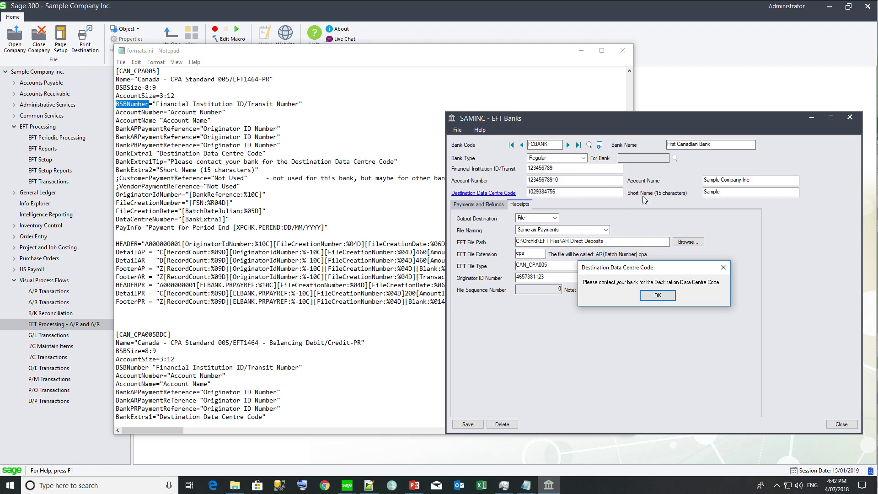
{"action": "left_click", "coordinate": [723, 268]}
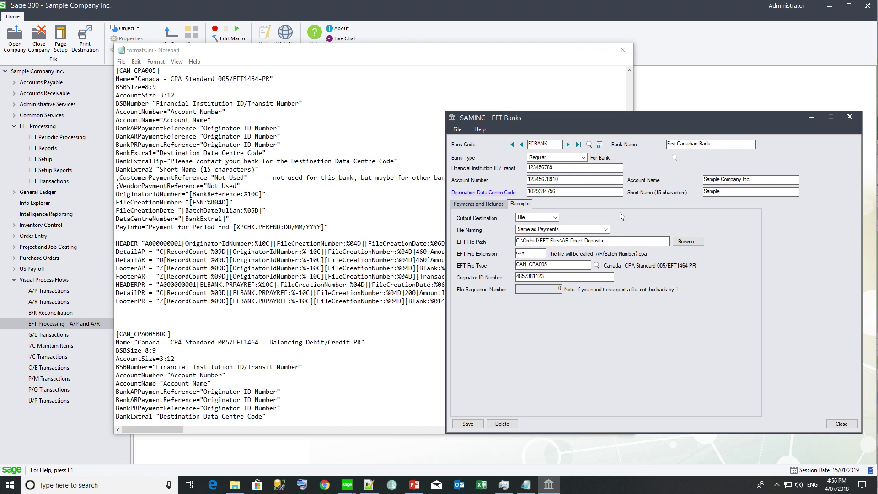
Step: Highlight the HEADER, DetailAP, DetailAR and FooterAP record lines in formats.ini
{"action": "left_click", "coordinate": [379, 60]}
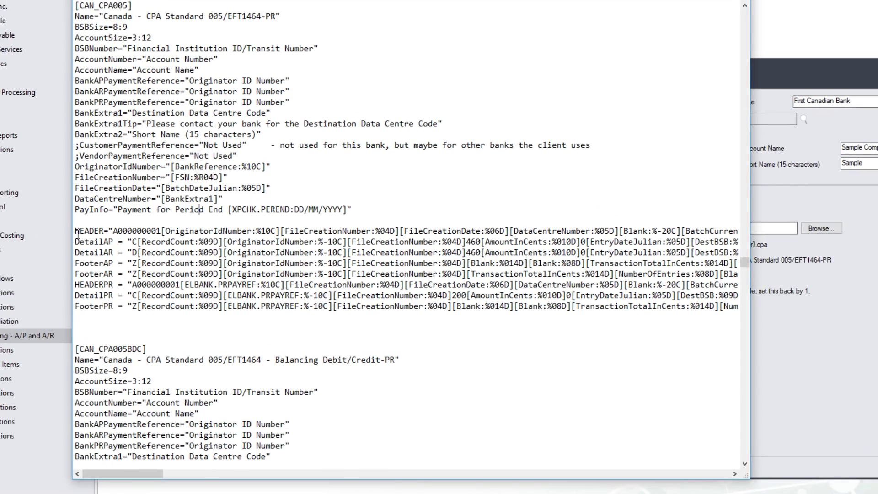
{"action": "left_click_drag", "start_coordinate": [72, 231], "coordinate": [516, 233]}
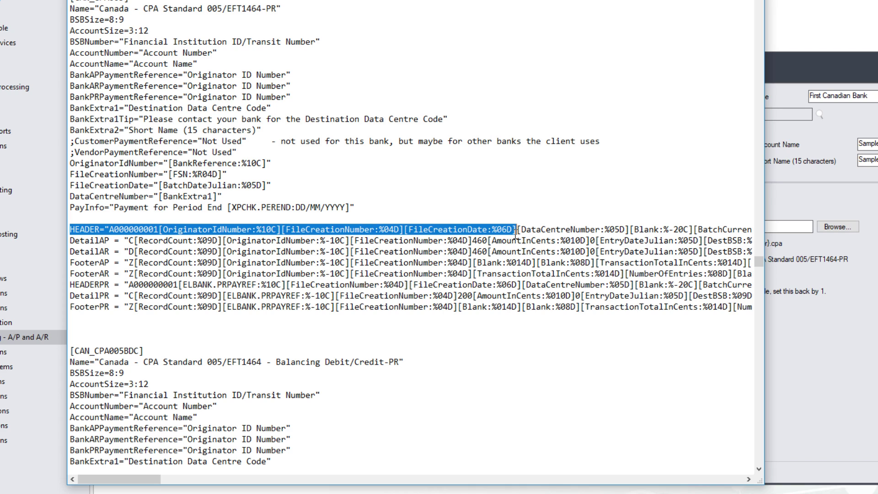
{"action": "left_click_drag", "start_coordinate": [515, 233], "coordinate": [629, 228]}
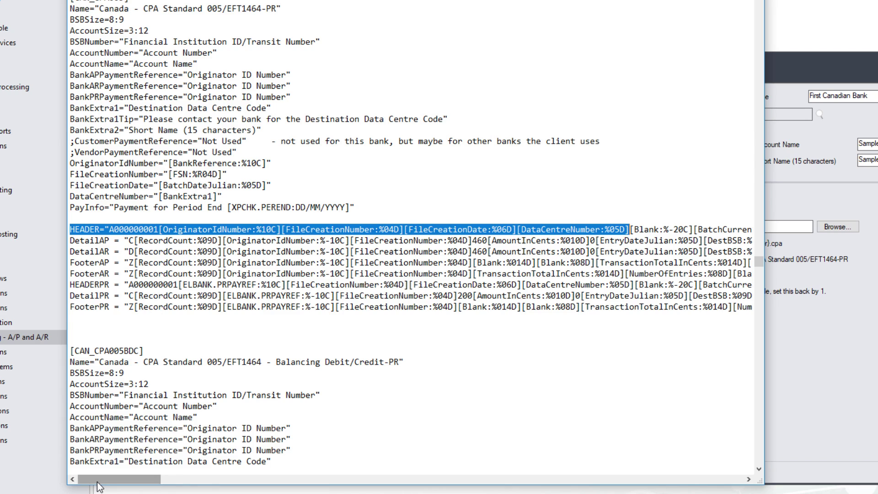
{"action": "mouse_move", "coordinate": [100, 487]}
{"action": "left_mouse_down"}
{"action": "mouse_move", "coordinate": [151, 487]}
{"action": "mouse_move", "coordinate": [90, 488]}
{"action": "left_mouse_up"}
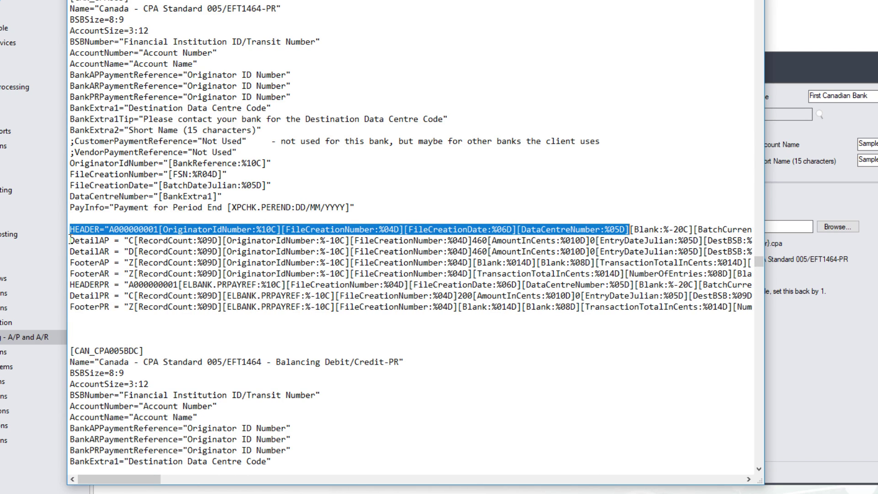
{"action": "left_click_drag", "start_coordinate": [70, 241], "coordinate": [233, 244]}
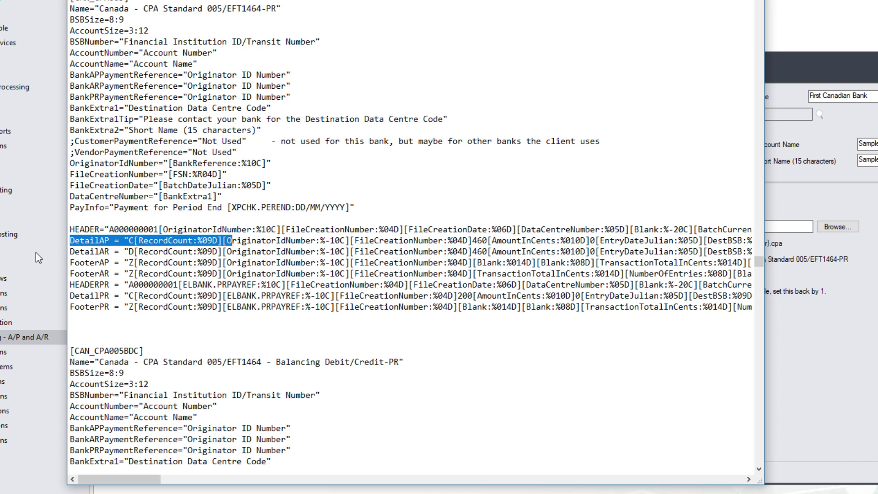
{"action": "left_click", "coordinate": [71, 252]}
{"action": "left_click_drag", "start_coordinate": [71, 252], "coordinate": [222, 252]}
{"action": "double_click", "coordinate": [109, 263]}
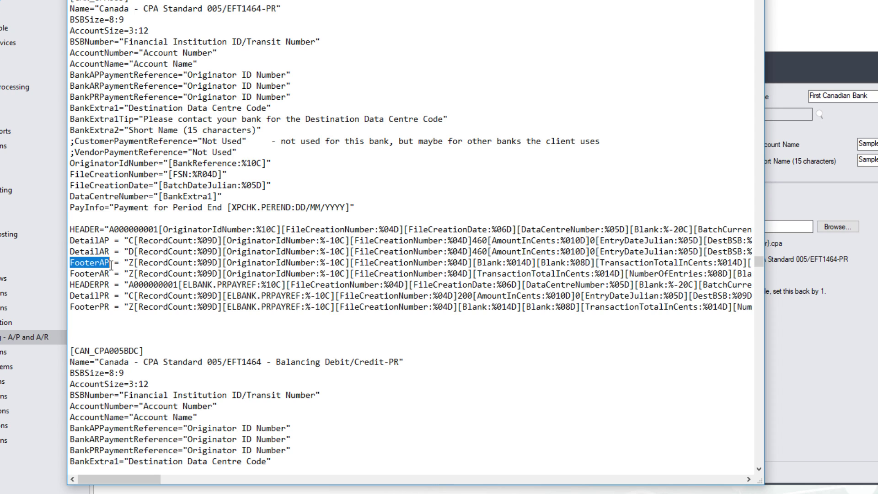
{"action": "left_click_drag", "start_coordinate": [111, 266], "coordinate": [227, 264]}
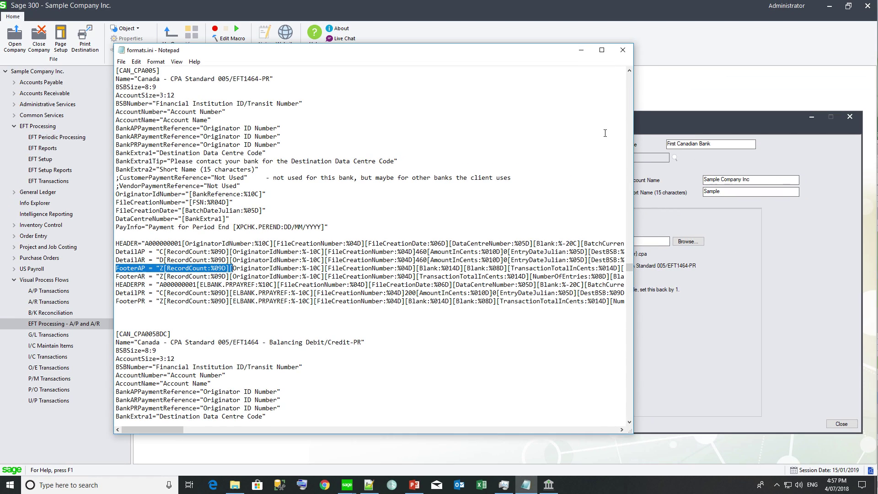
Step: Open the EFT Processing help from the EFT Banks form
{"action": "left_click", "coordinate": [662, 120]}
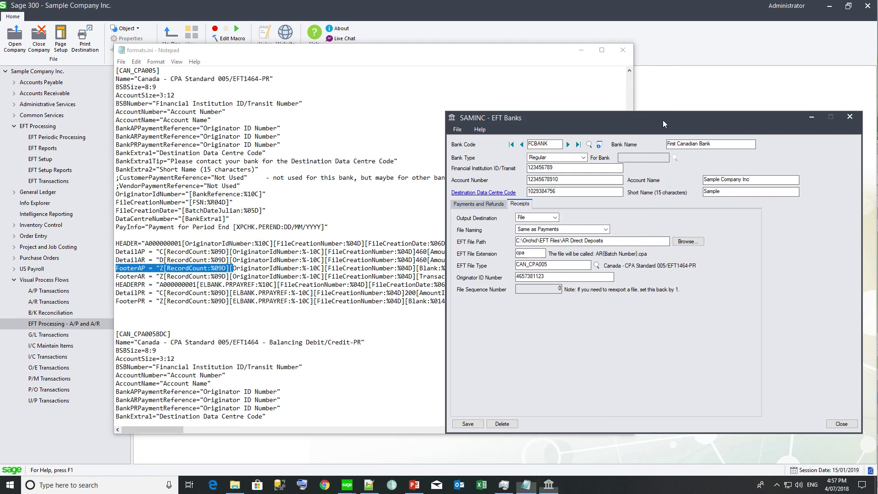
{"action": "left_click", "coordinate": [485, 132]}
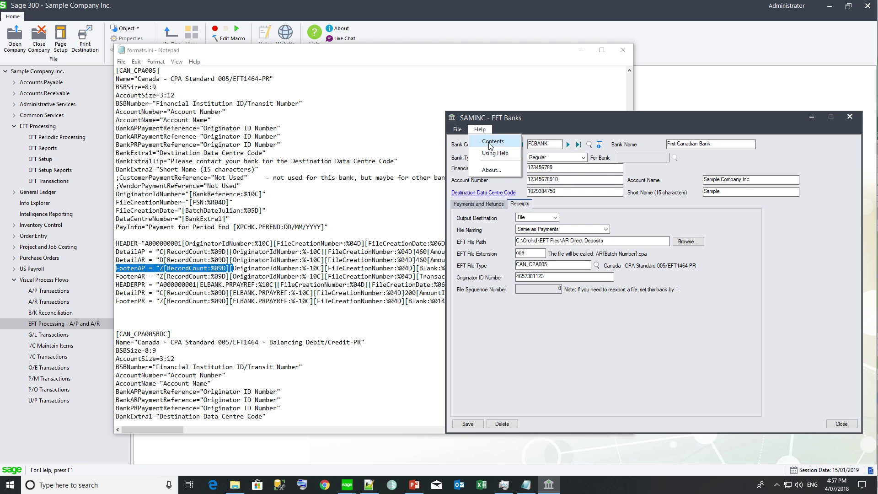
{"action": "left_click", "coordinate": [493, 141]}
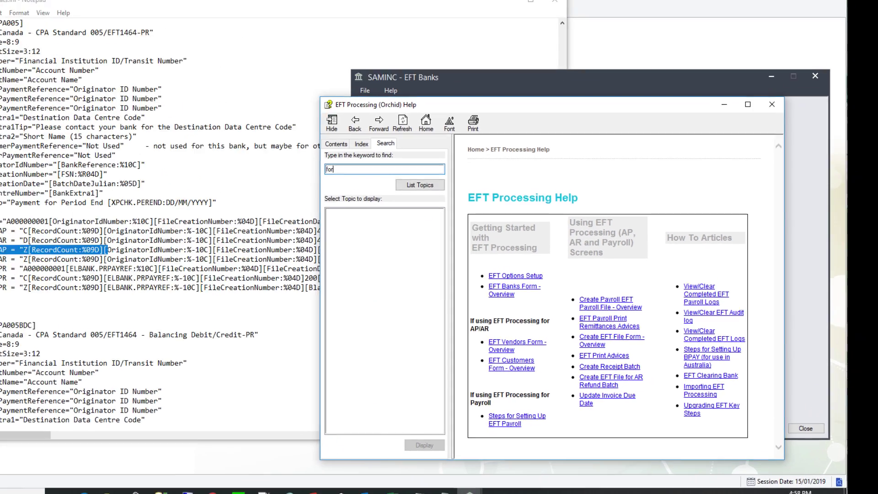
Step: Search help for 'formats.ini' and read the User Formats, EFT Format Overview and System Formats pages
{"action": "type", "text": "formats."}
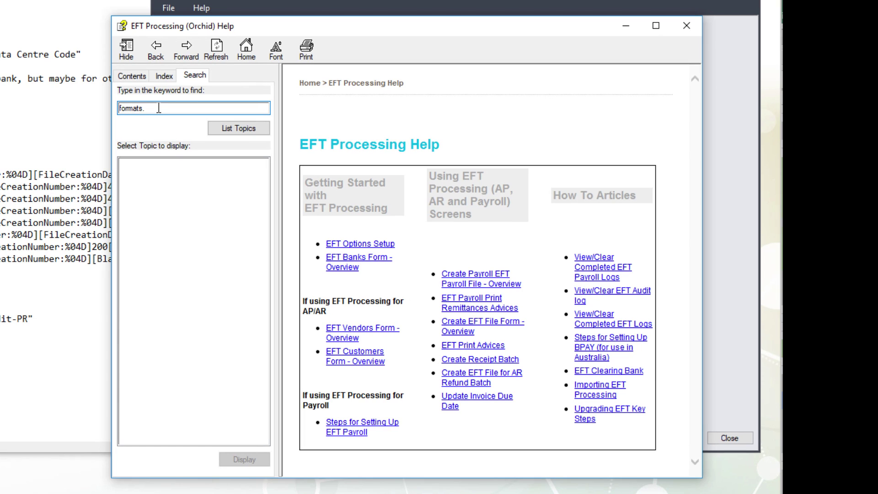
{"action": "type", "text": "ini"}
{"action": "left_click", "coordinate": [243, 130]}
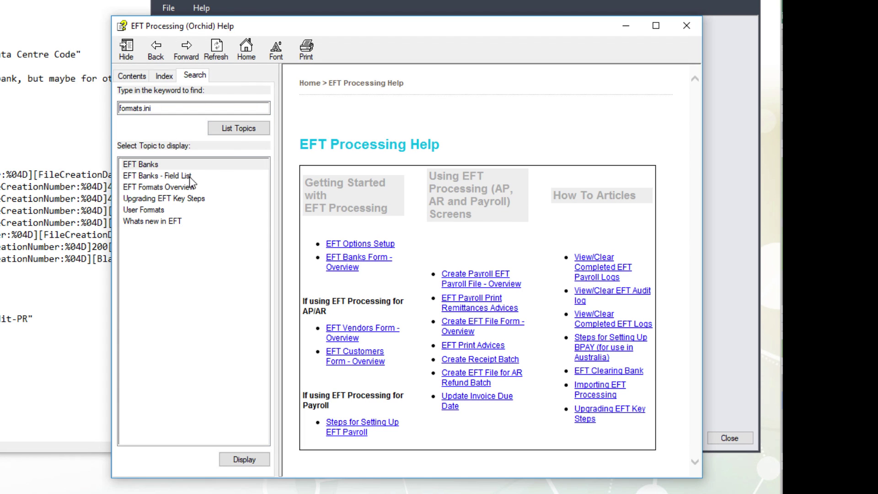
{"action": "double_click", "coordinate": [156, 210]}
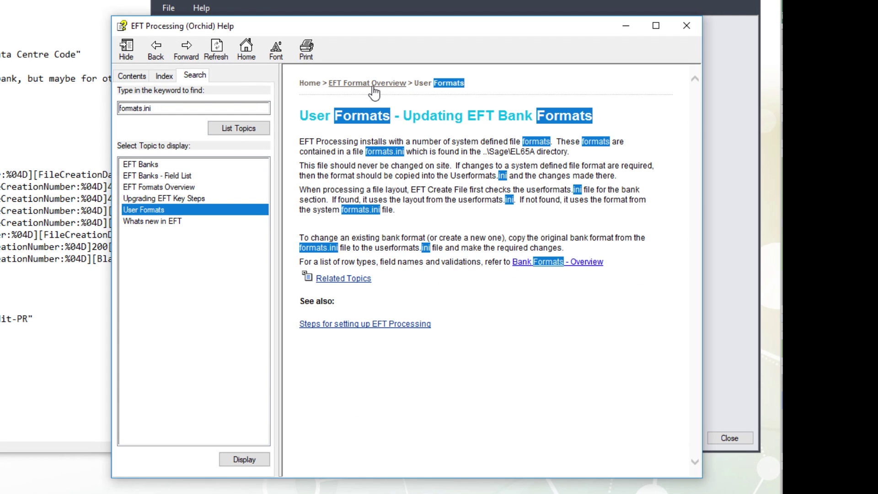
{"action": "left_click", "coordinate": [372, 85]}
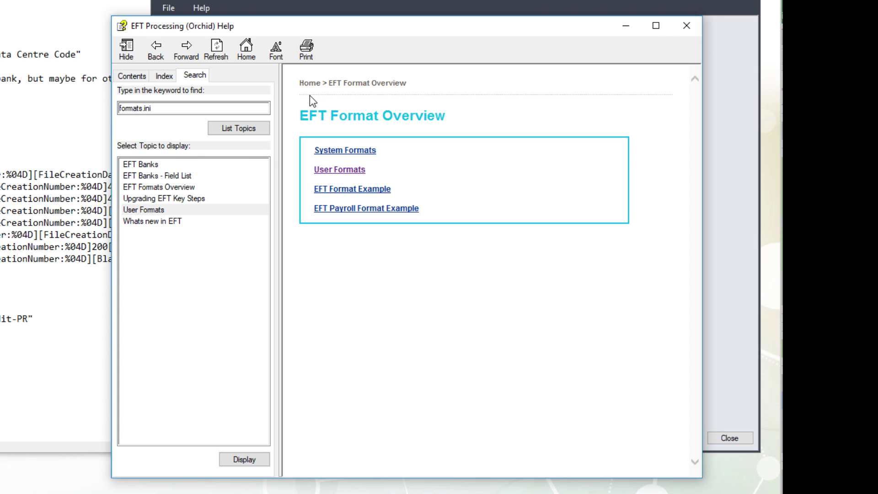
{"action": "left_click", "coordinate": [132, 77]}
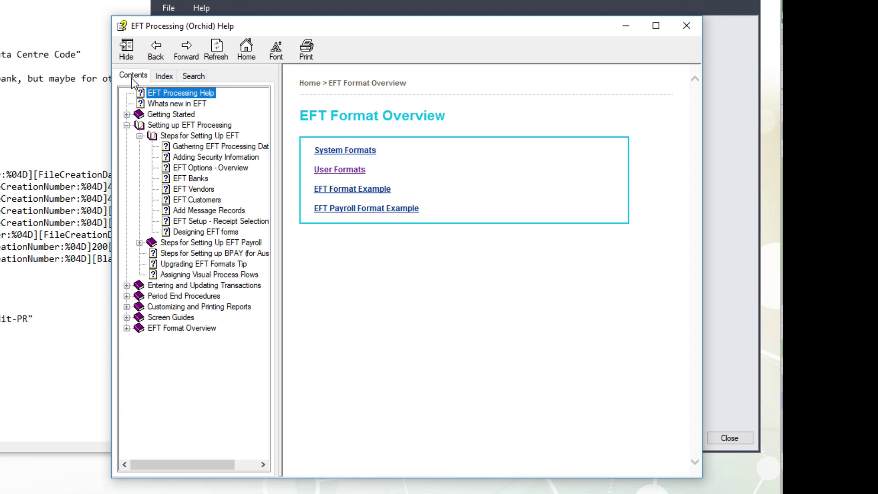
{"action": "left_click", "coordinate": [369, 150]}
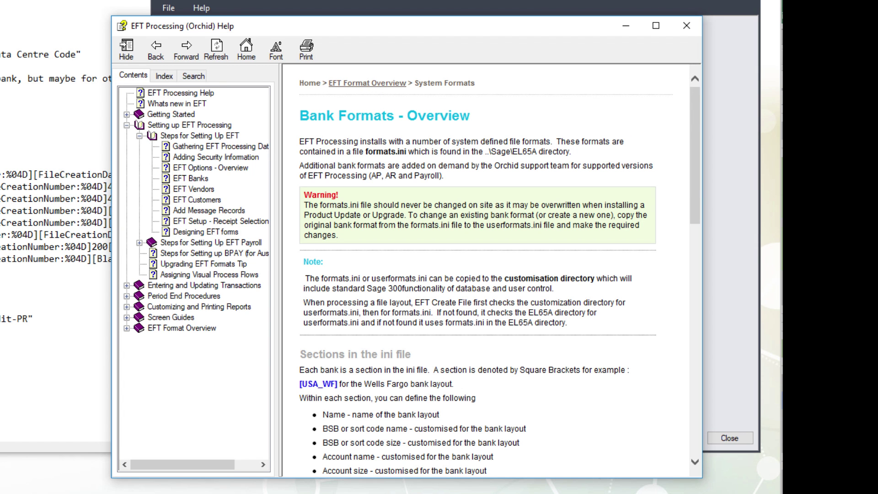
{"action": "left_click_drag", "start_coordinate": [695, 179], "coordinate": [698, 356]}
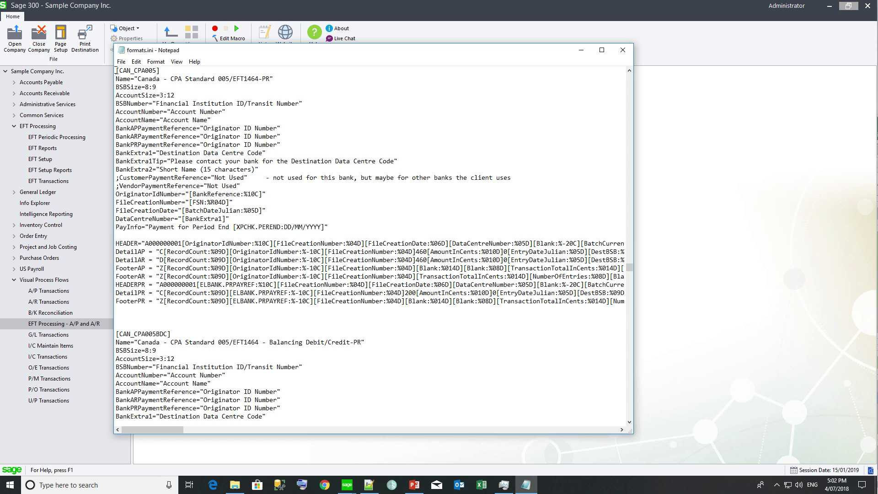
Step: Copy the CAN_CPA005 section into a new blank Notepad document
{"action": "left_click_drag", "start_coordinate": [116, 71], "coordinate": [207, 312]}
{"action": "key", "text": "ctrl+c"}
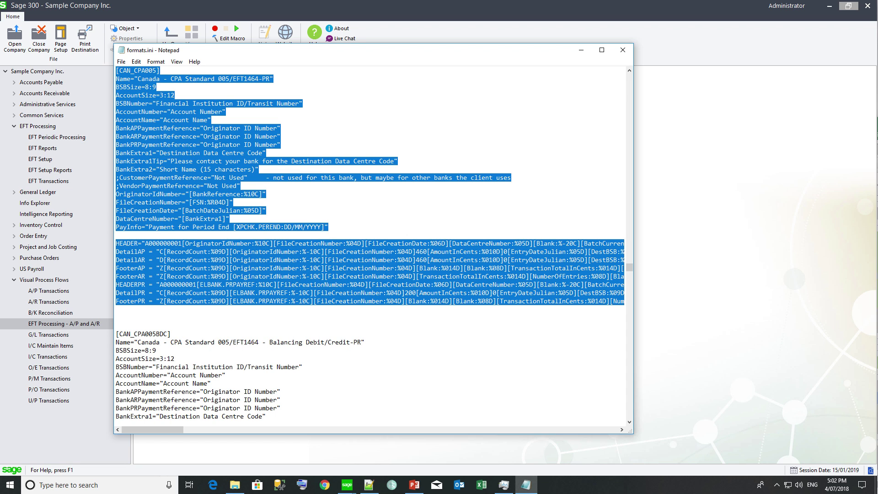
{"action": "left_click", "coordinate": [121, 63]}
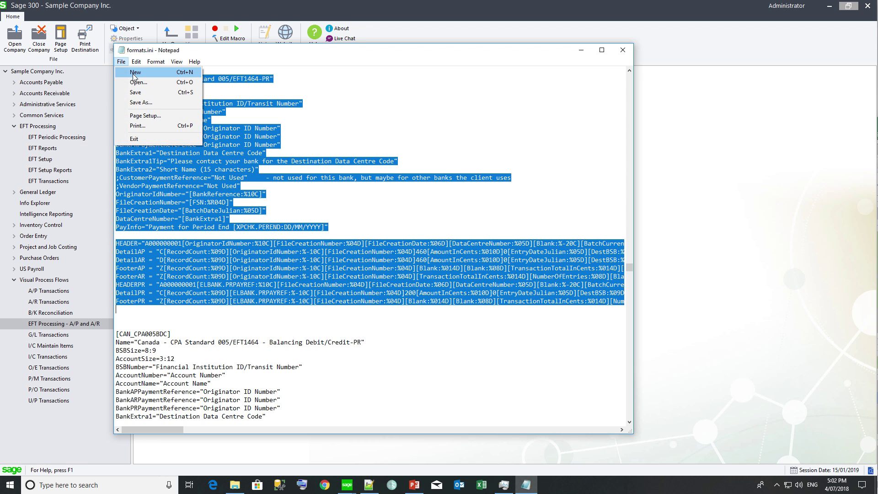
{"action": "left_click", "coordinate": [133, 74]}
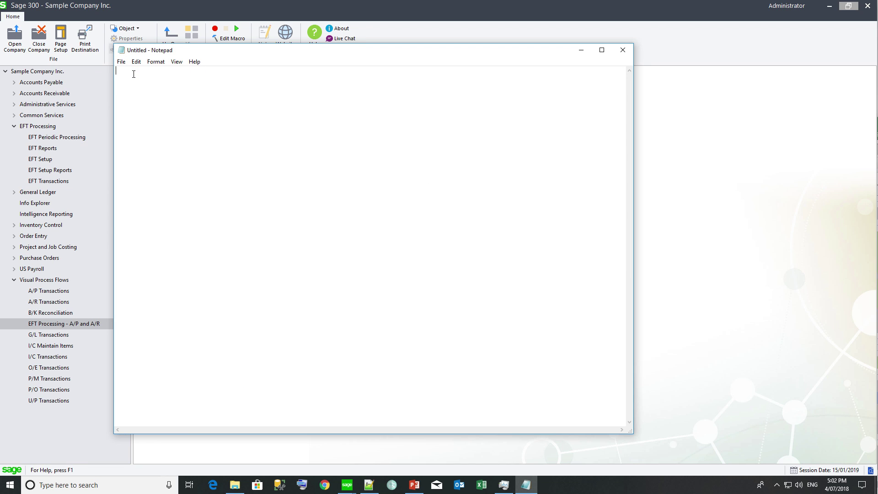
{"action": "key", "text": "ctrl+v"}
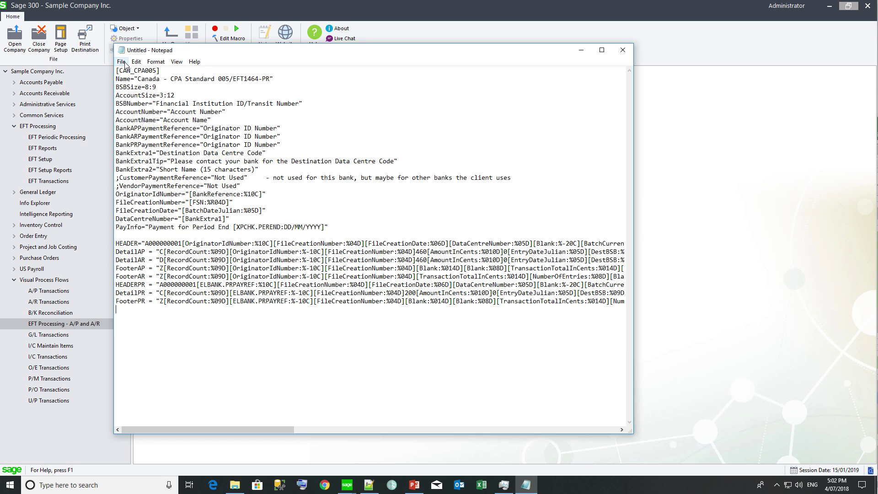
Step: Save the new text as userformats.ini in C:\Sage\Sage 300 ERP\el65a
{"action": "left_click", "coordinate": [123, 64]}
{"action": "left_click", "coordinate": [135, 92]}
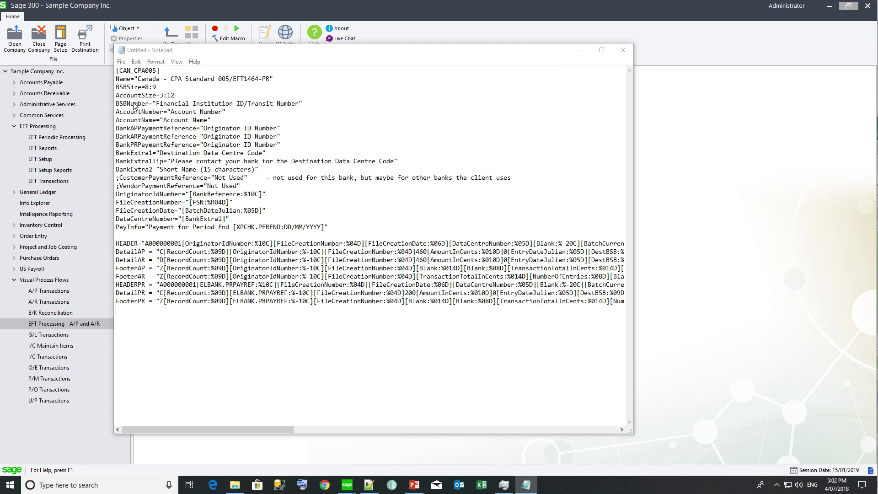
{"action": "left_click", "coordinate": [157, 242]}
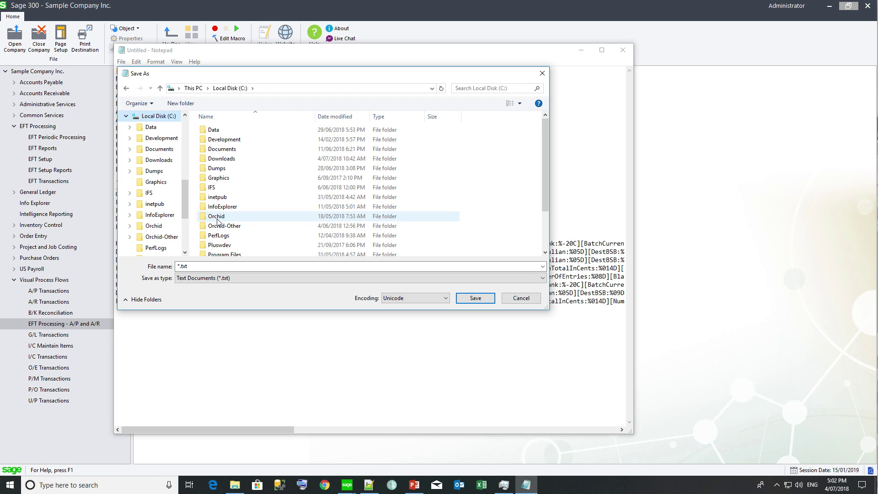
{"action": "scroll", "coordinate": [217, 222], "scroll_direction": "down", "scroll_amount": 2}
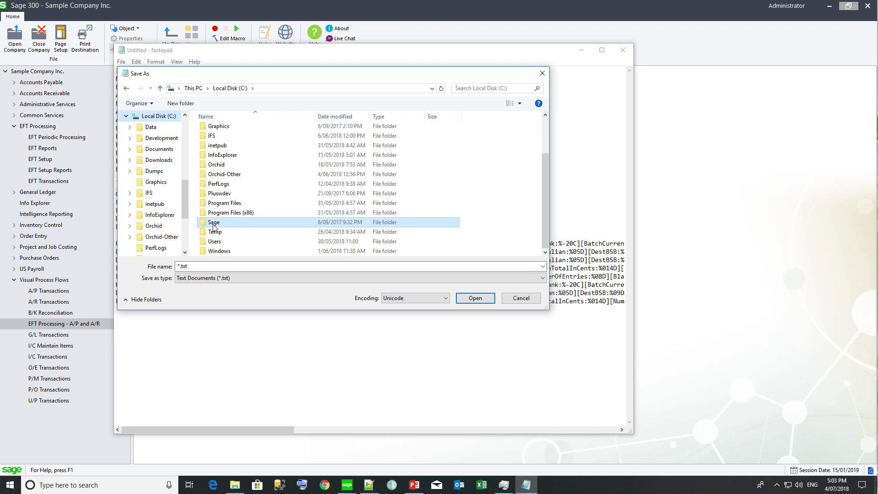
{"action": "double_click", "coordinate": [217, 222]}
{"action": "double_click", "coordinate": [217, 130]}
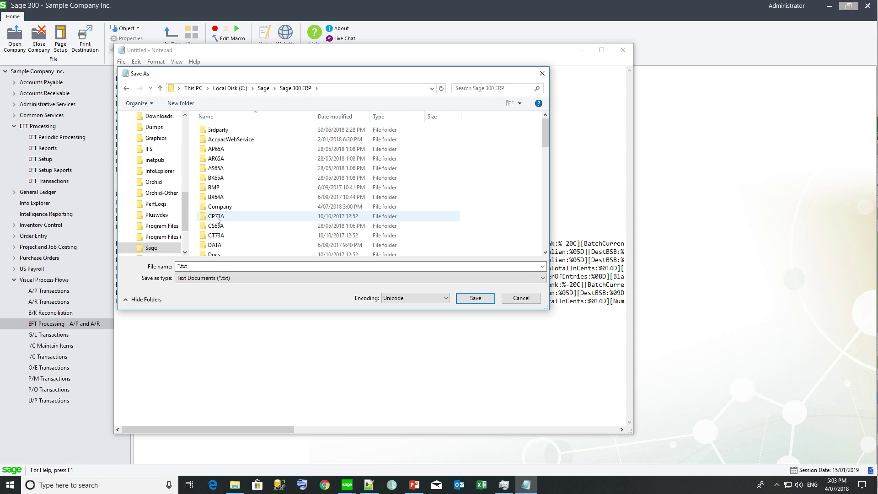
{"action": "left_click", "coordinate": [216, 178]}
{"action": "key", "text": "e"}
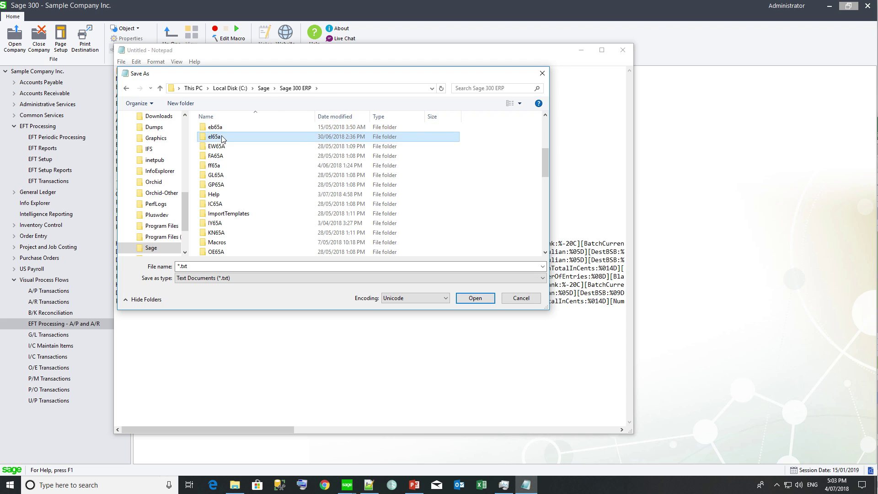
{"action": "double_click", "coordinate": [224, 137]}
{"action": "left_click", "coordinate": [201, 266]}
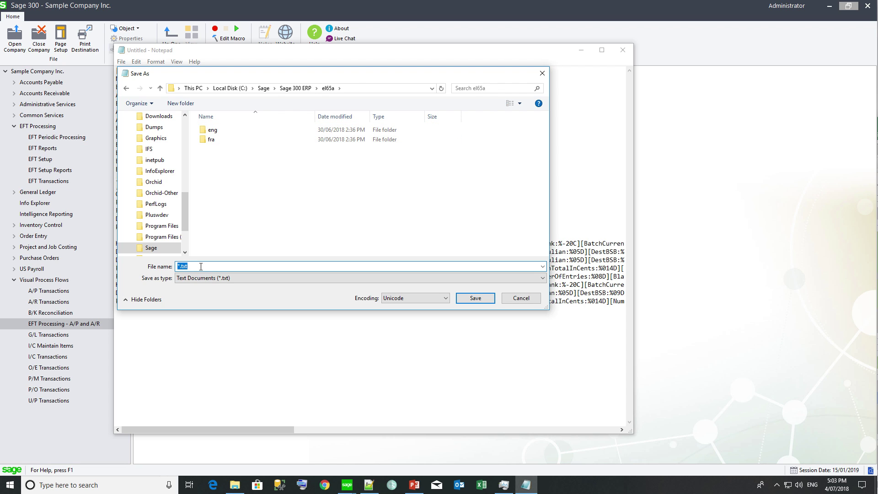
{"action": "type", "text": "us"}
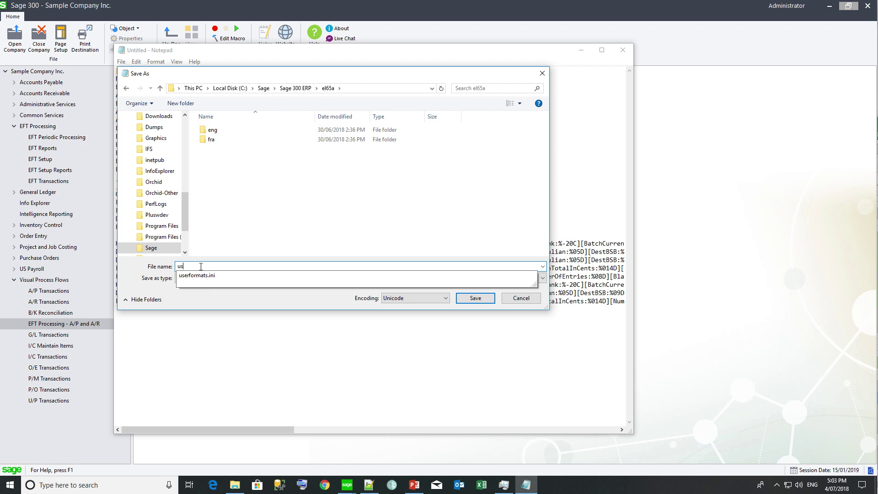
{"action": "left_click", "coordinate": [190, 275]}
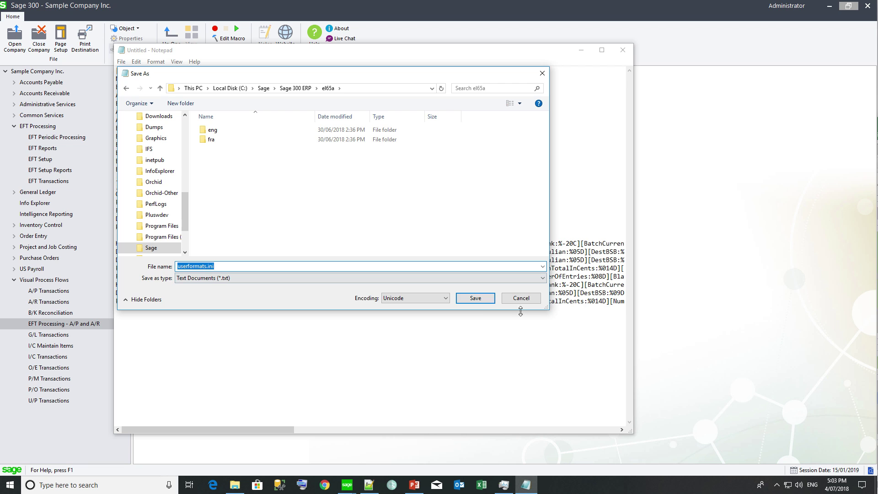
{"action": "left_click", "coordinate": [475, 300]}
Step: Confirm the replace, change AccountSize to 2:12, then save and close userformats.ini
{"action": "left_click", "coordinate": [464, 245]}
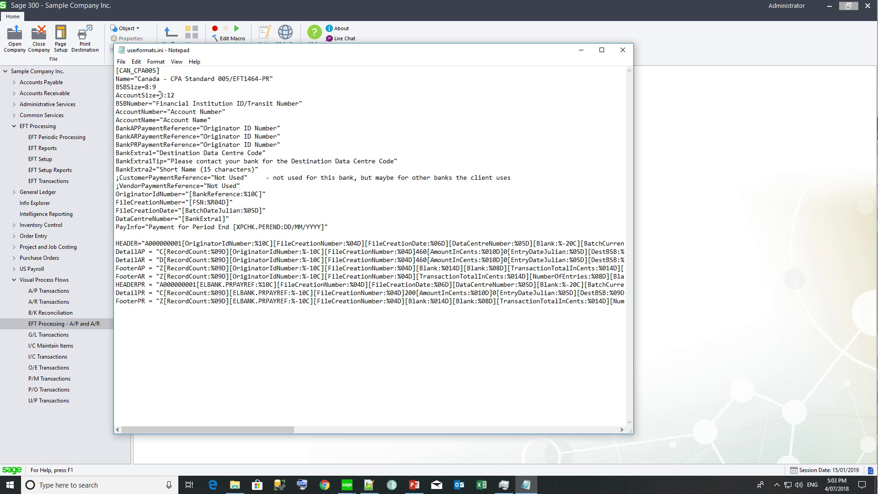
{"action": "left_click_drag", "start_coordinate": [159, 95], "coordinate": [164, 95]}
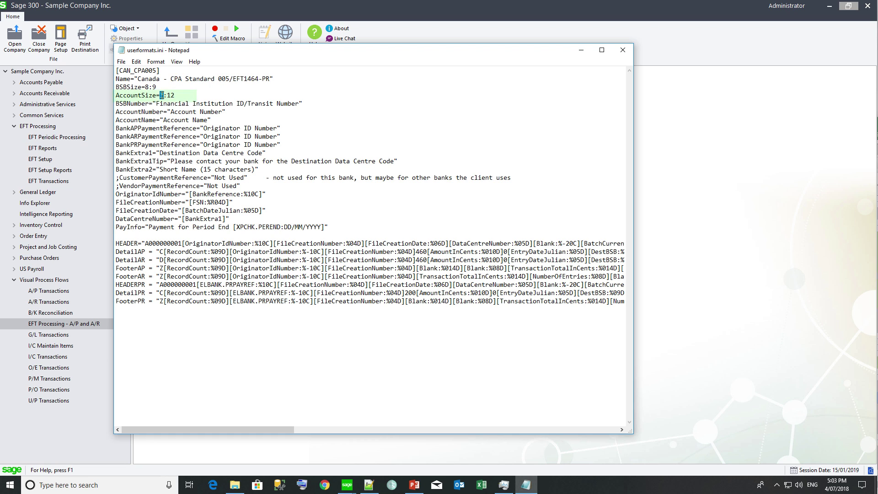
{"action": "type", "text": "2"}
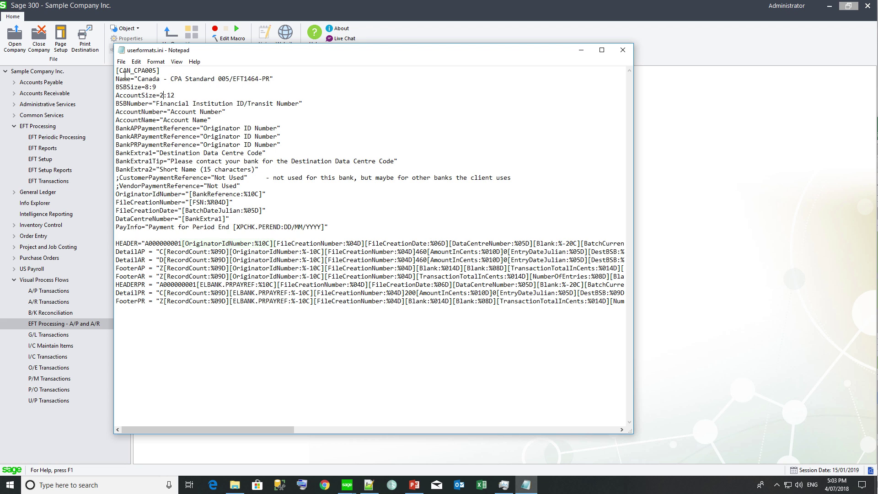
{"action": "left_click", "coordinate": [121, 62]}
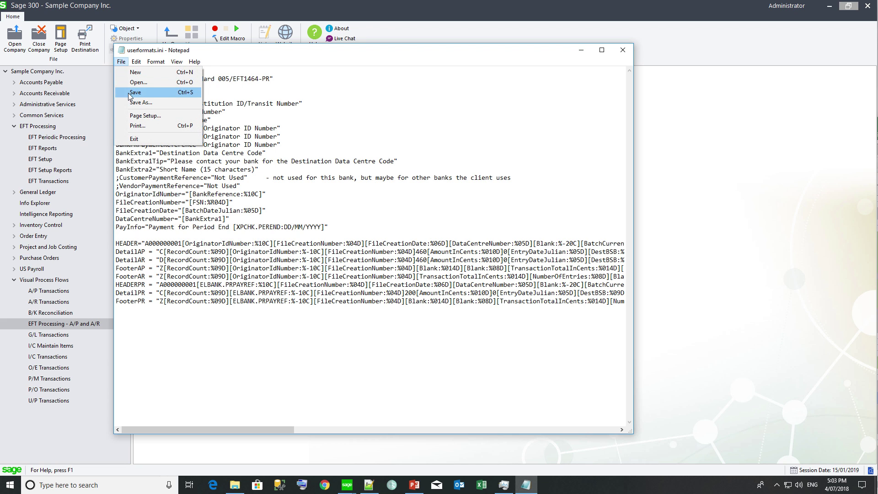
{"action": "left_click", "coordinate": [132, 92]}
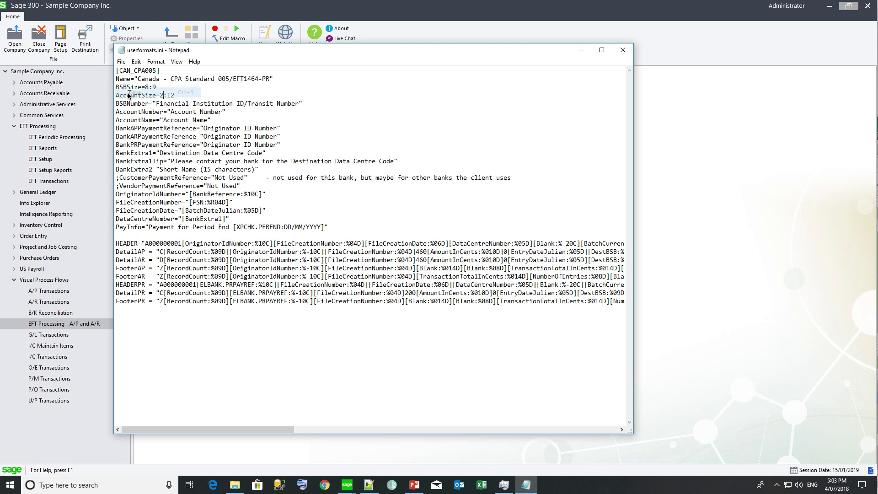
{"action": "left_click", "coordinate": [622, 50]}
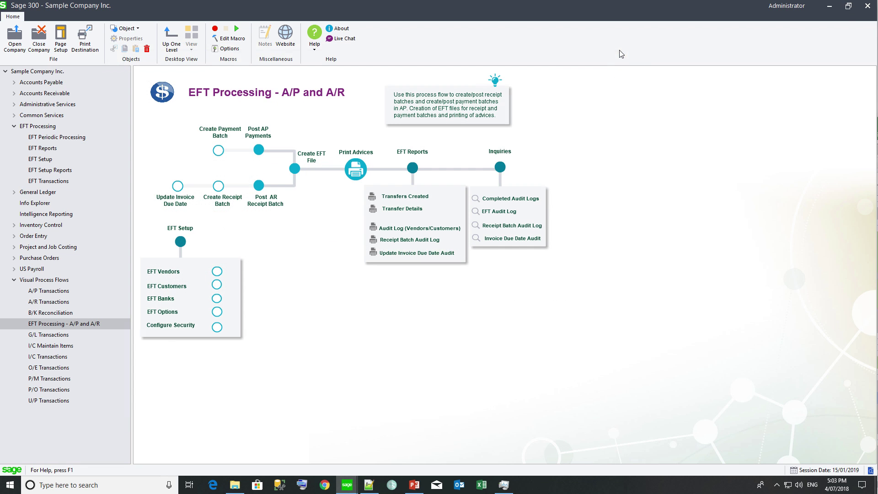
Step: Open EFT Options briefly, then switch to the Administrative Services page
{"action": "left_click", "coordinate": [165, 315]}
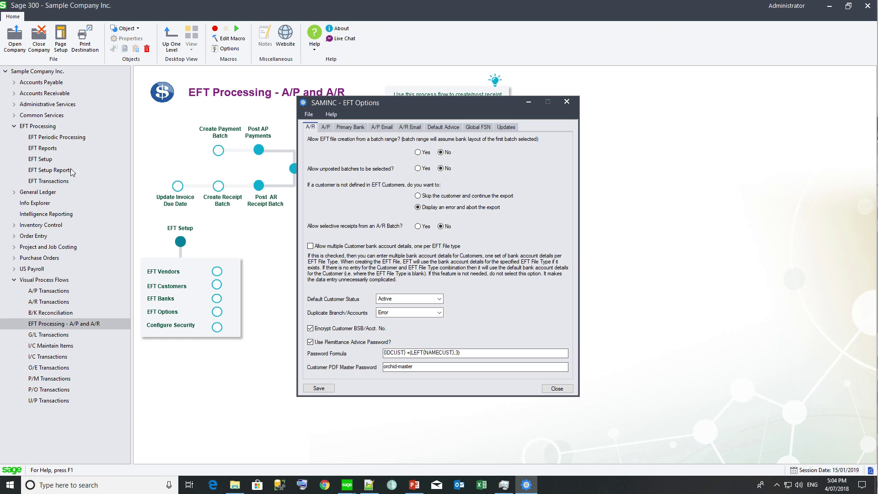
{"action": "left_click", "coordinate": [41, 104]}
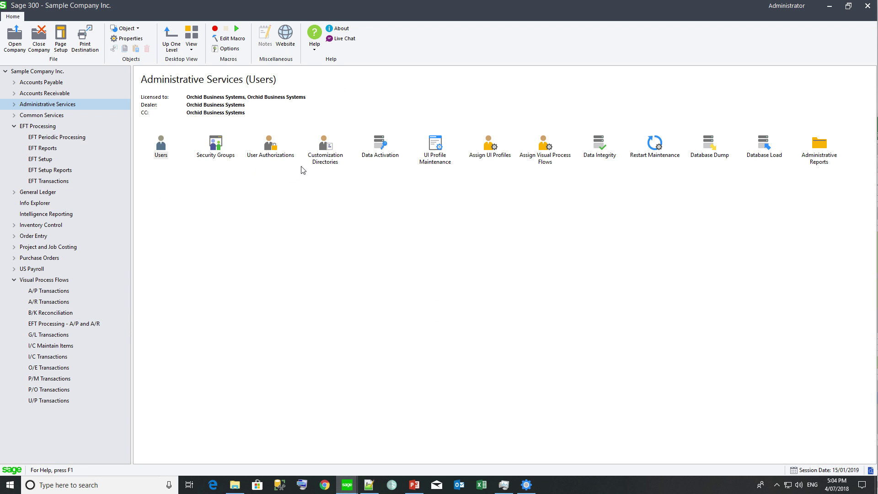
Step: Select Customization Directories from the Administrative Services setup icons
{"action": "left_click", "coordinate": [323, 147]}
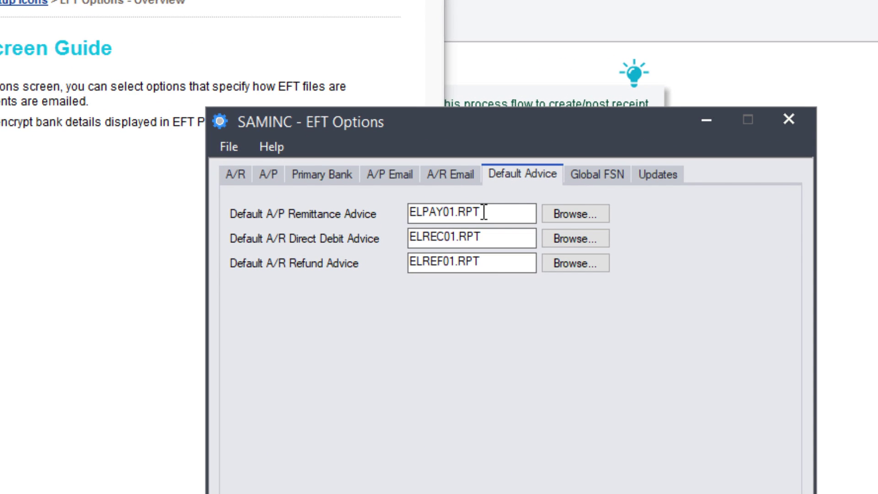
{"action": "left_click_drag", "start_coordinate": [484, 212], "coordinate": [405, 211]}
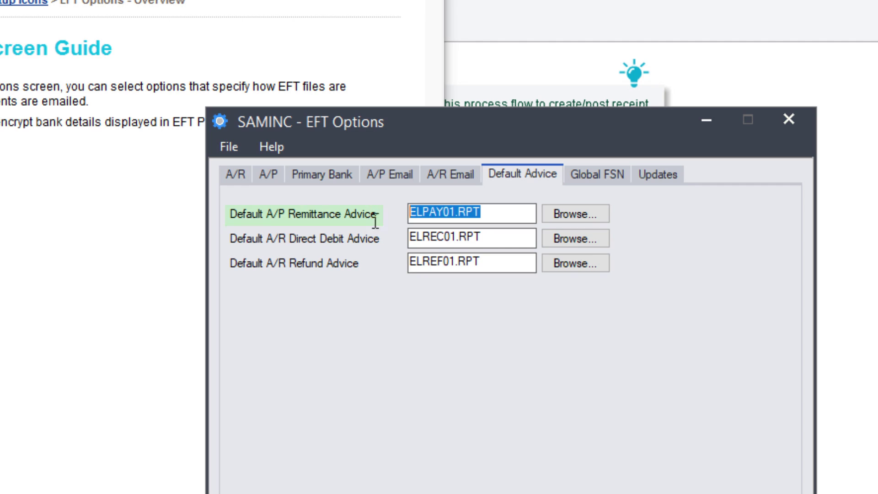
{"action": "left_click", "coordinate": [499, 237]}
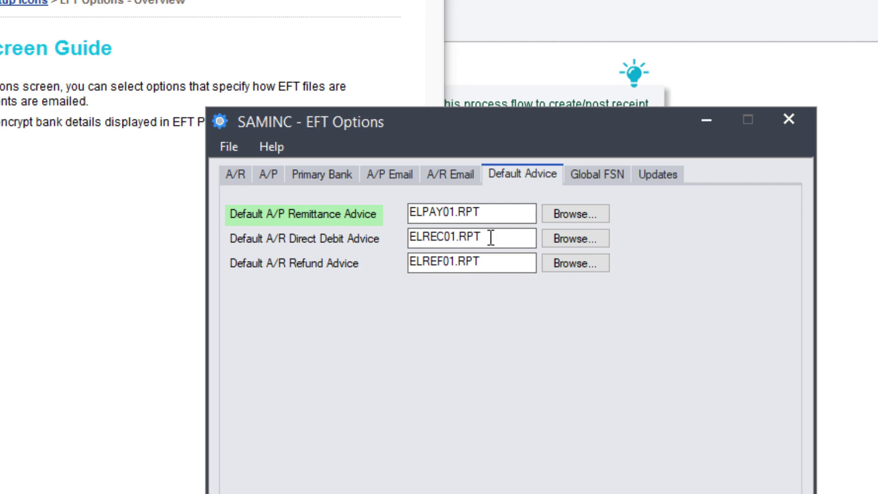
{"action": "left_click_drag", "start_coordinate": [498, 237], "coordinate": [390, 239]}
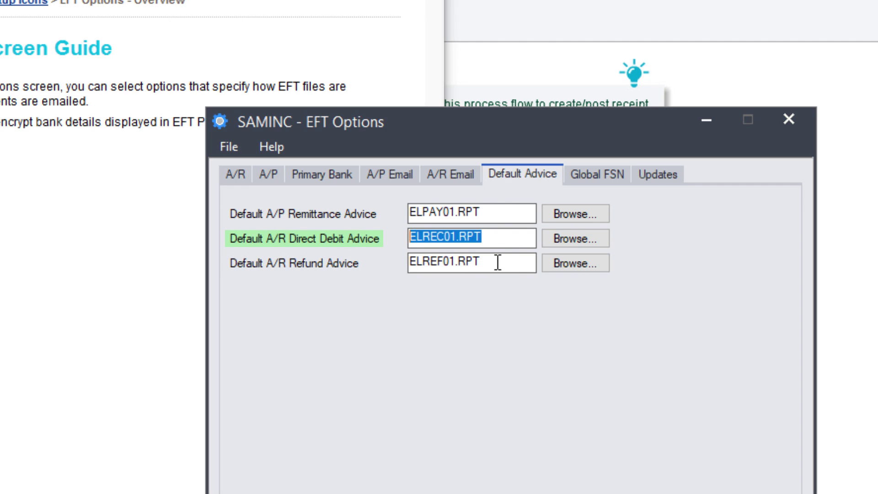
{"action": "left_click_drag", "start_coordinate": [497, 263], "coordinate": [379, 269]}
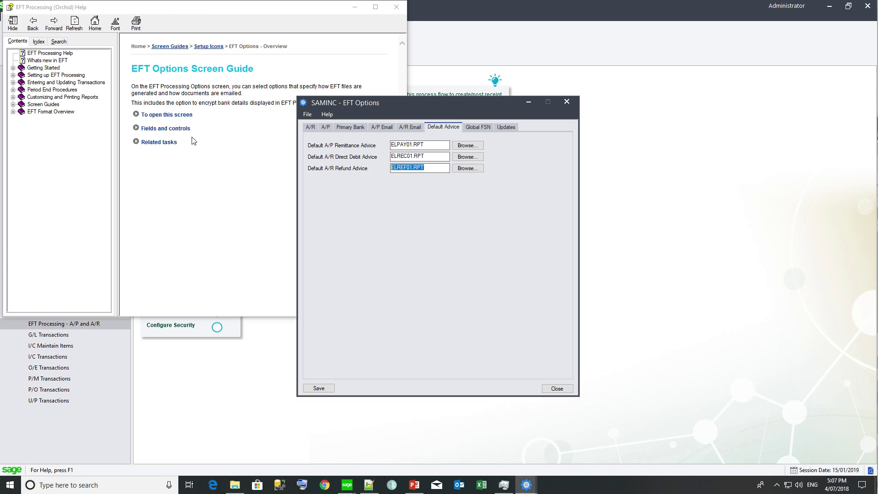
Step: Expand the help's Fields and controls > Default Advice entries to list the ELPAY, ELREC and ELREF advice formats
{"action": "left_click", "coordinate": [153, 130]}
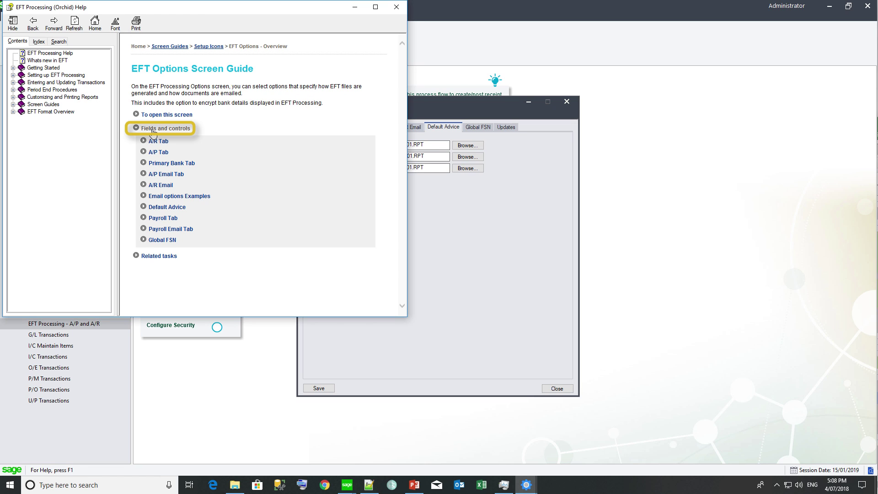
{"action": "left_click", "coordinate": [164, 207]}
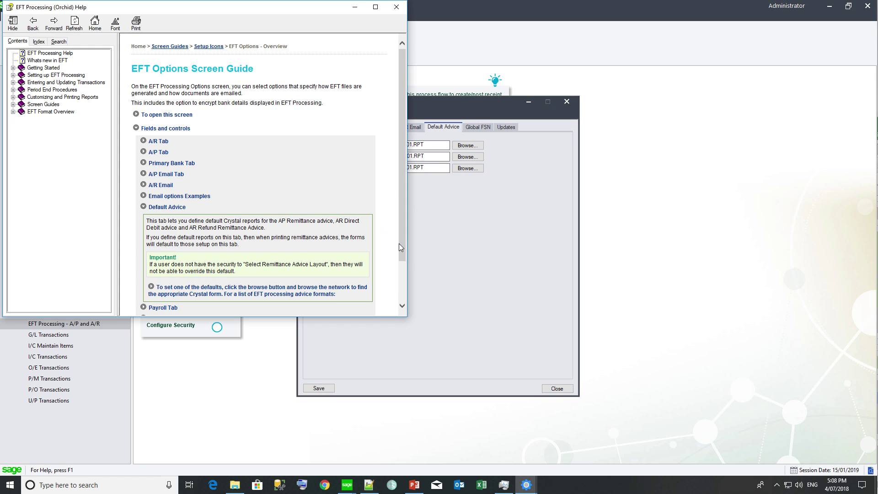
{"action": "left_click_drag", "start_coordinate": [401, 245], "coordinate": [401, 291]}
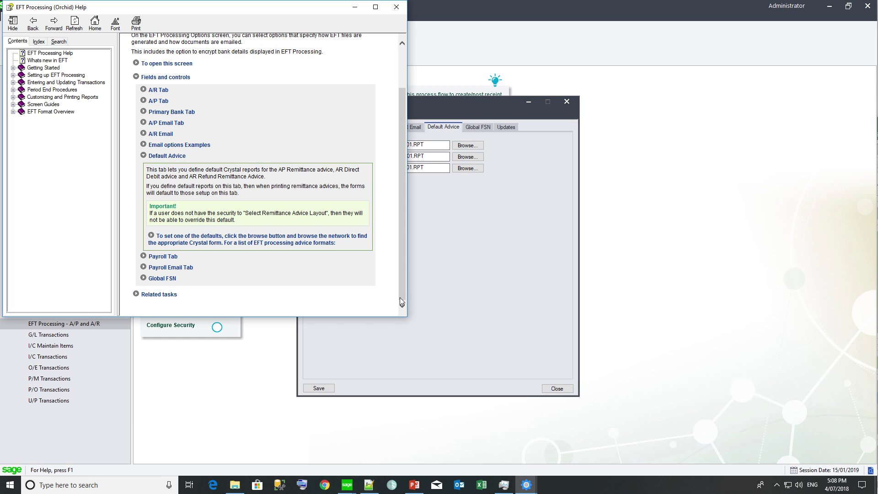
{"action": "left_click", "coordinate": [190, 243]}
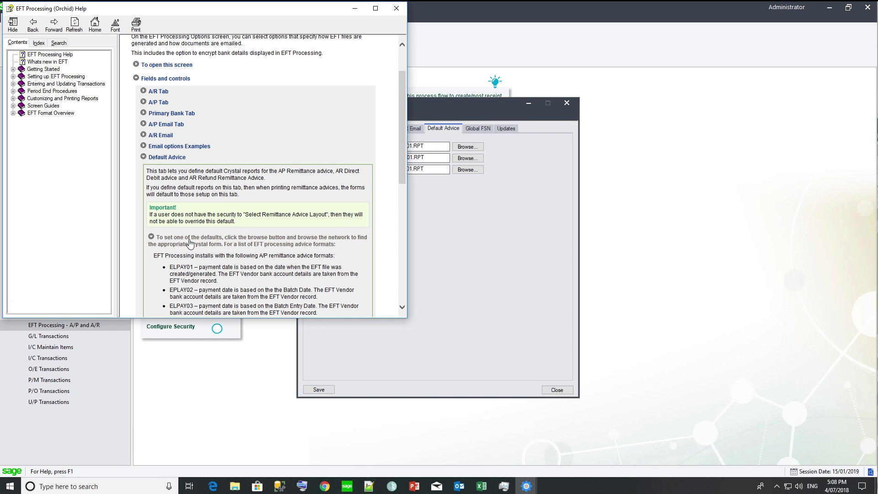
{"action": "left_click_drag", "start_coordinate": [401, 178], "coordinate": [402, 251]}
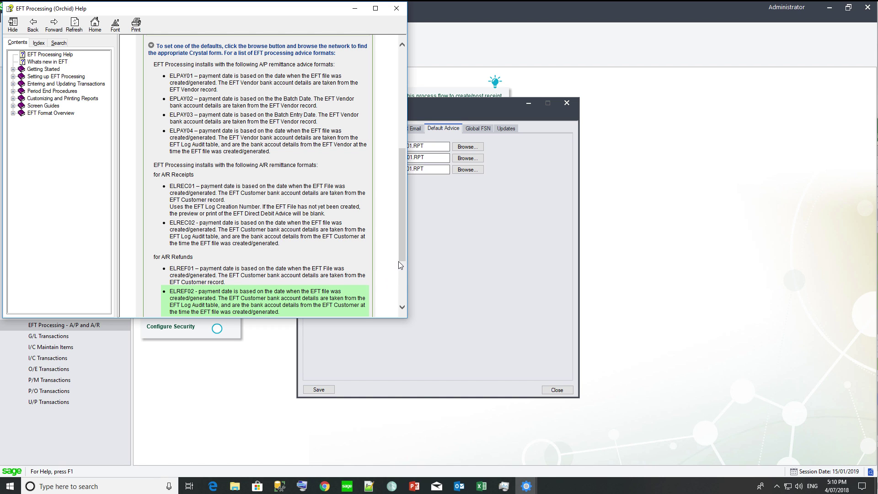
{"action": "scroll", "coordinate": [401, 256], "scroll_direction": "down", "scroll_amount": 2}
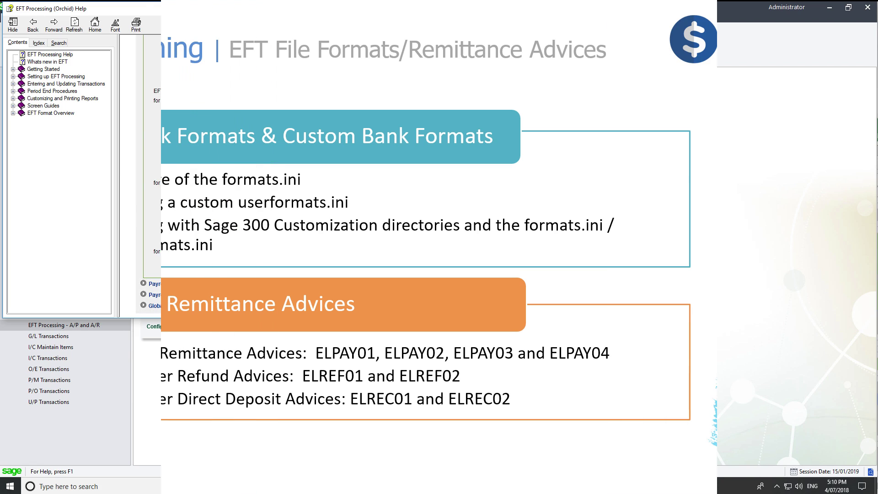